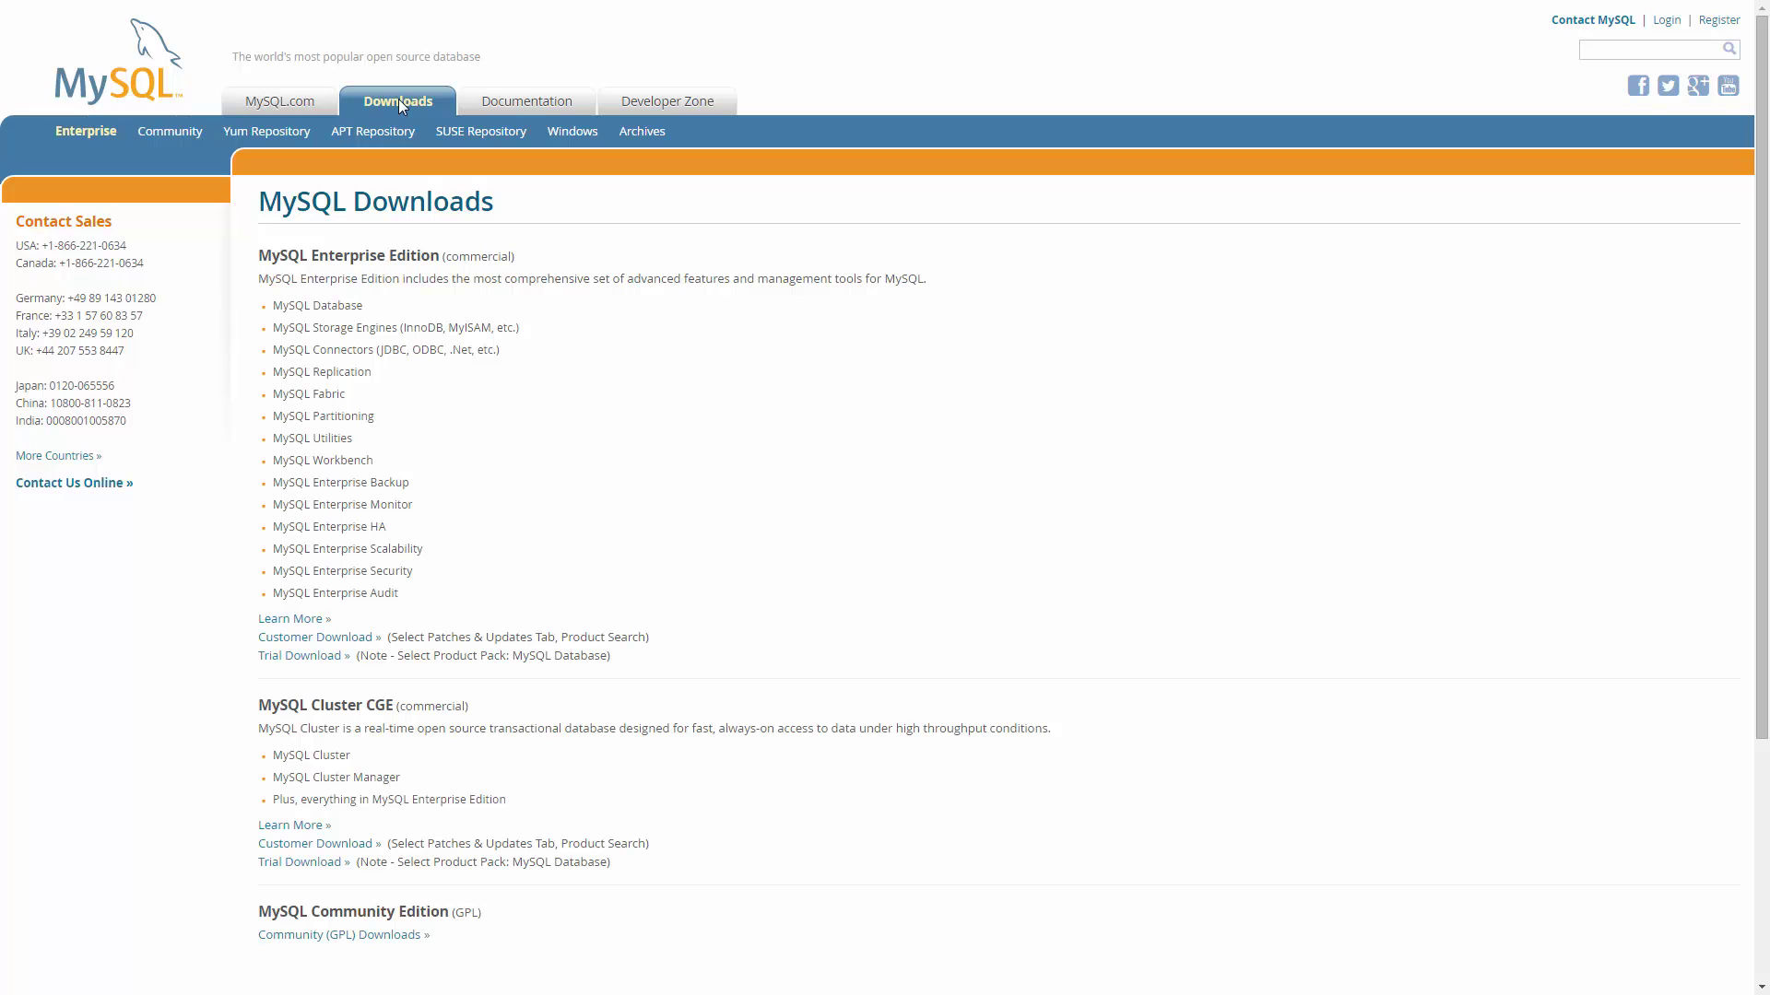
# Navigate from MySQL Community downloads to the MySQL Installer download page.
pyautogui.click(167, 136)
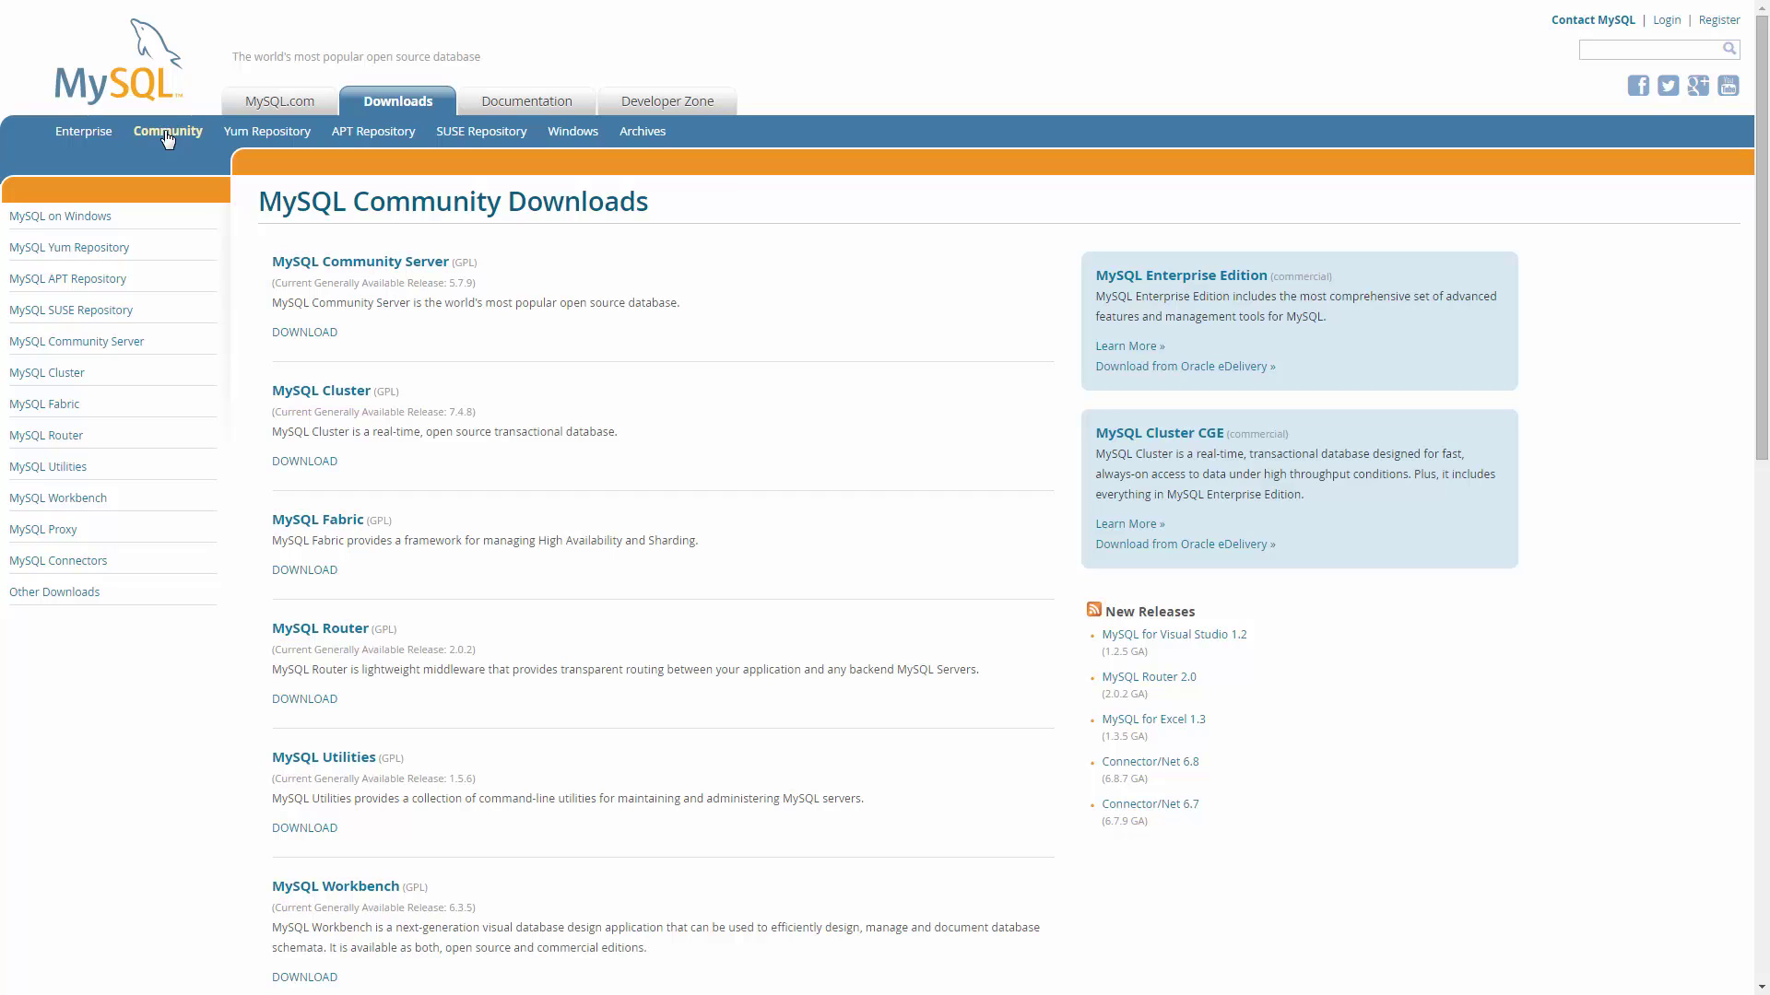
pyautogui.click(304, 334)
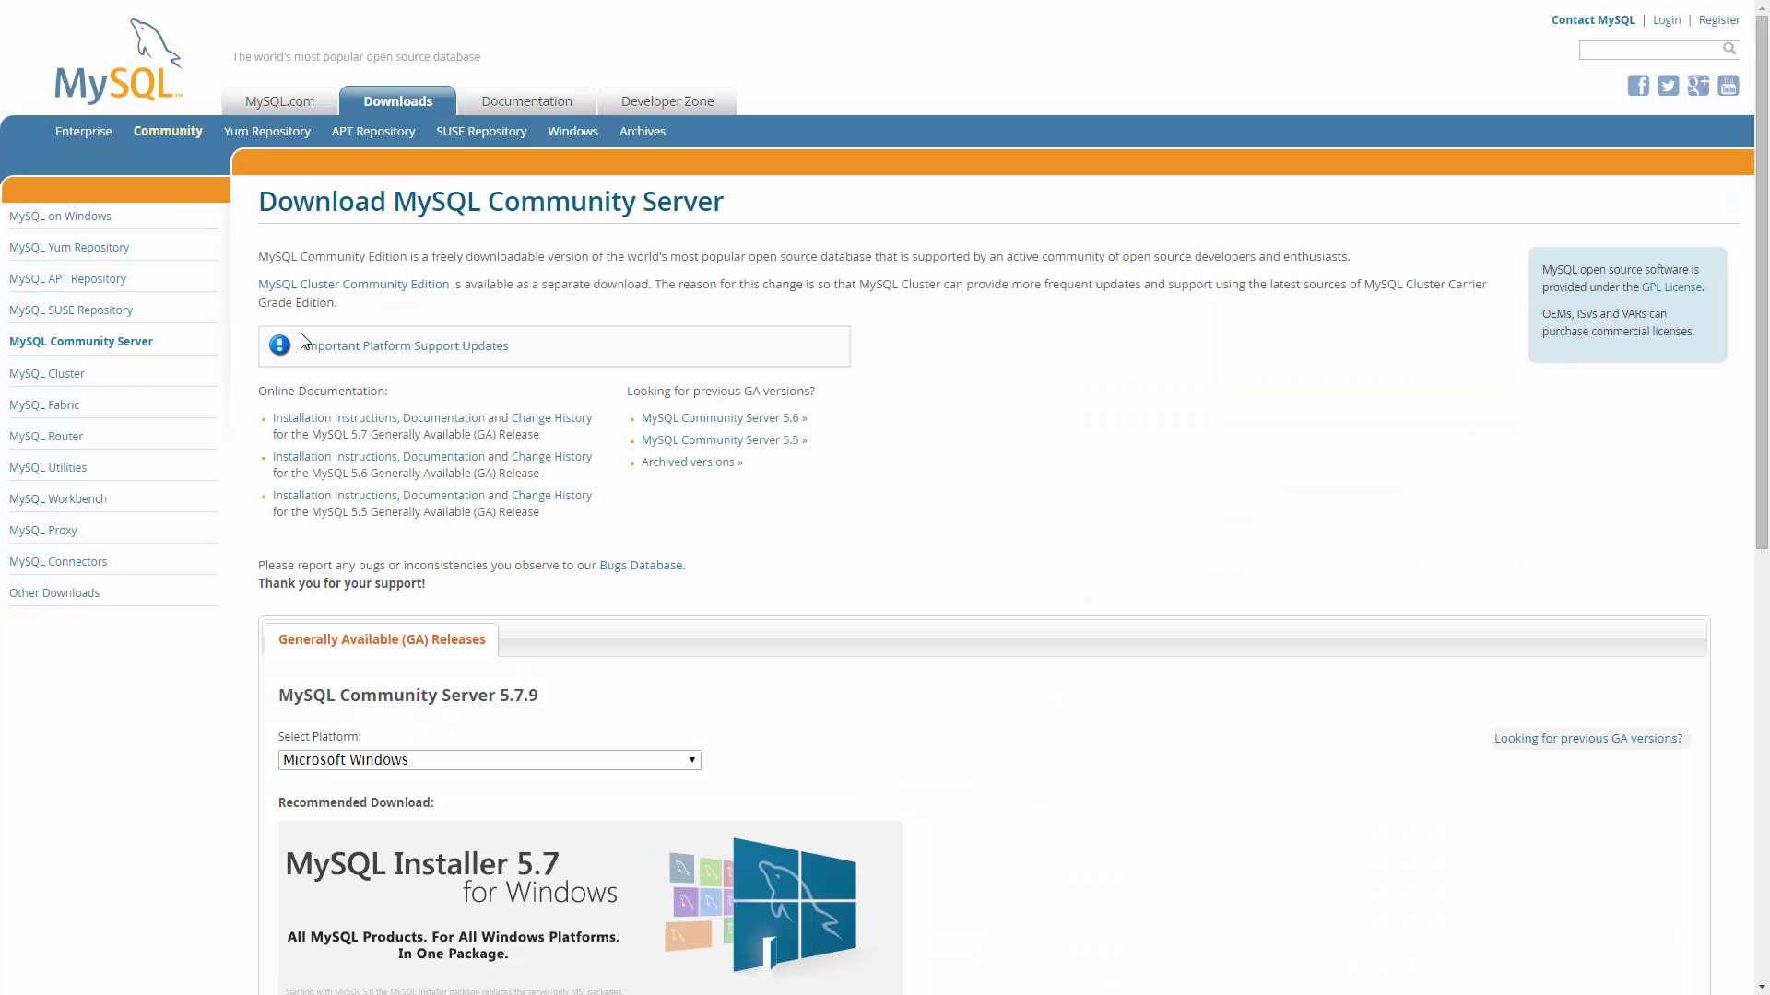
pyautogui.scroll(-3, 872, 723)
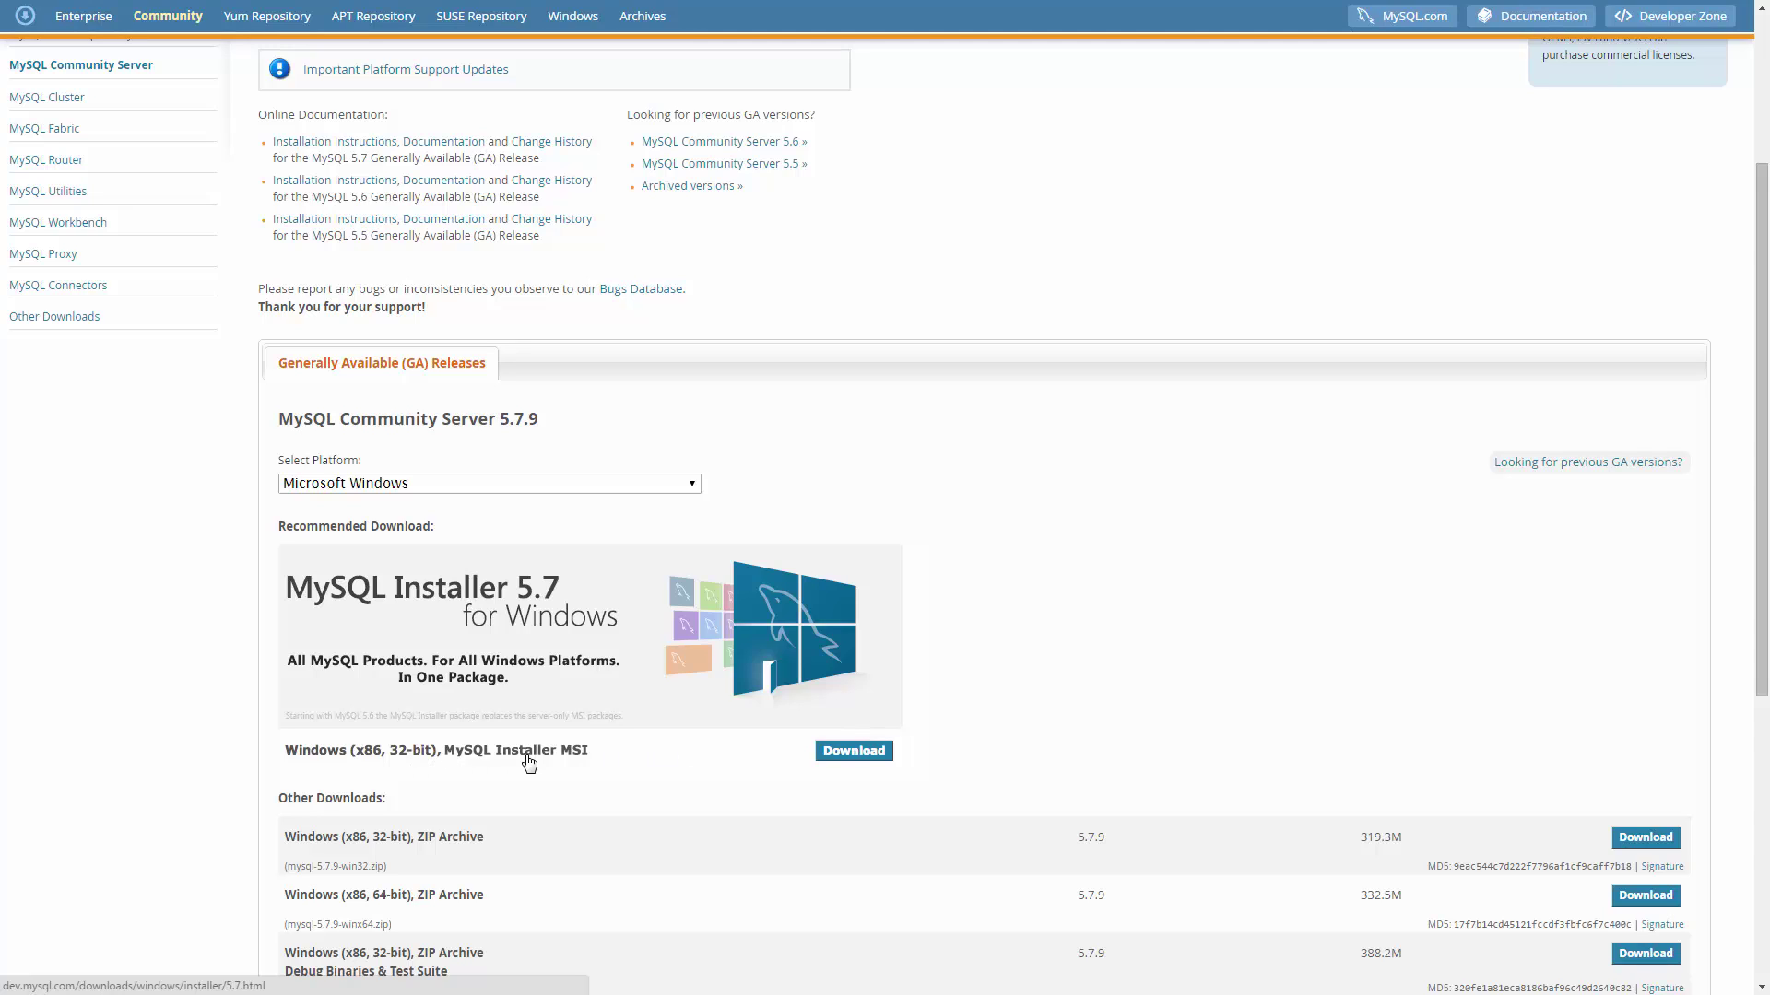
pyautogui.click(854, 752)
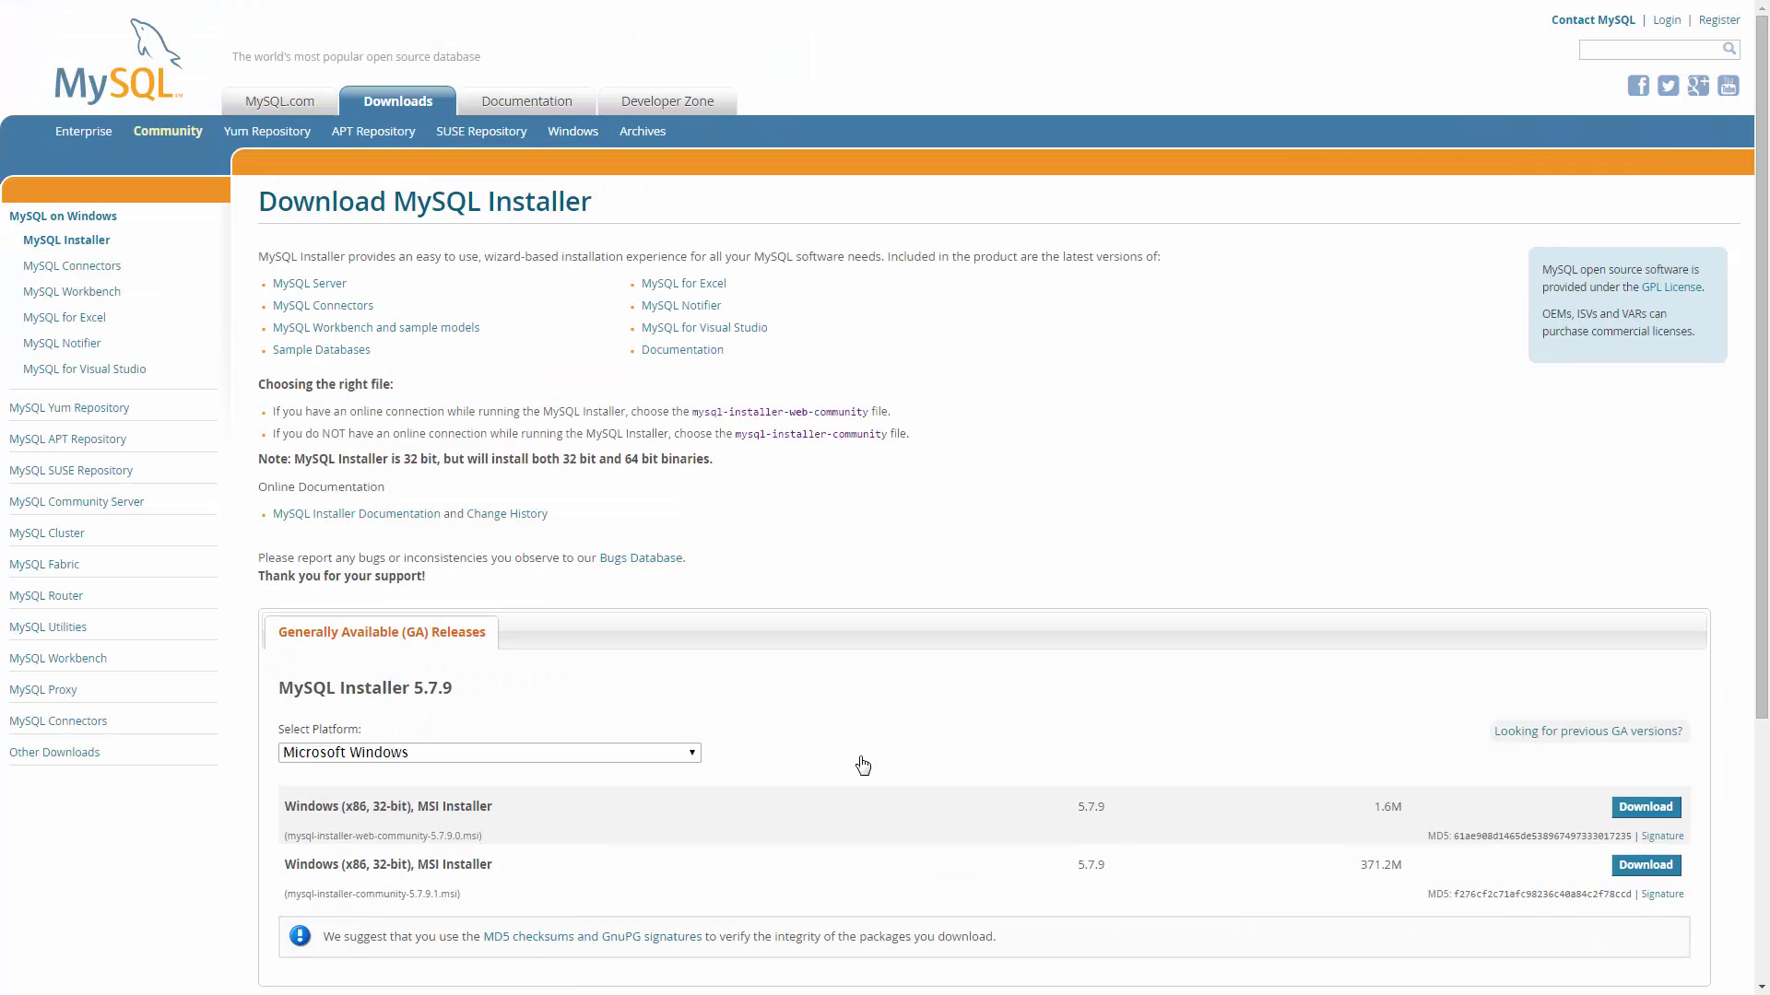
# Download the 371.2M offline installer without signing in and save it in the Mysql folder.
pyautogui.scroll(-2, 863, 766)
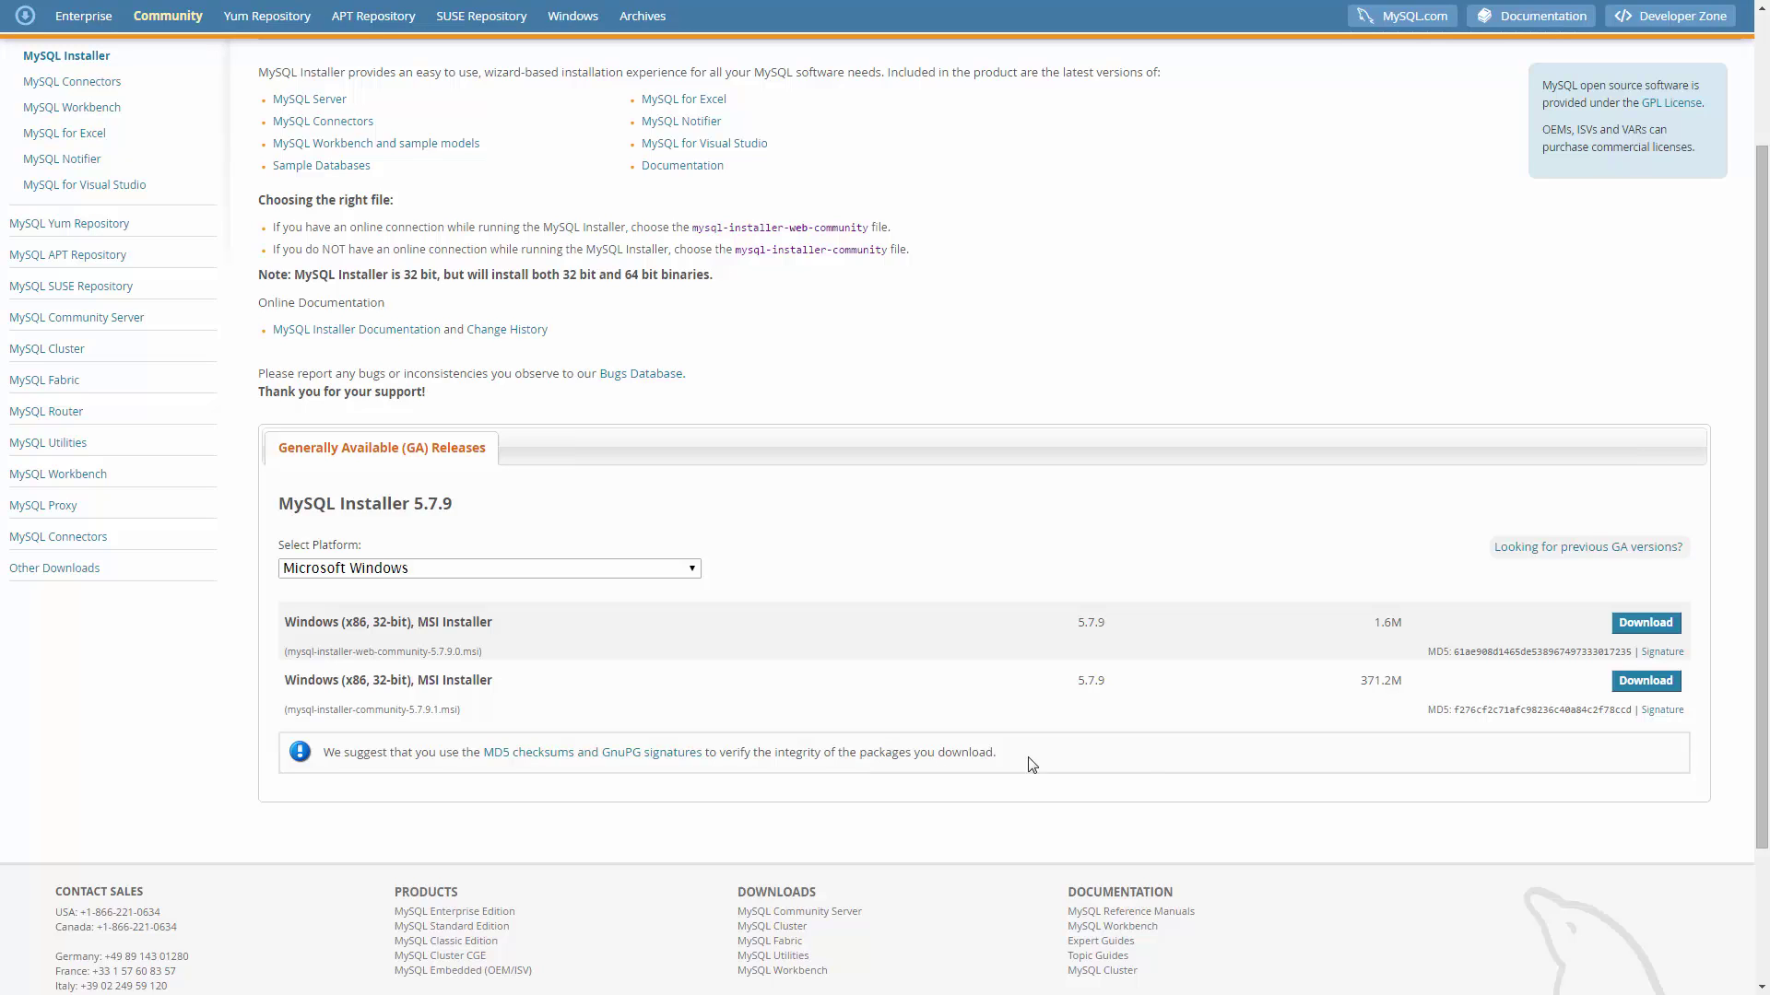
pyautogui.click(1645, 681)
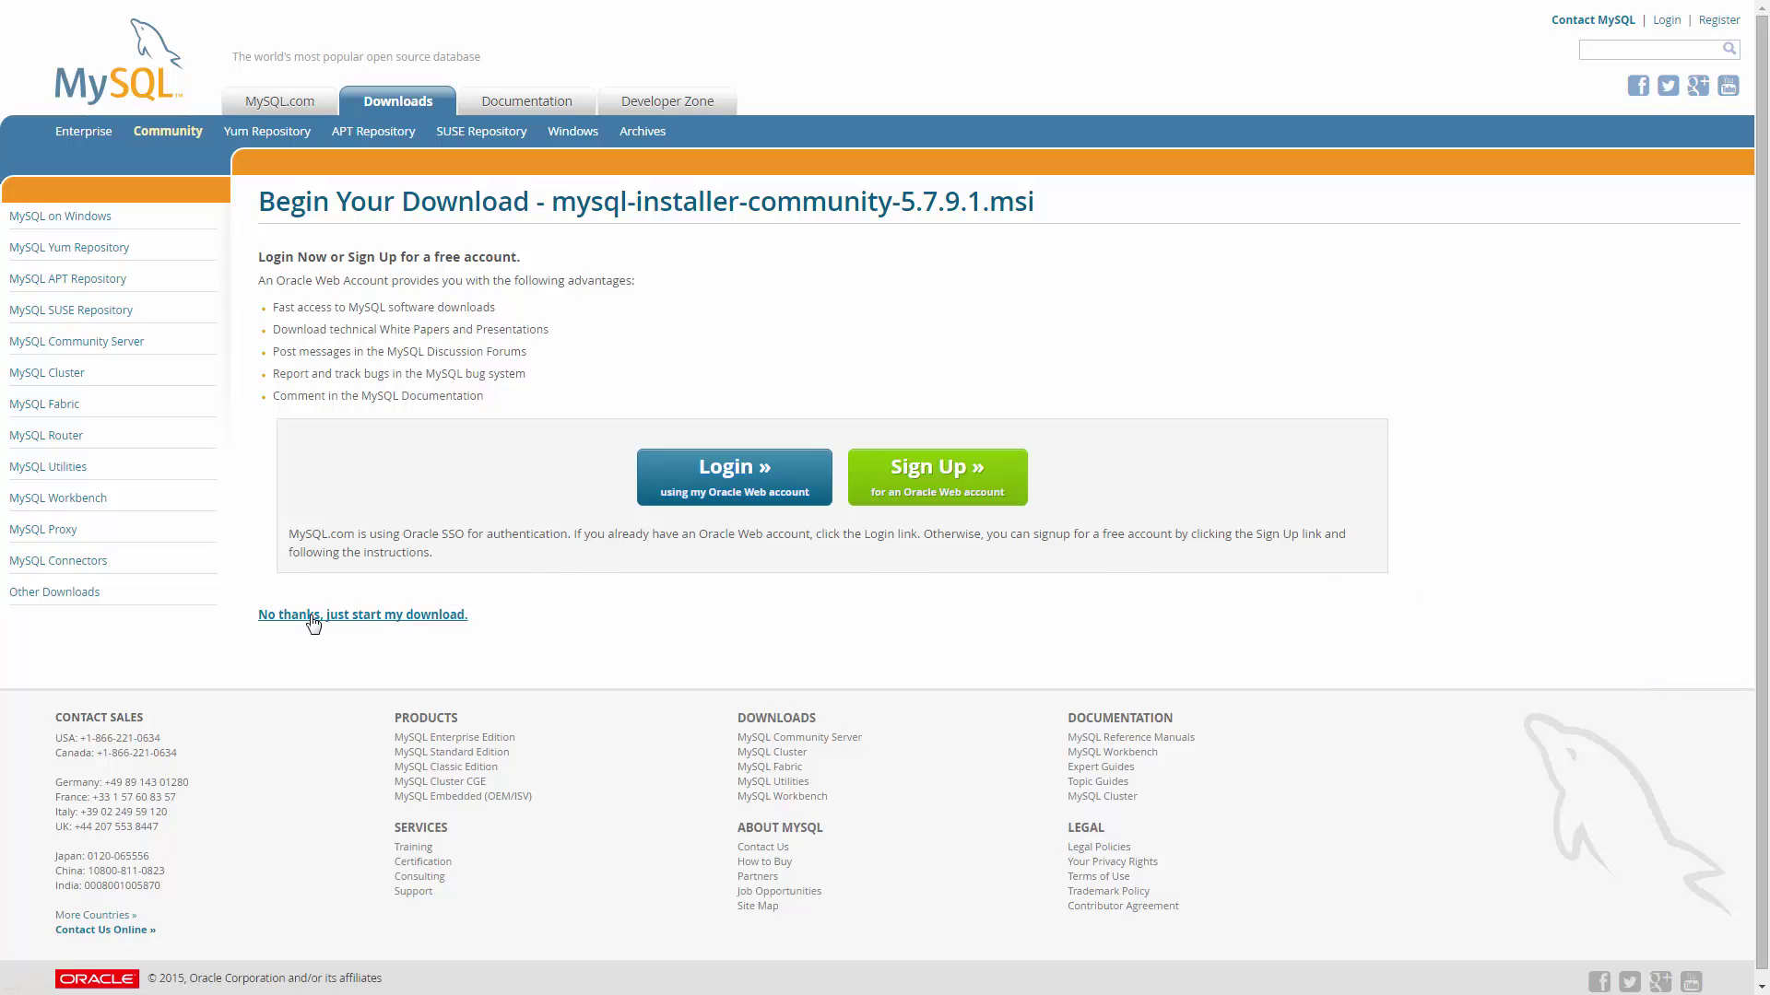
pyautogui.click(354, 624)
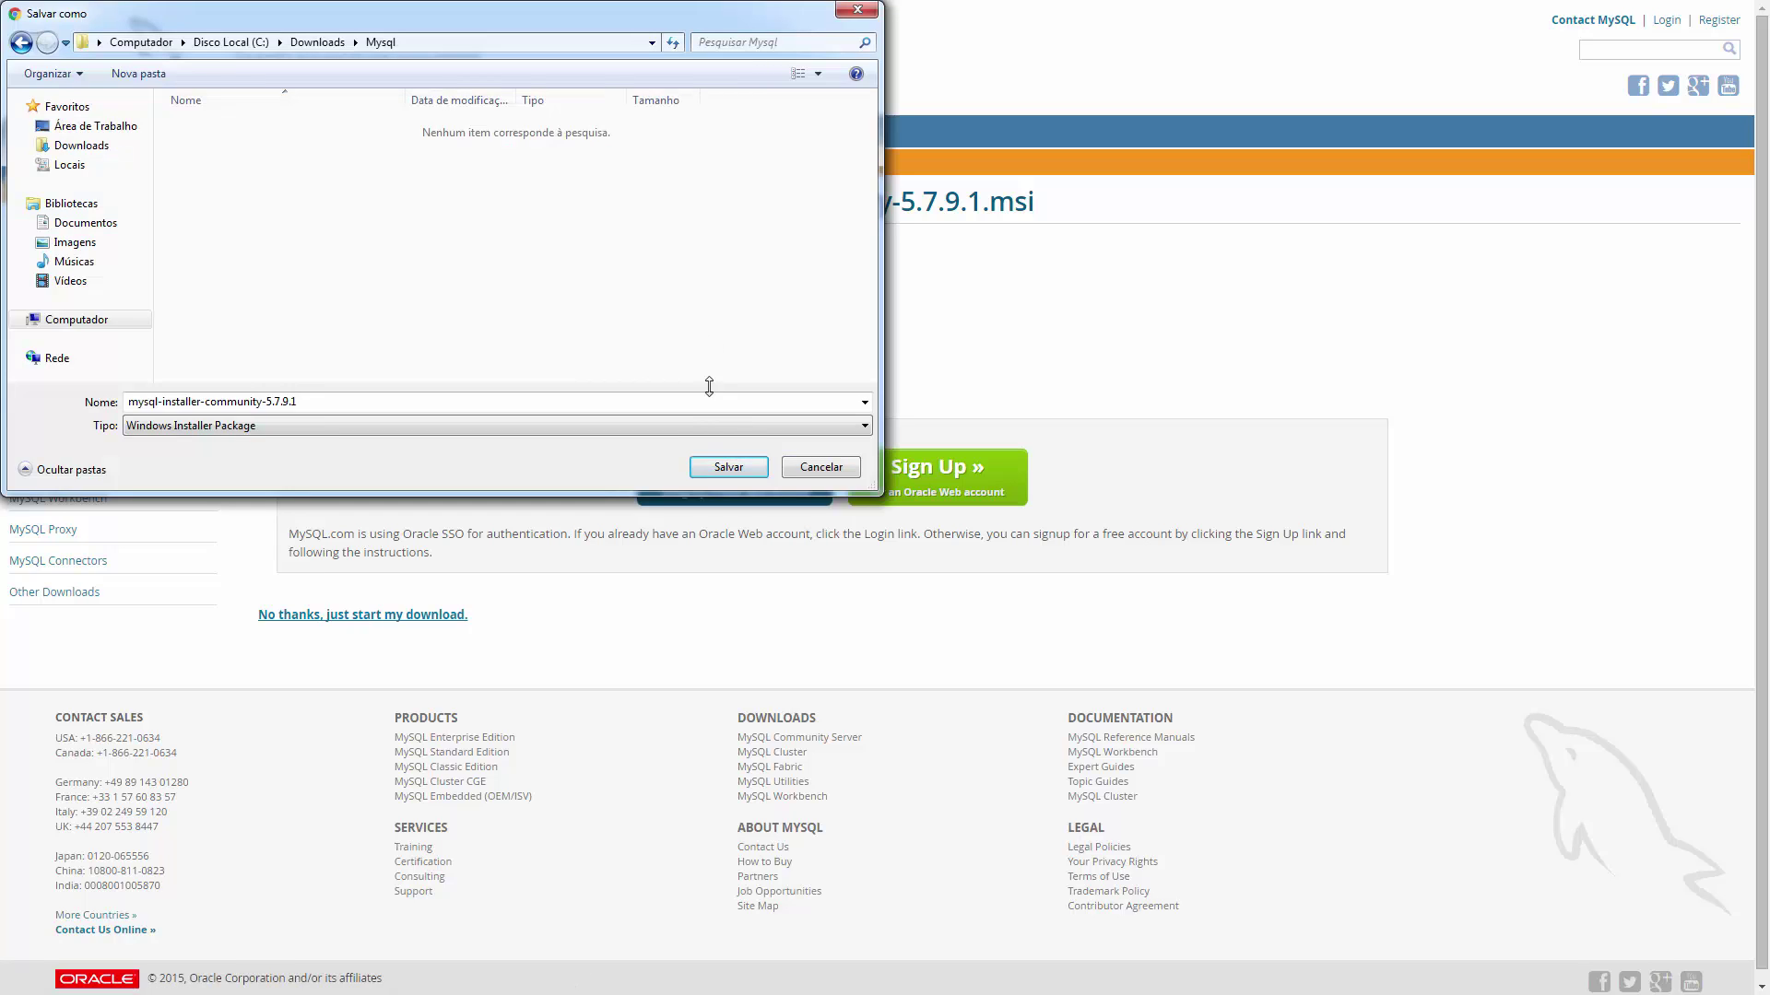
pyautogui.click(729, 468)
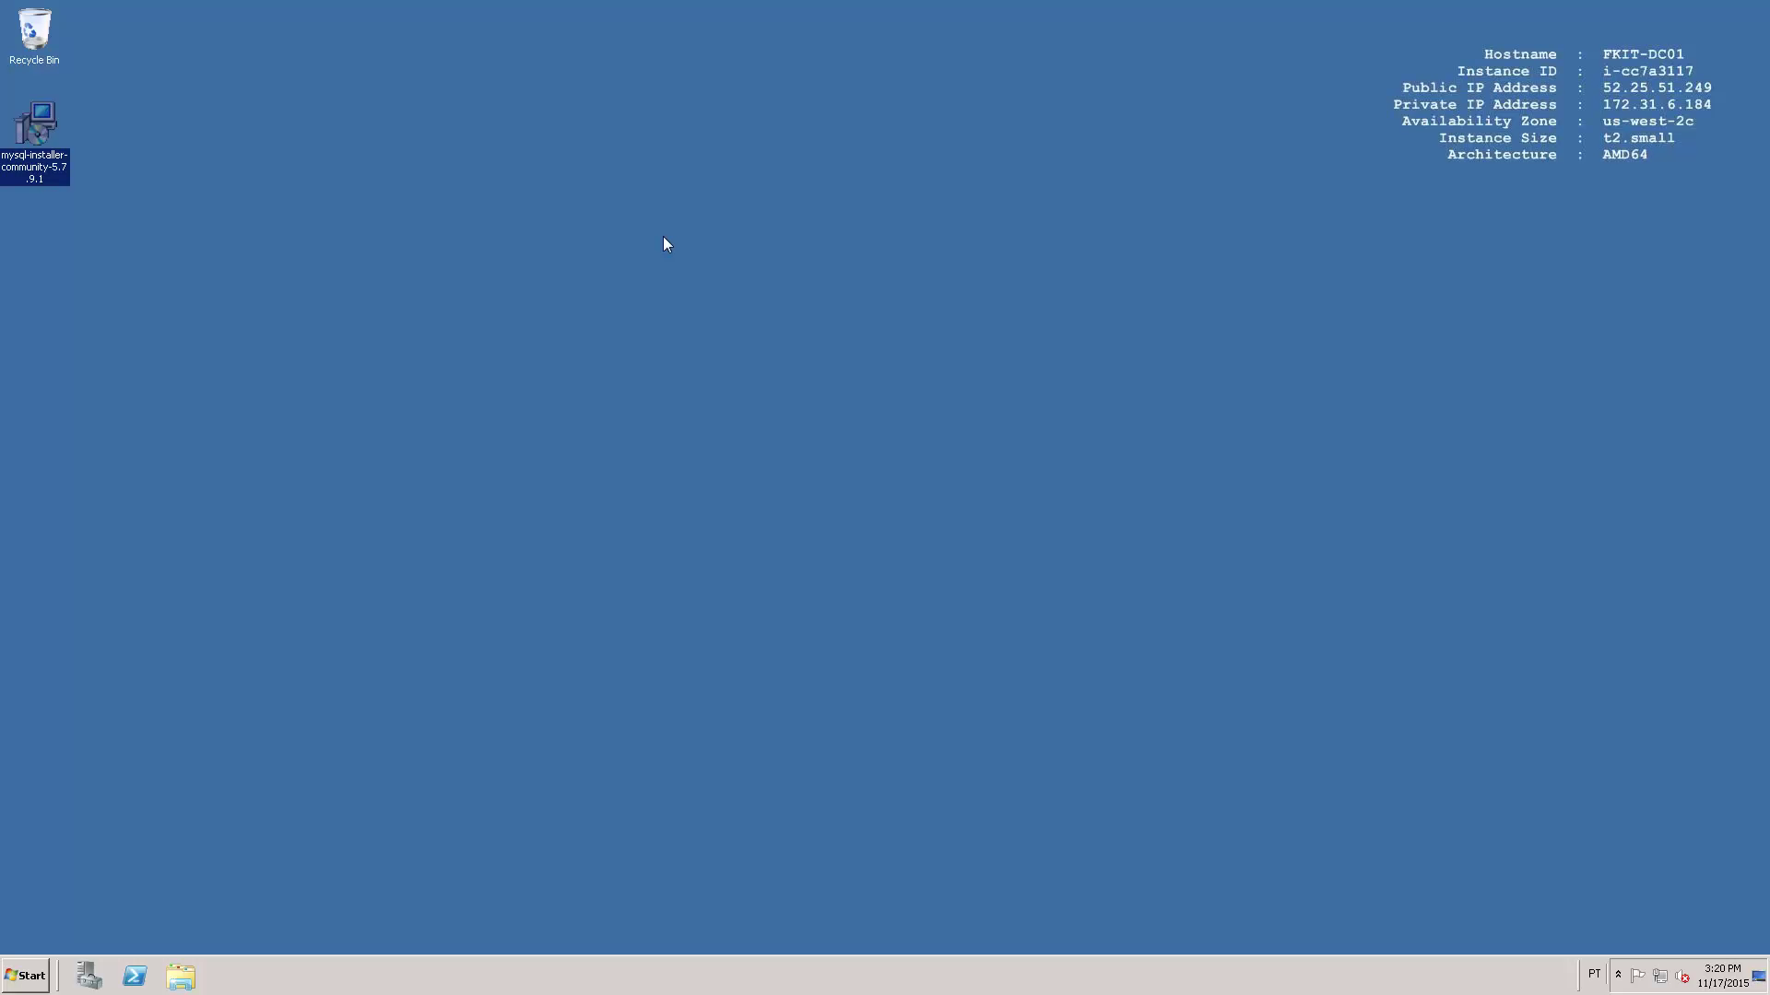
# Accept the licence terms and choose the Server only setup type.
pyautogui.click(663, 236)
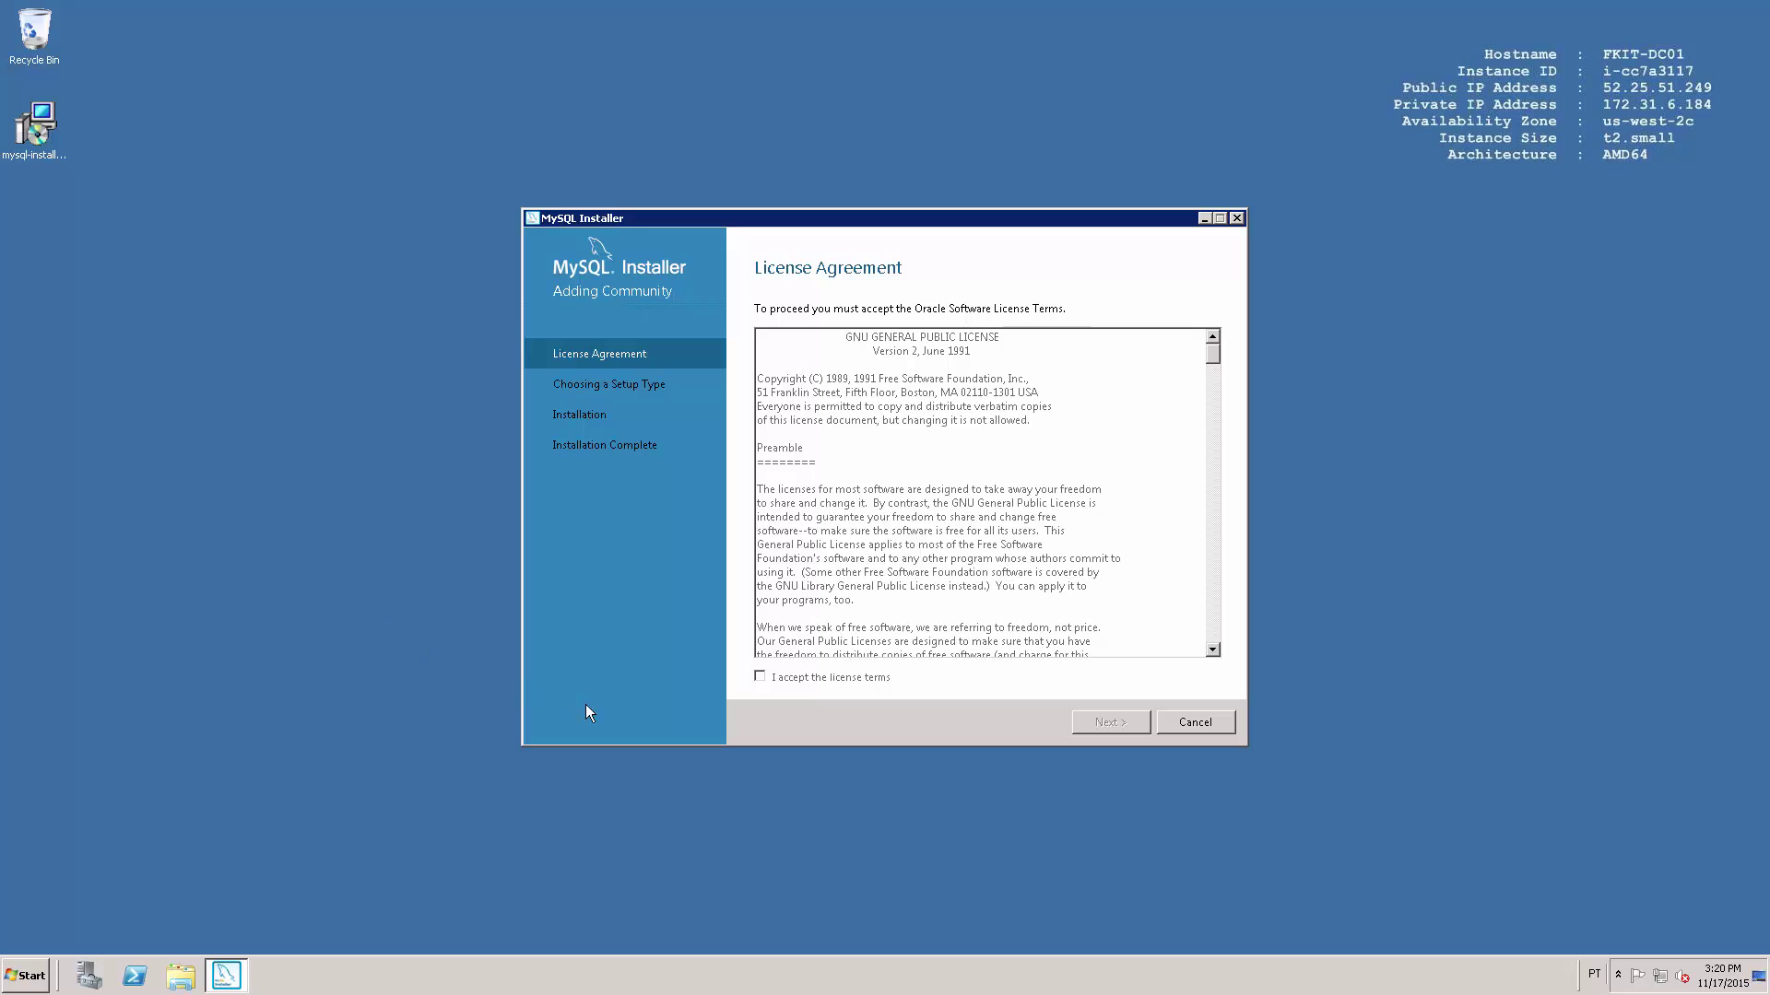
pyautogui.click(759, 678)
pyautogui.click(1121, 731)
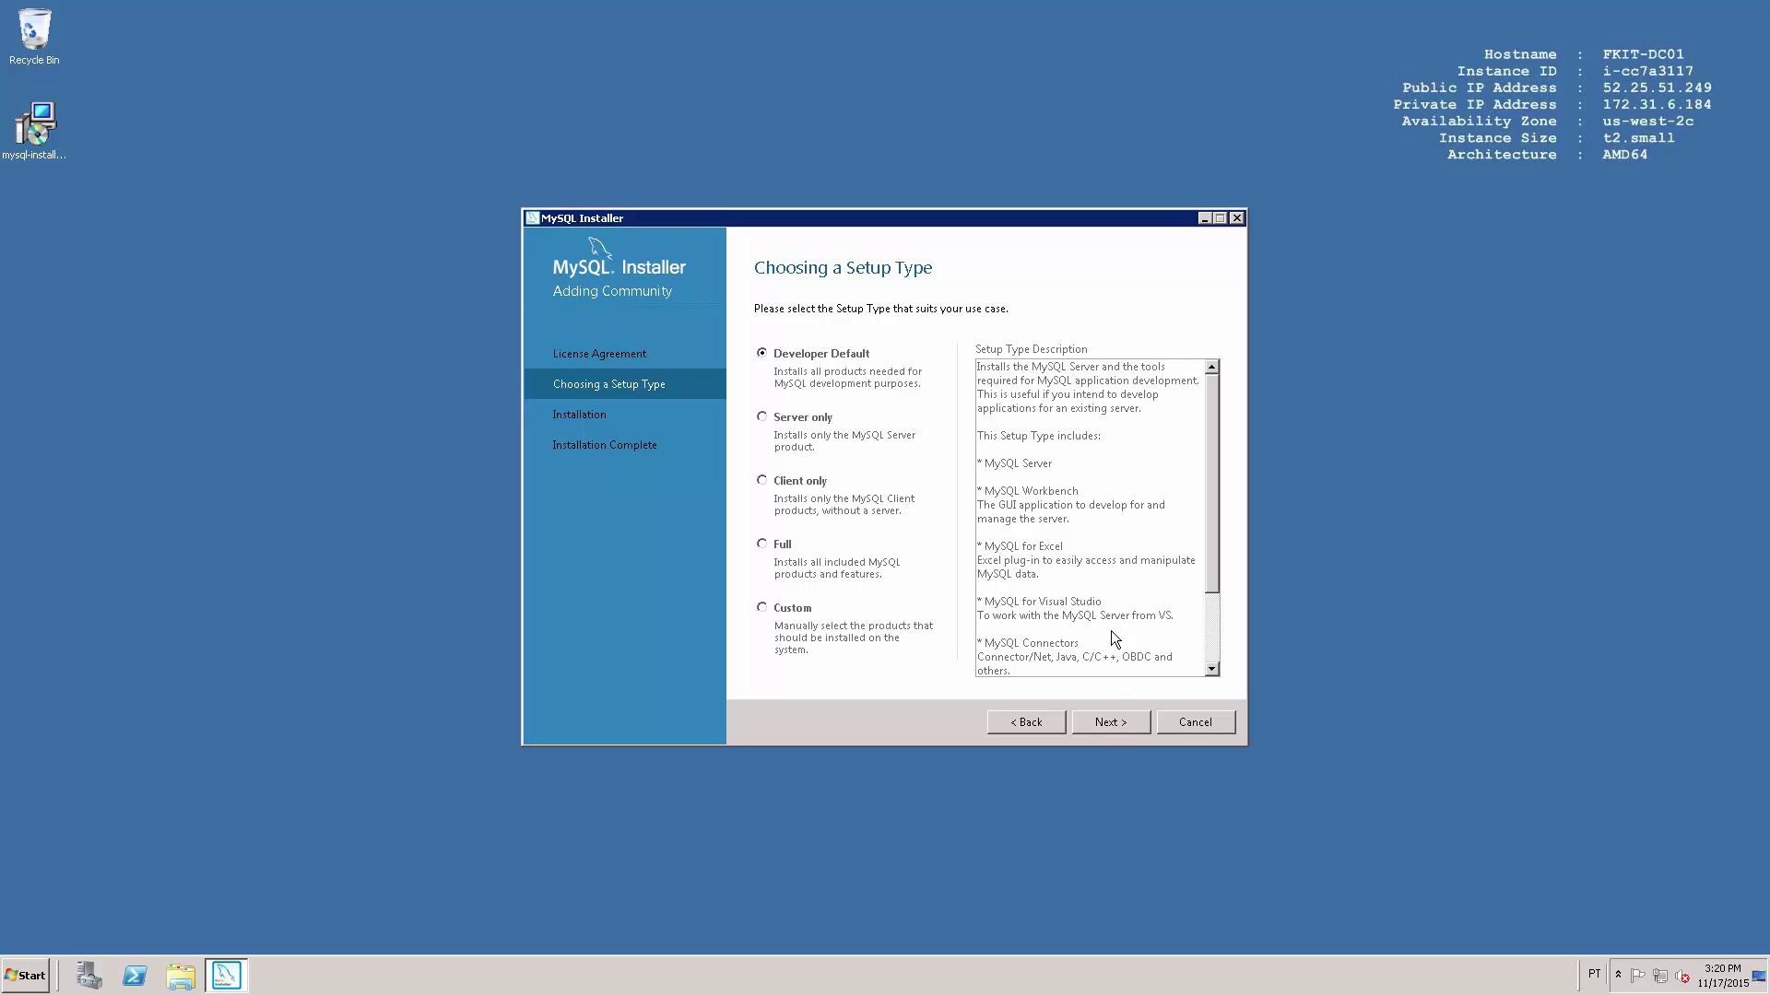
pyautogui.click(763, 418)
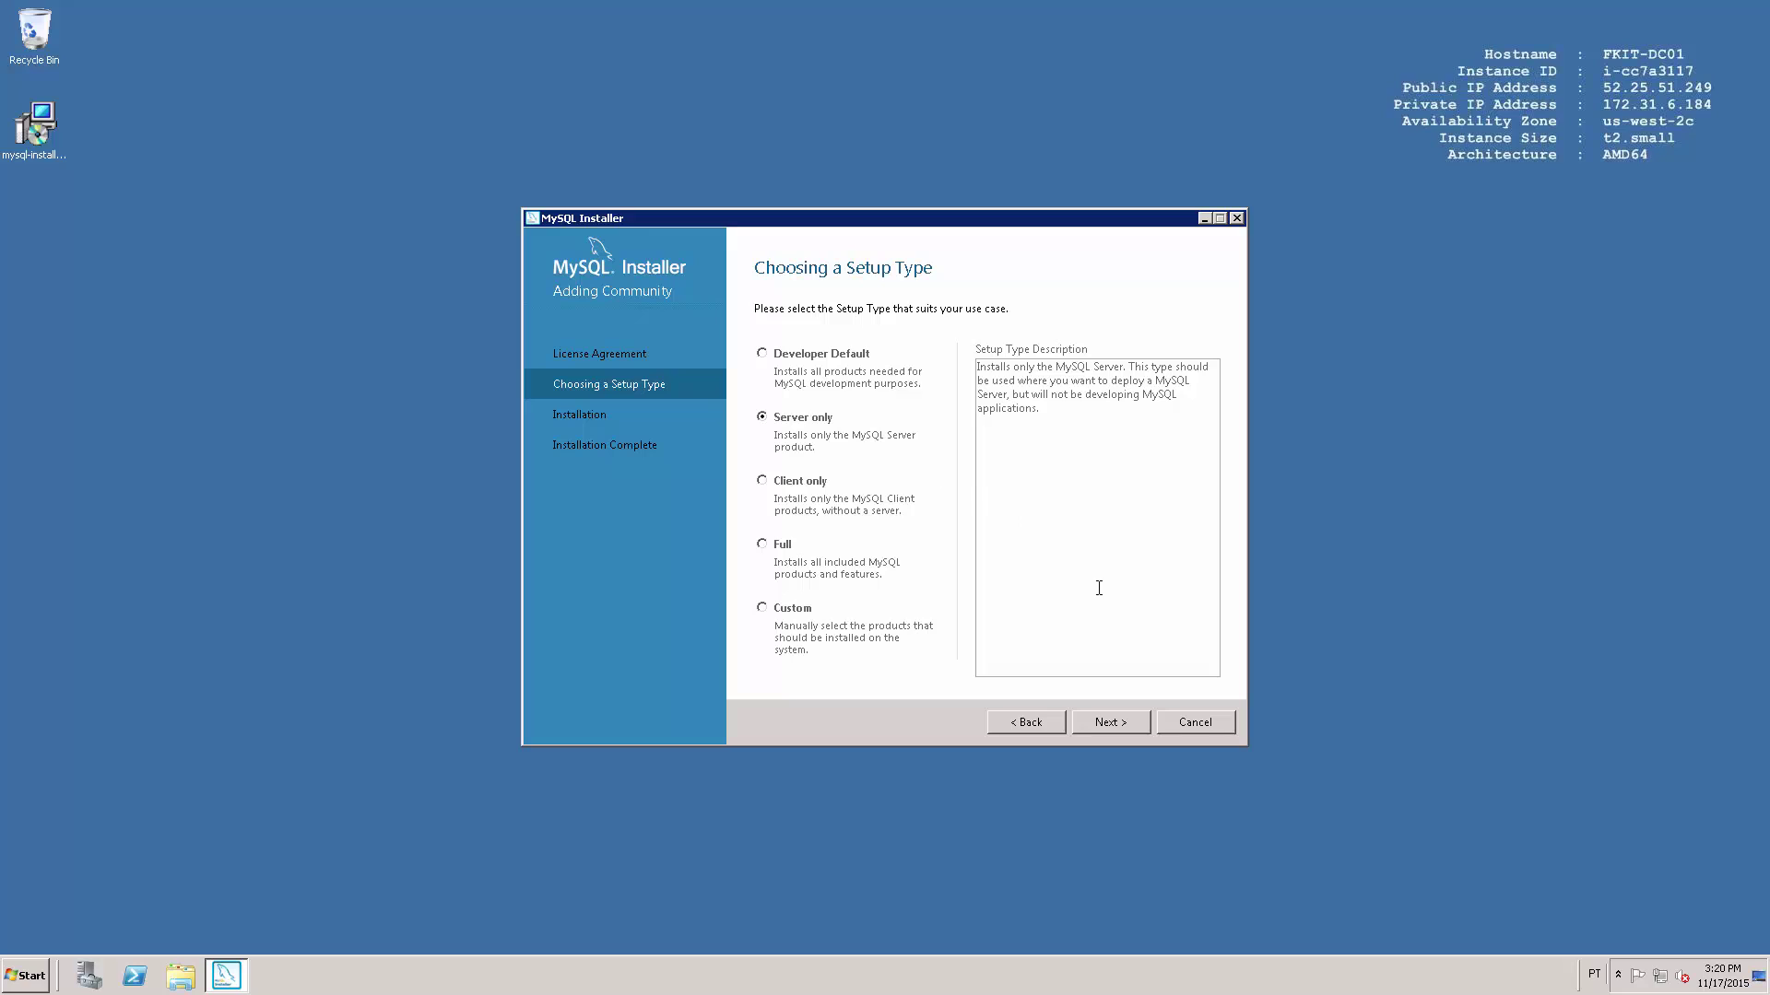
# Install MySQL Server 5.7.9 and proceed to Product Configuration.
pyautogui.click(1122, 728)
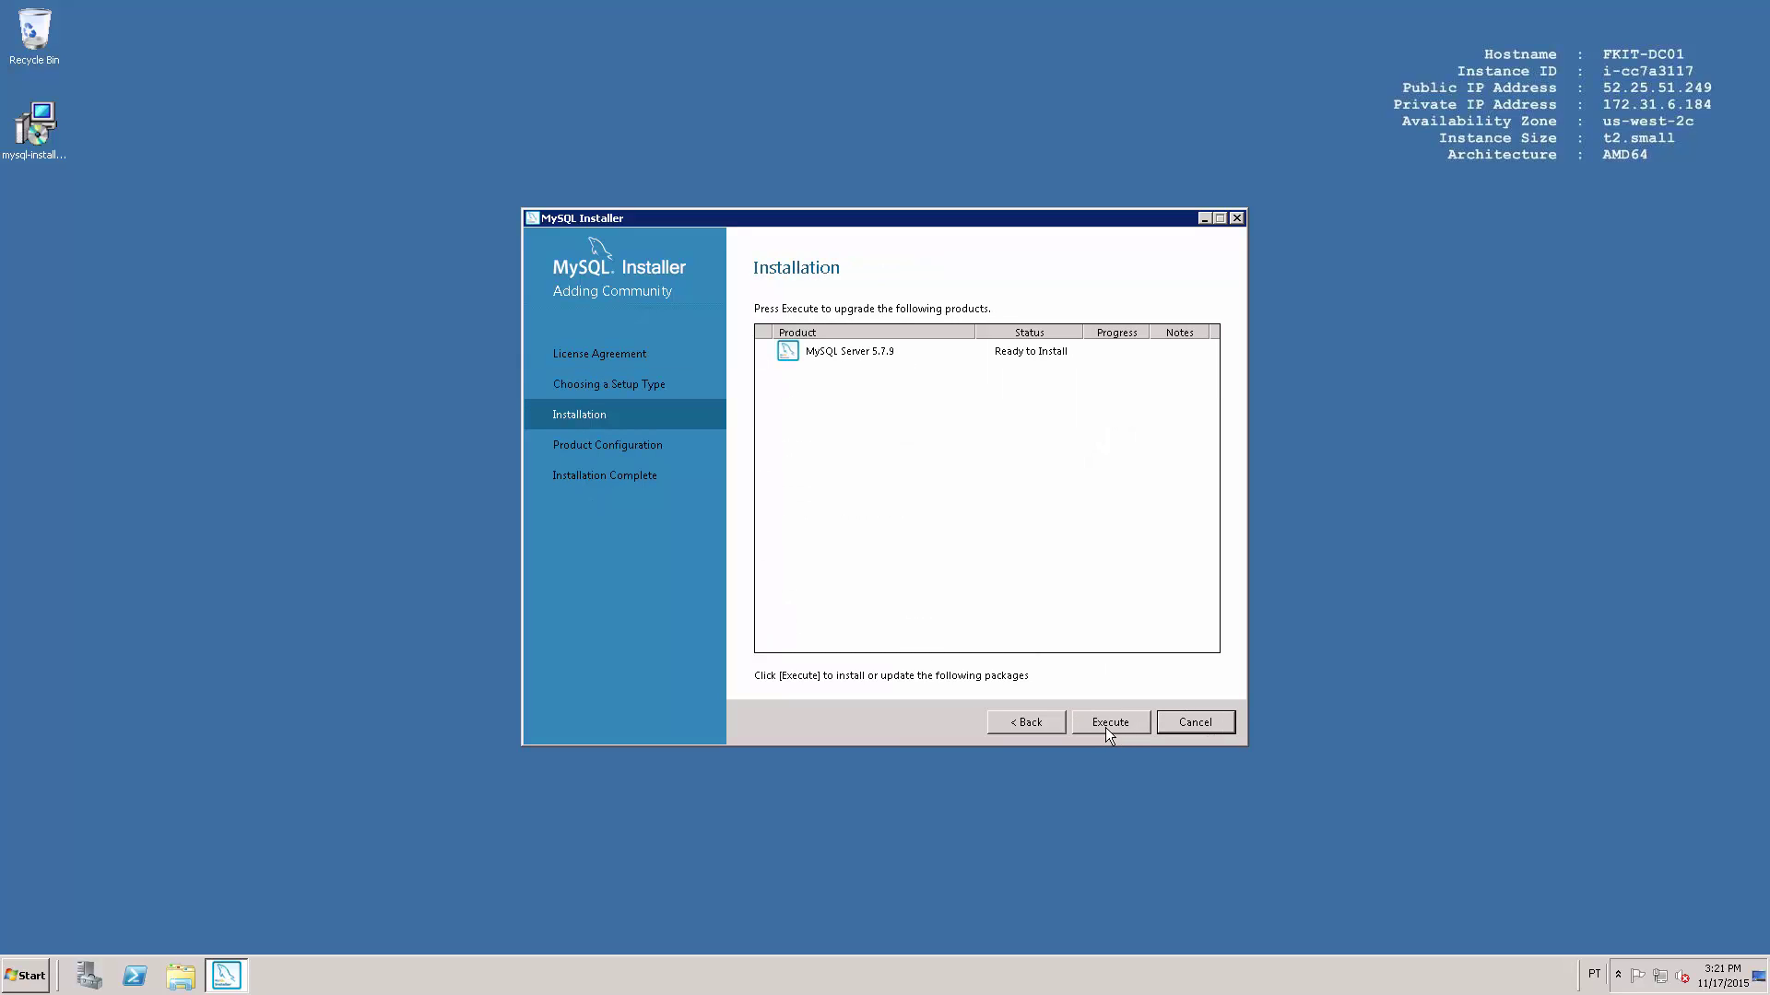
pyautogui.click(1104, 727)
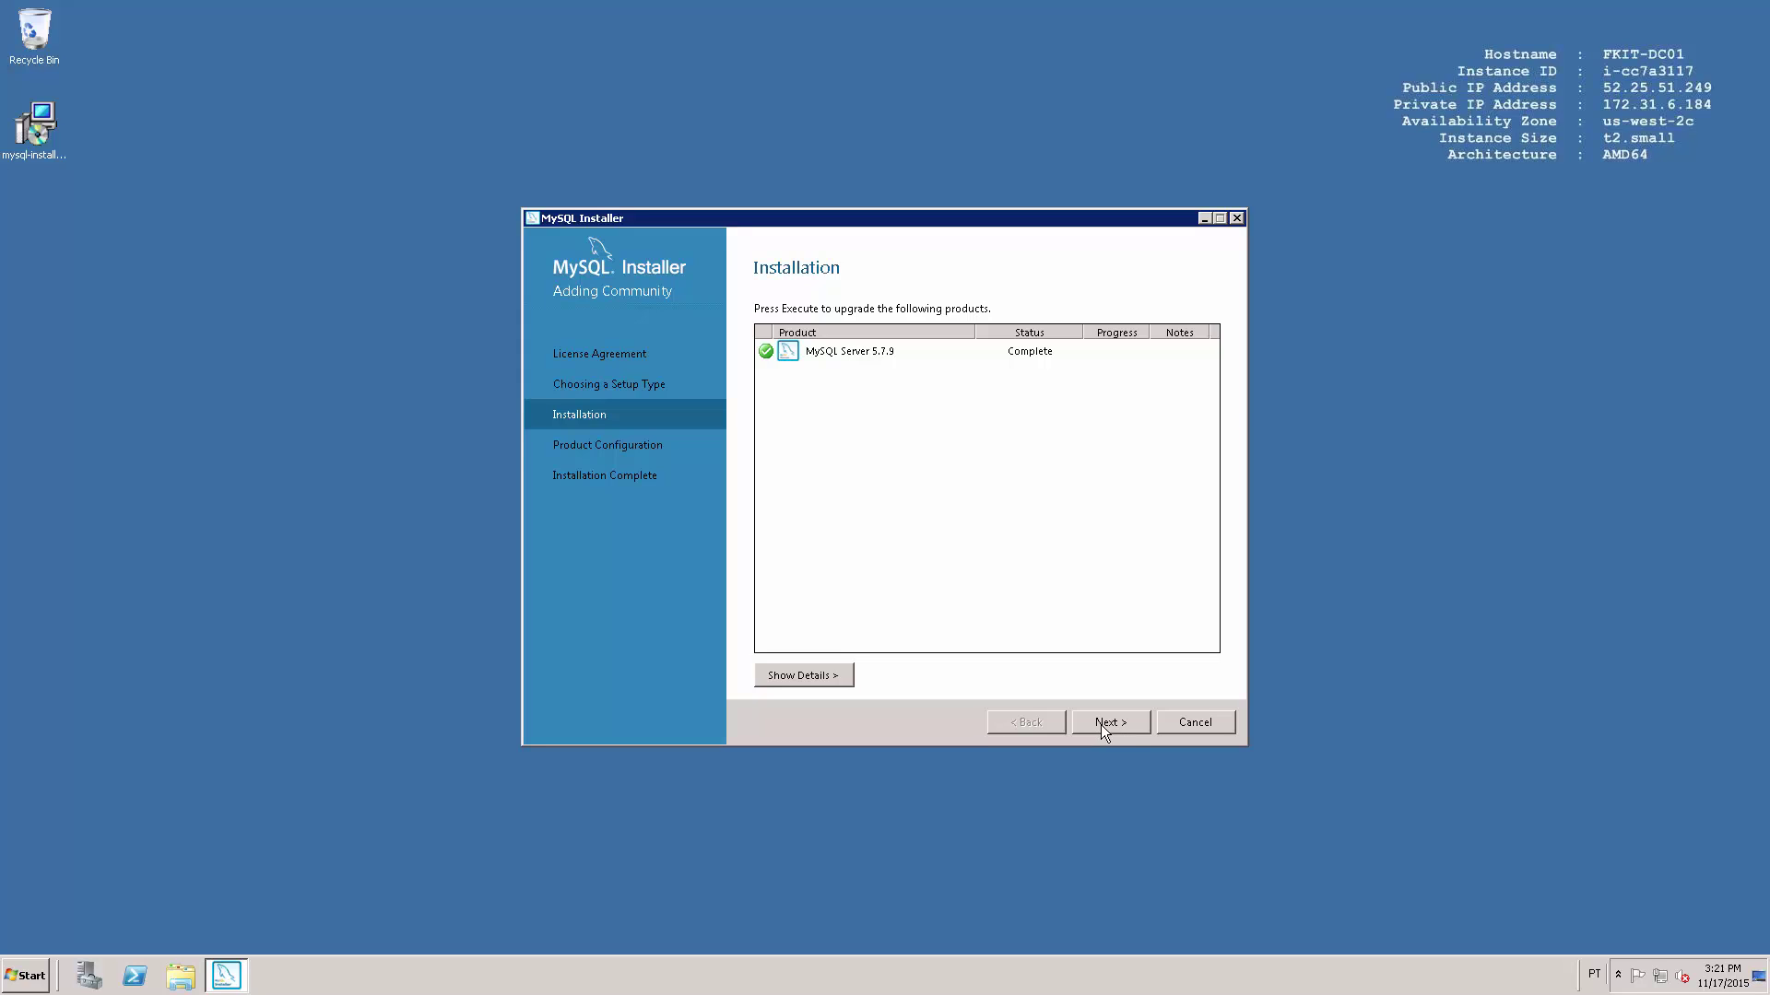
pyautogui.click(1100, 725)
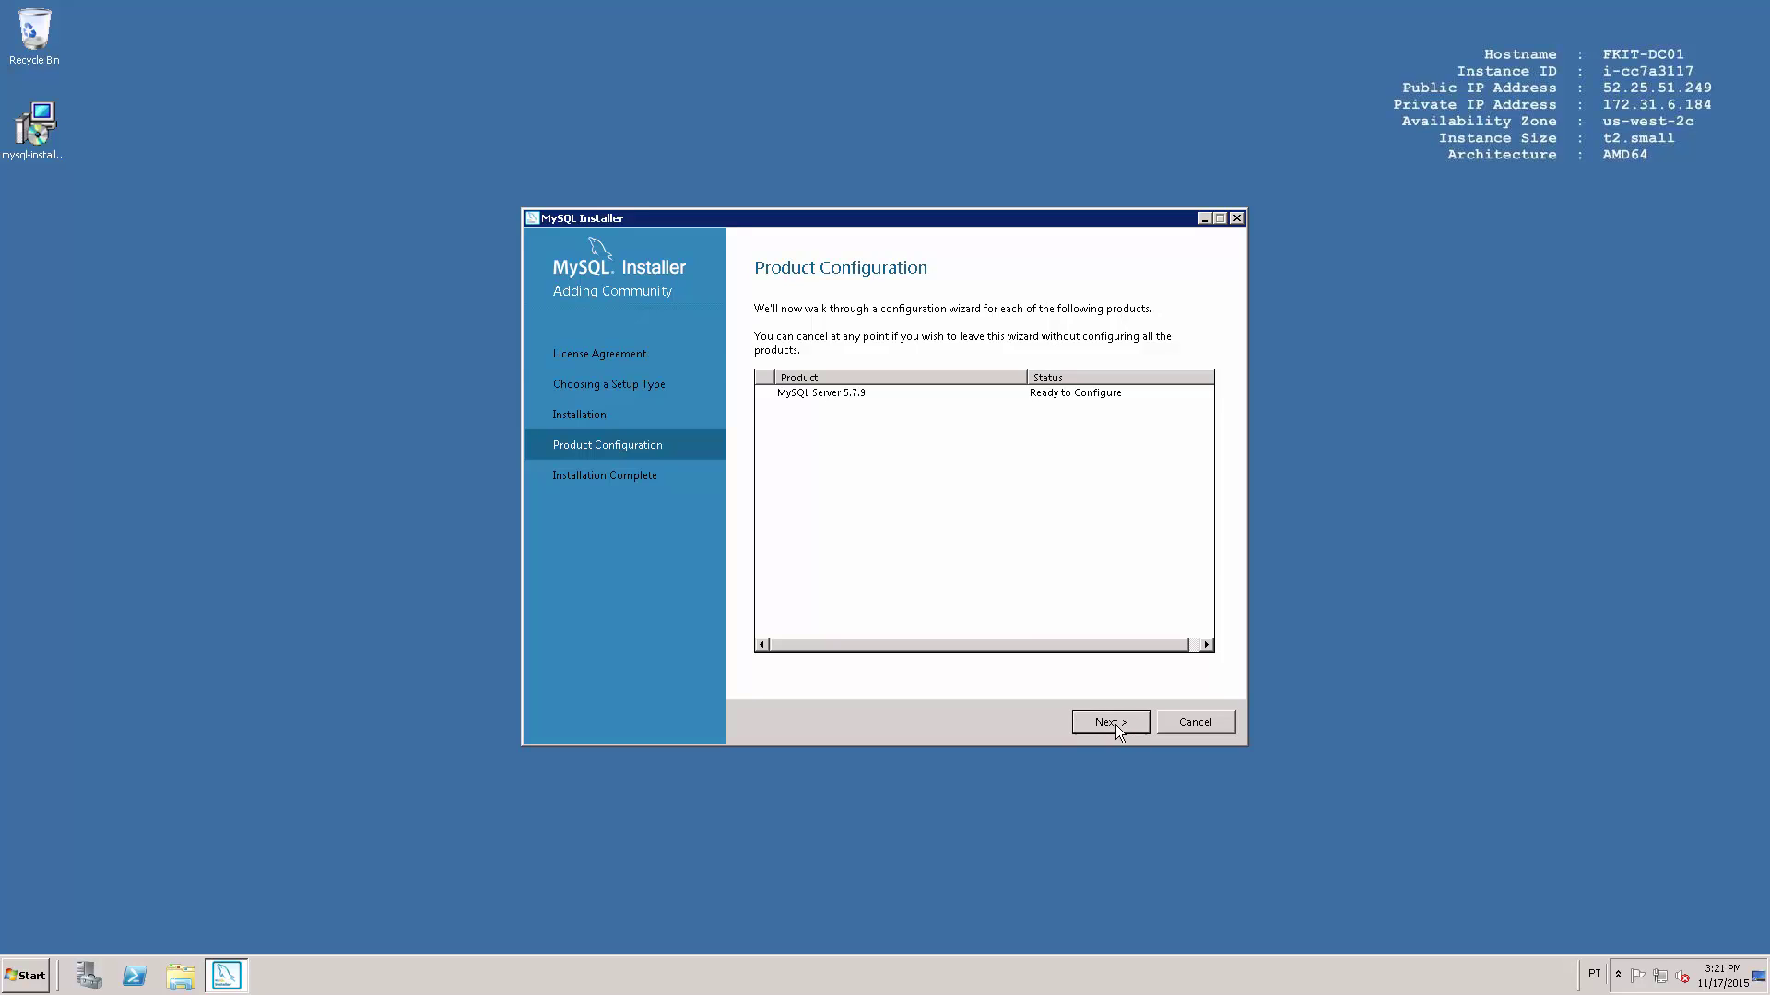
# Set the server's Config Type to Server Machine.
pyautogui.click(1115, 724)
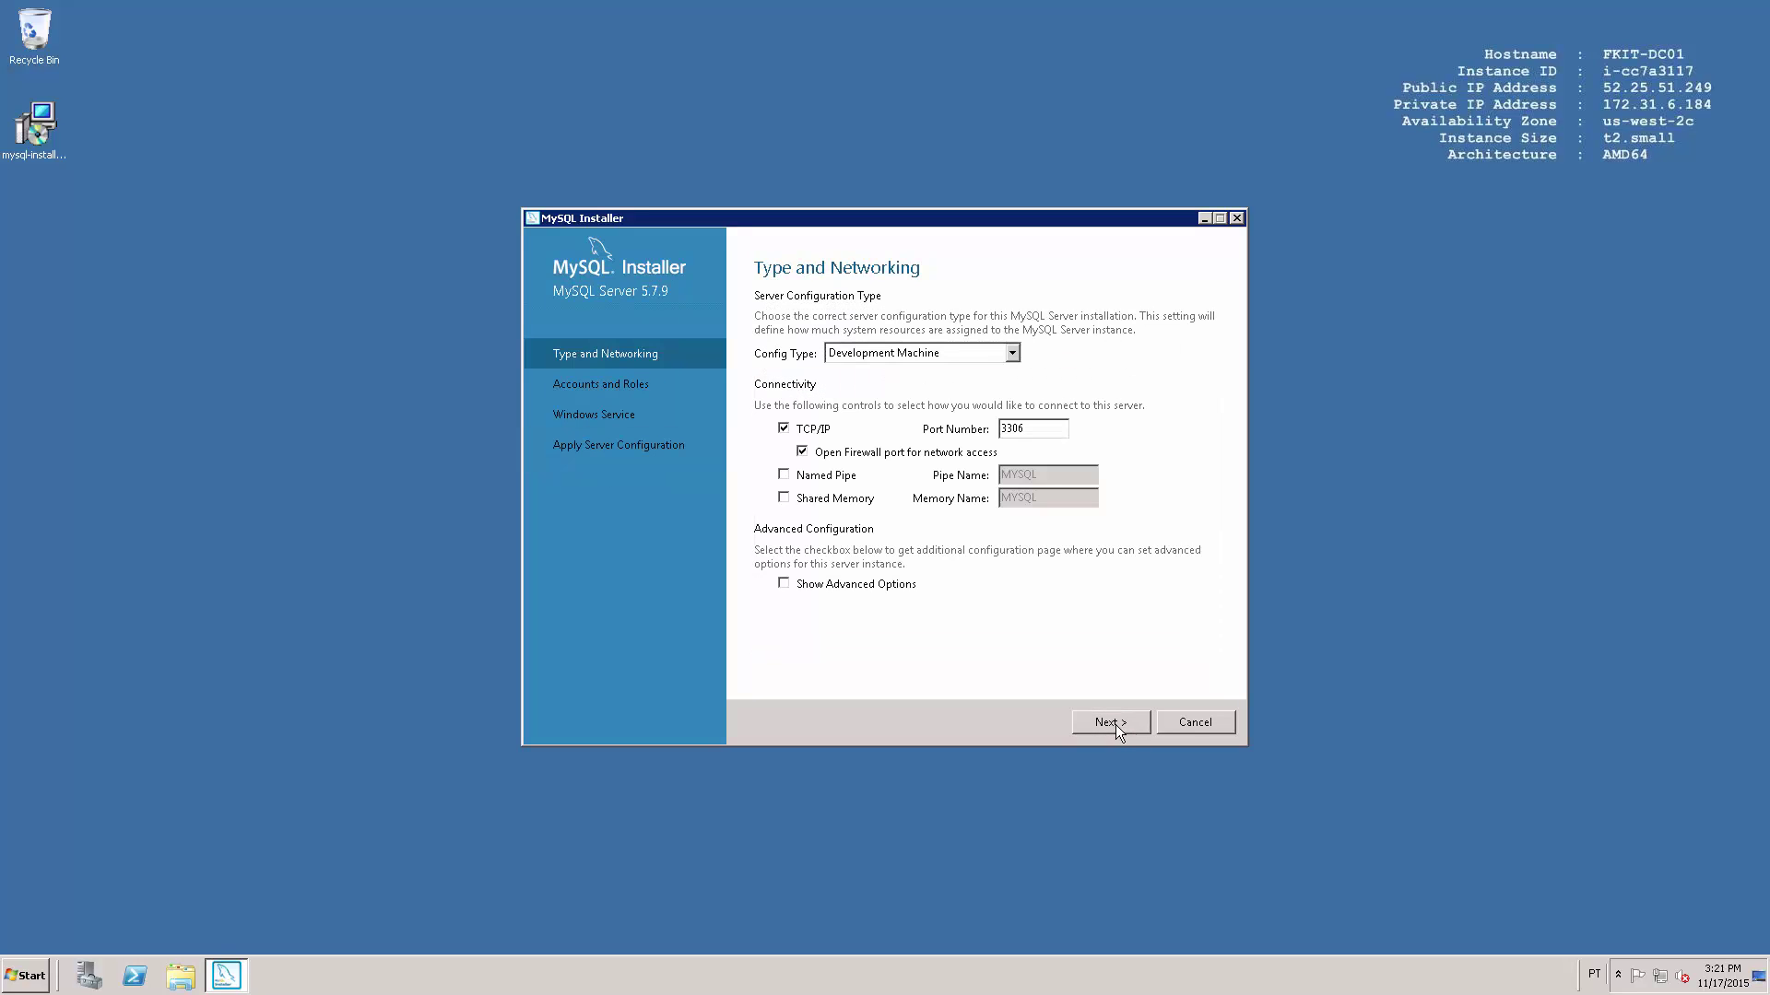
pyautogui.click(1012, 356)
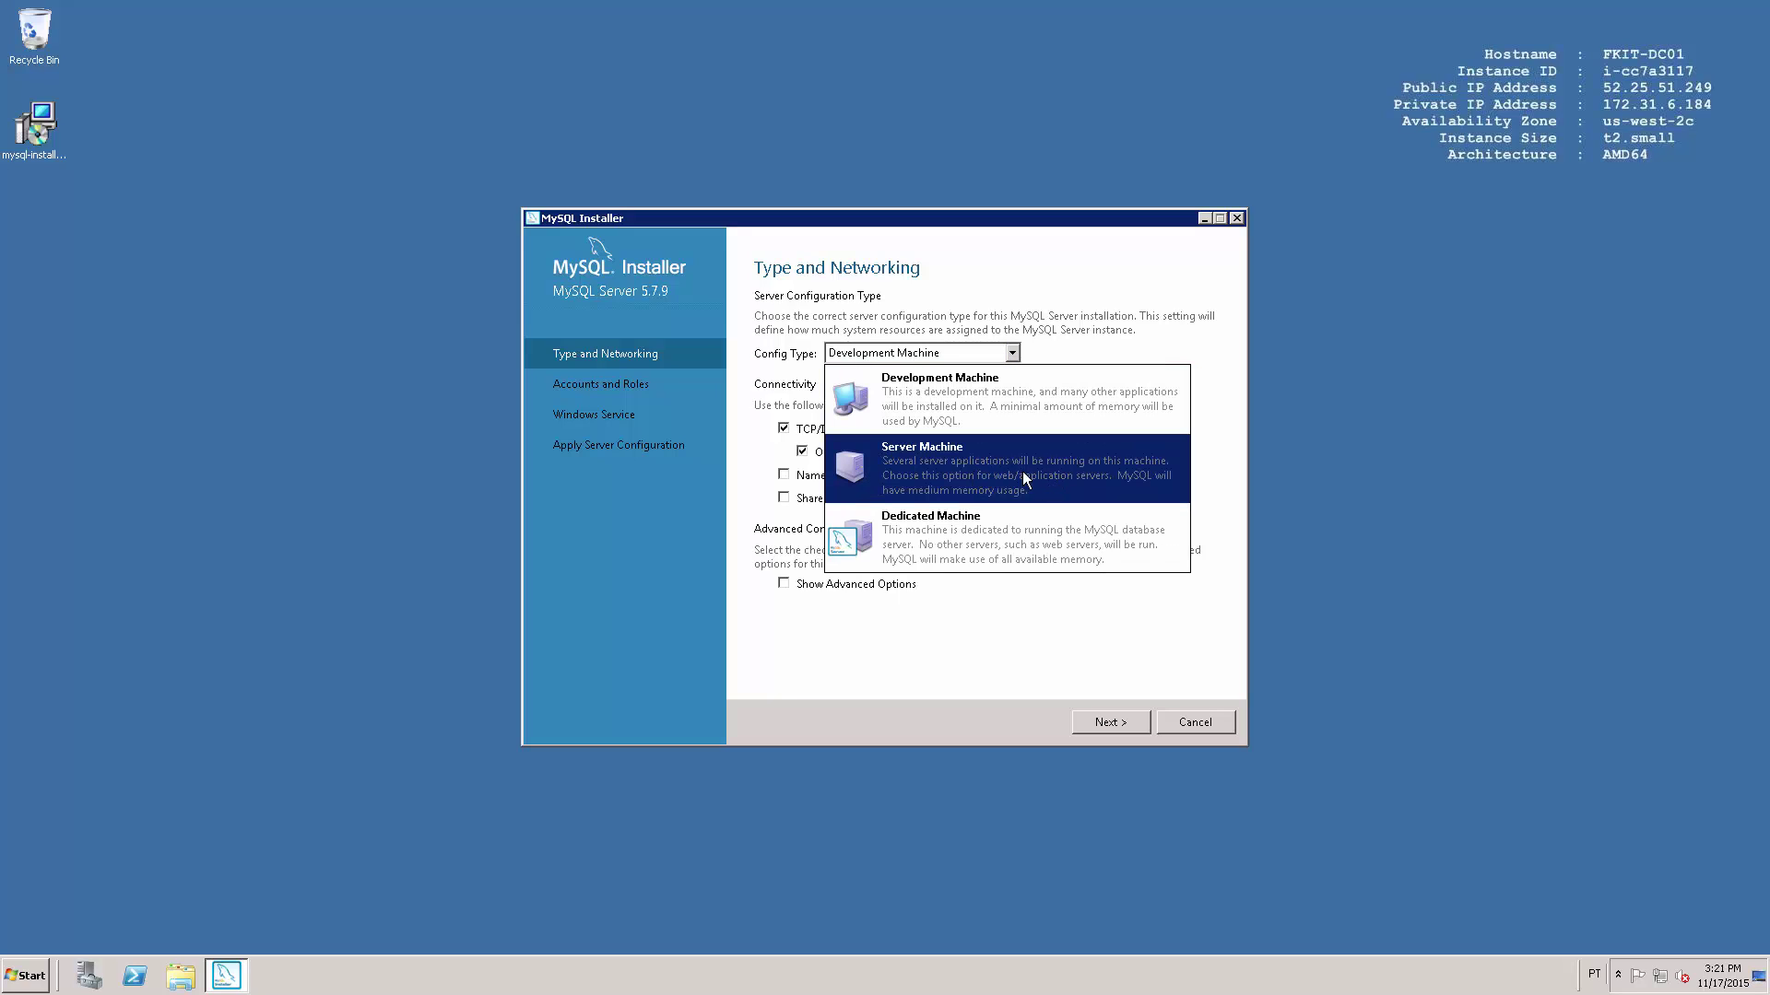
pyautogui.click(1005, 473)
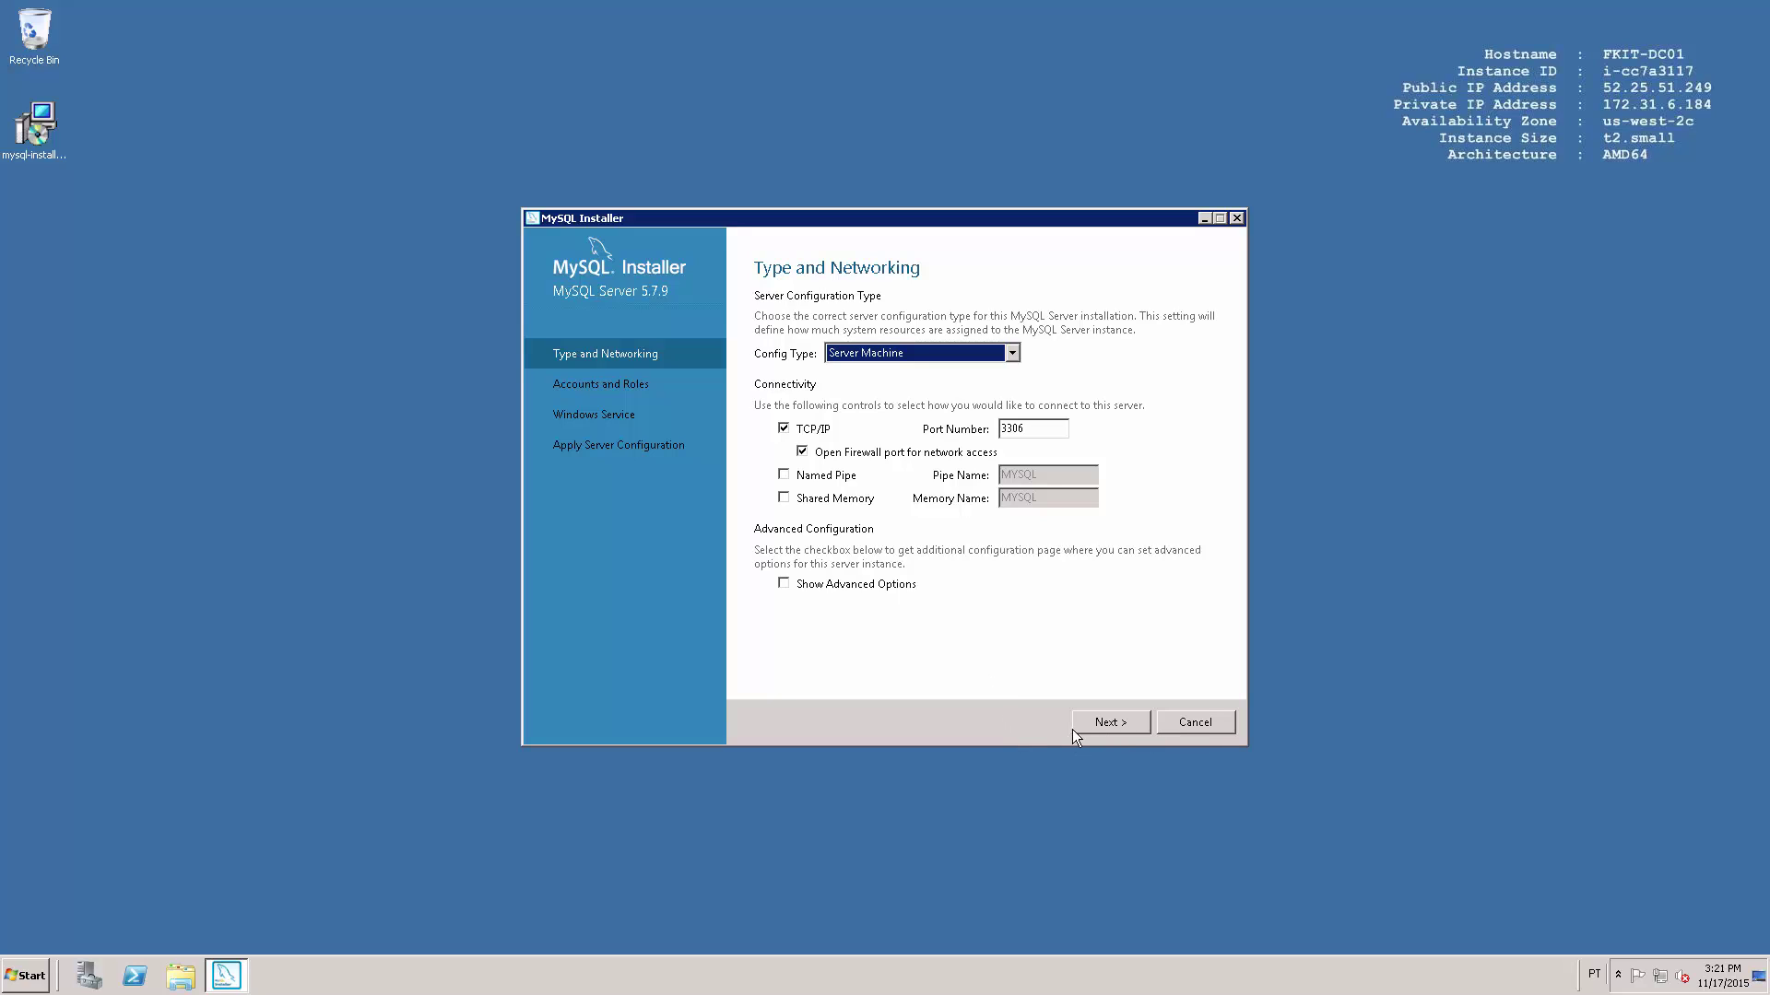
pyautogui.click(1109, 729)
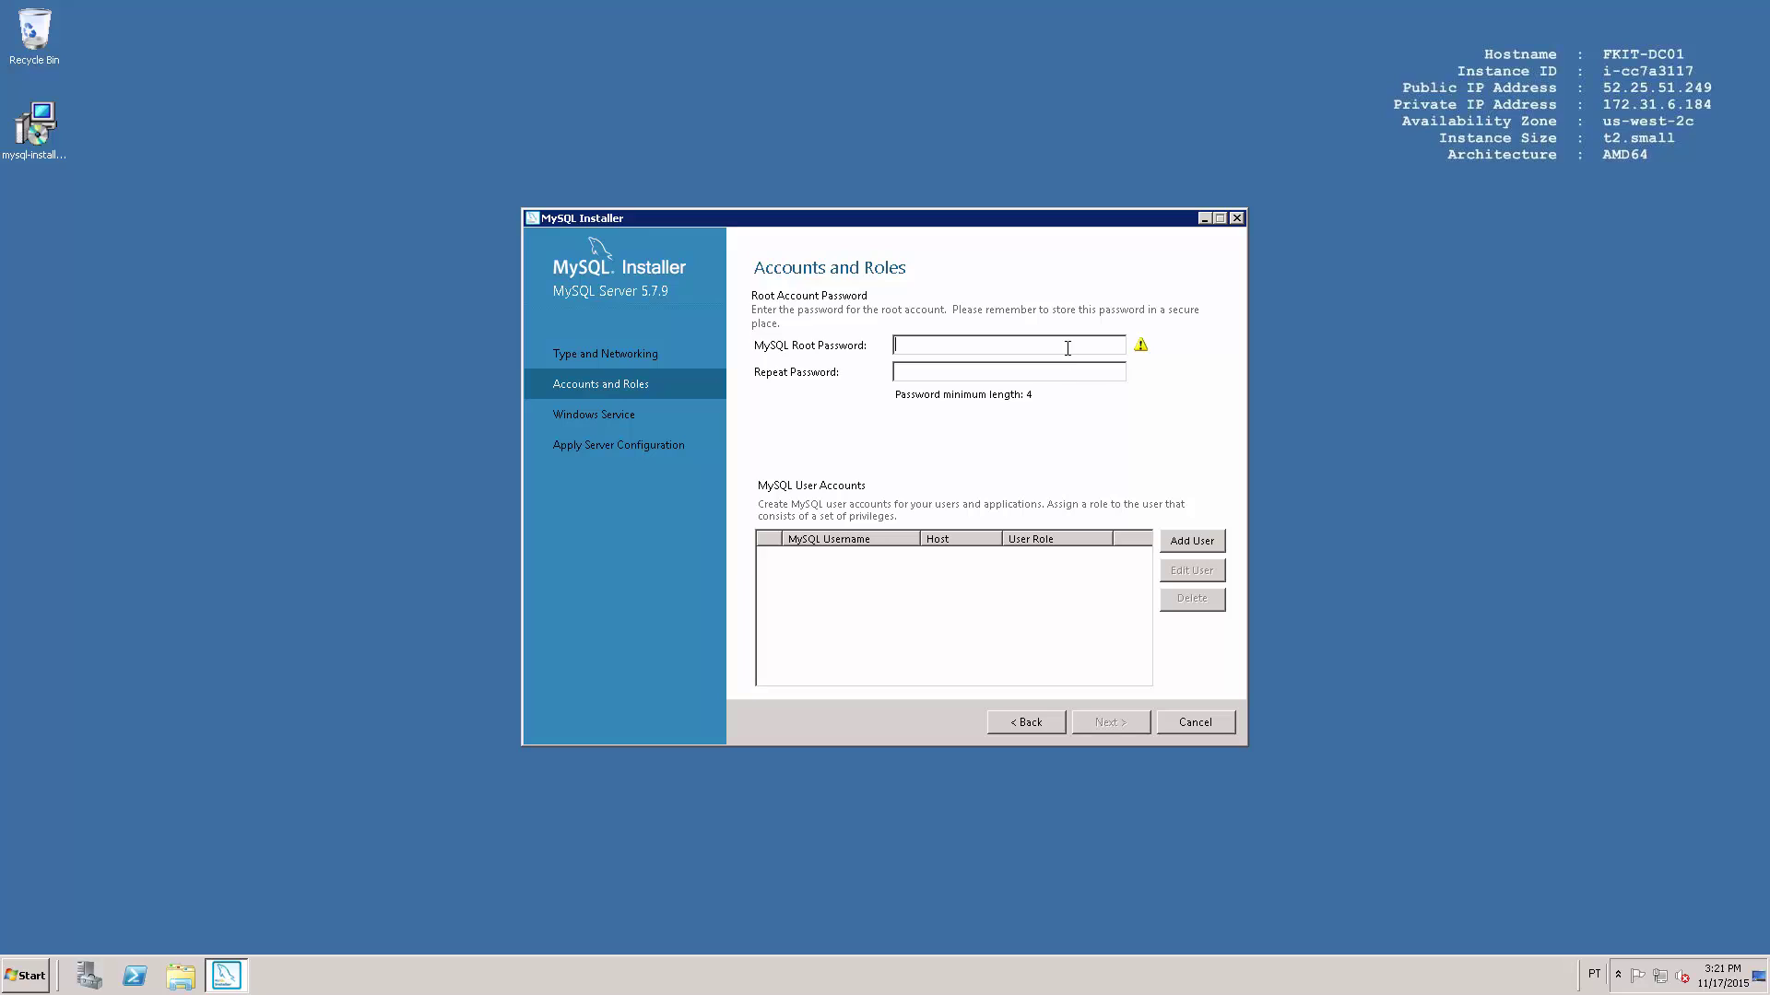
# Enter and repeat the root account password.
pyautogui.write('Password123')
pyautogui.click(1067, 374)
pyautogui.write('Password123')
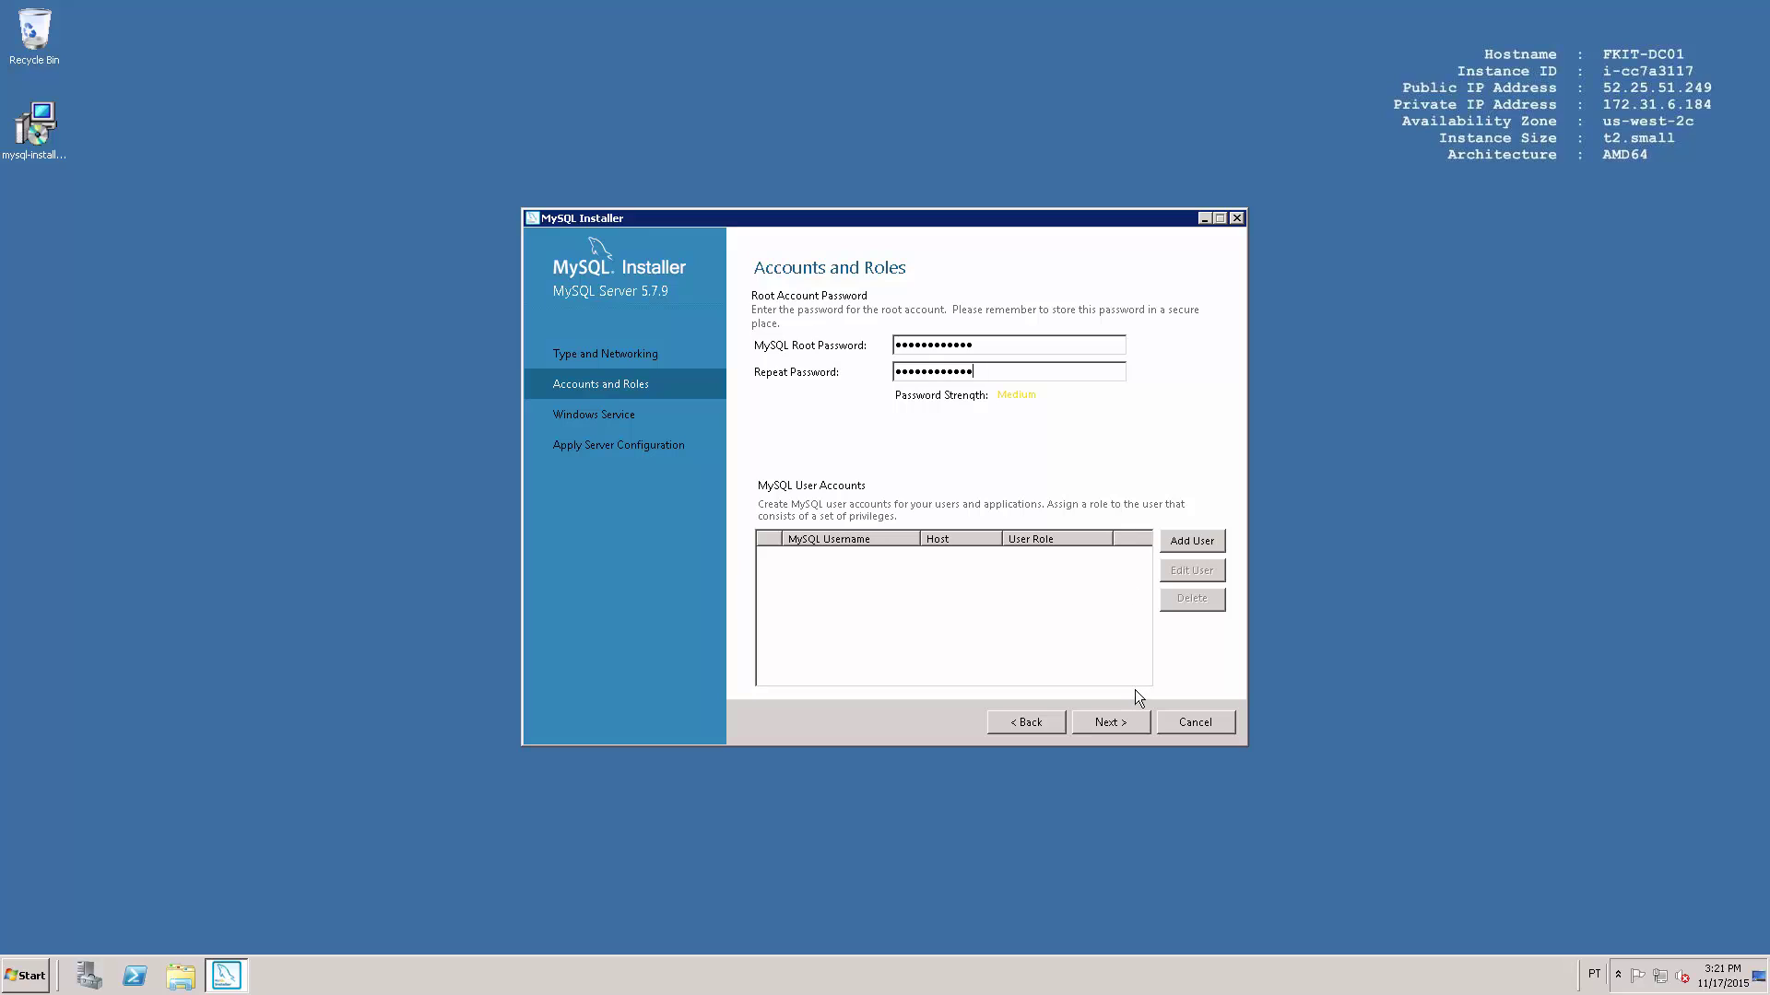
pyautogui.click(1108, 723)
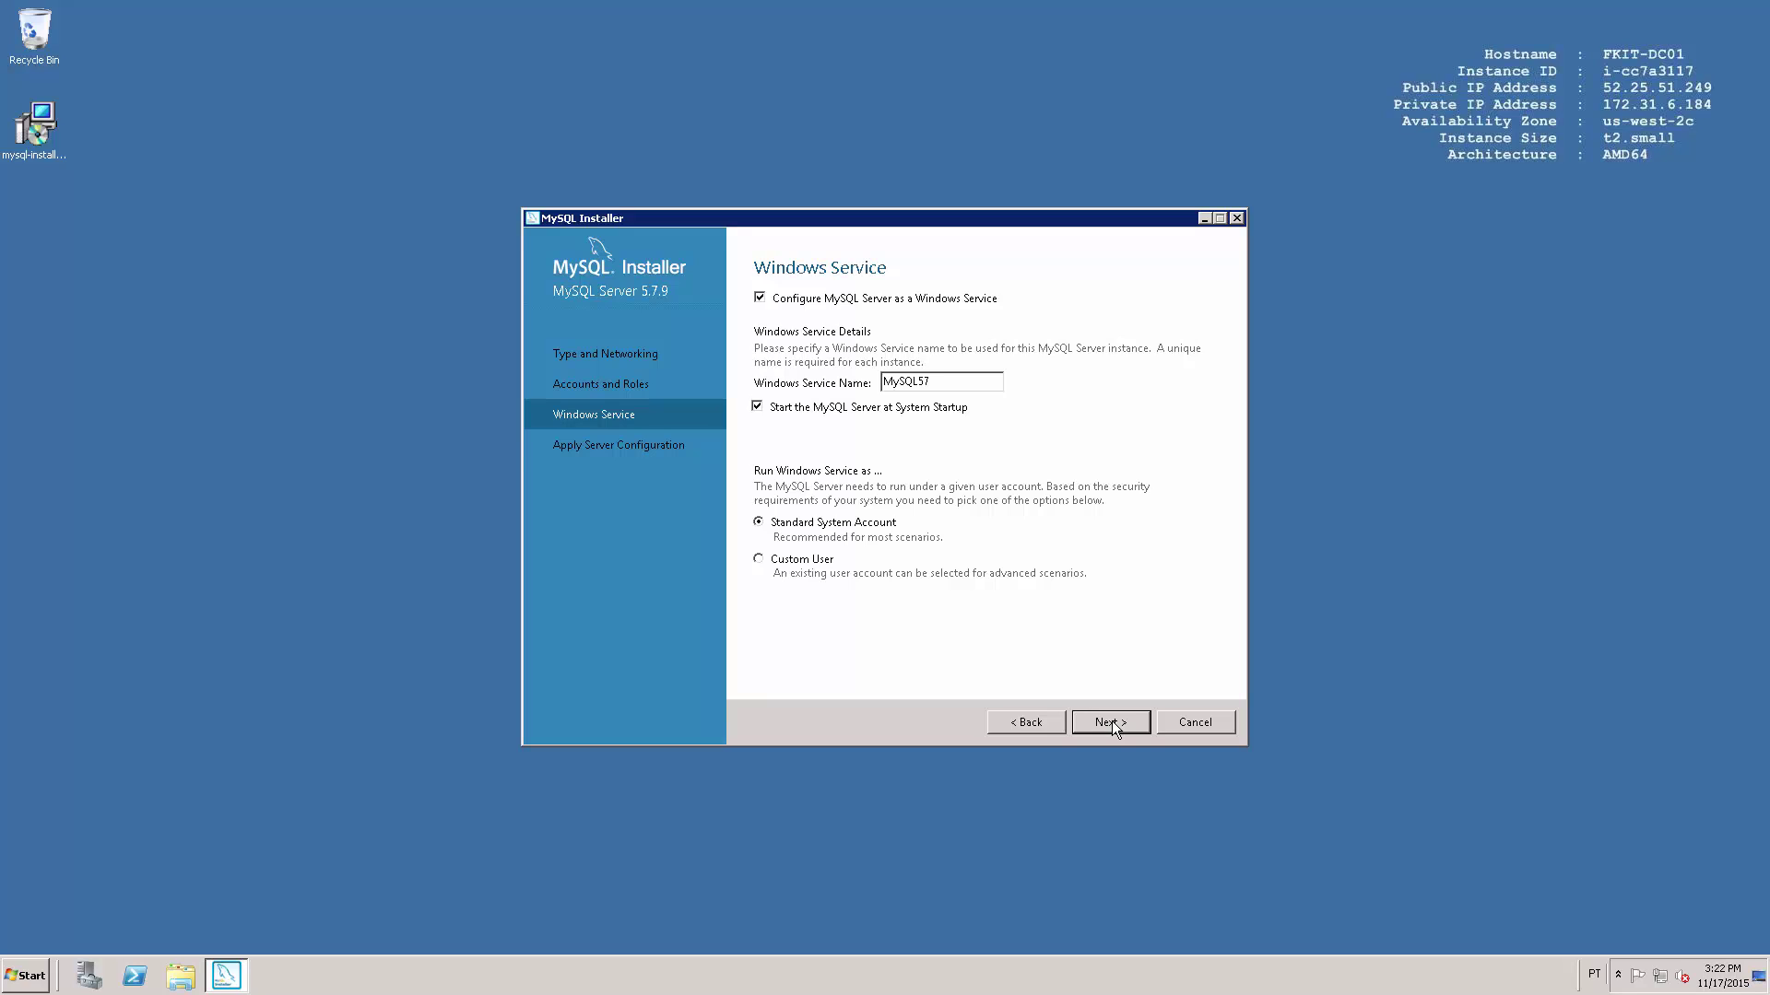
# Keep the default MySQL57 service settings, apply the configuration and finish the installer.
pyautogui.click(1112, 723)
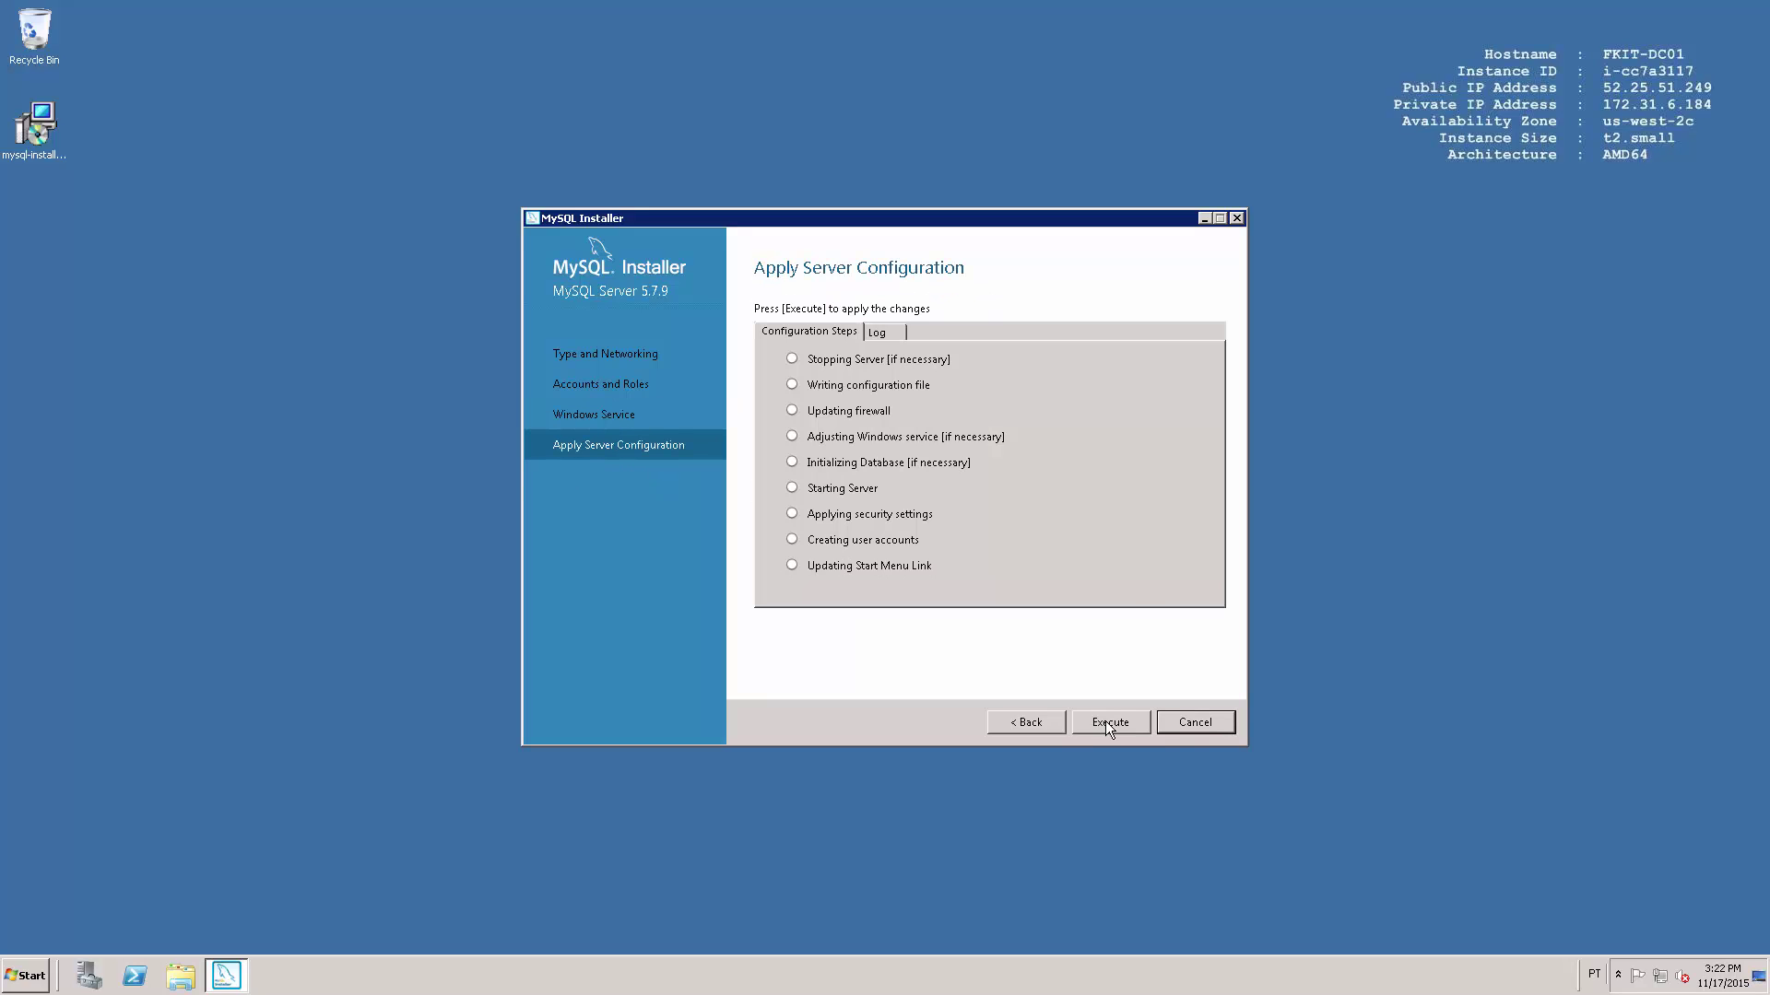
pyautogui.click(1108, 721)
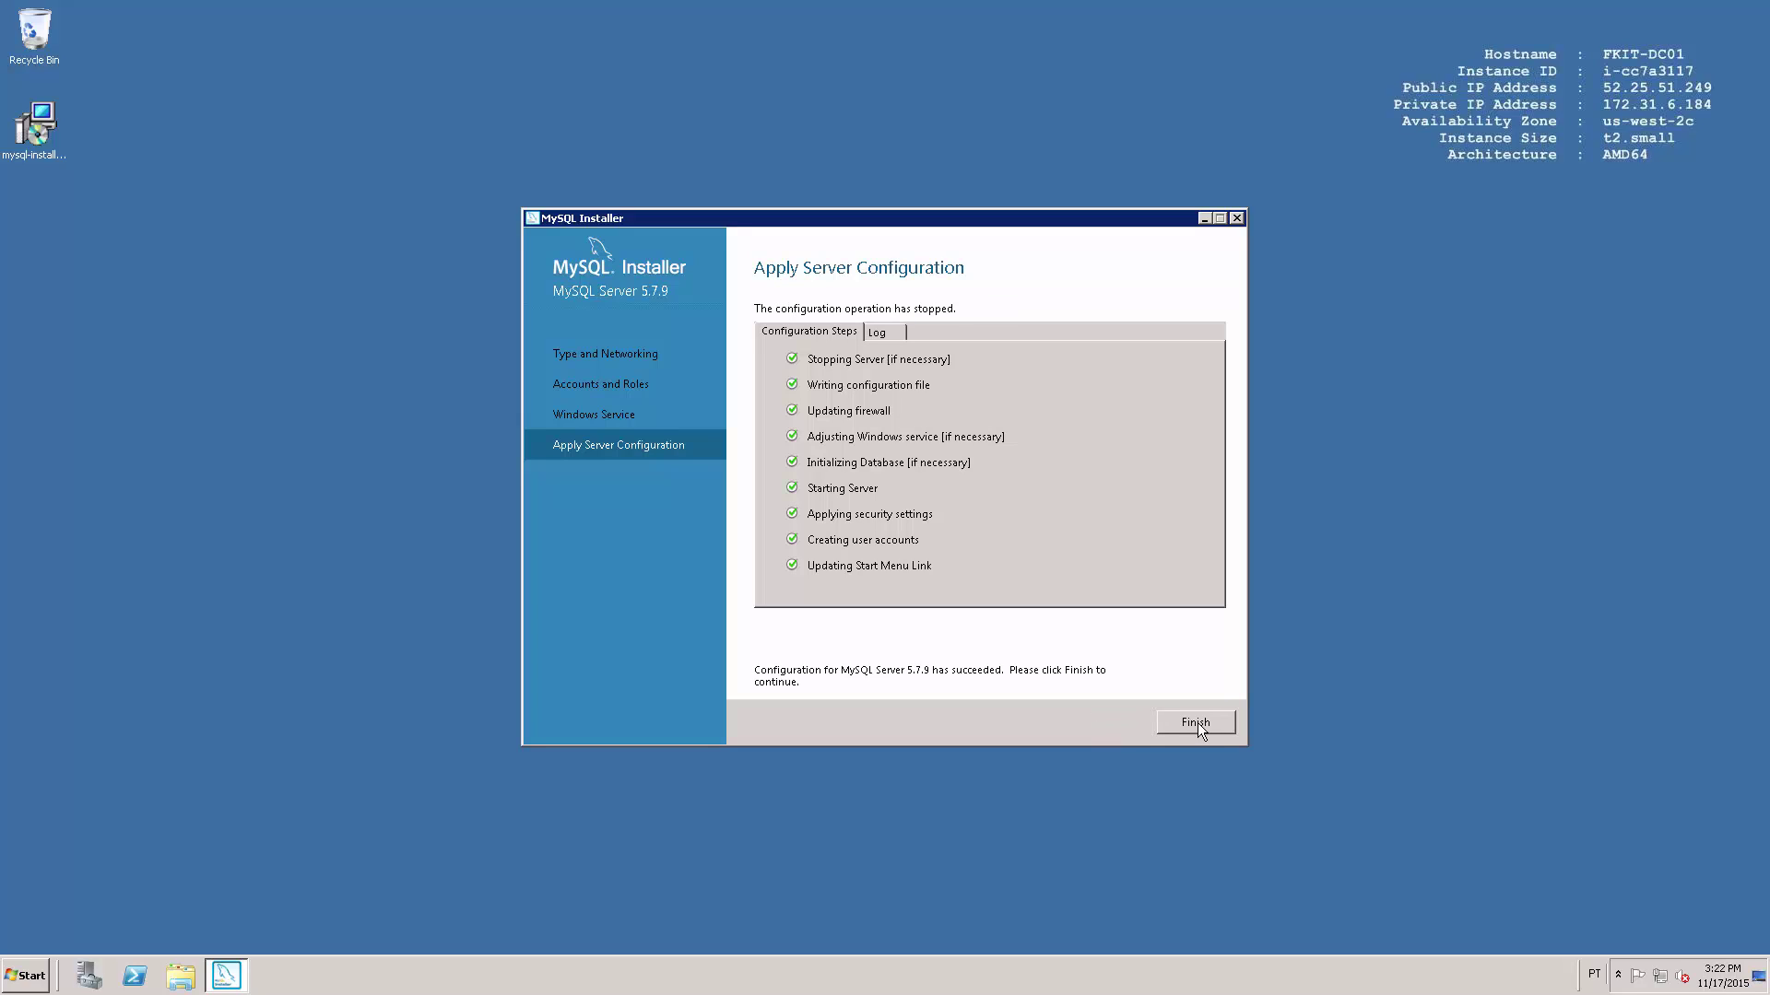
pyautogui.click(1195, 723)
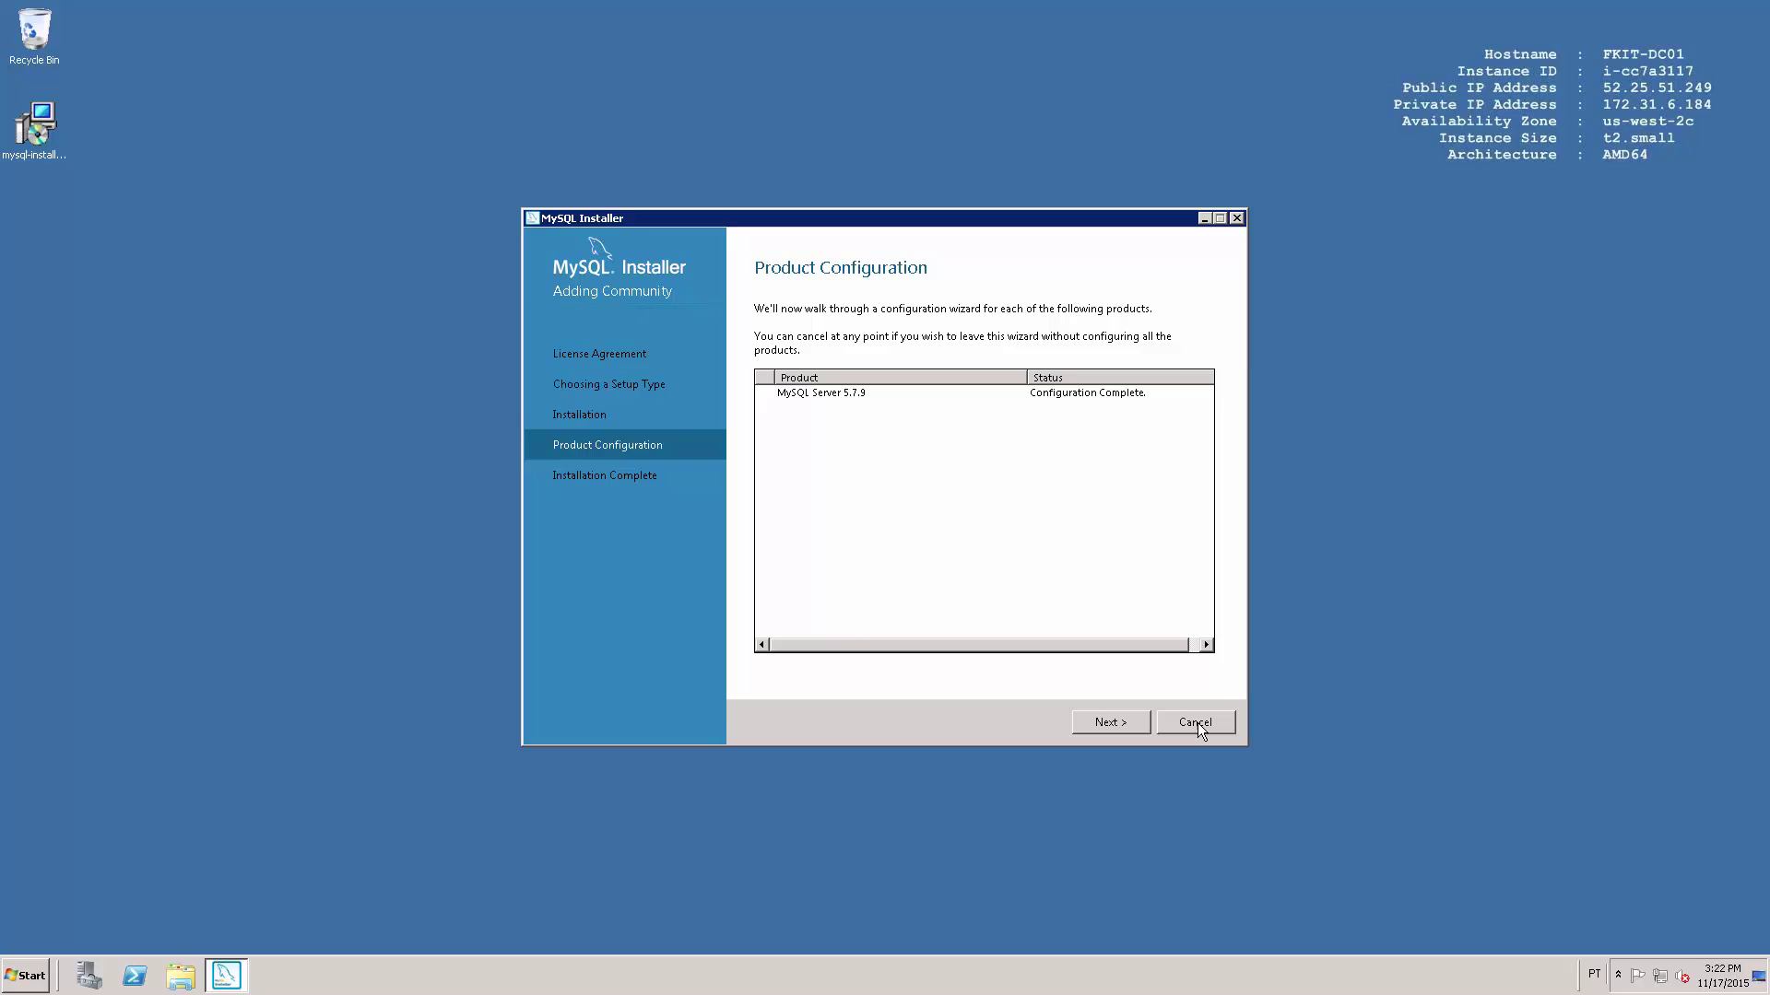
pyautogui.click(1106, 725)
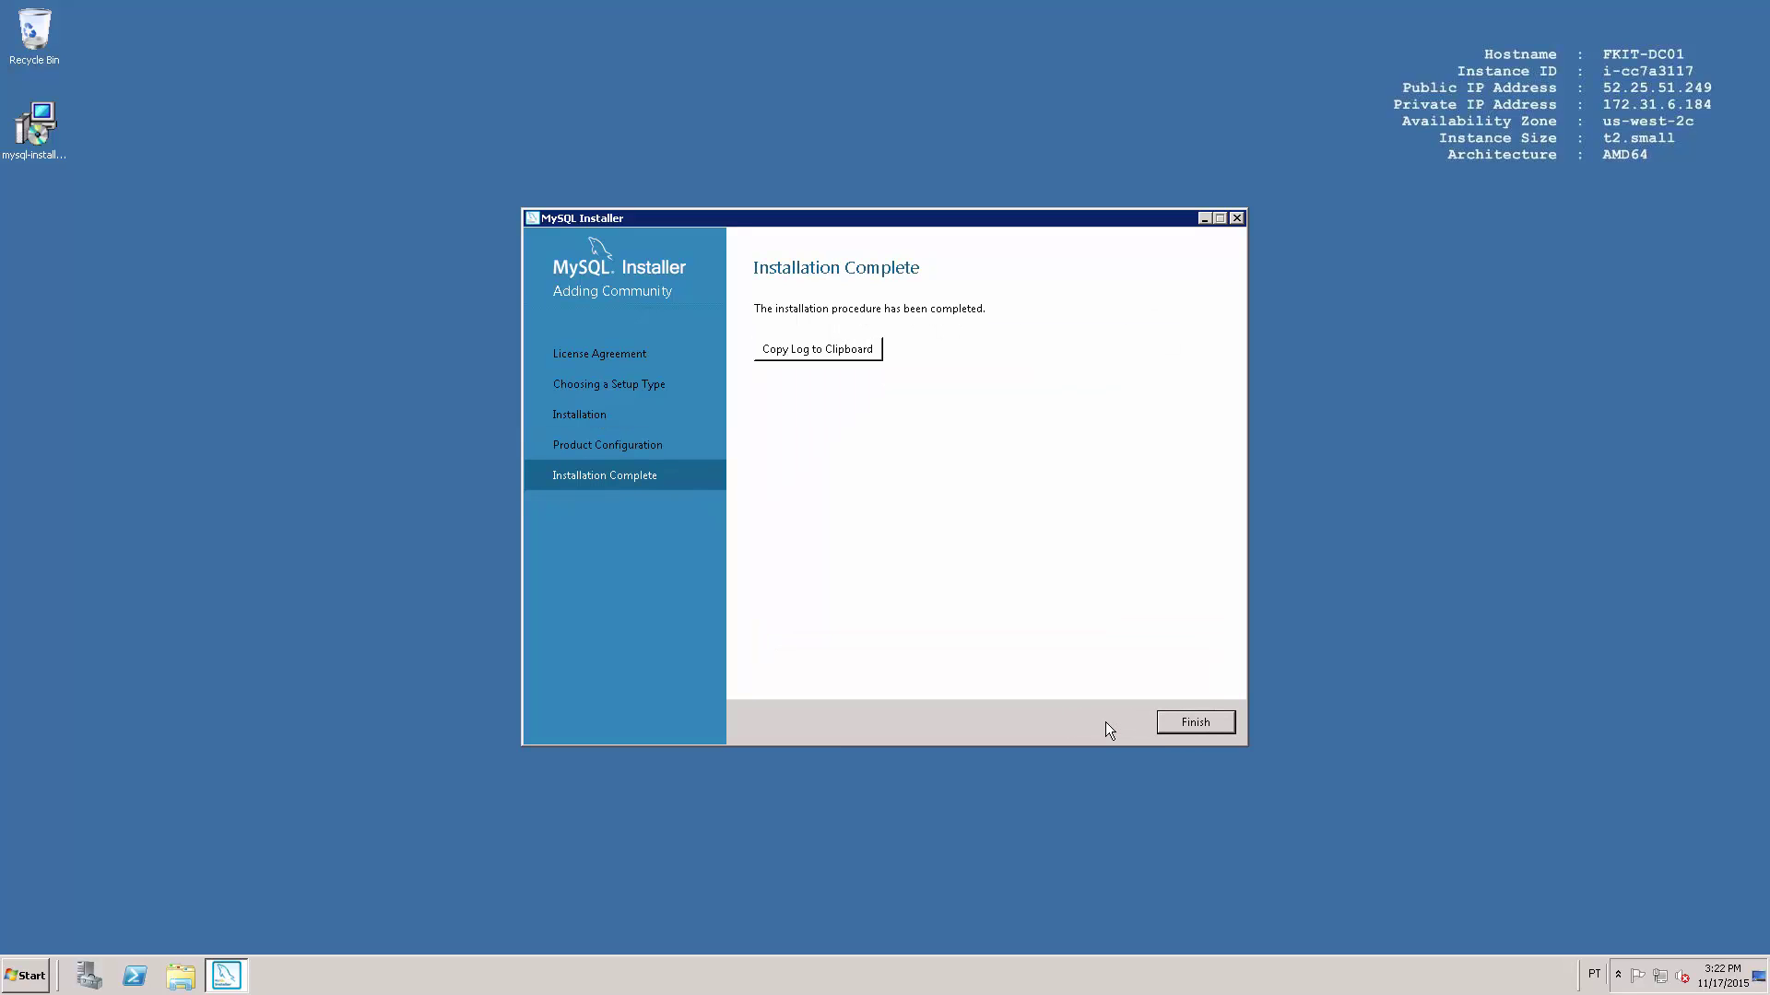
pyautogui.click(1196, 722)
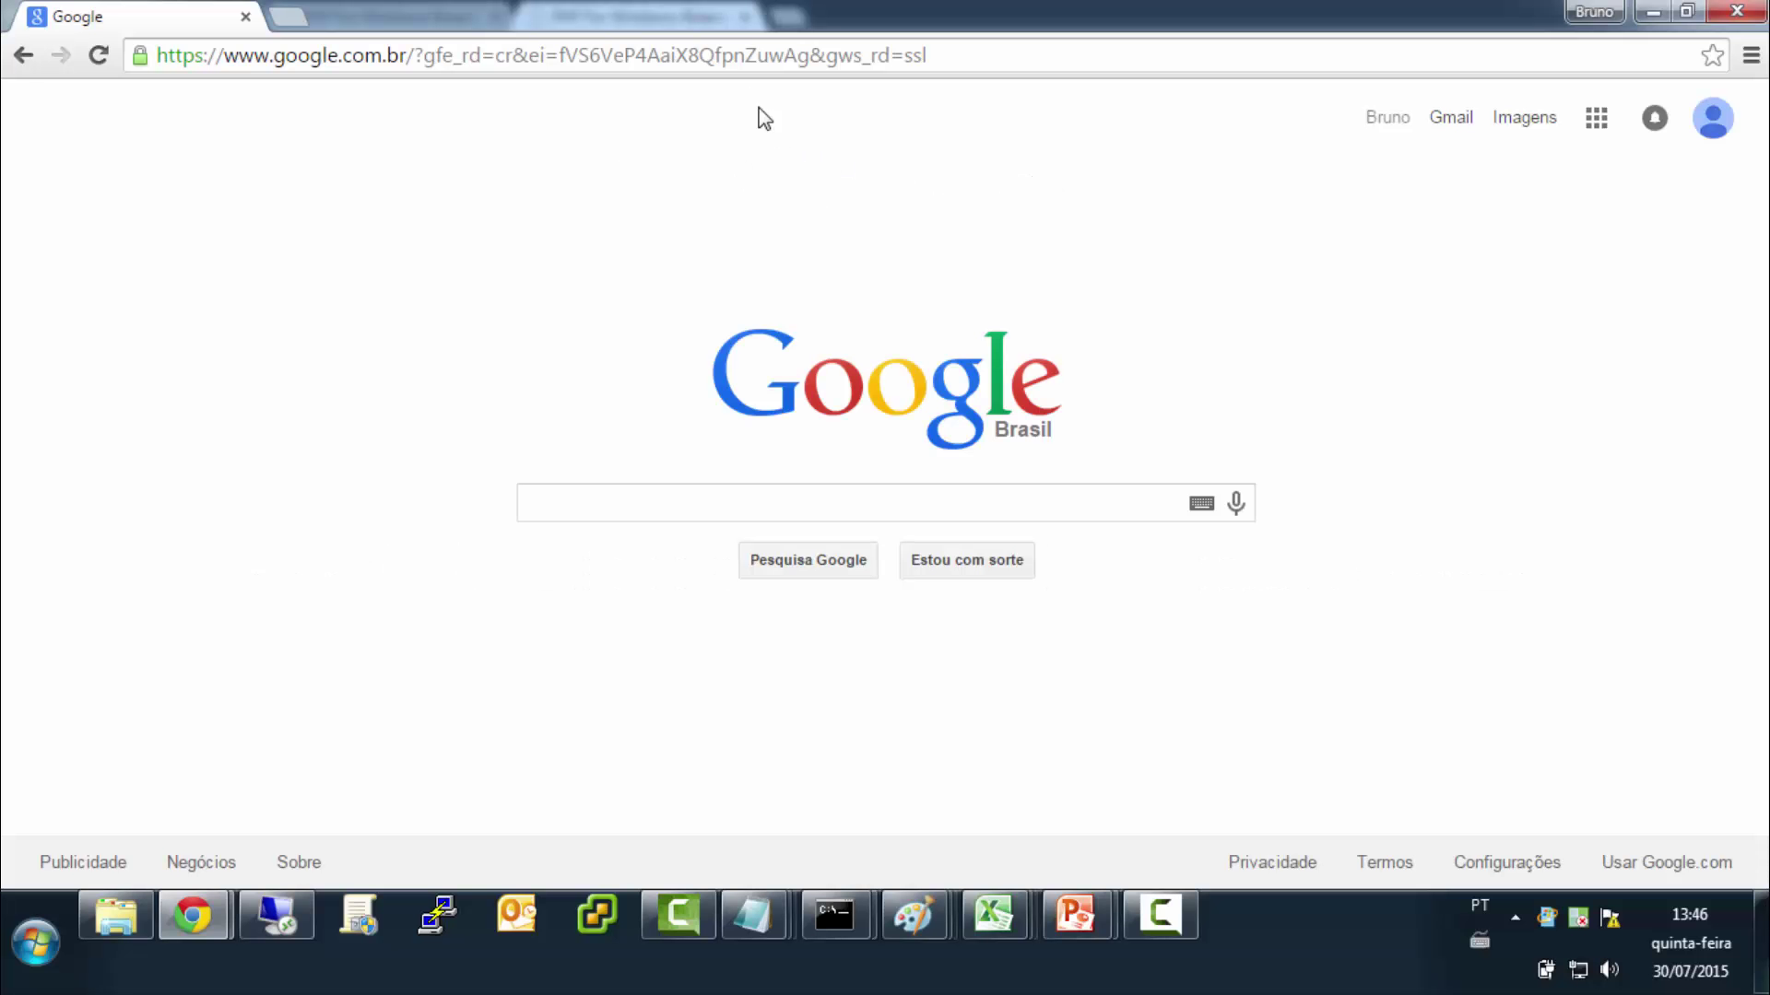
# Load the PHP for Windows site from the pasted web address, in full screen.
pyautogui.click(740, 57)
pyautogui.press('BackSpace')
pyautogui.write('http://windows.php.net/')
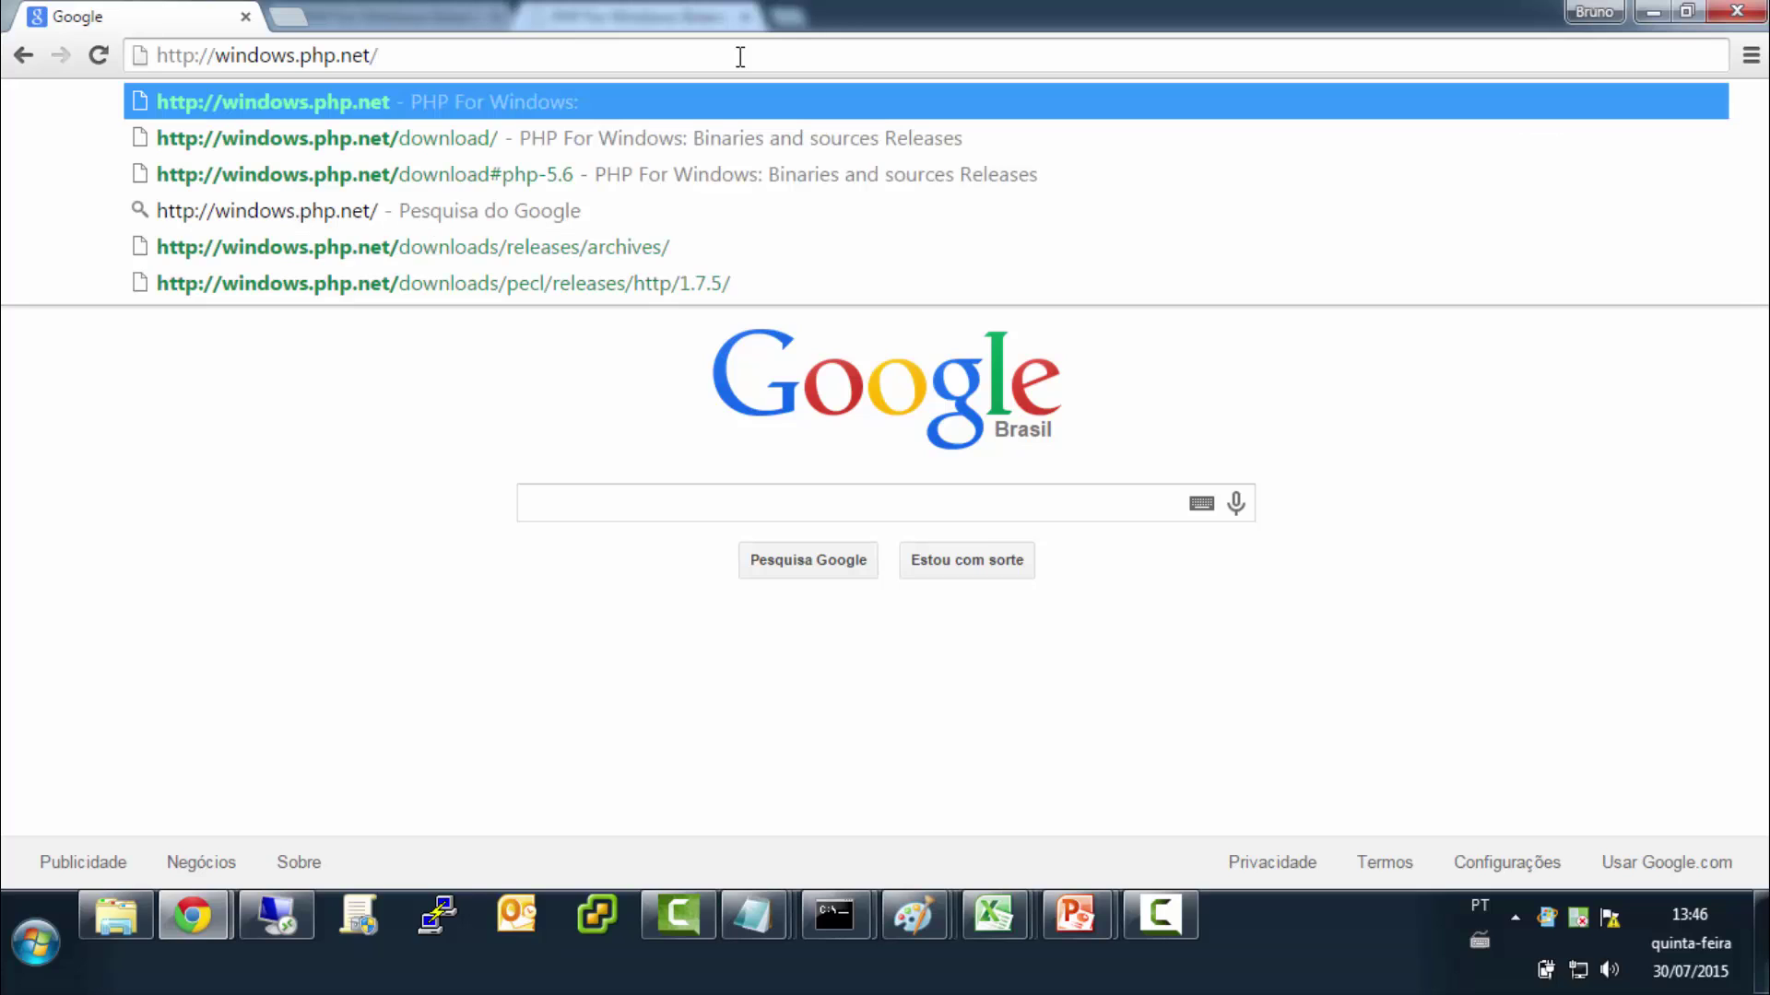
pyautogui.press('Return')
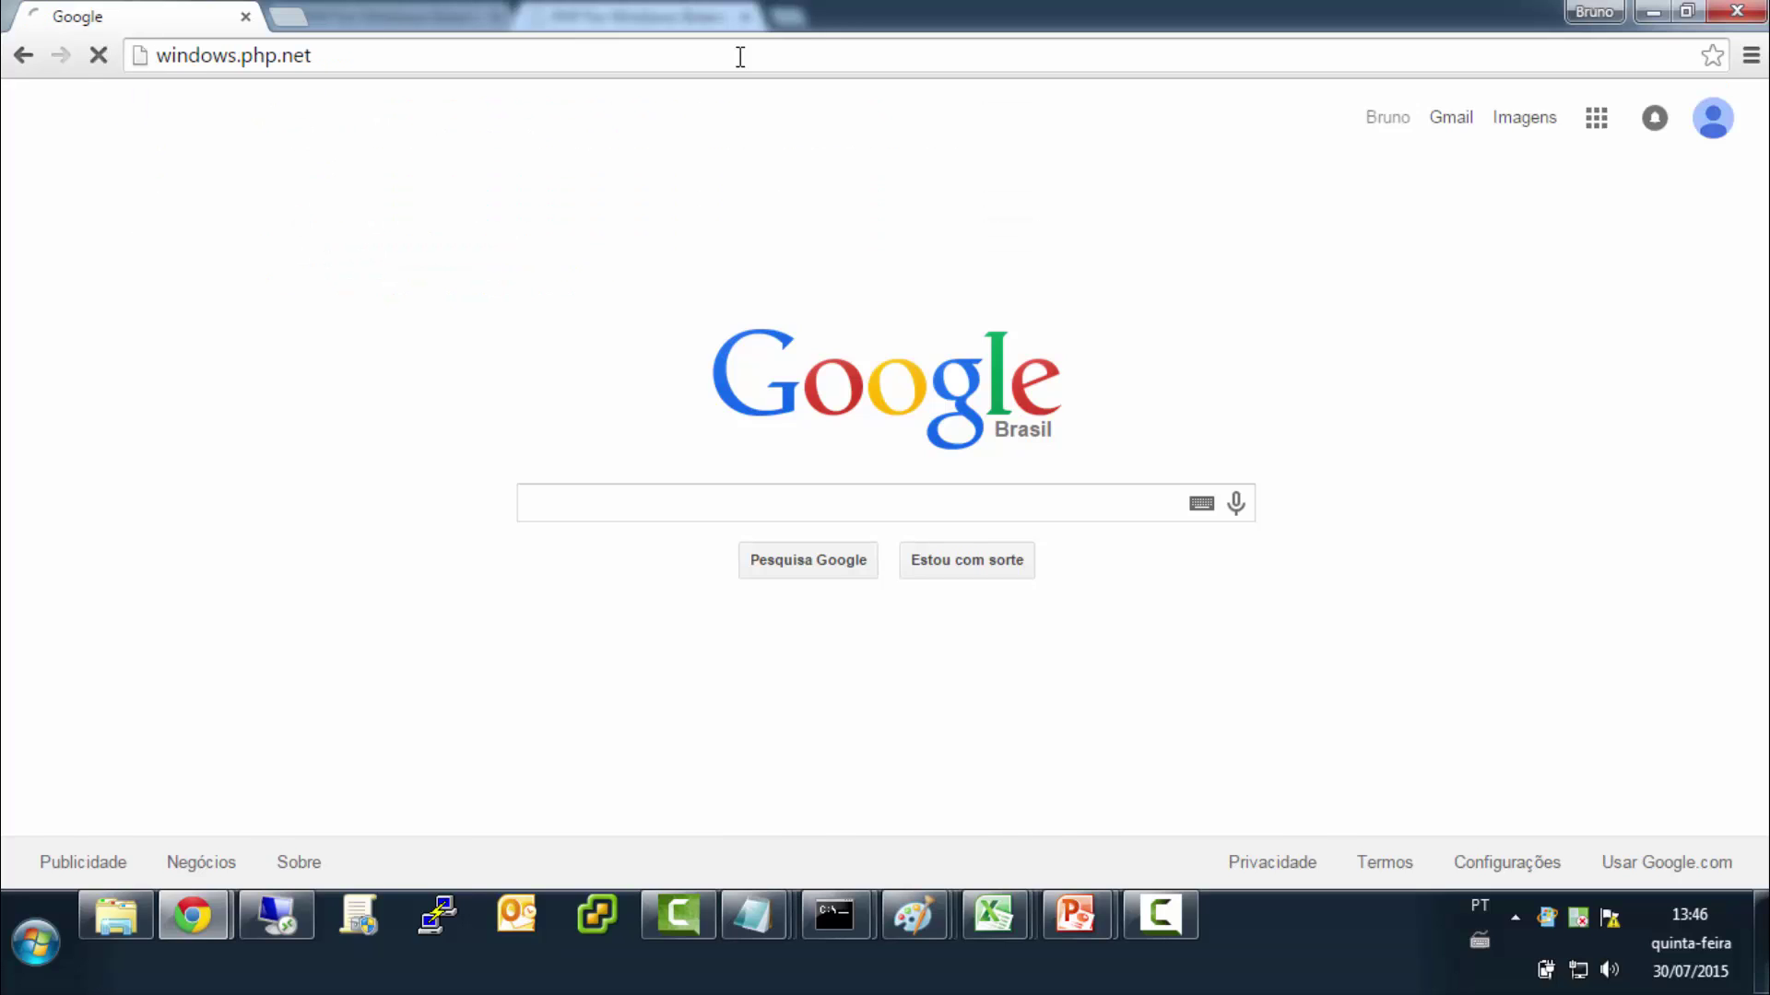
pyautogui.press('F11')
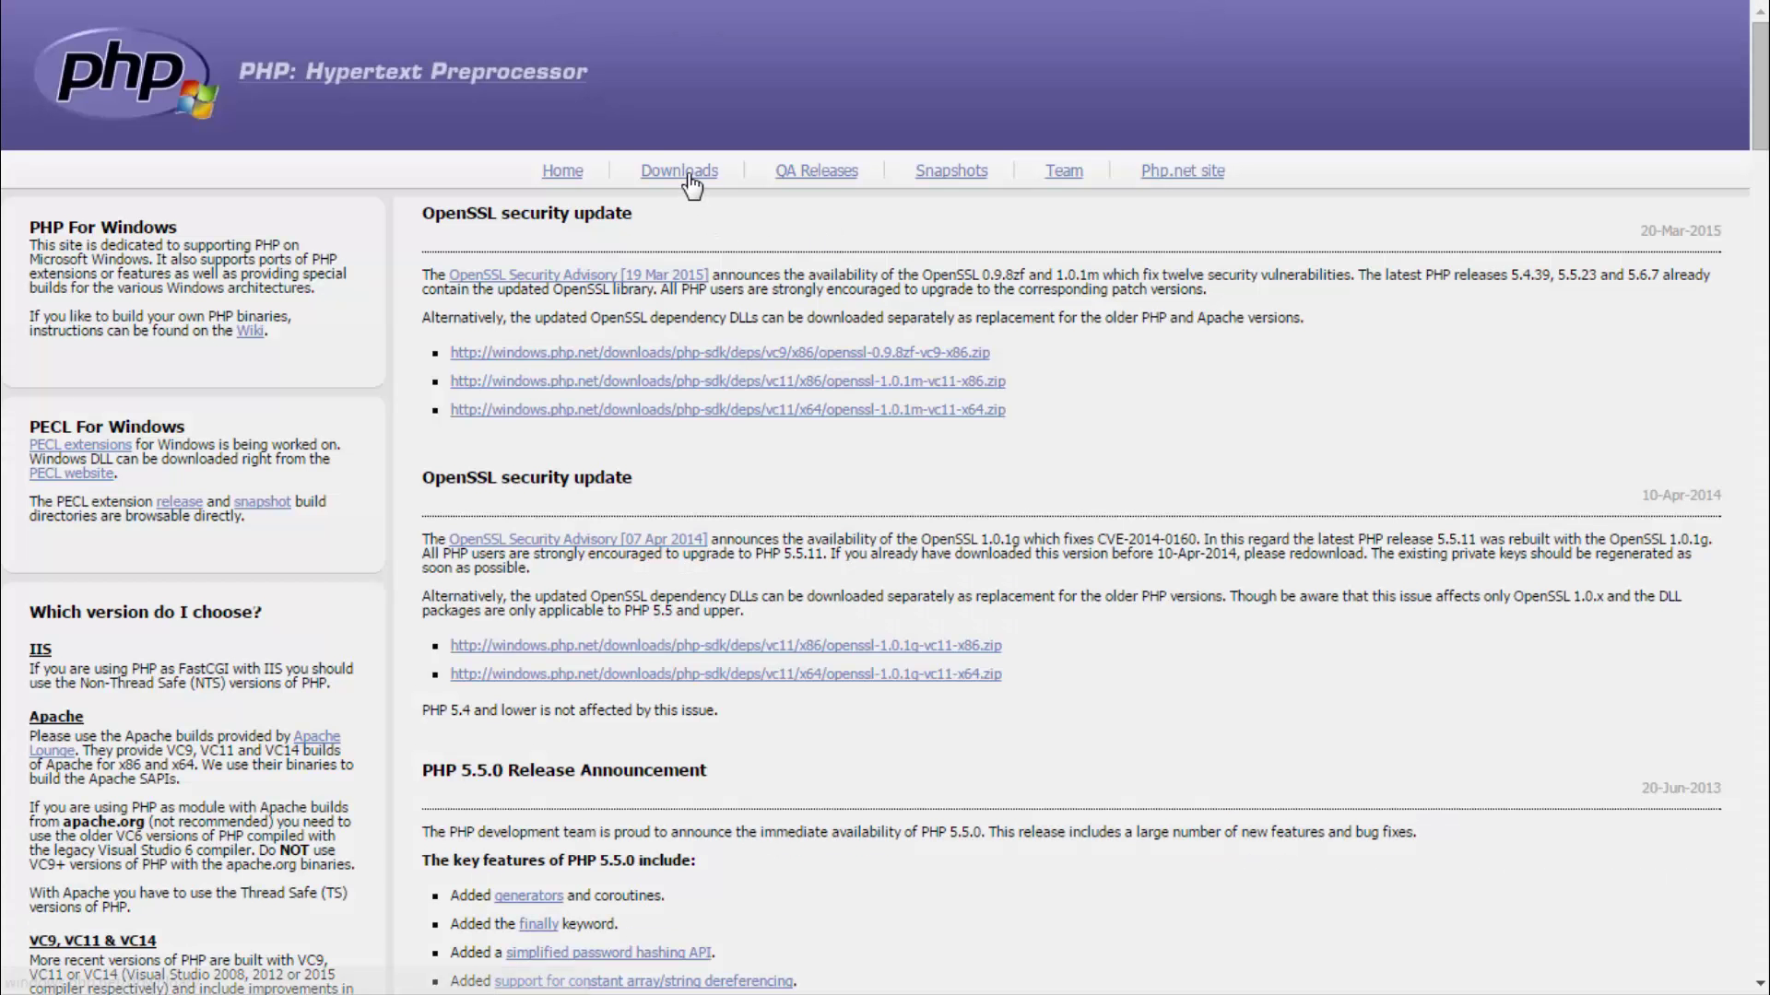
# Download the PHP 5.6 VC11 x86 Non Thread Safe zip into the PHP downloads folder.
pyautogui.click(682, 180)
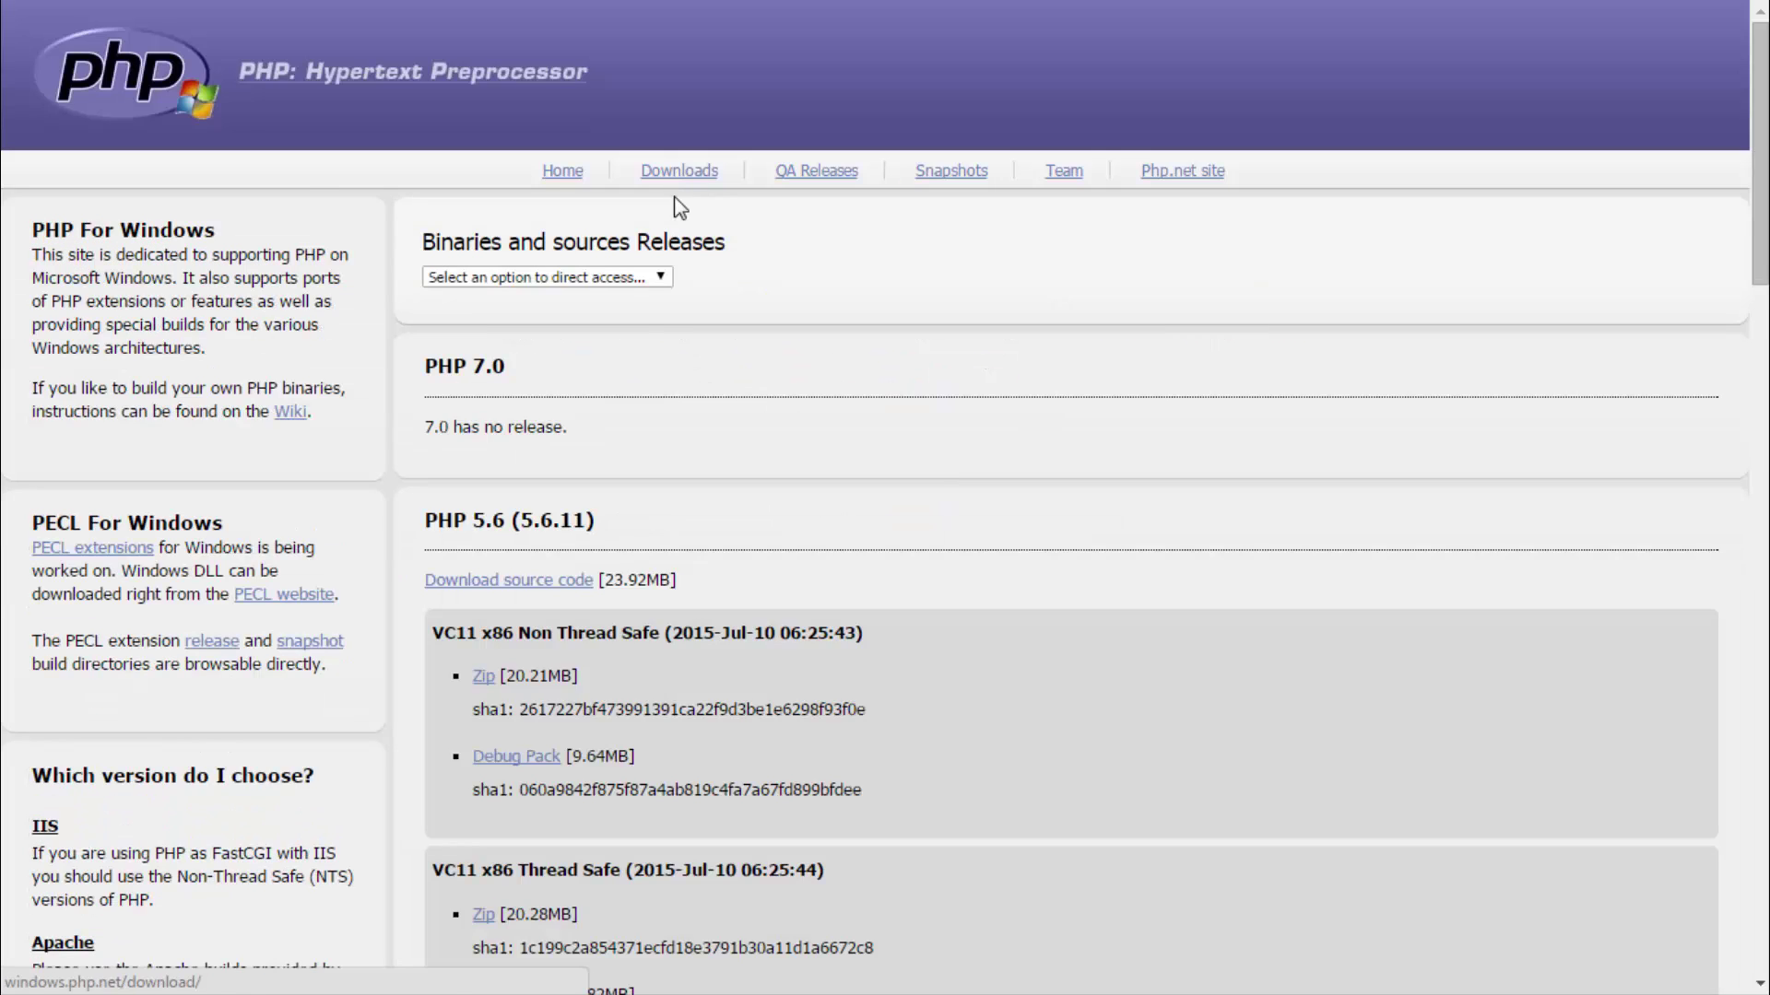
pyautogui.click(484, 680)
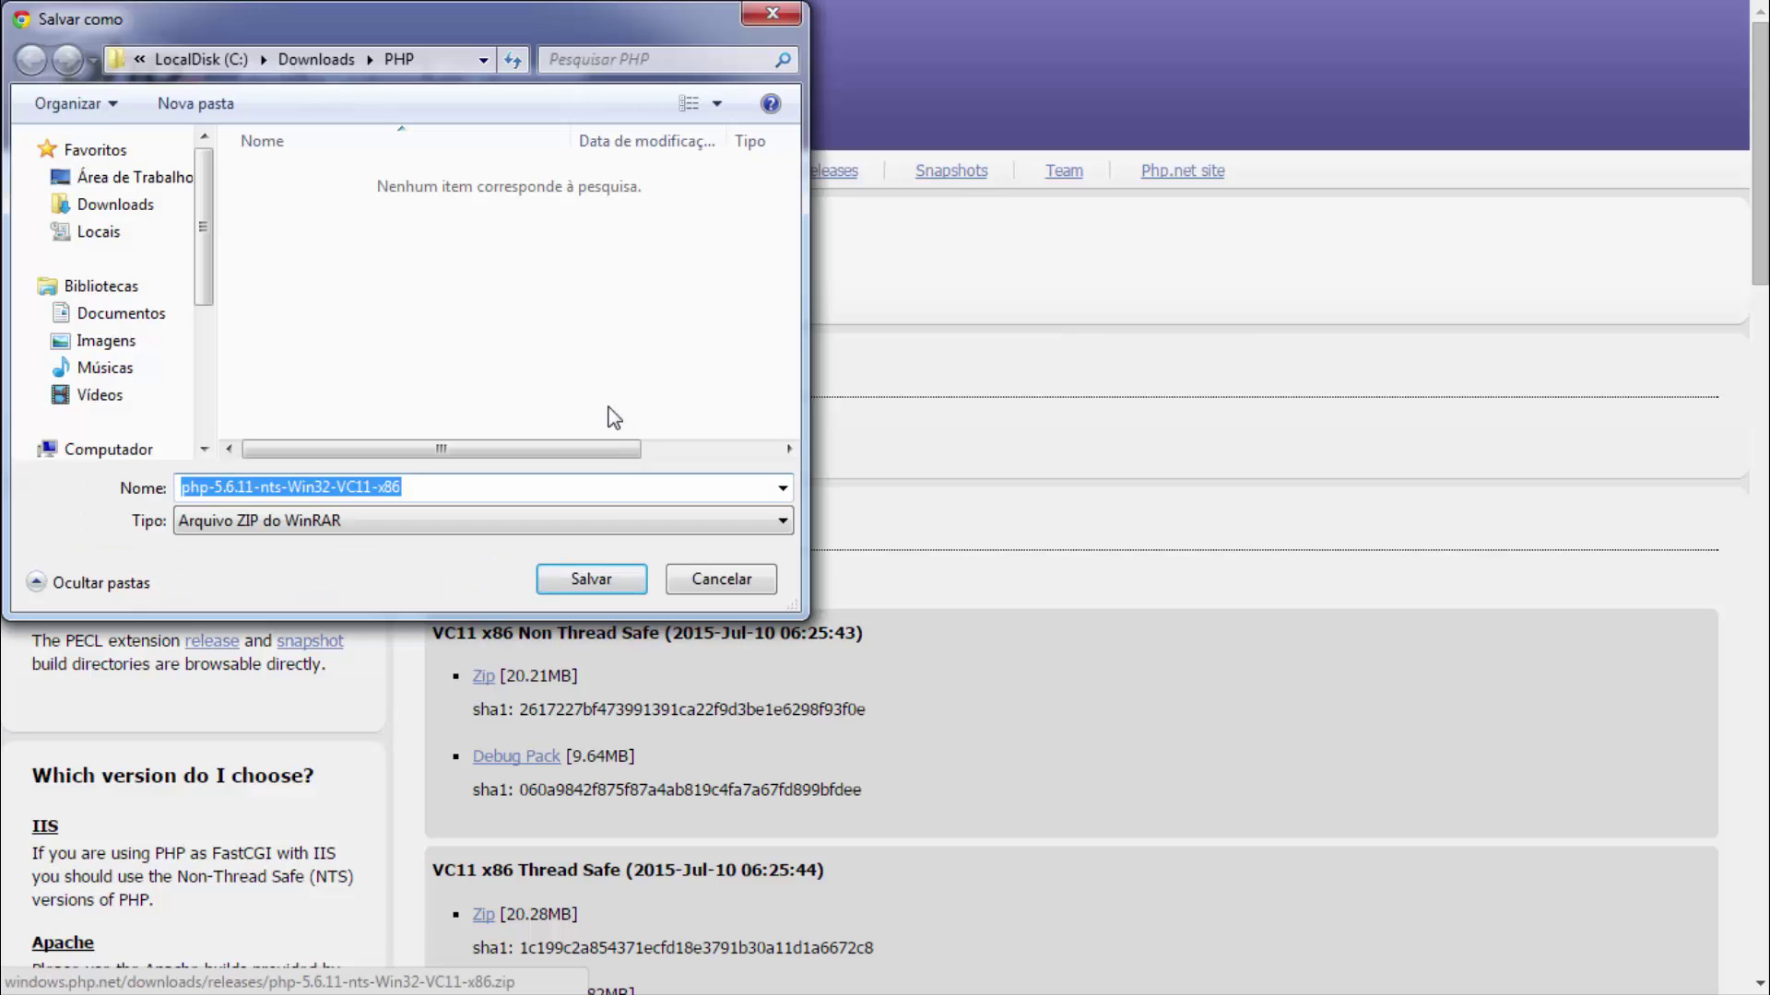
pyautogui.click(588, 578)
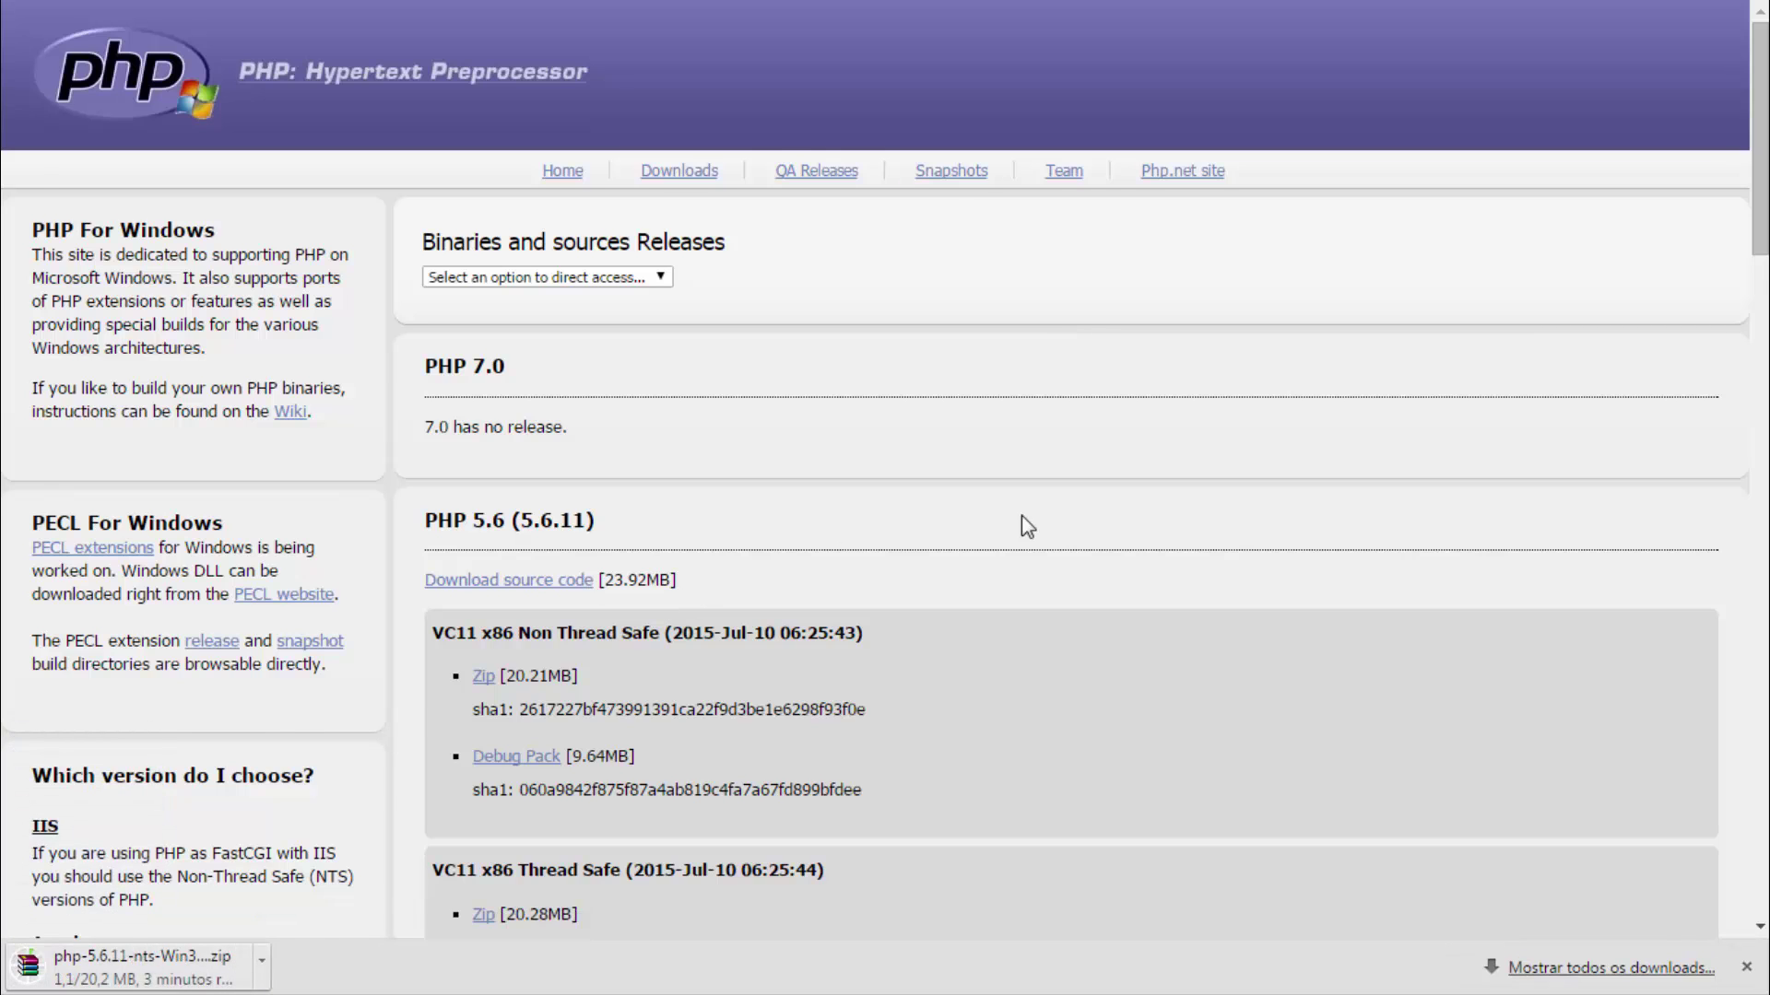
# Highlight VC11 in the build heading and the Visual C++ redistributable note.
pyautogui.scroll(-3, 1021, 516)
pyautogui.scroll(-1, 1023, 520)
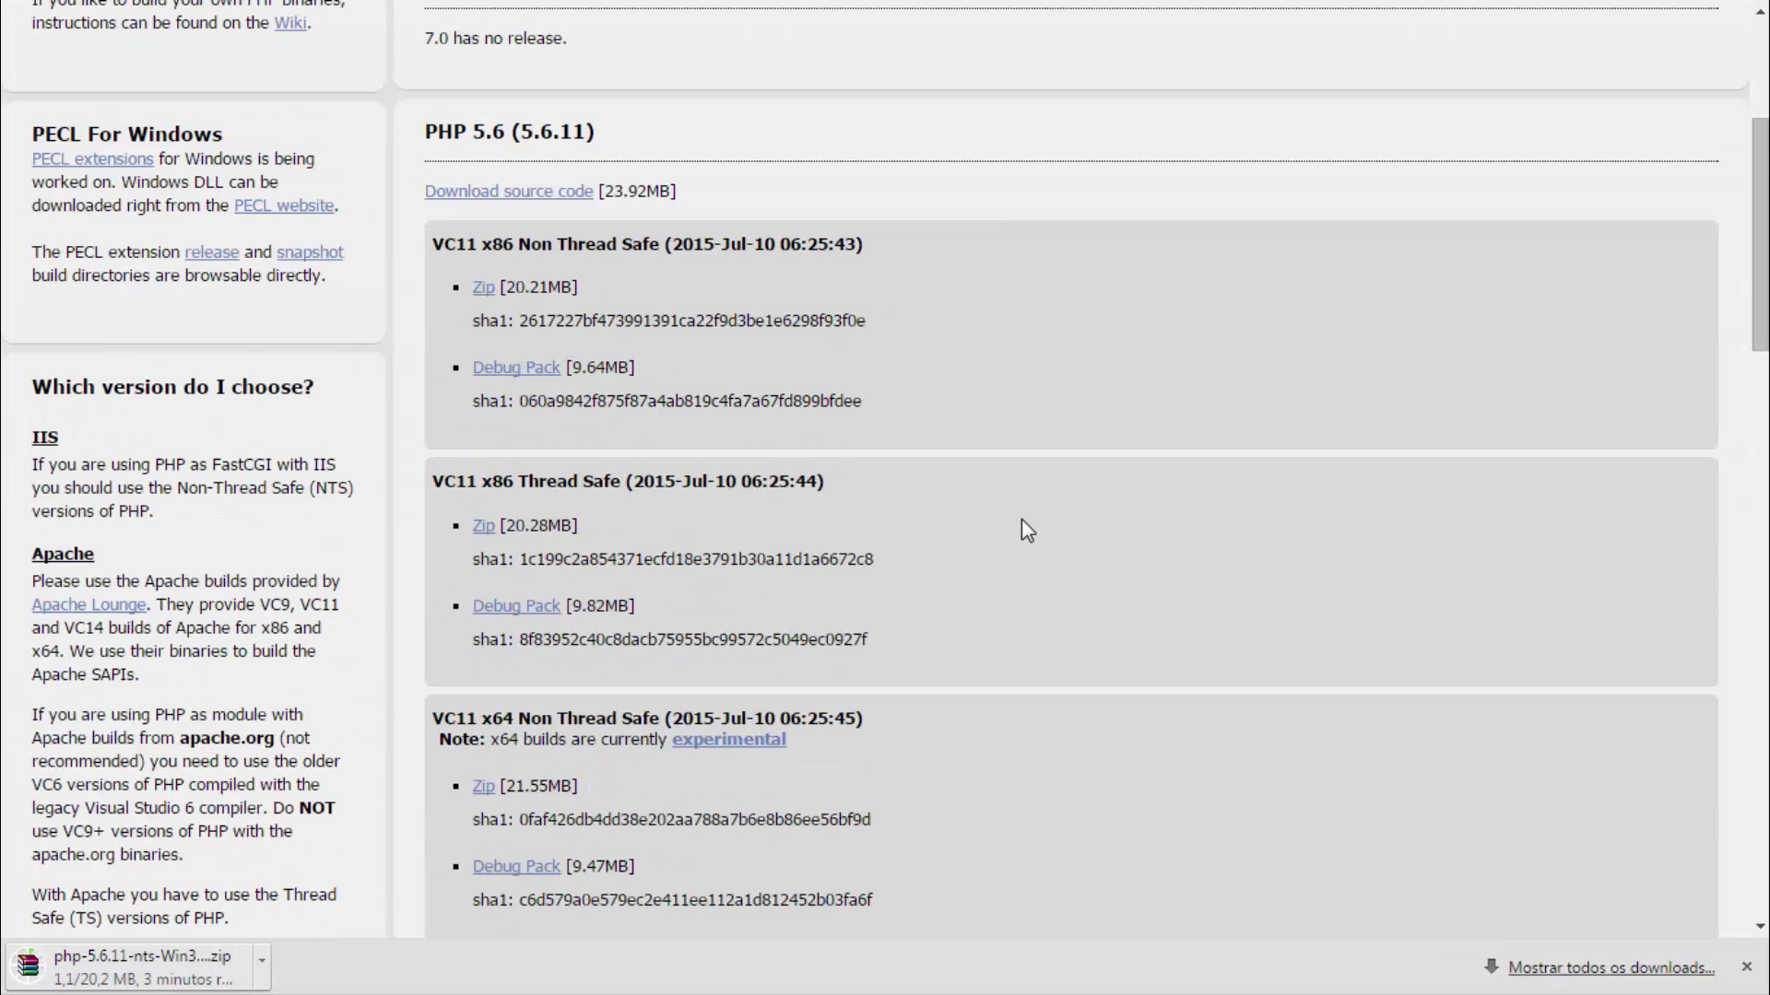
pyautogui.scroll(-1, 1023, 520)
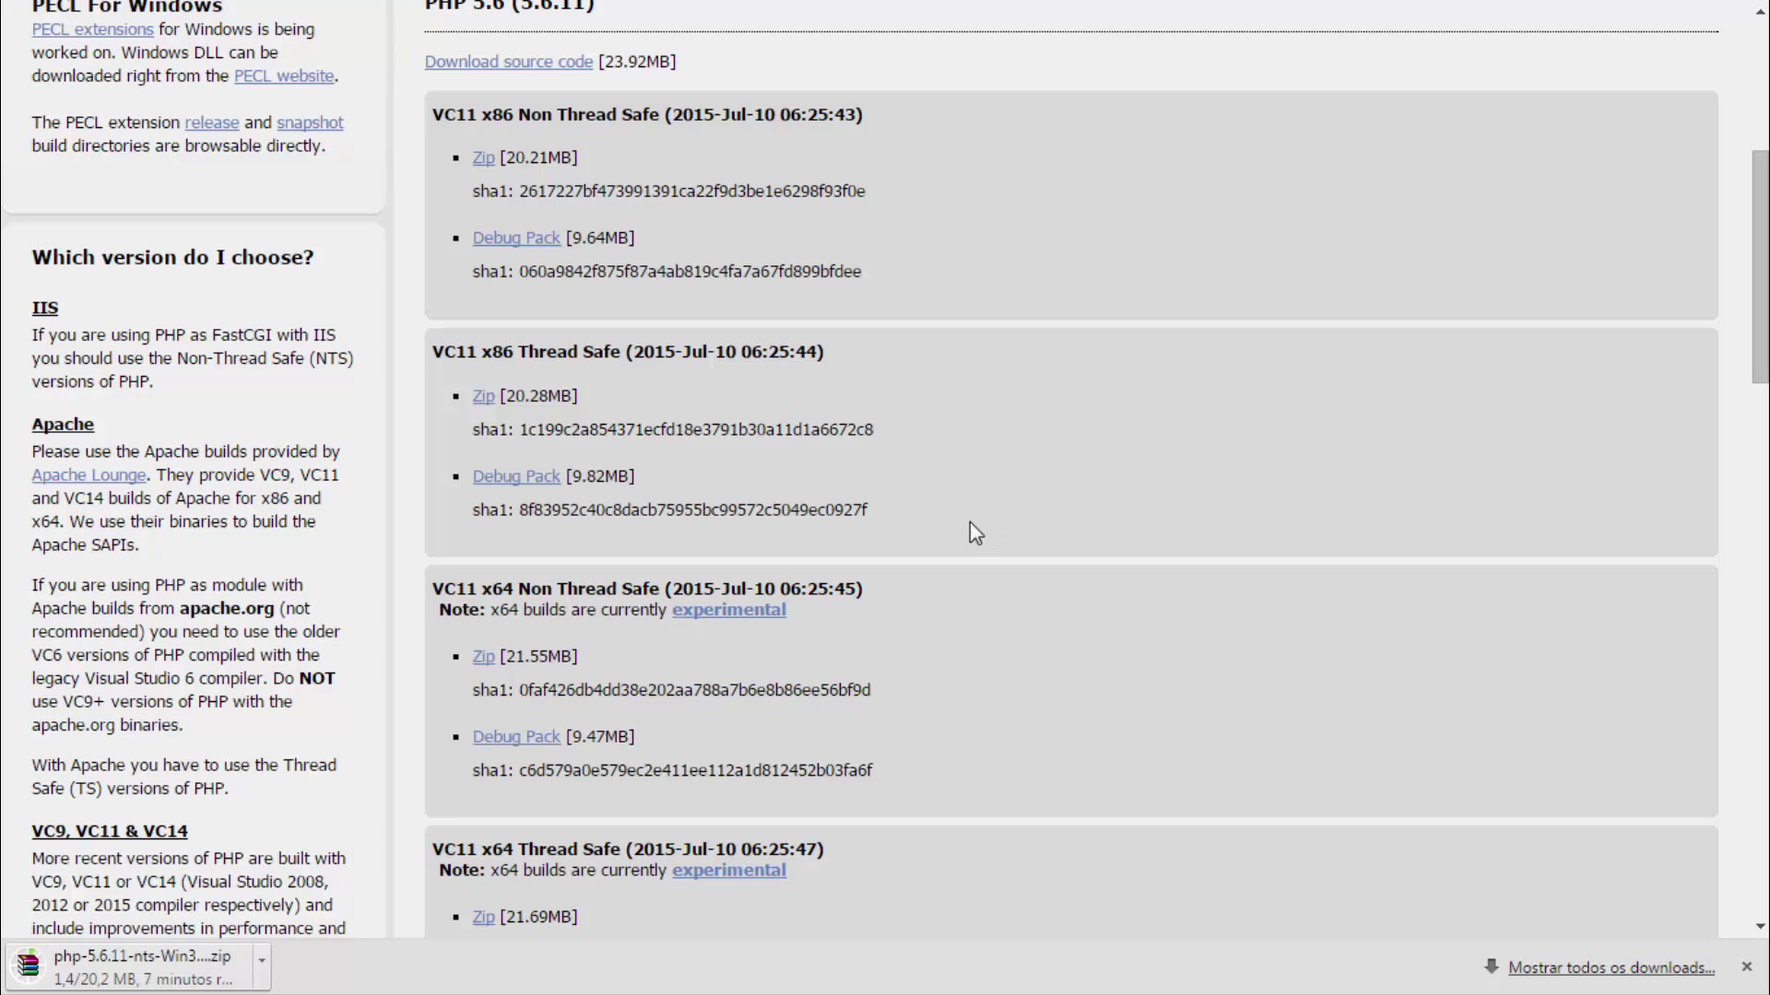
pyautogui.moveTo(475, 119); pyautogui.dragTo(438, 122)
pyautogui.scroll(-6, 473, 118)
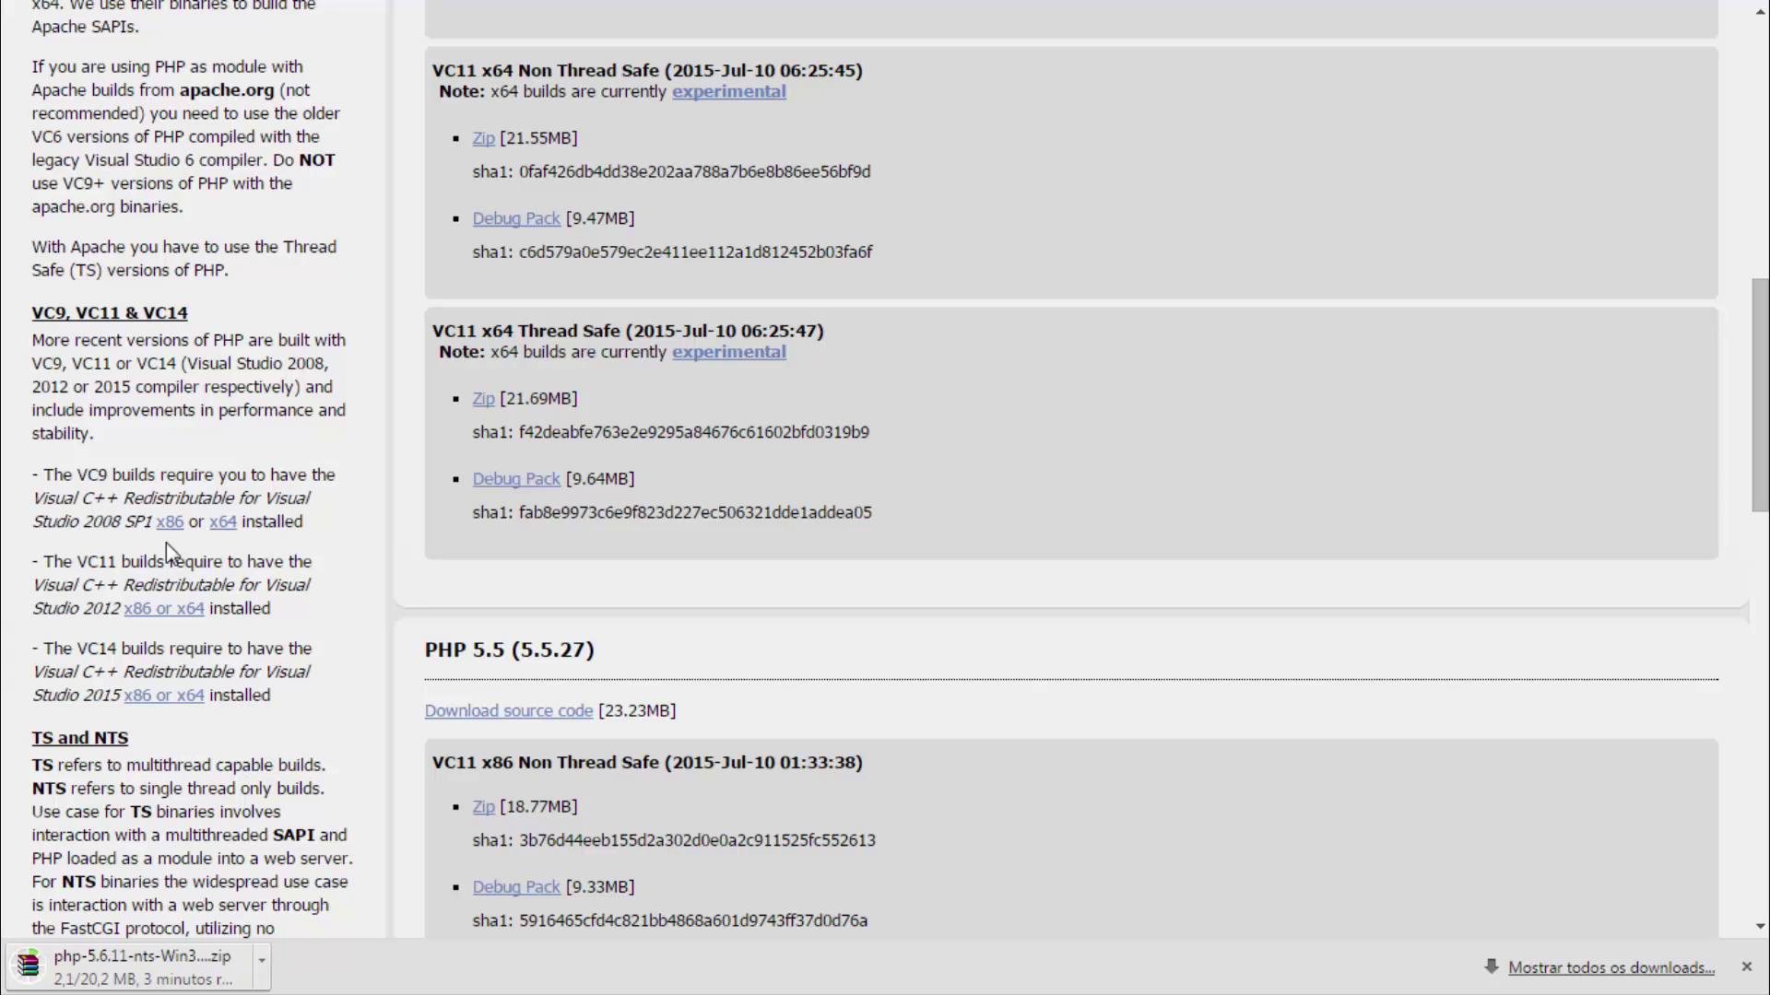
pyautogui.moveTo(81, 558); pyautogui.dragTo(114, 561)
# Download the Visual C++ 2012 Update 4 vcredist_x86.exe into the PHP downloads folder.
pyautogui.click(154, 611)
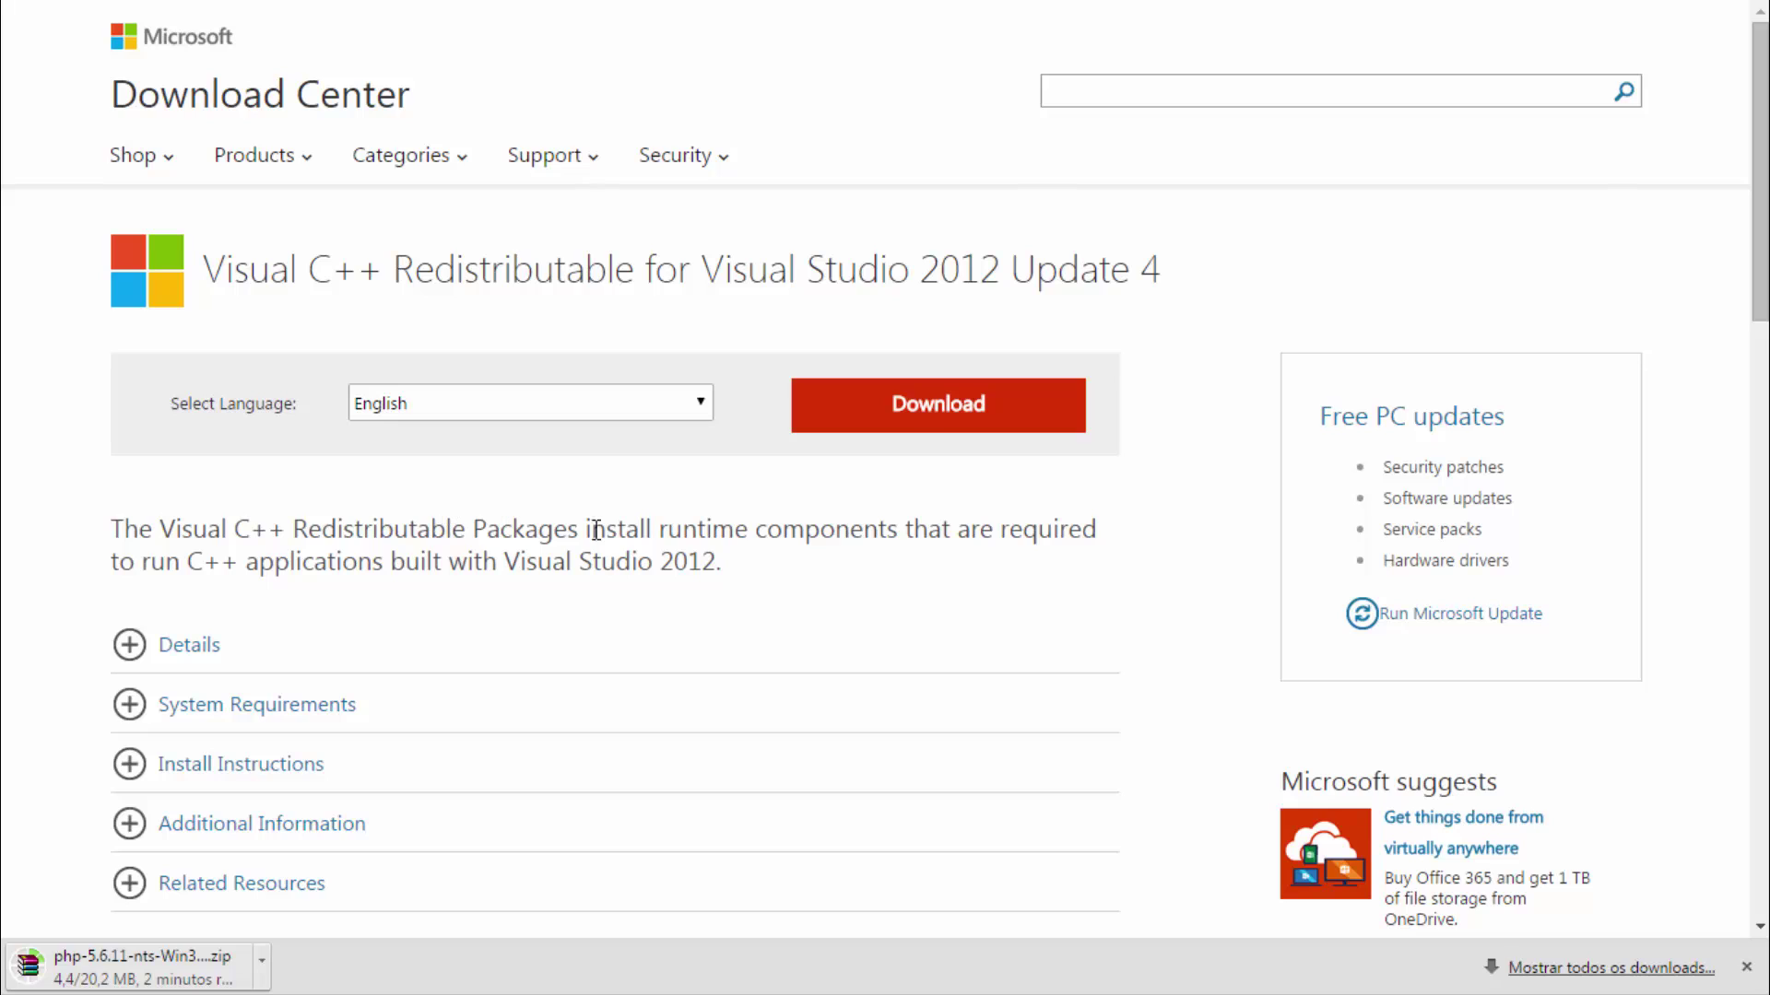
pyautogui.click(968, 419)
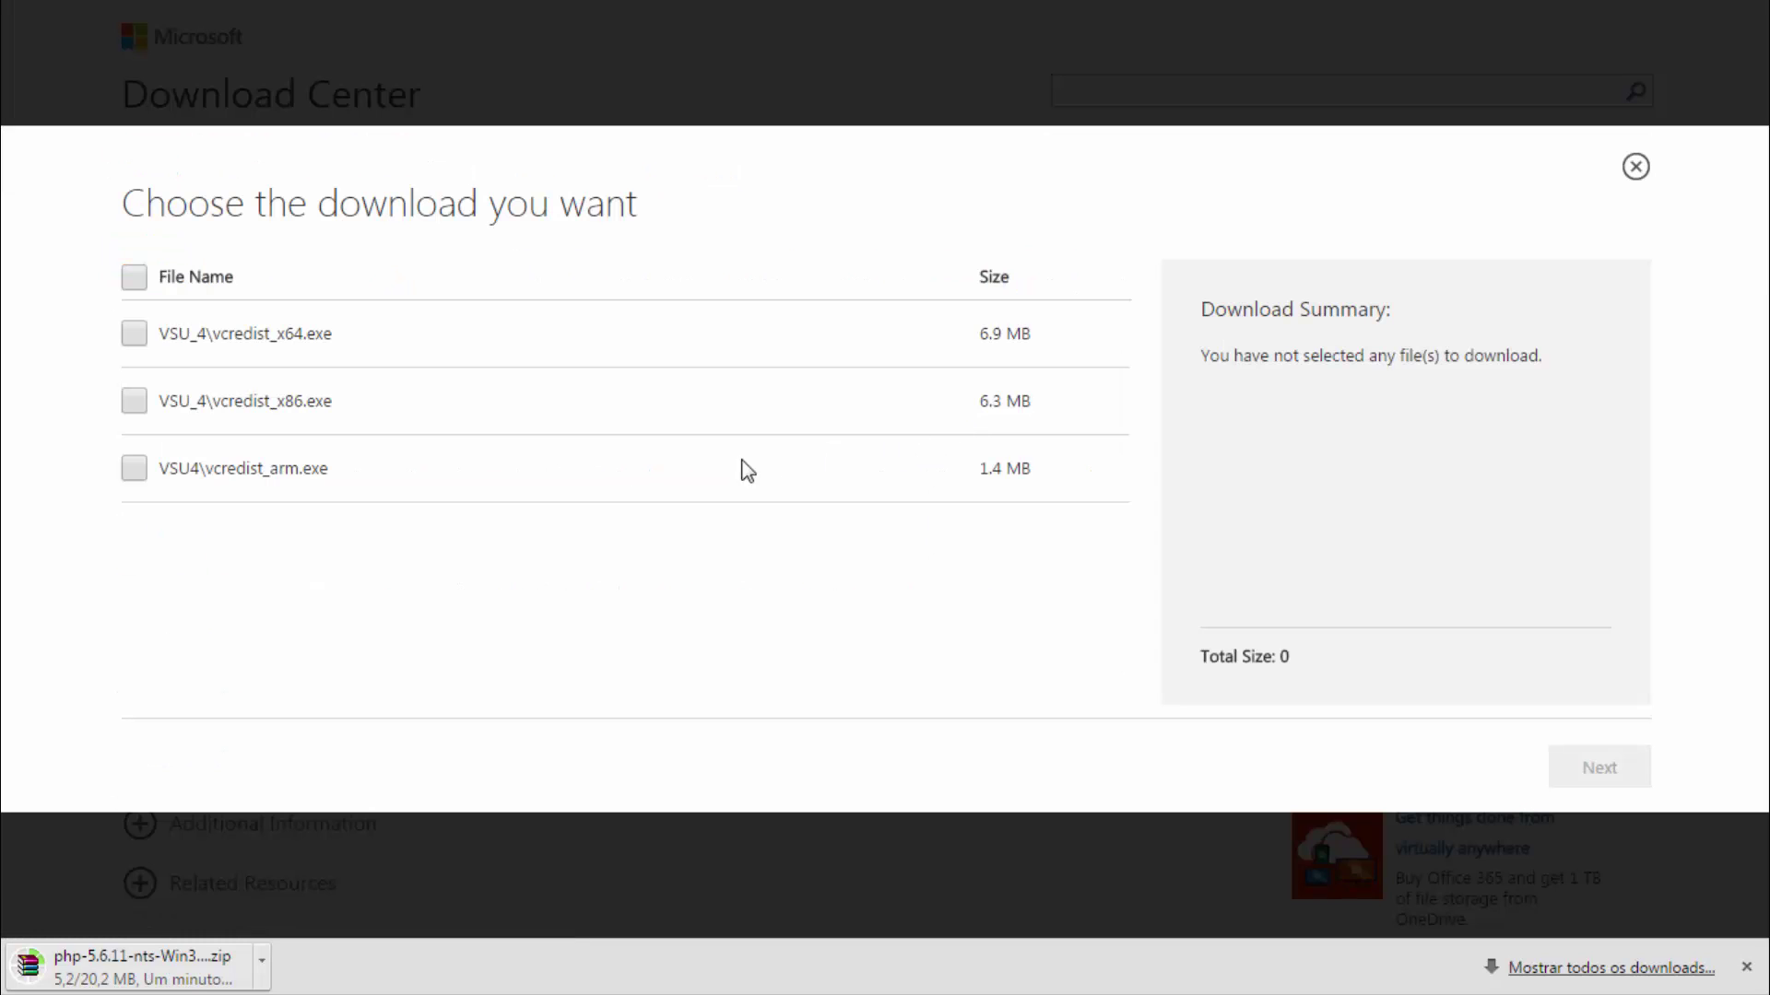
pyautogui.click(133, 400)
pyautogui.moveTo(334, 401); pyautogui.dragTo(164, 403)
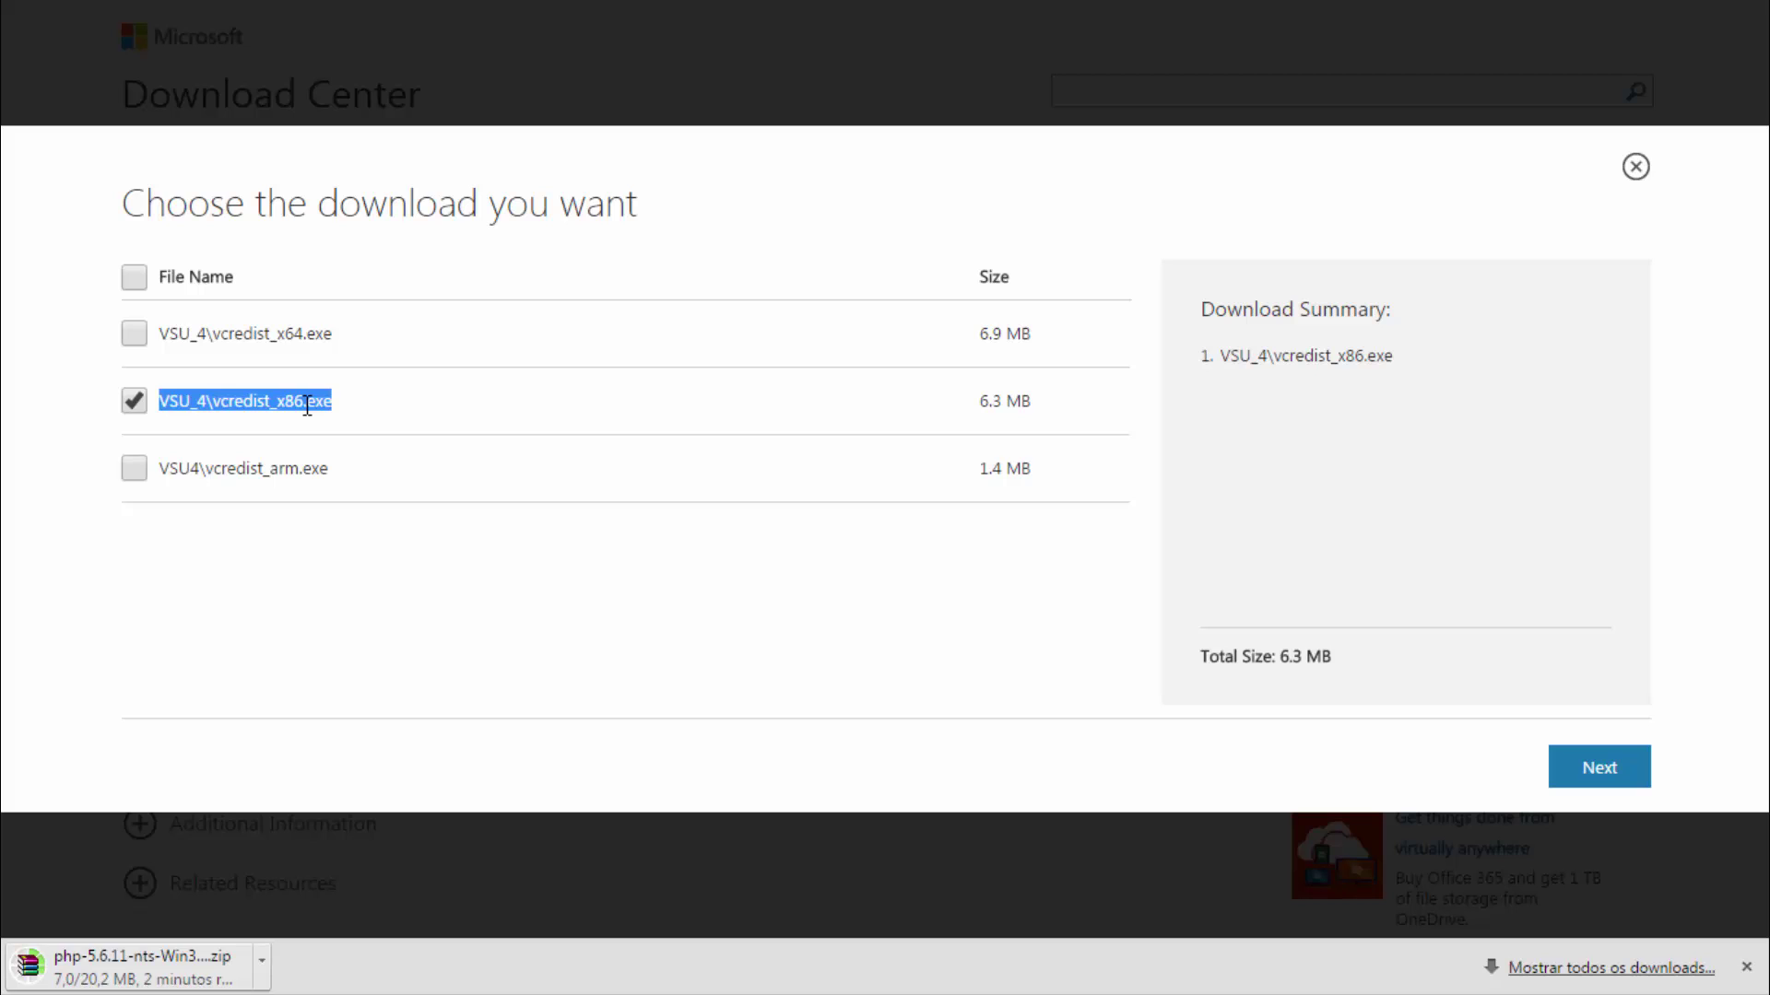
pyautogui.click(1601, 769)
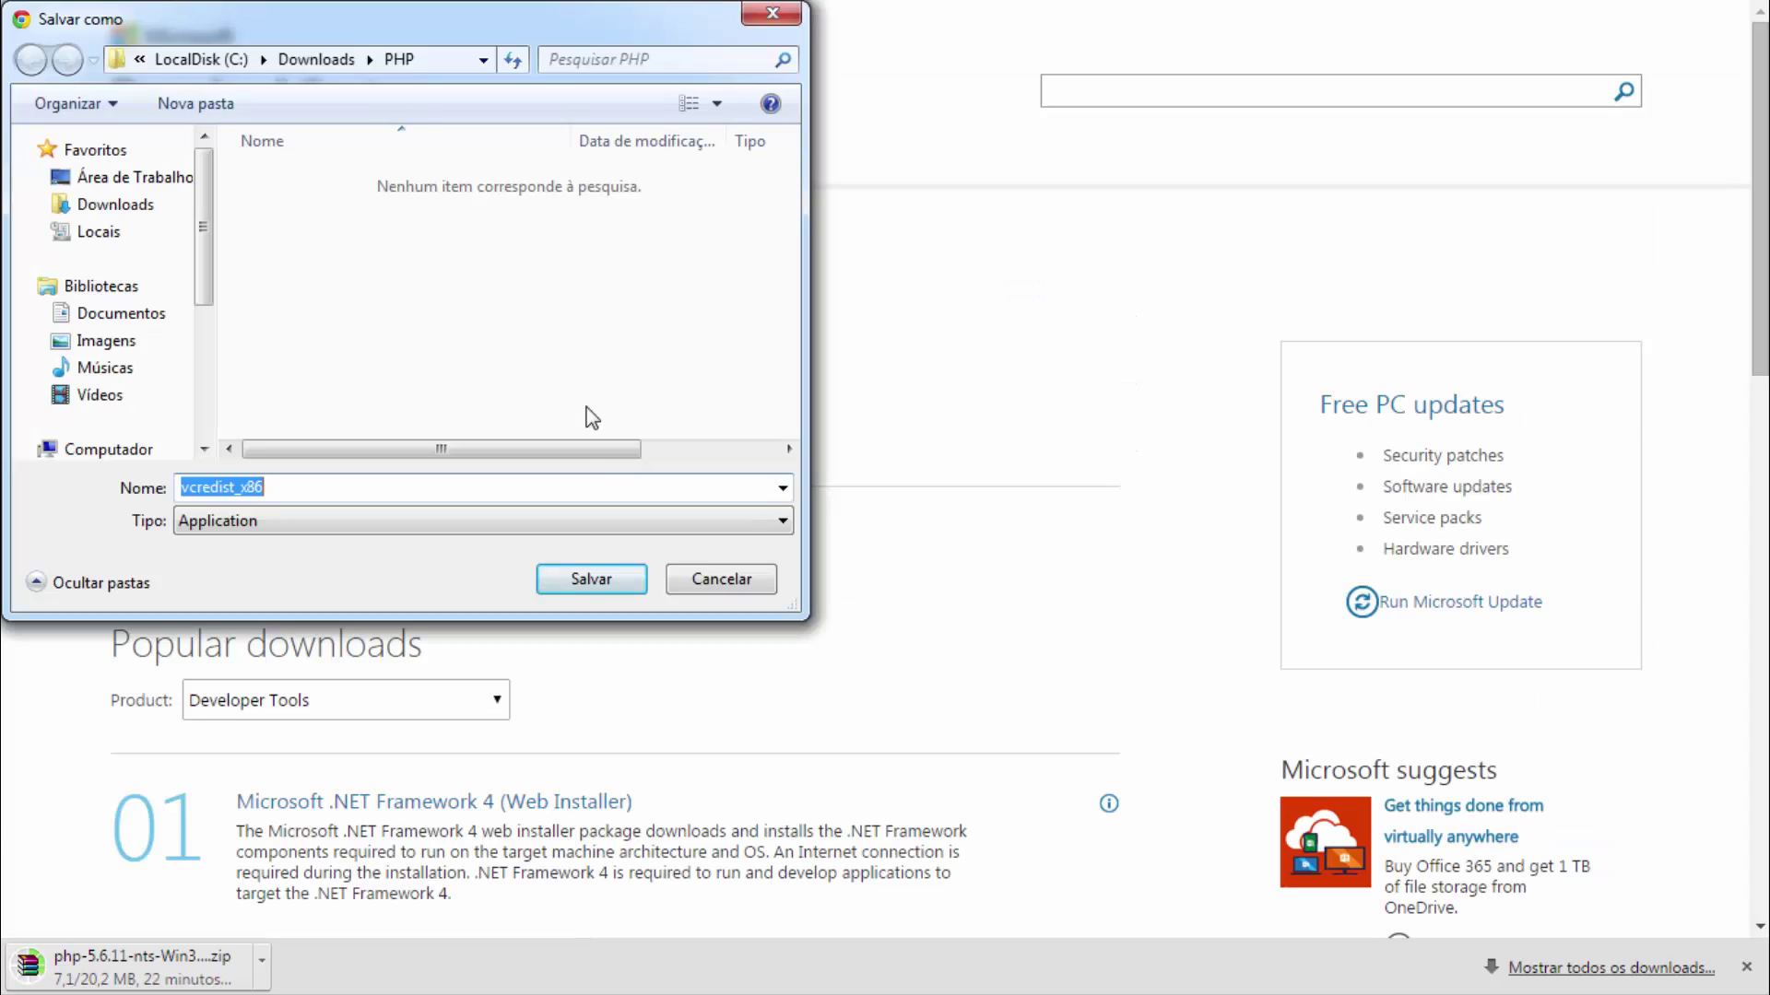
pyautogui.click(594, 580)
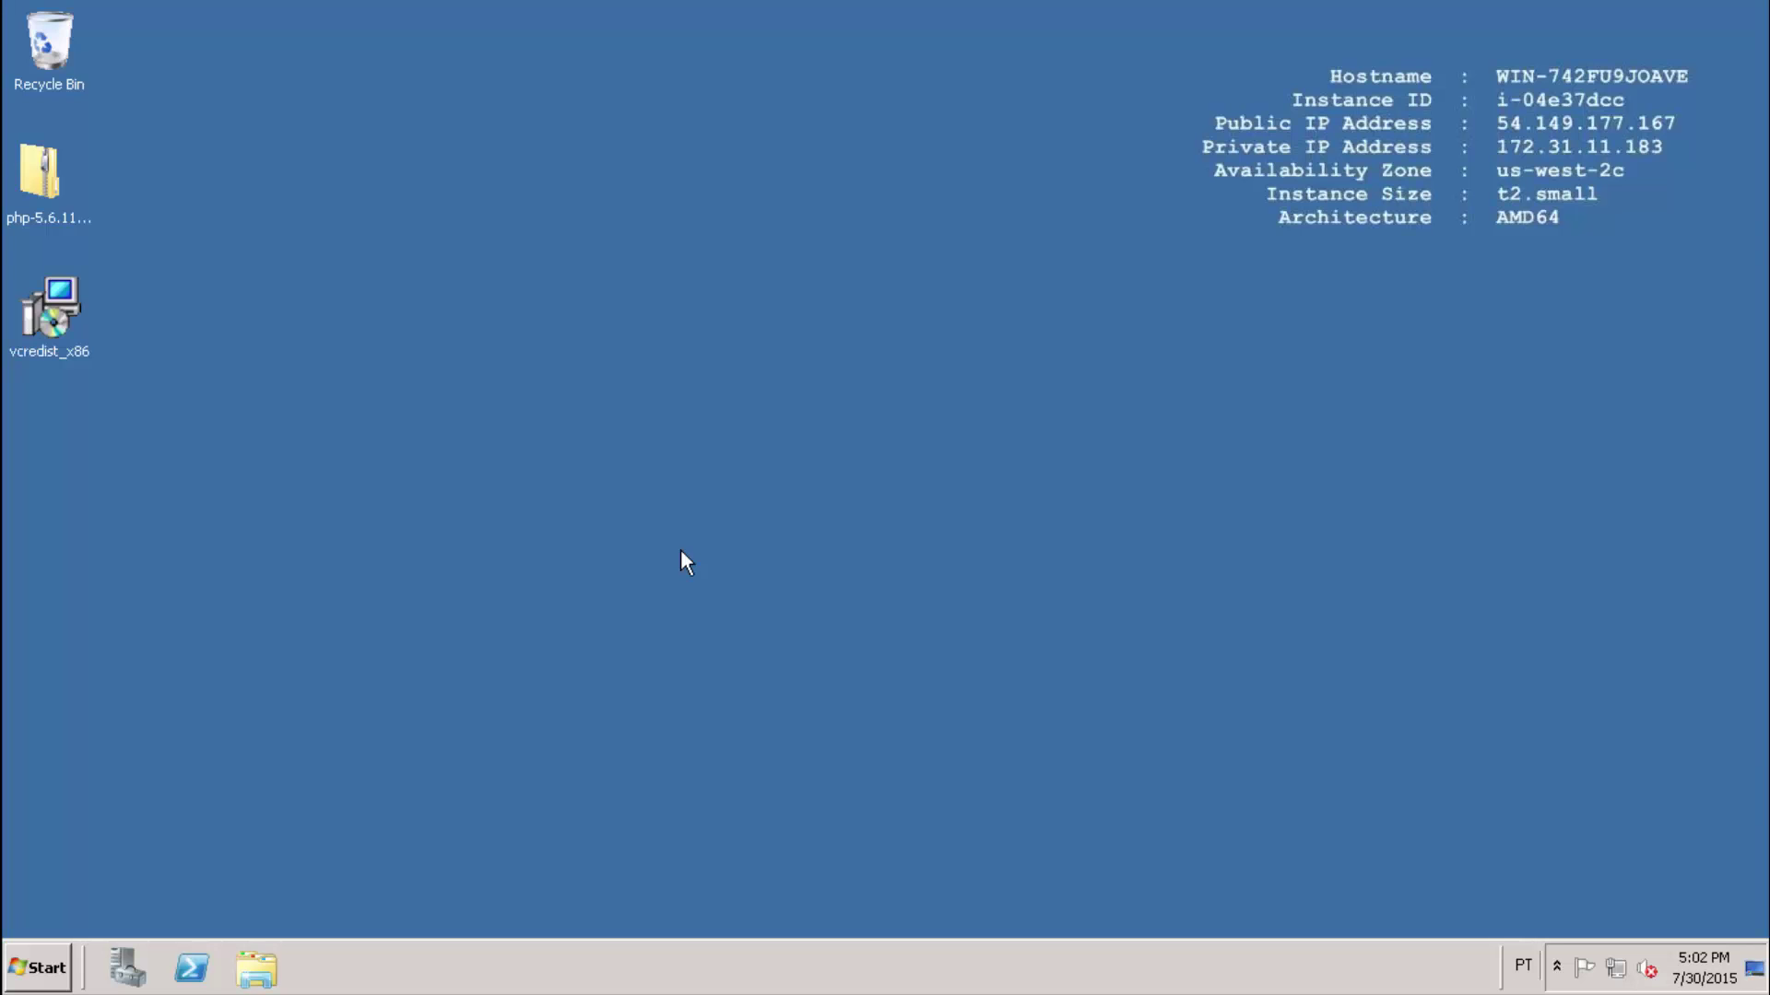
# Run vcredist_x86 as administrator, accept the licence, install it and close setup.
pyautogui.rightClick(58, 323)
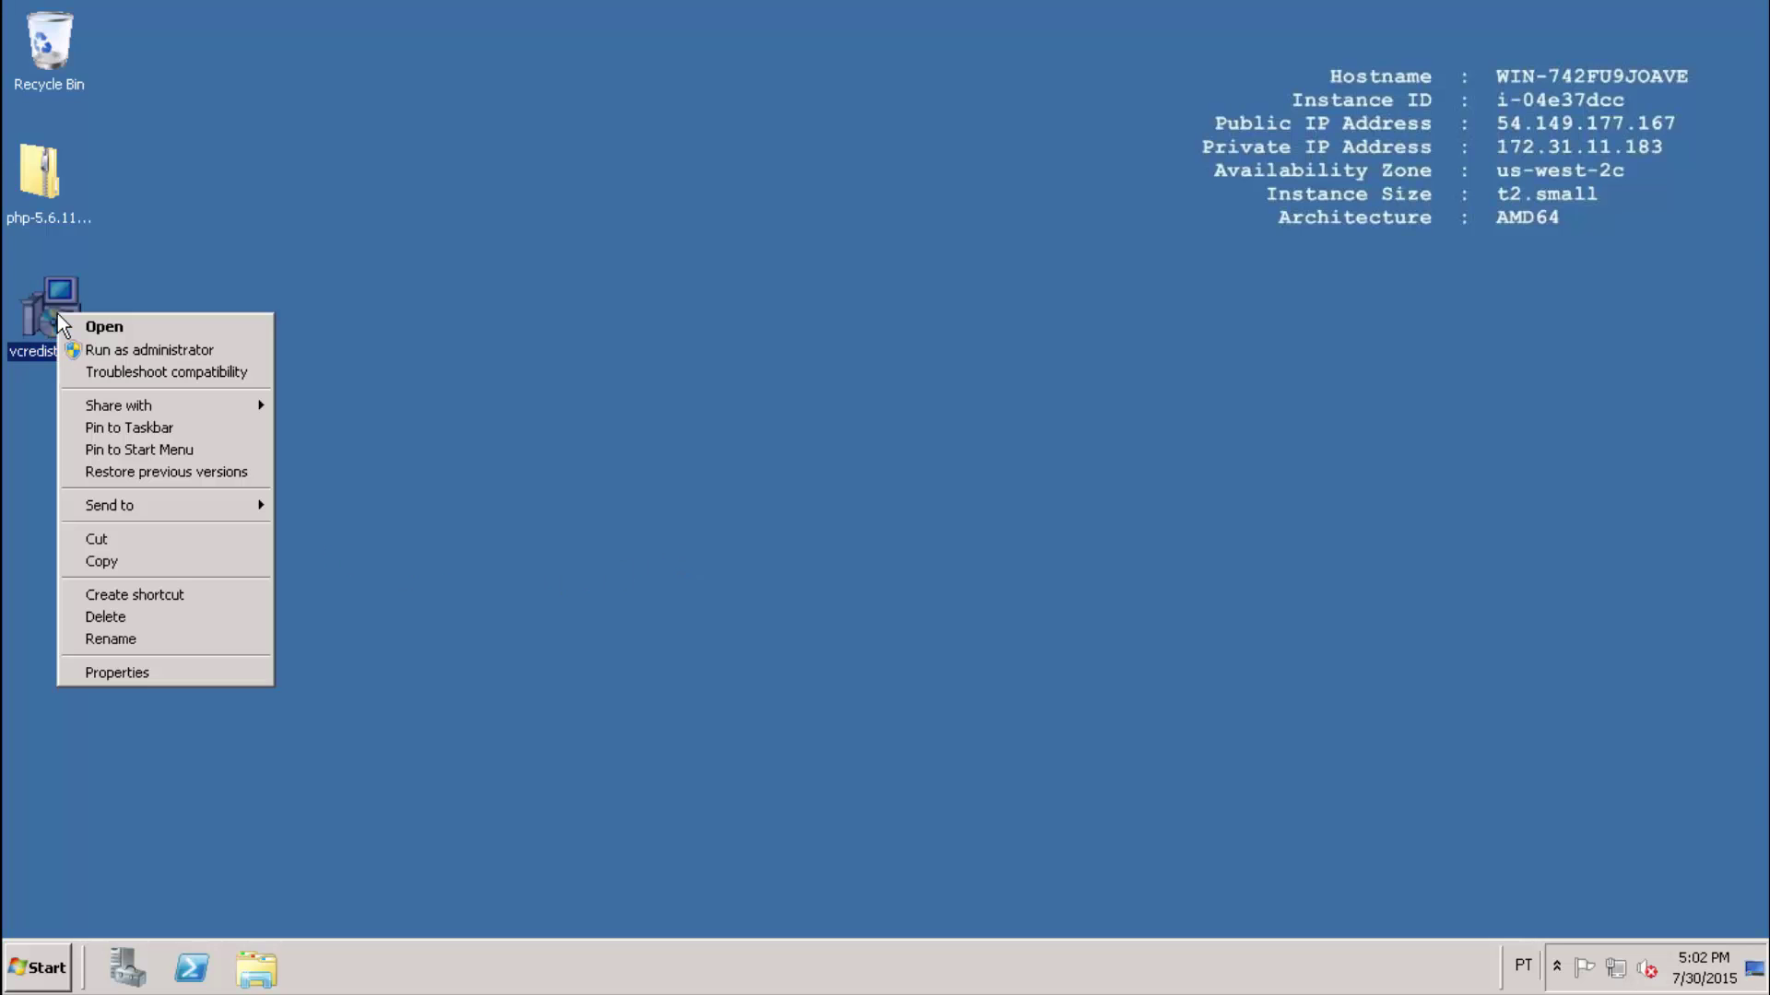
pyautogui.click(170, 354)
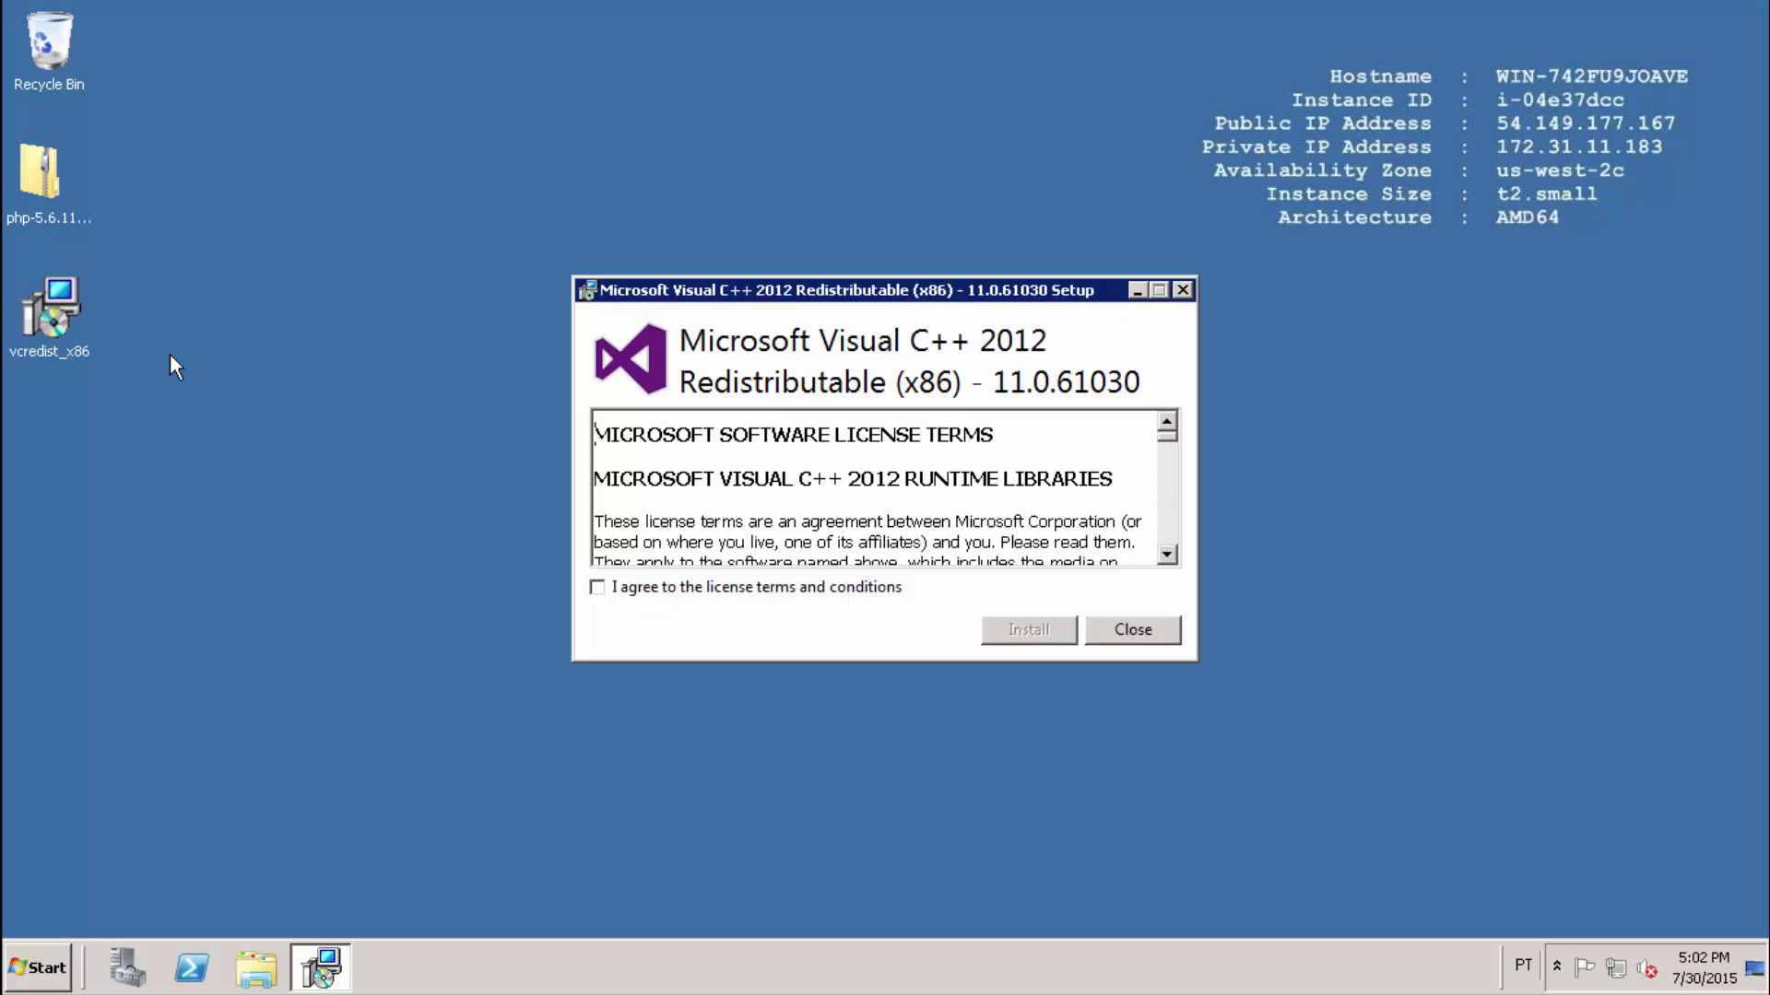
pyautogui.click(598, 587)
pyautogui.click(1030, 631)
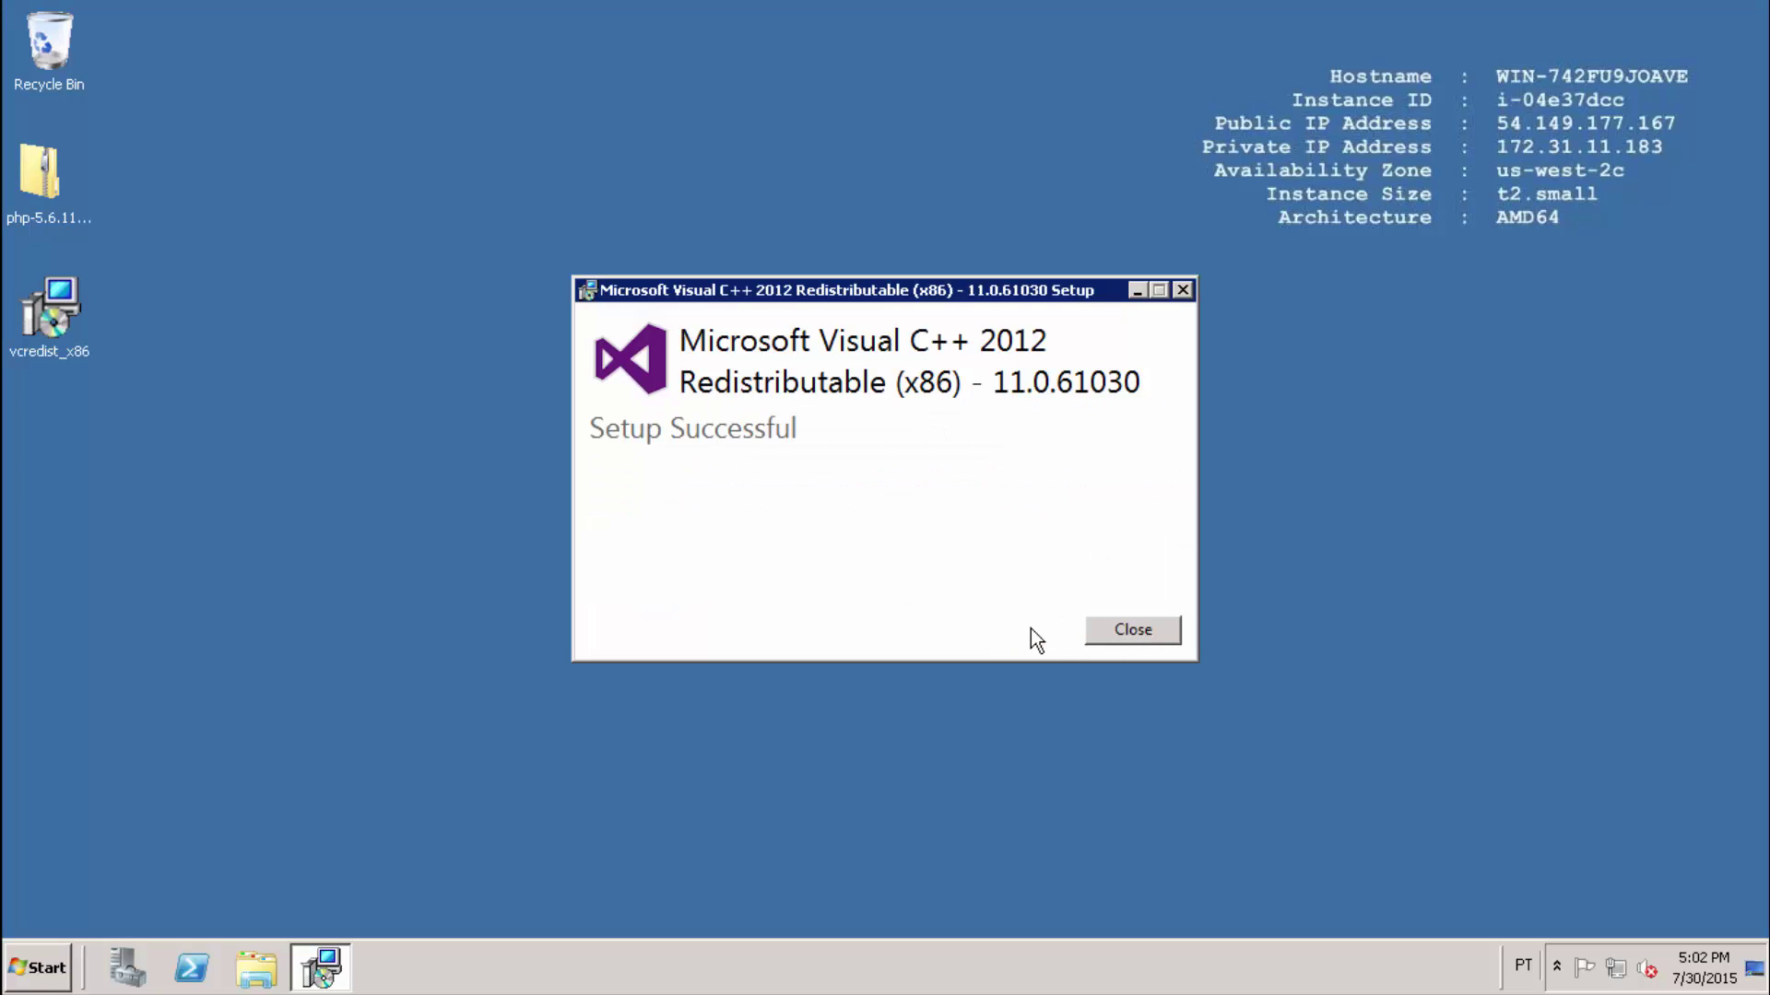
pyautogui.click(1106, 630)
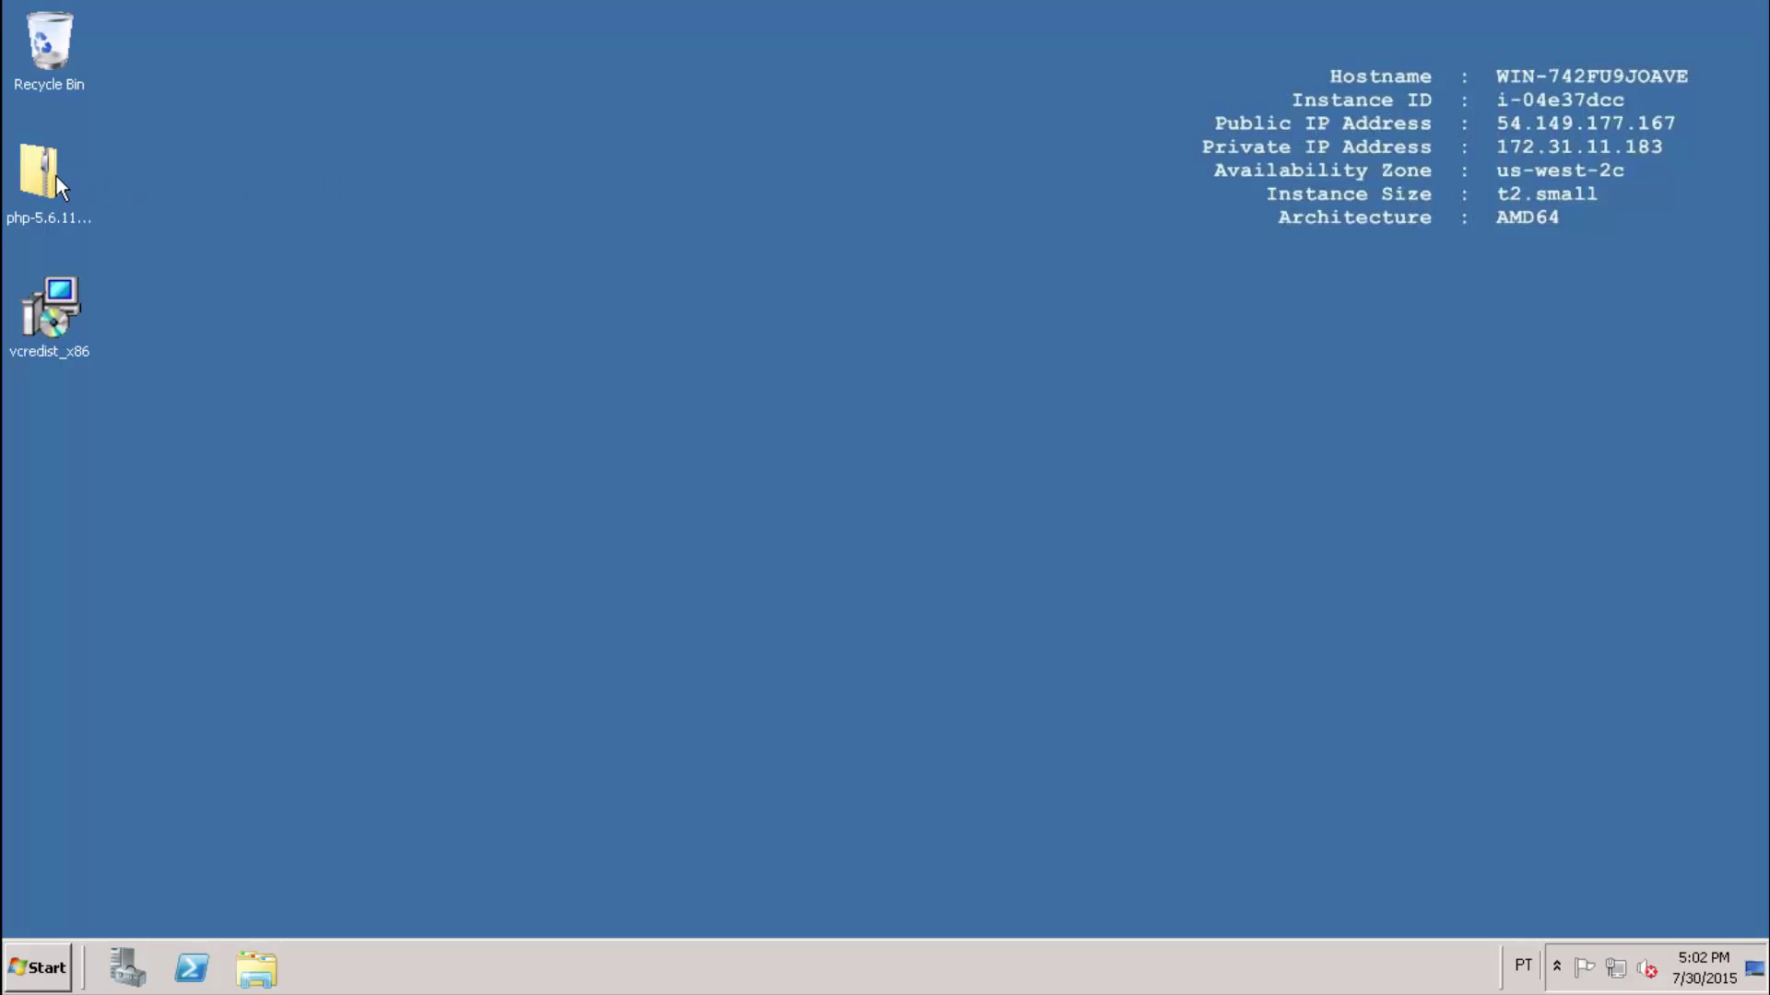
# Extract All from the php-5.6.11 zip to a desktop folder and close the results window.
pyautogui.click(57, 175)
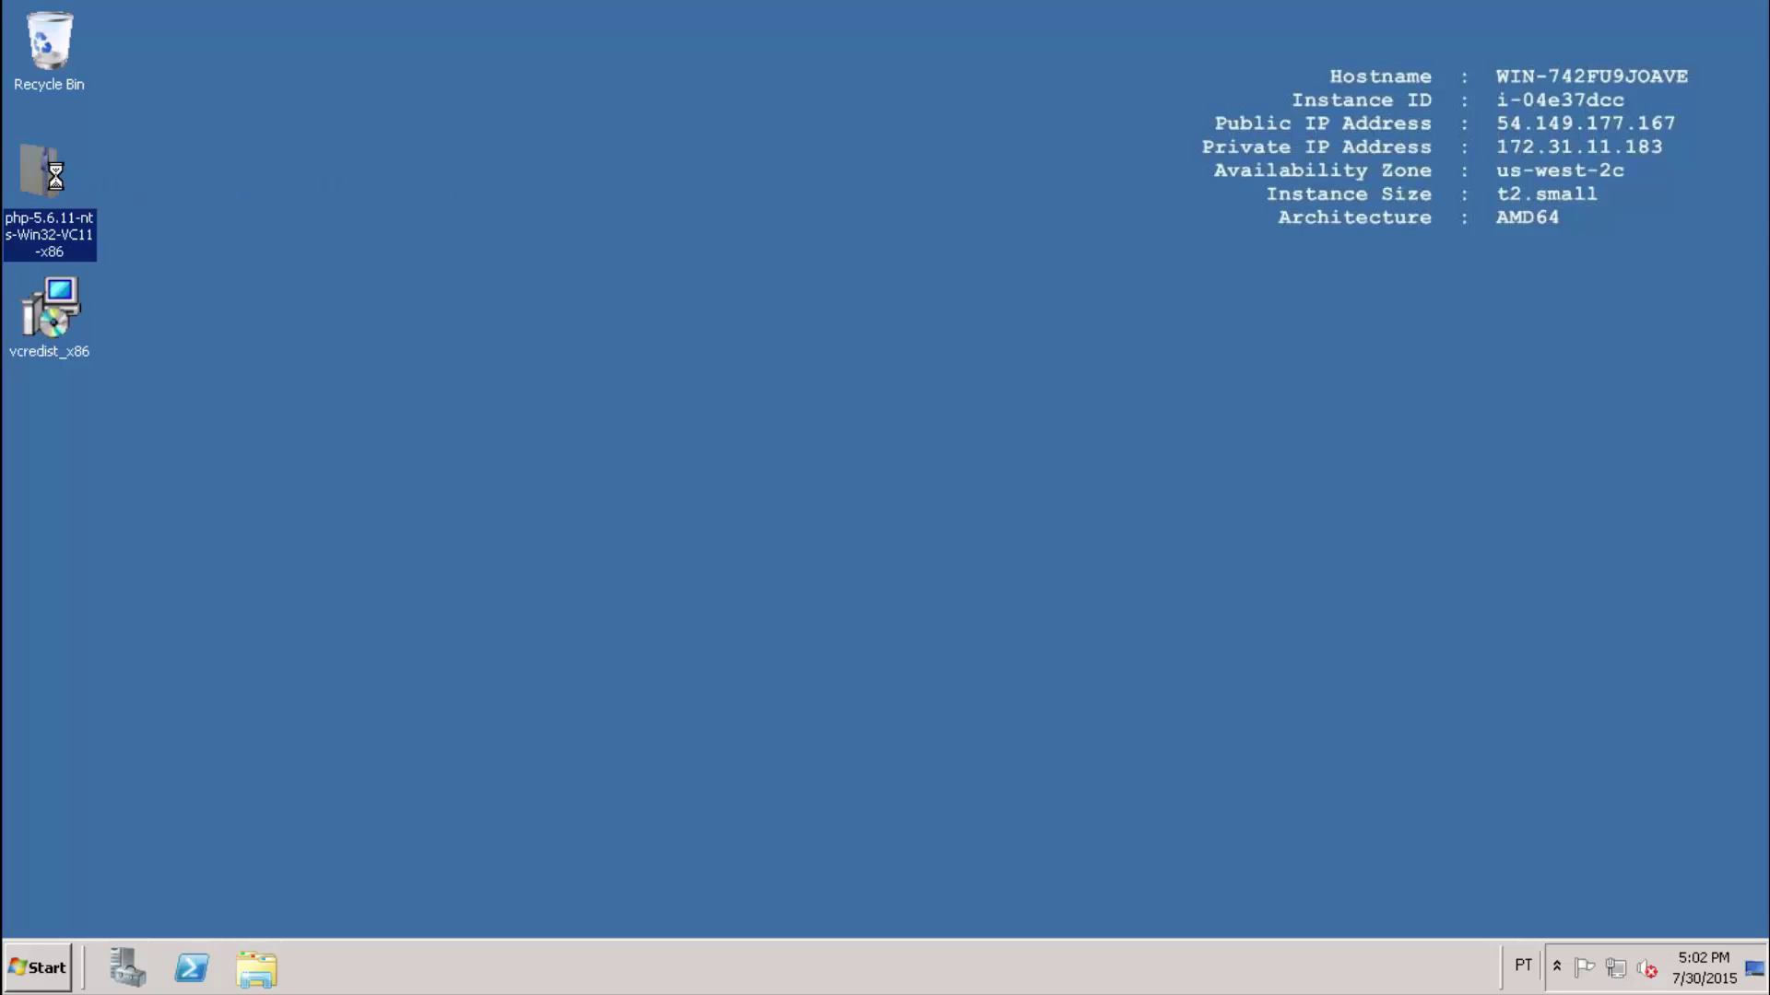
pyautogui.rightClick(56, 175)
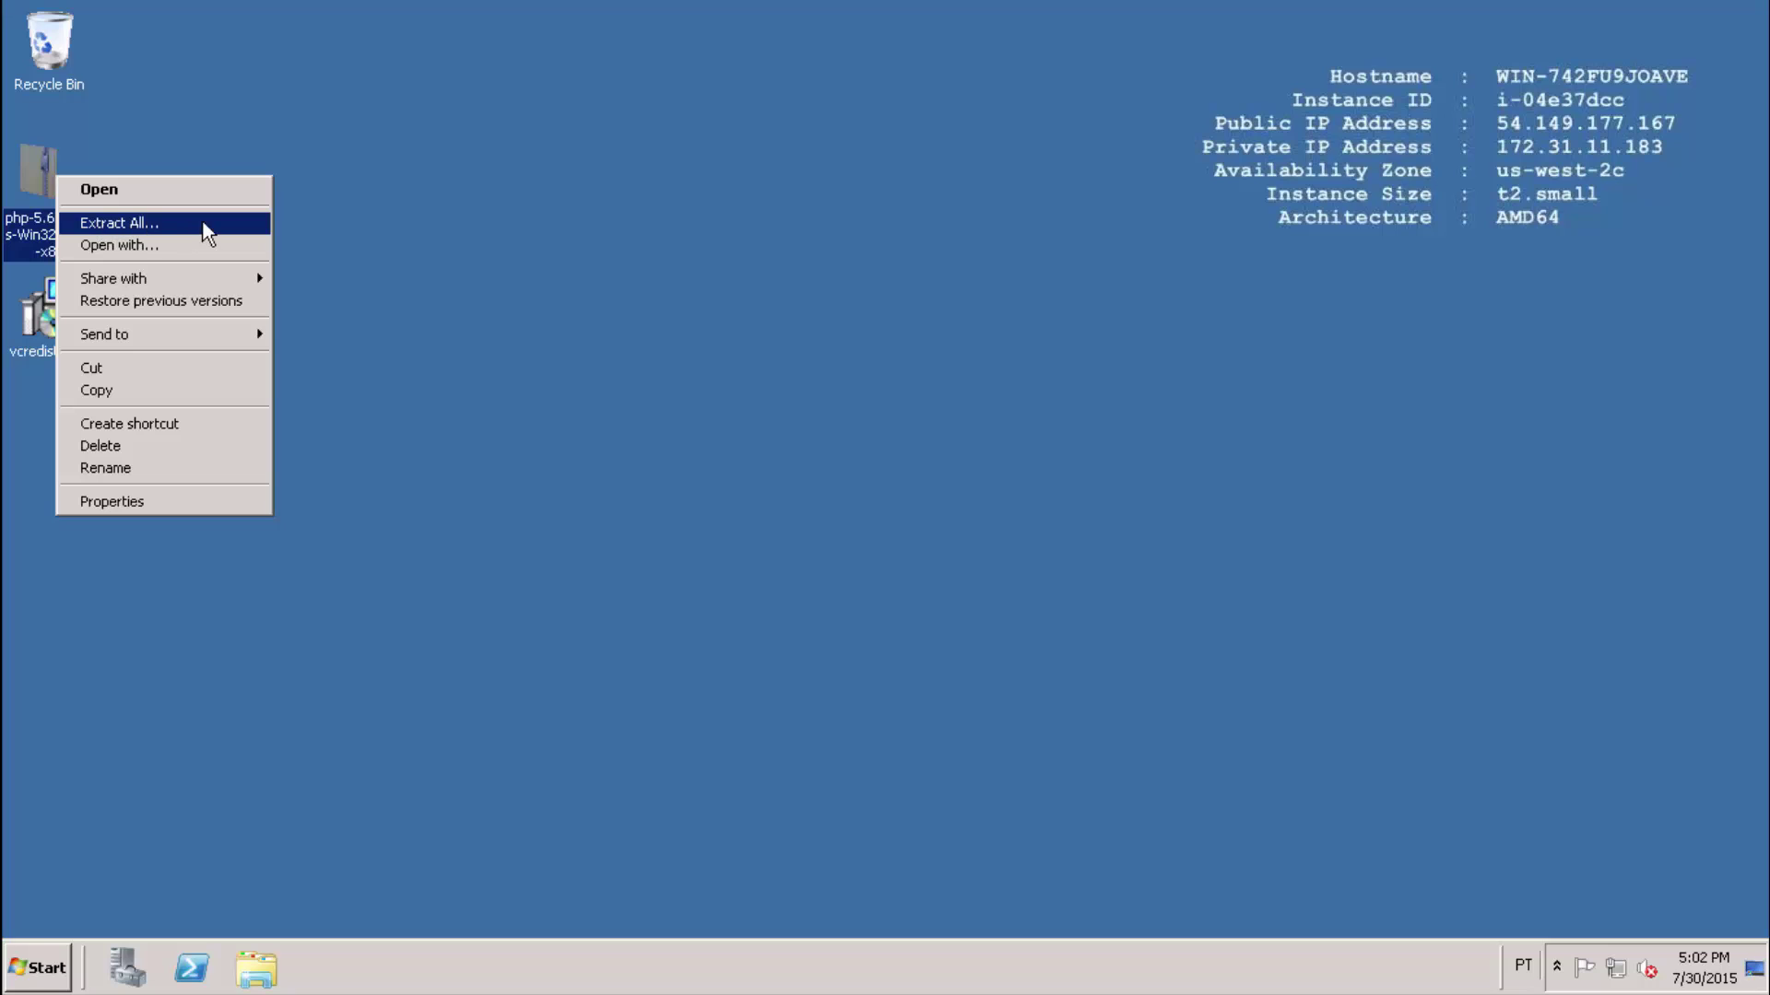
pyautogui.click(175, 223)
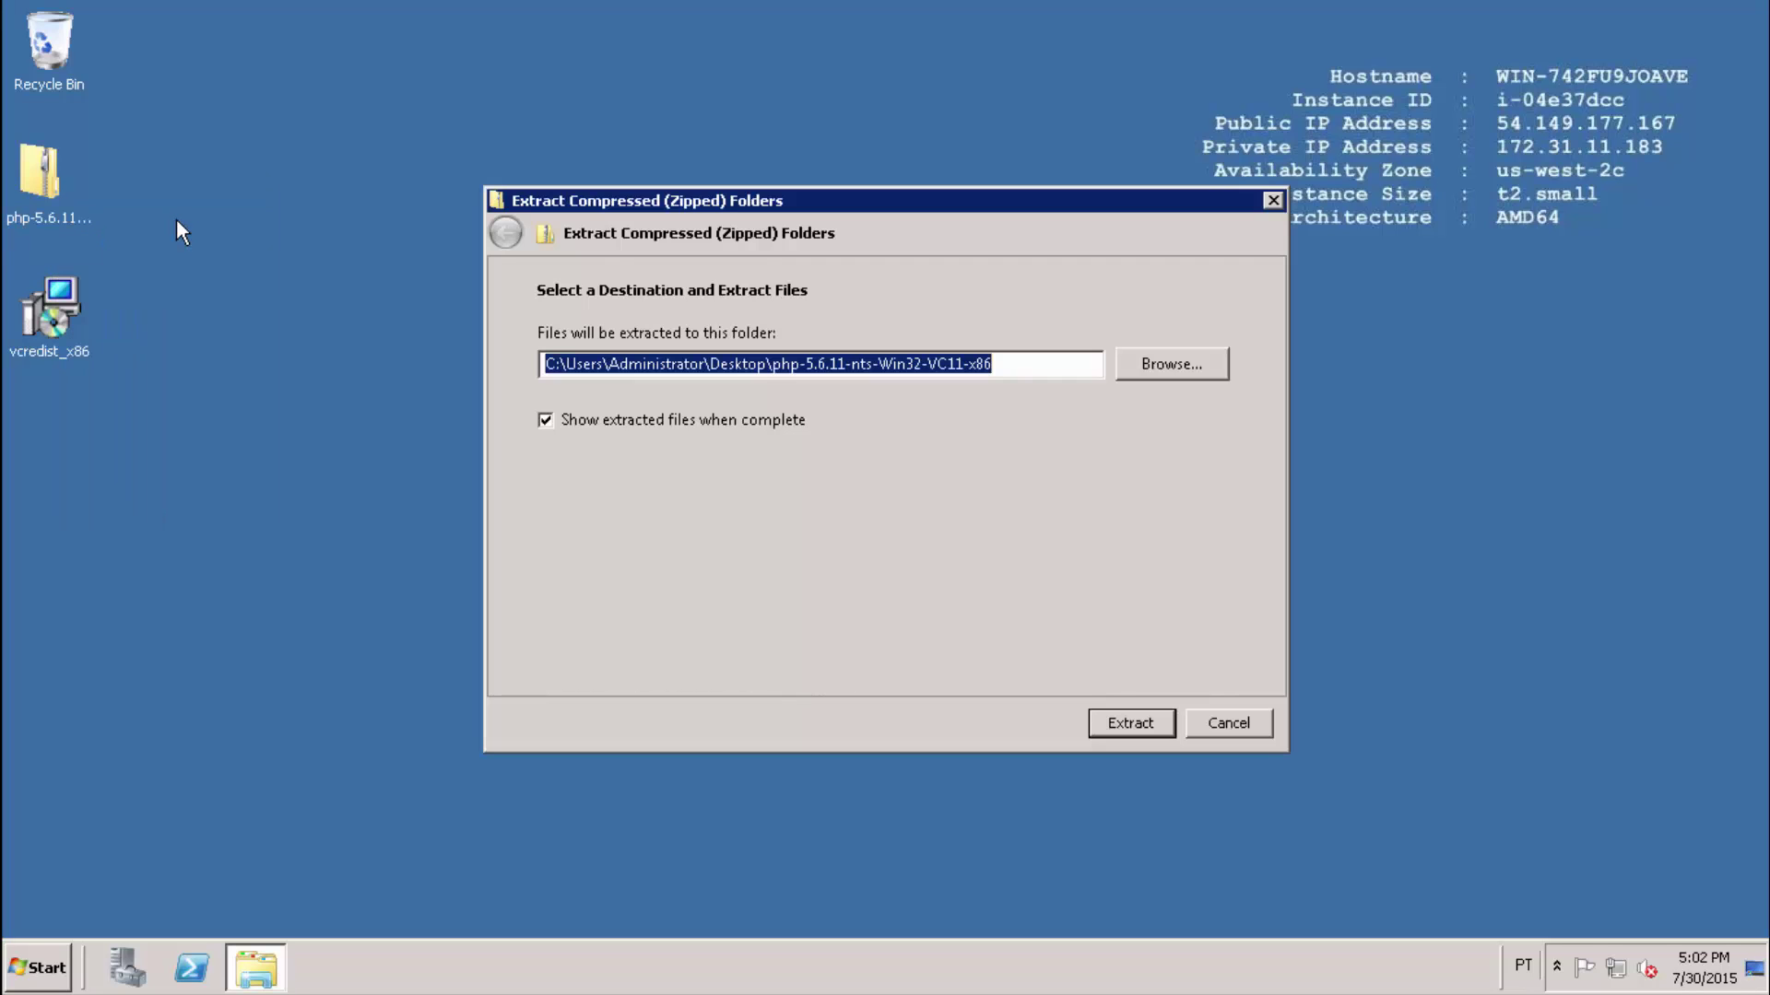
pyautogui.click(1132, 721)
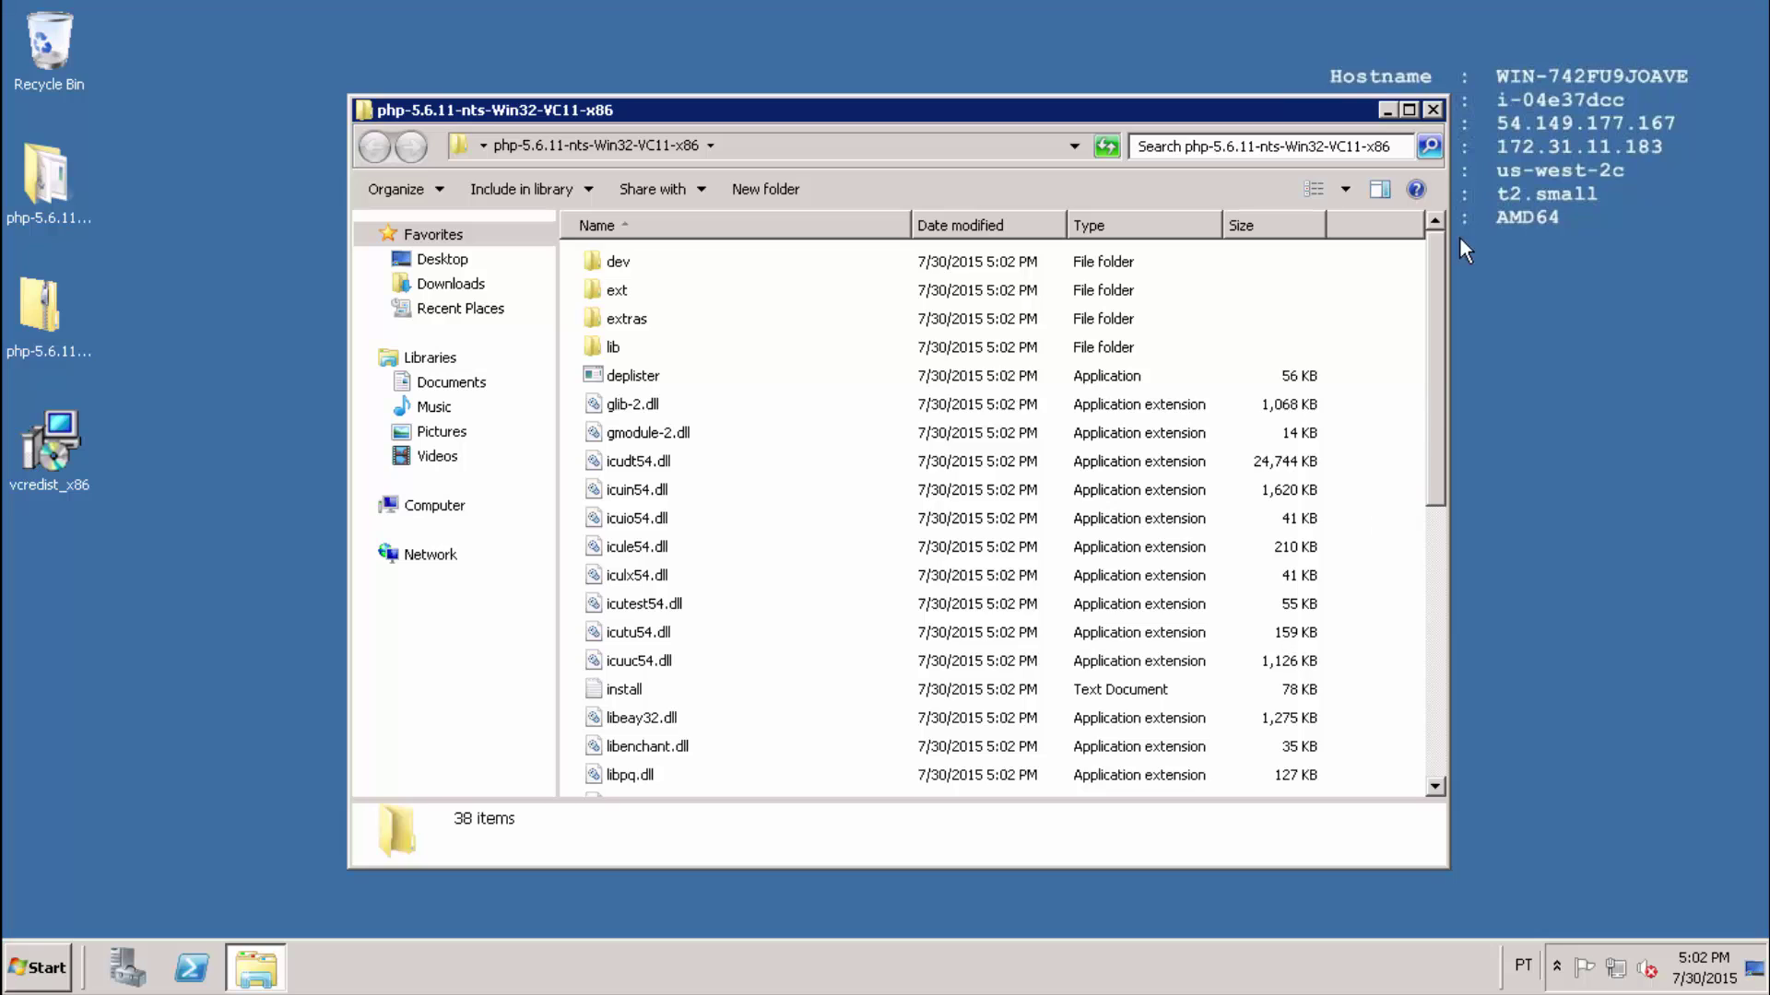
pyautogui.click(1435, 109)
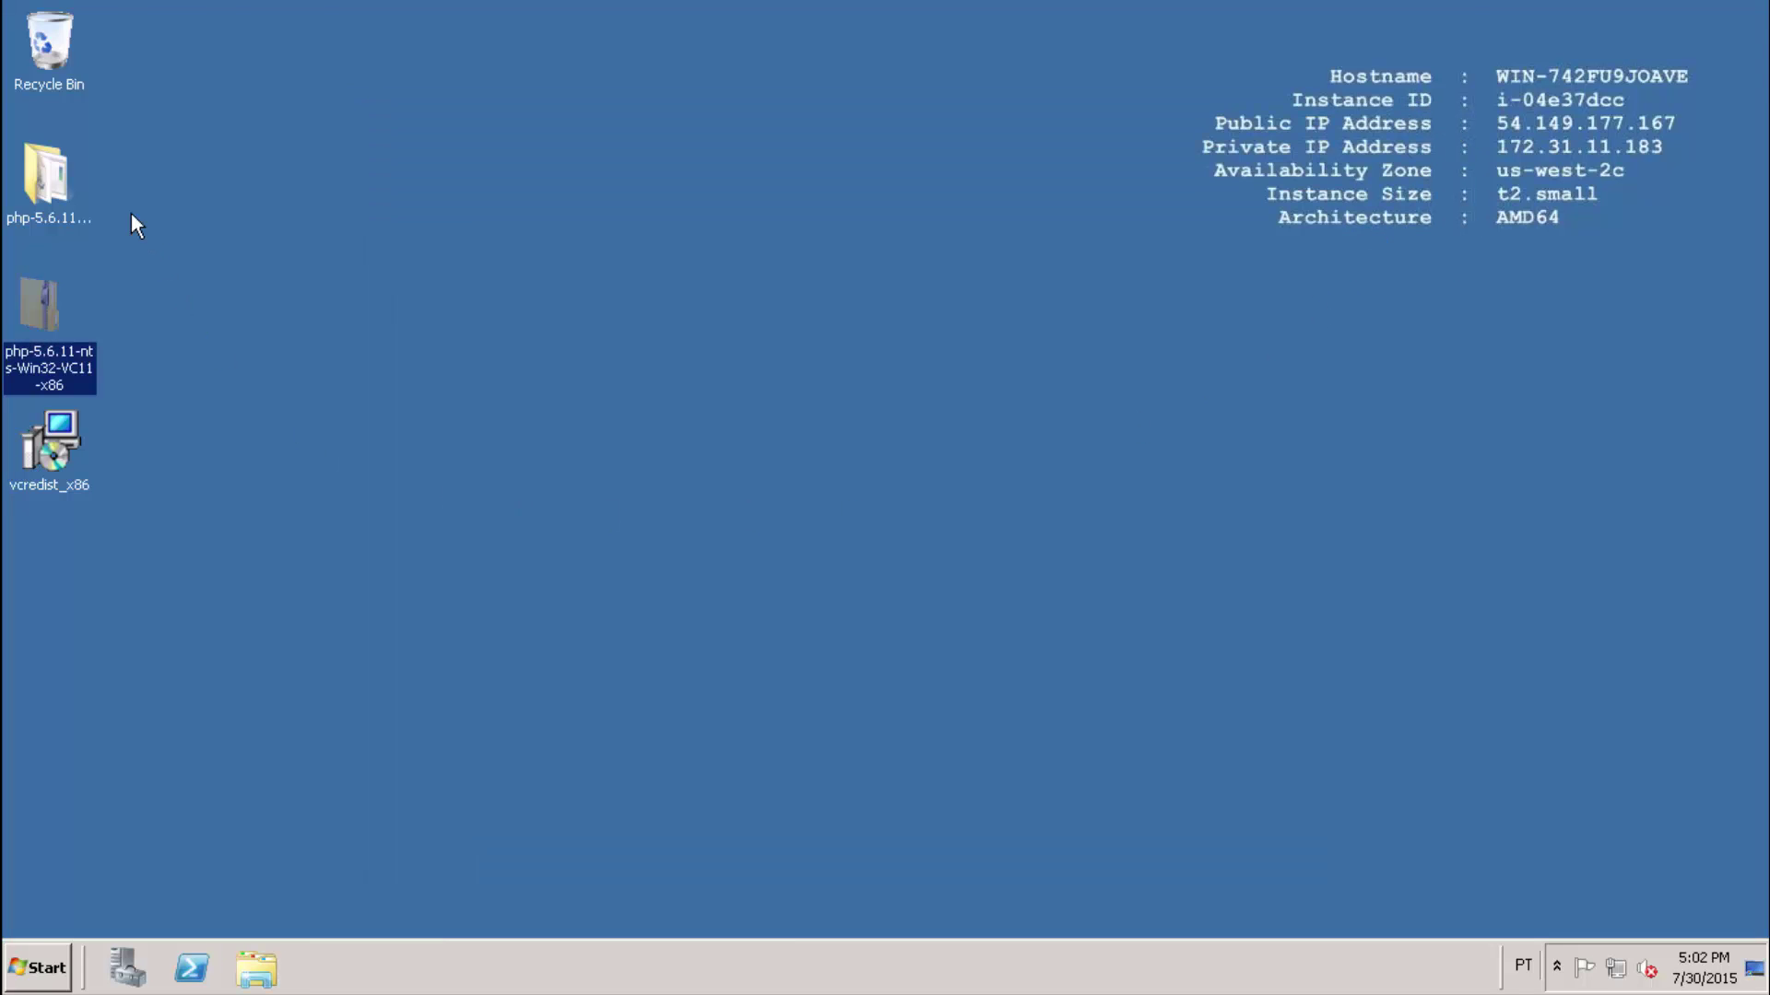
# Rename the extracted PHP folder to php by deleting its version suffix.
pyautogui.moveTo(42, 309); pyautogui.dragTo(80, 179)
pyautogui.rightClick(80, 181)
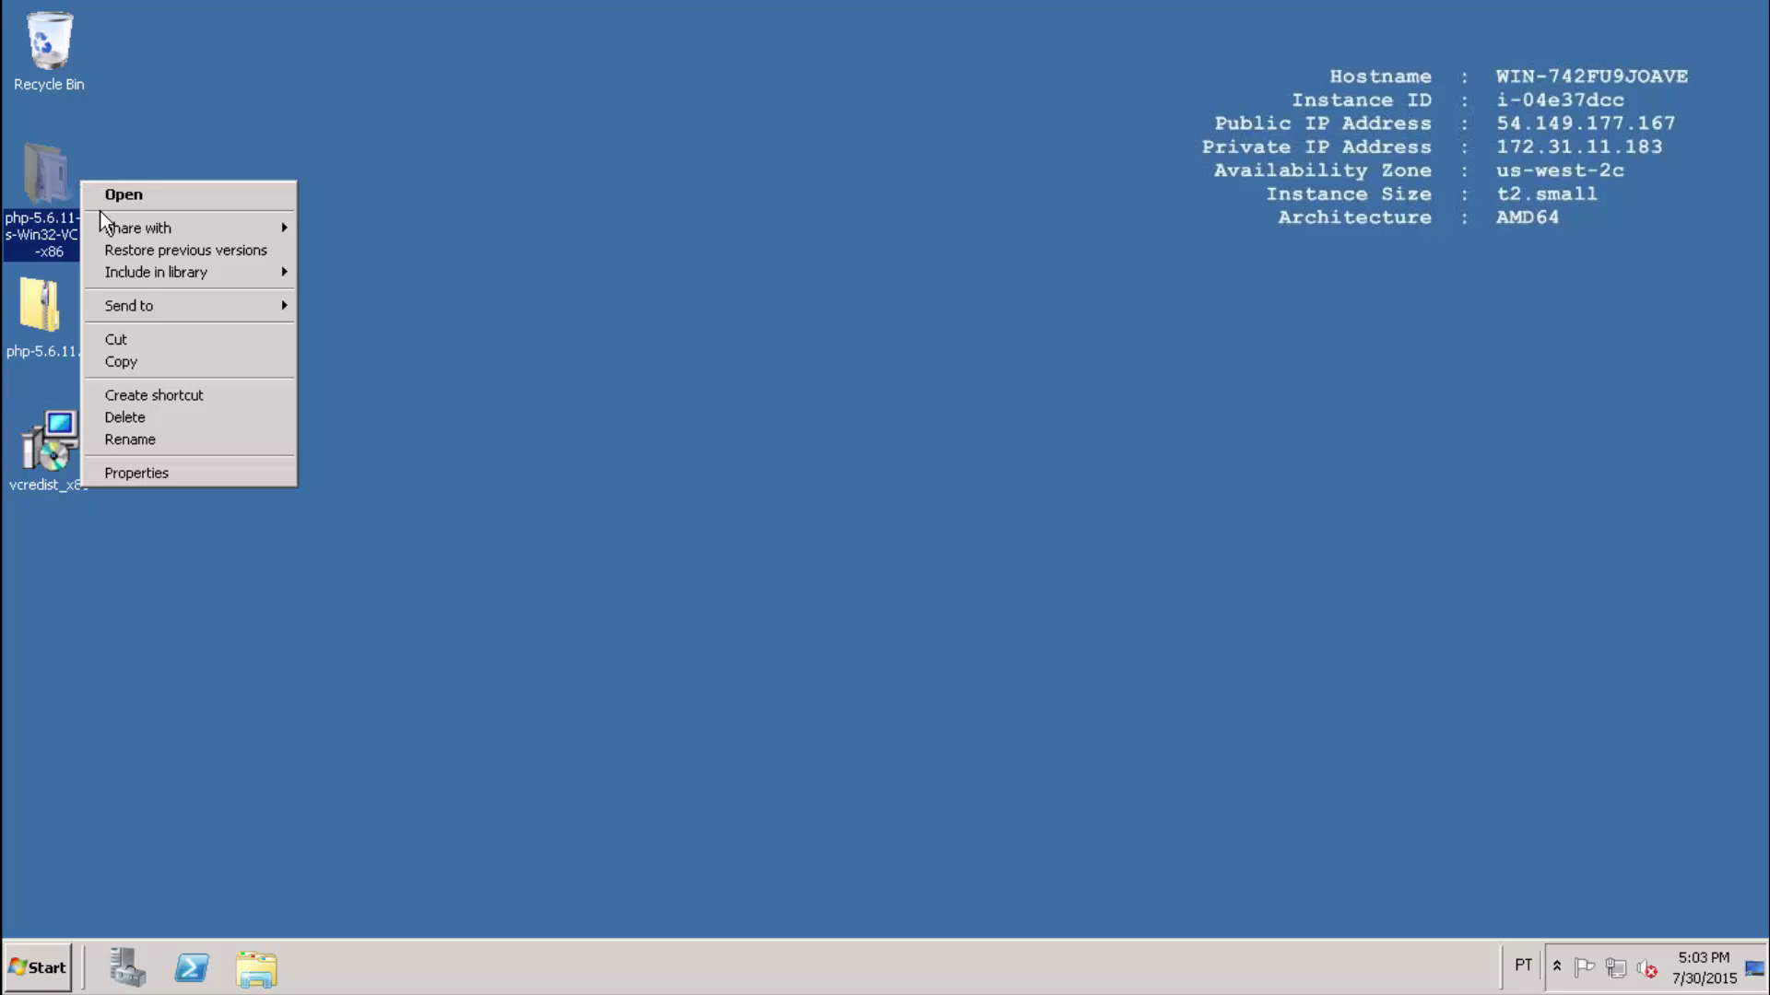
pyautogui.click(179, 440)
pyautogui.press('Left')
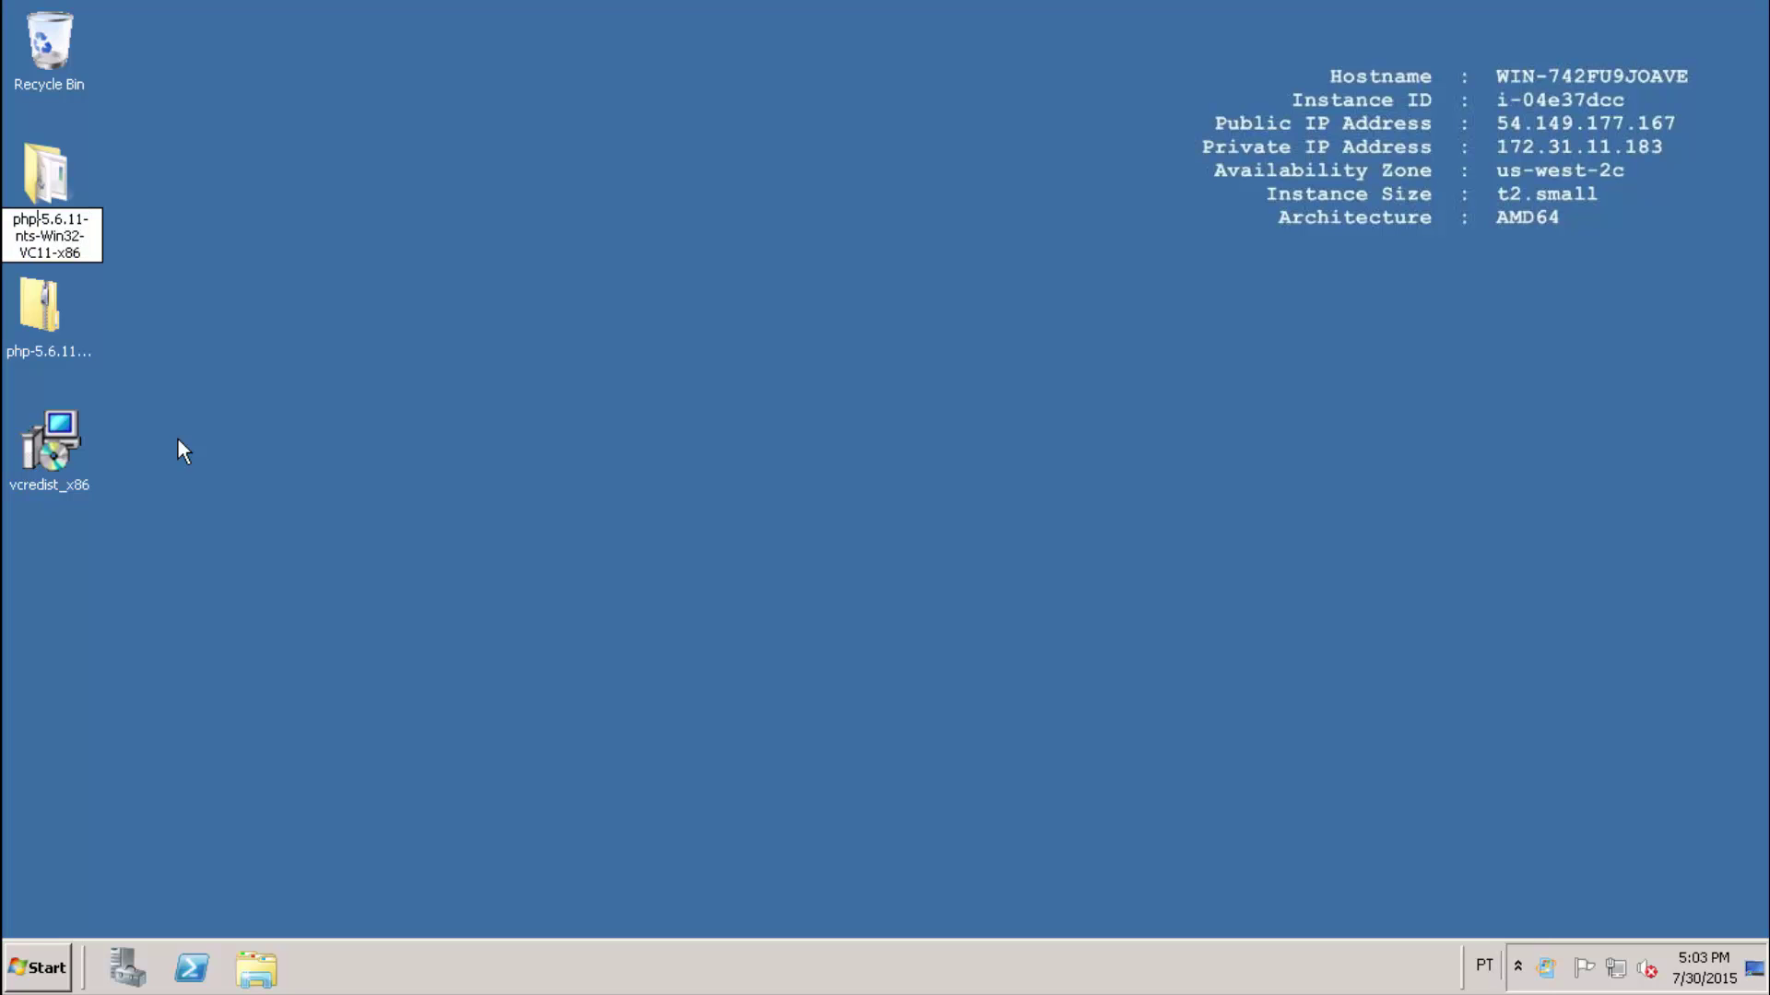
pyautogui.press('Up')
pyautogui.hotkey('ctrl', 'shift', 'End')
pyautogui.press('Delete')
pyautogui.press('Return')
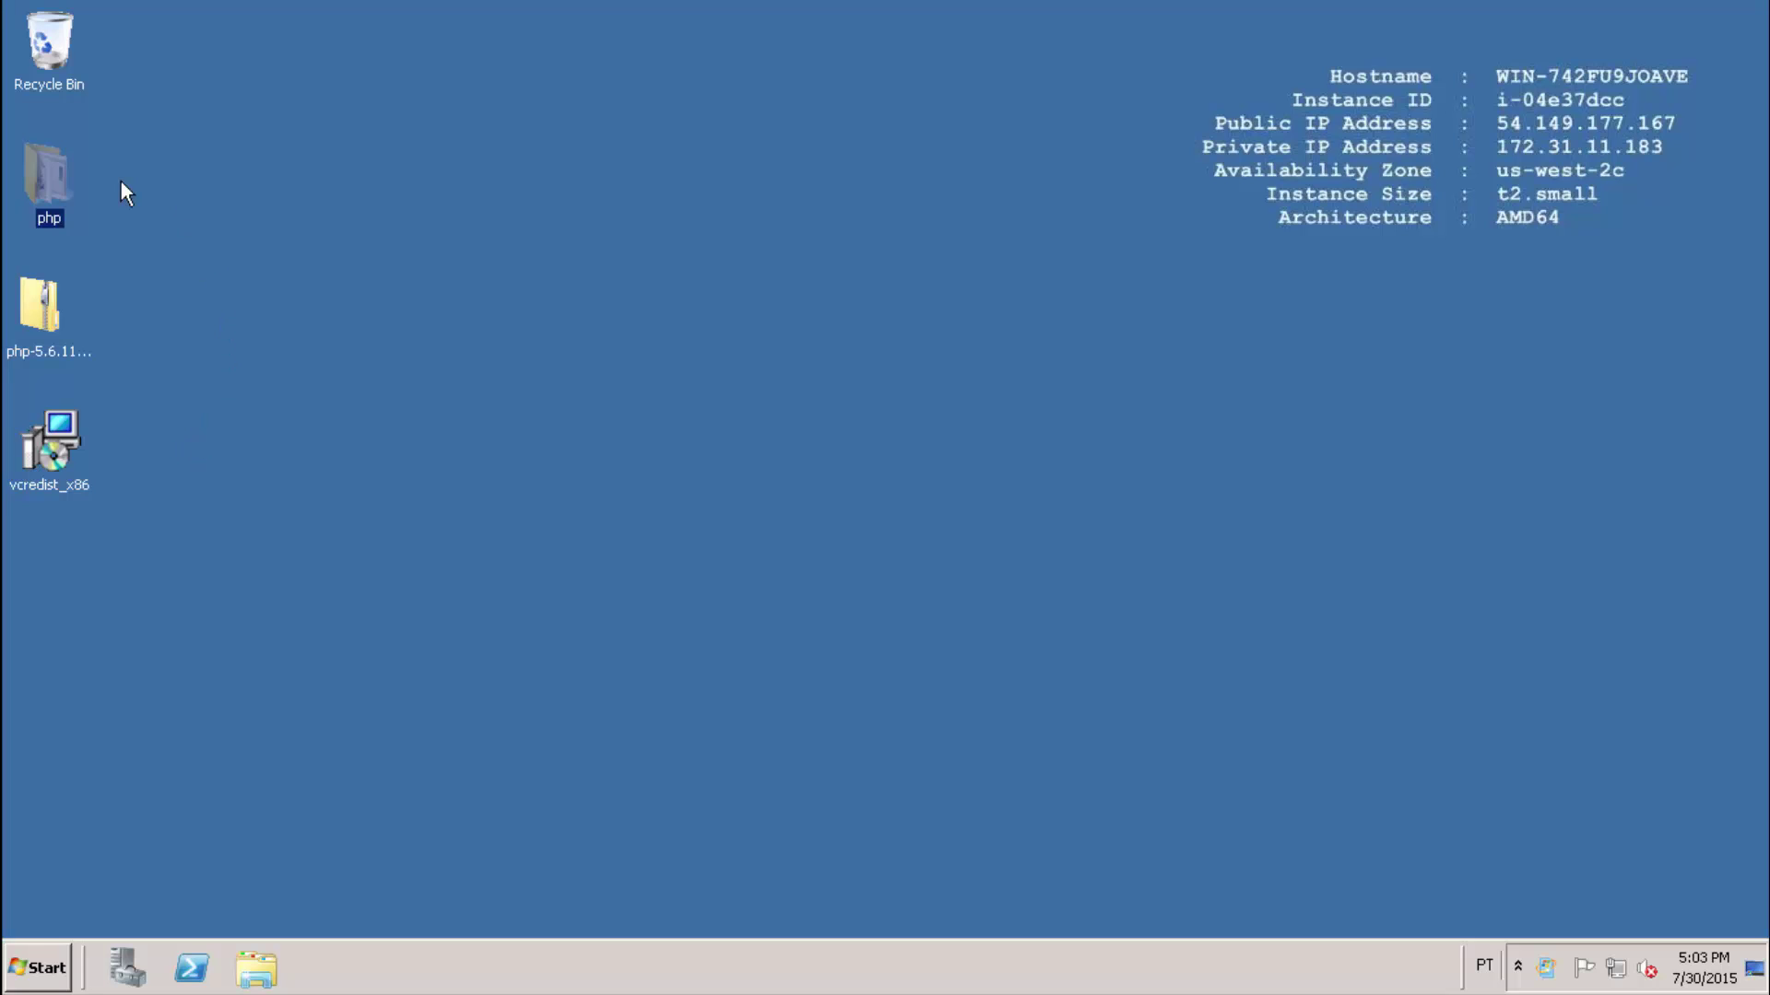
# Cut the php folder and paste it into the root of Local Disk (C:).
pyautogui.rightClick(55, 170)
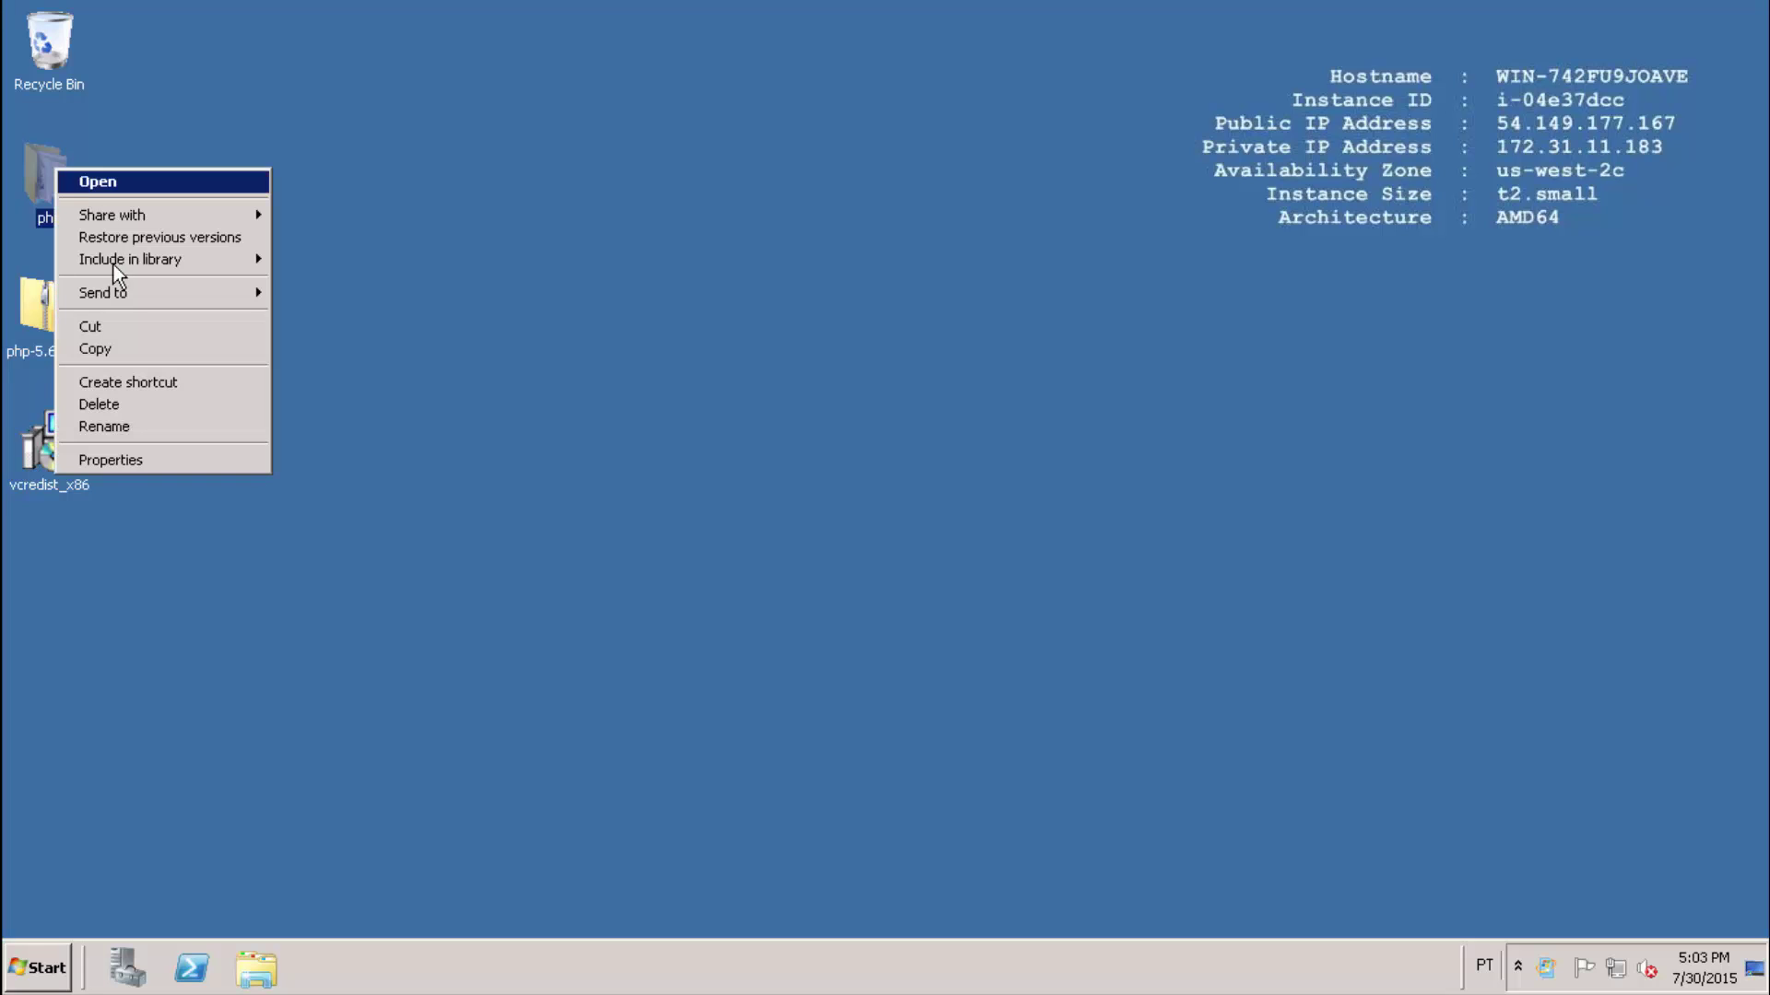
pyautogui.click(105, 326)
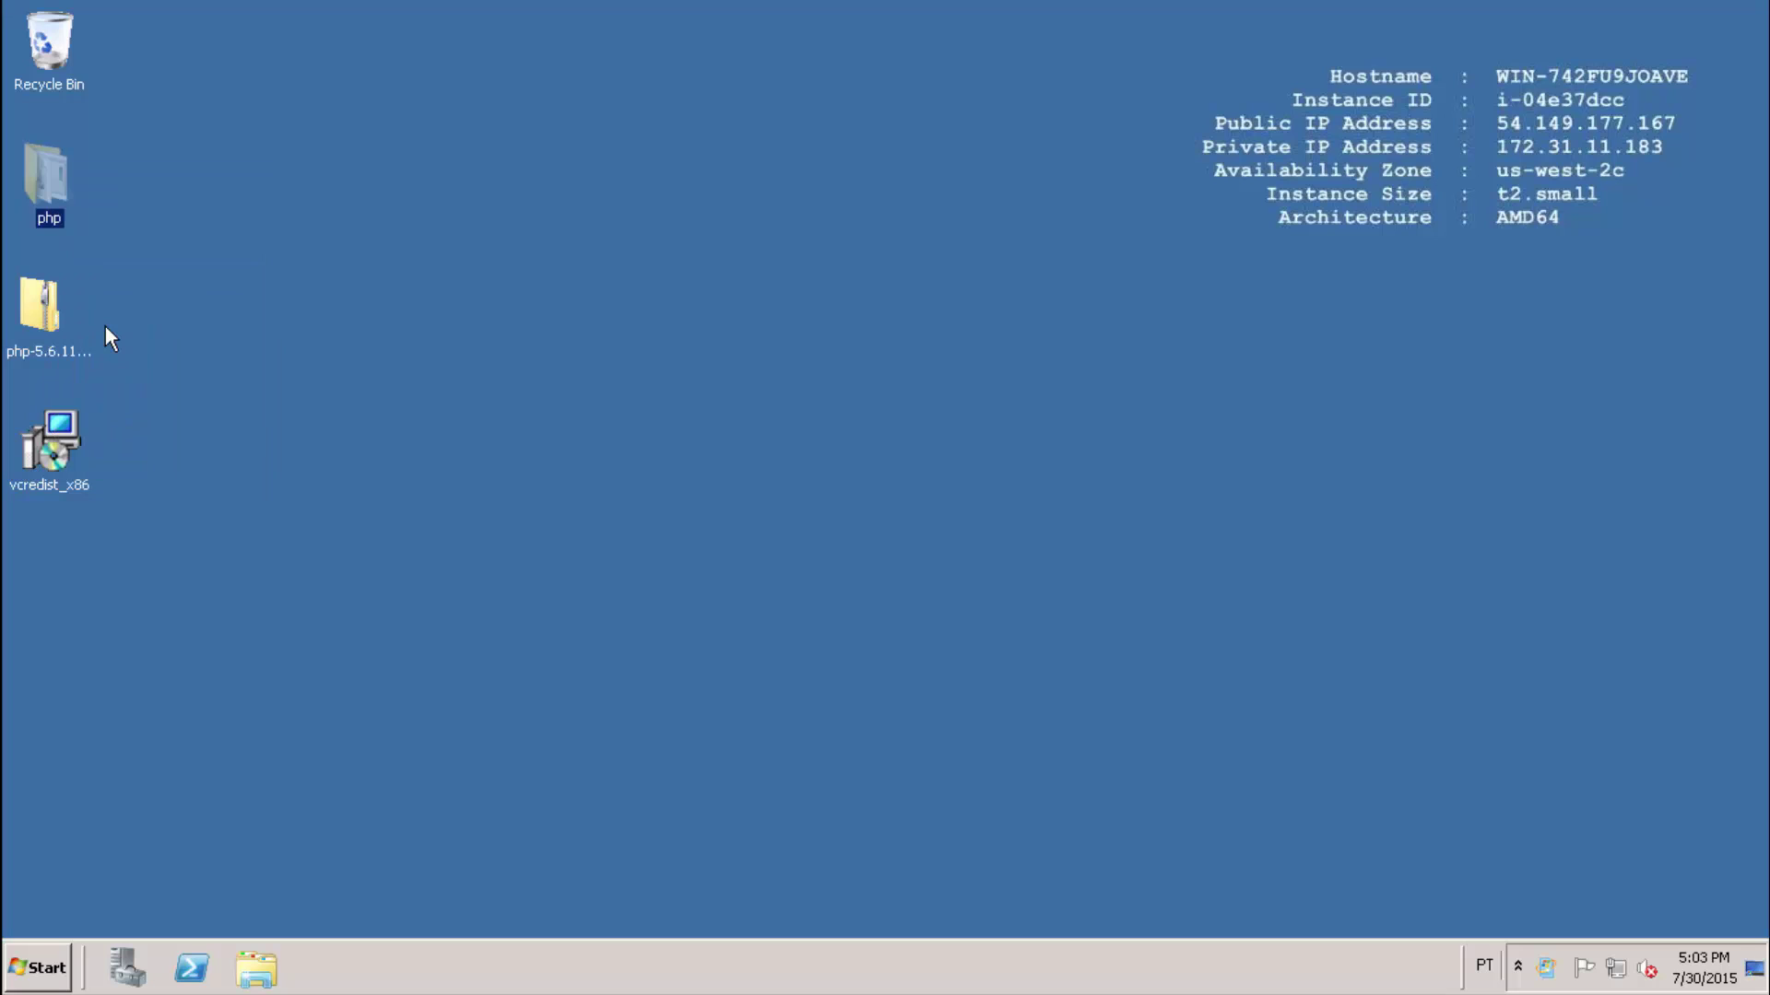
pyautogui.click(260, 970)
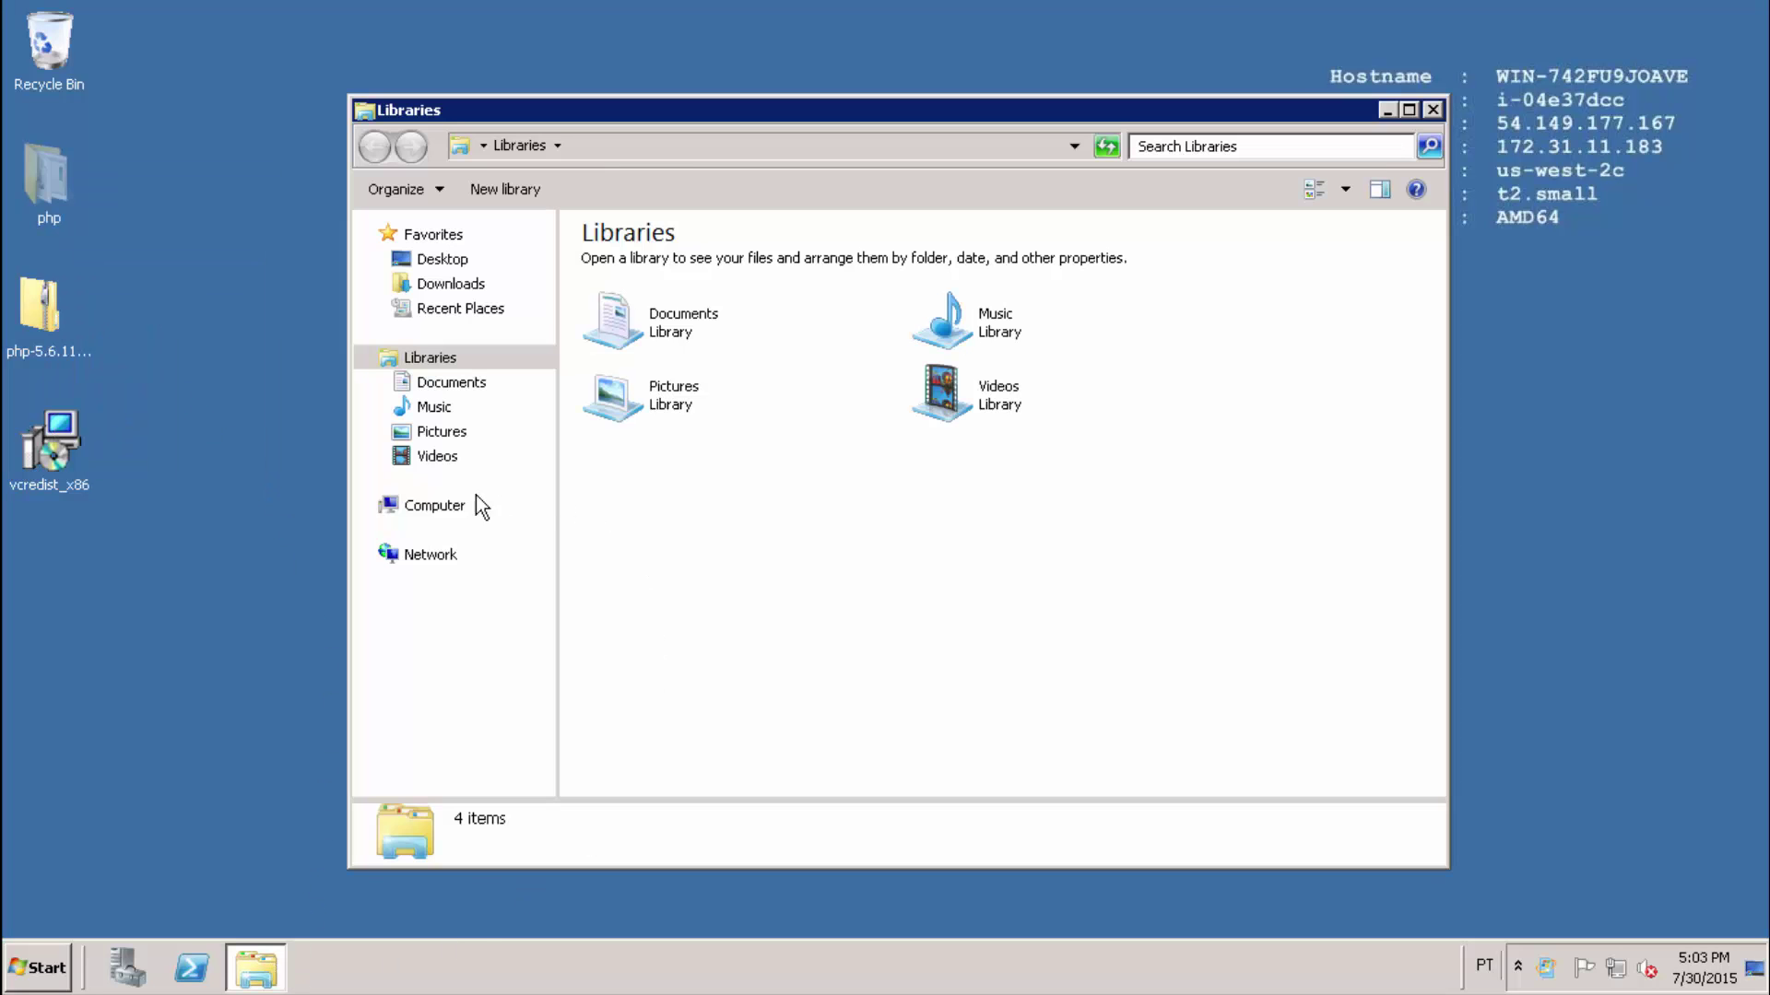
pyautogui.click(433, 510)
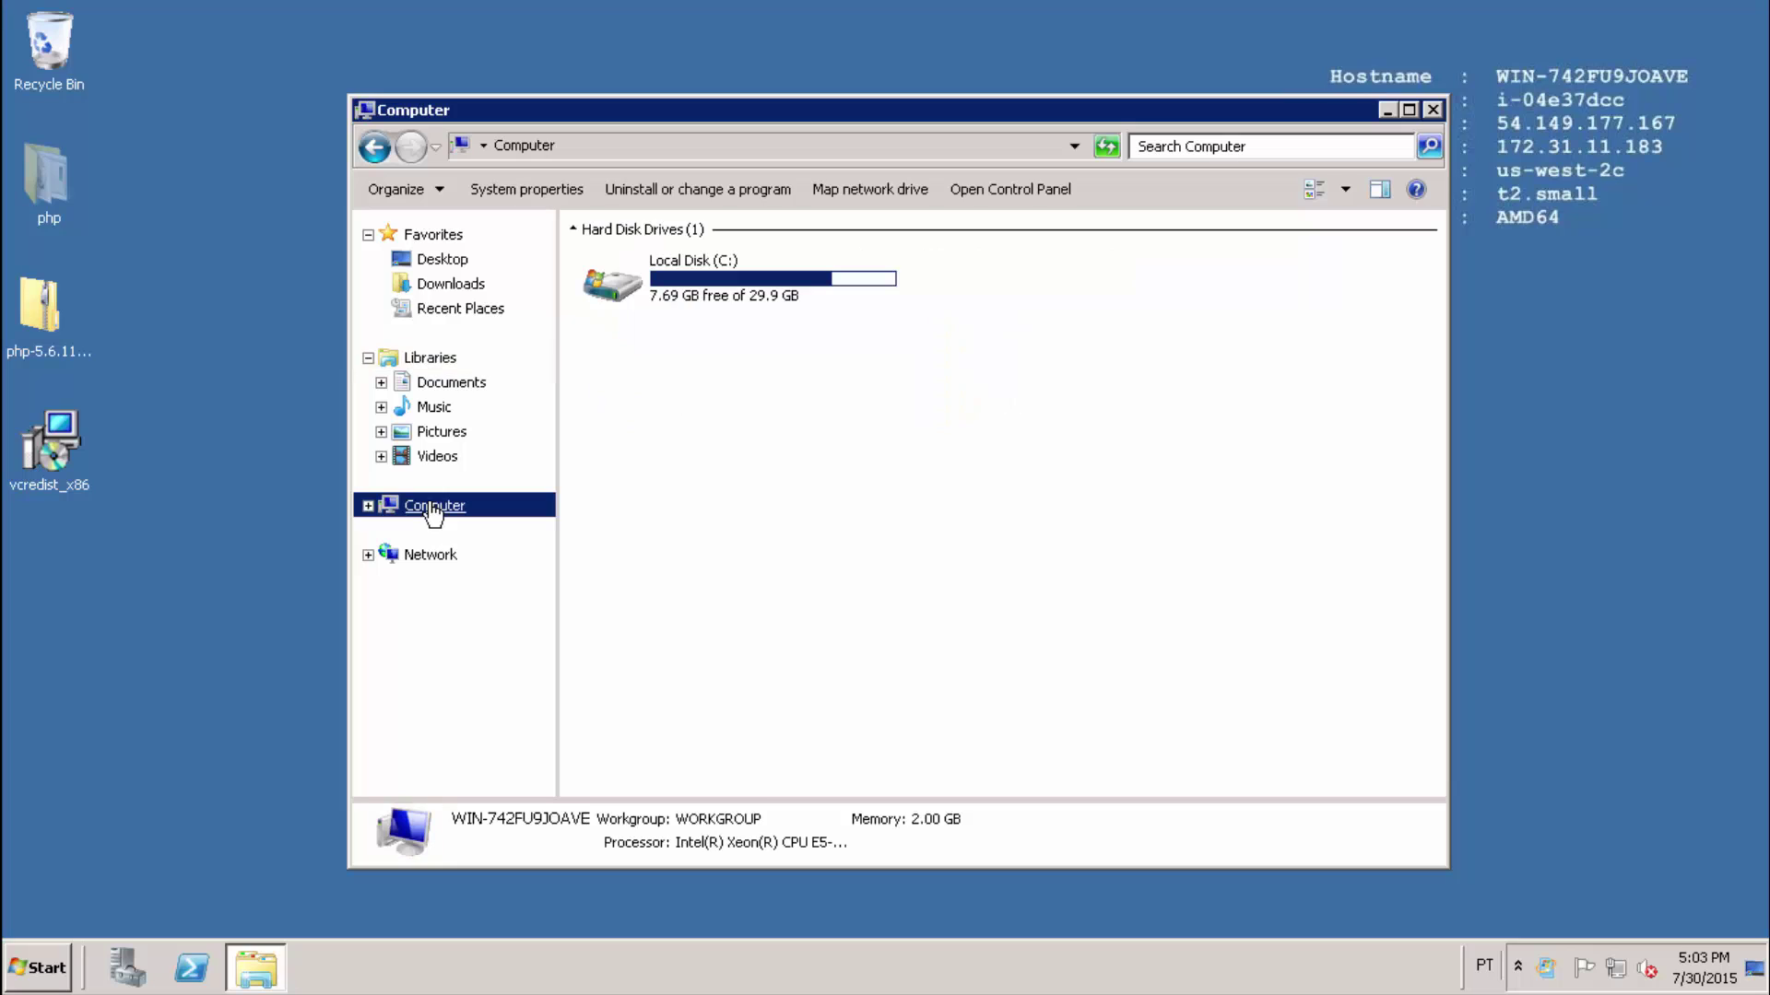
pyautogui.doubleClick(707, 279)
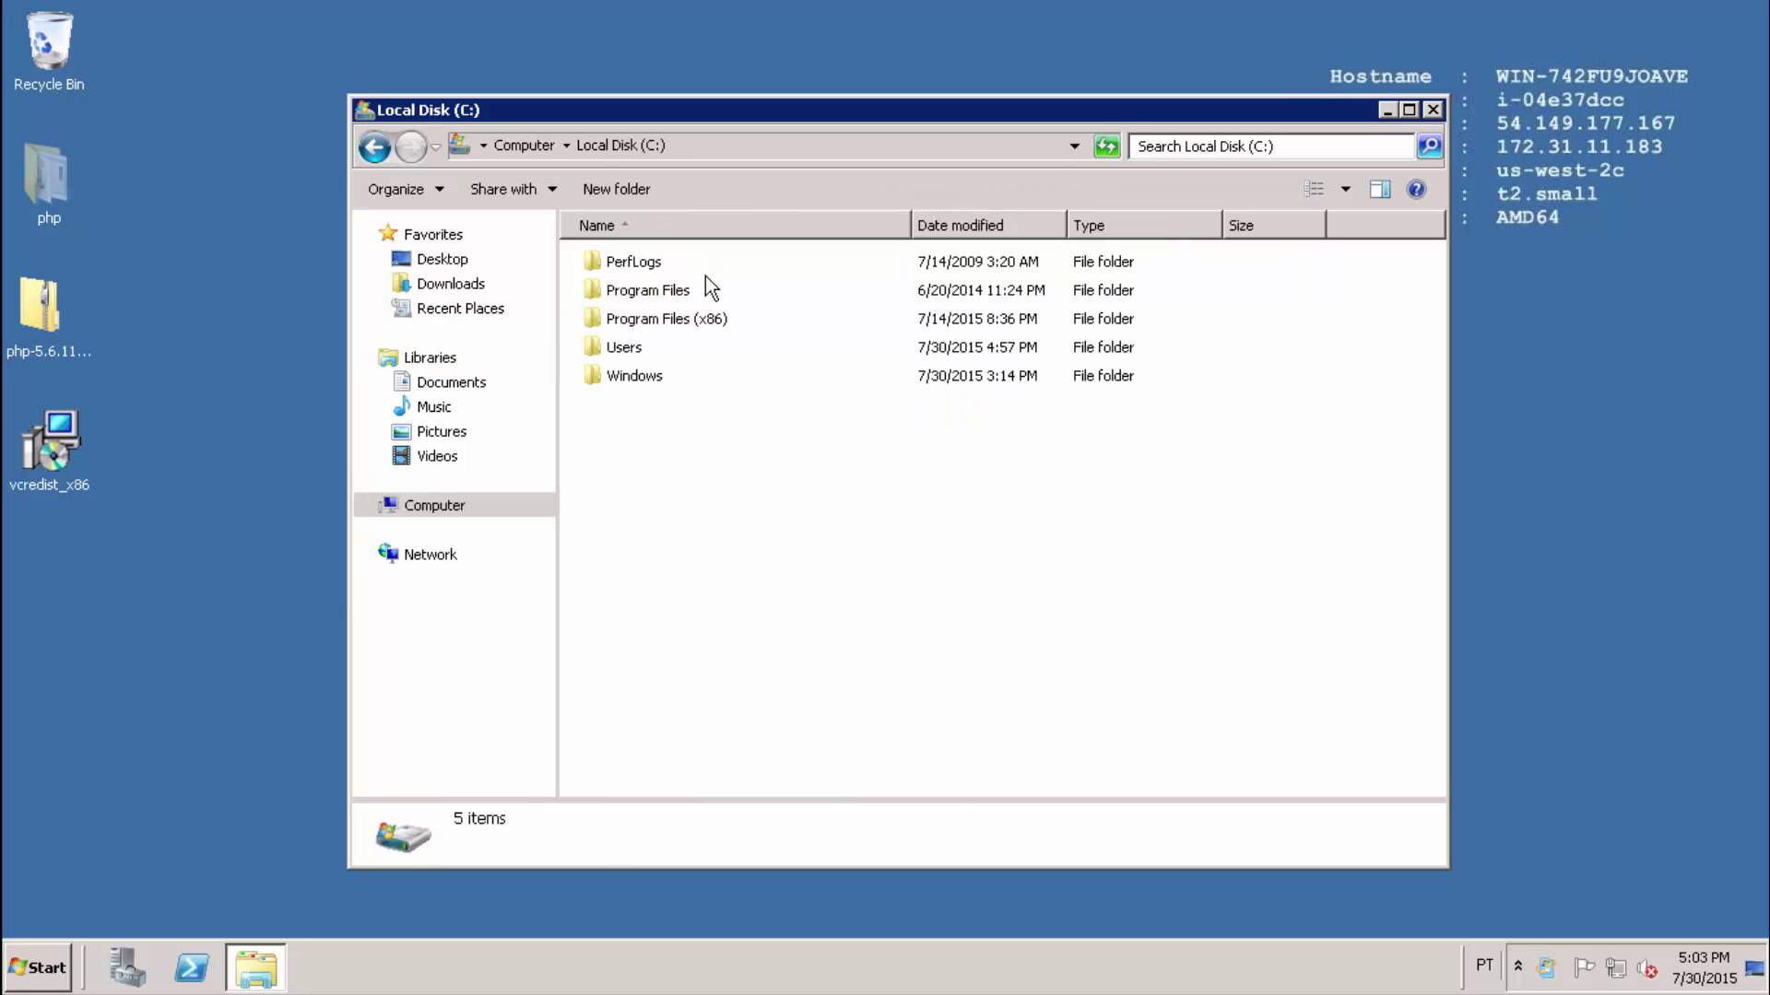
pyautogui.rightClick(646, 467)
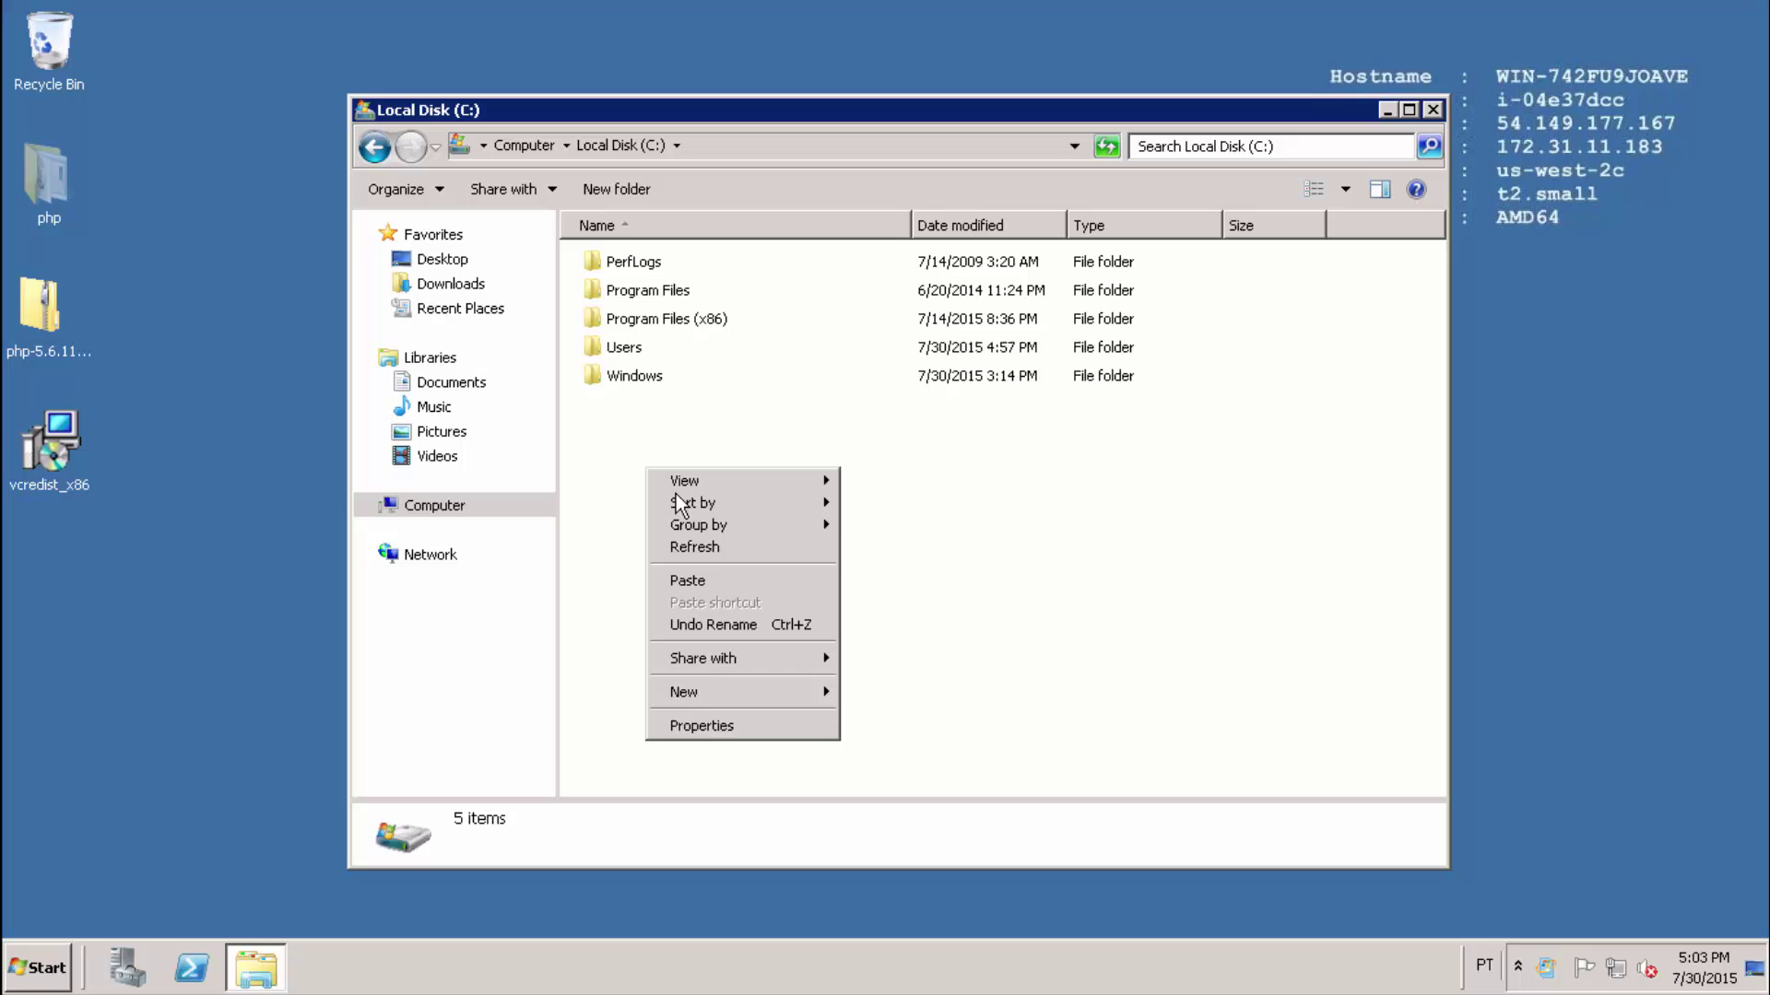
pyautogui.click(708, 583)
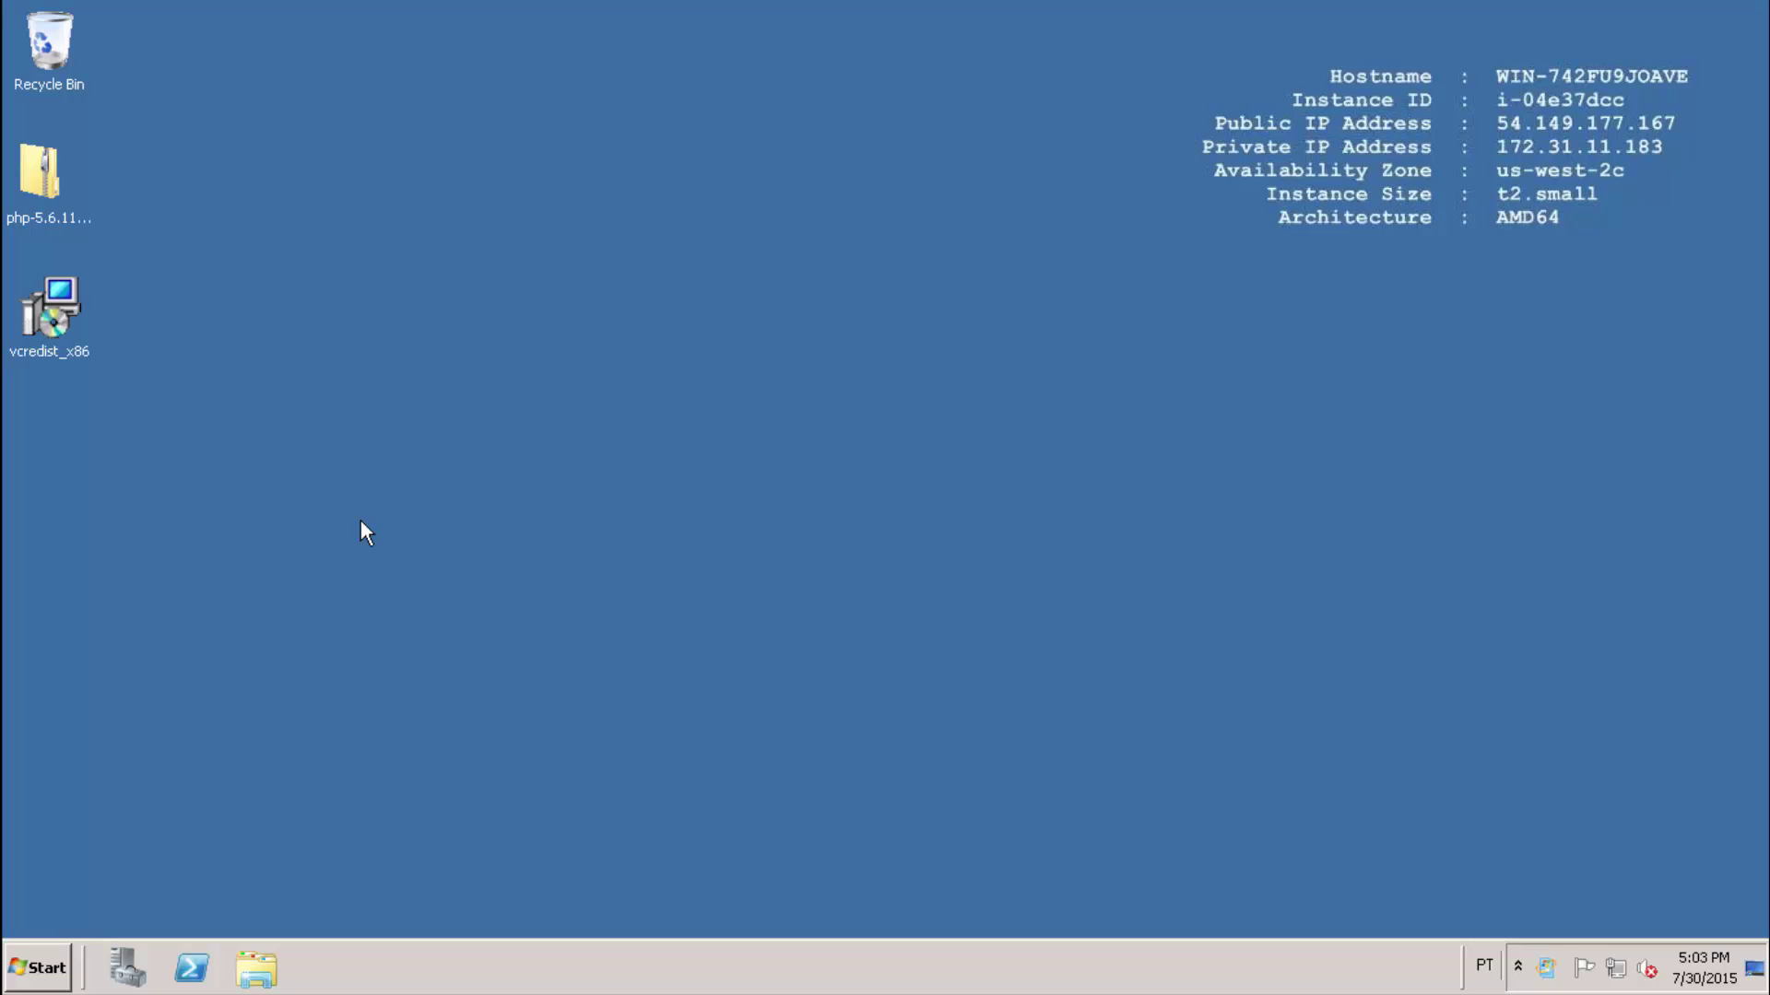
# Open Environment Variables via Computer Properties and Advanced system settings.
pyautogui.click(31, 975)
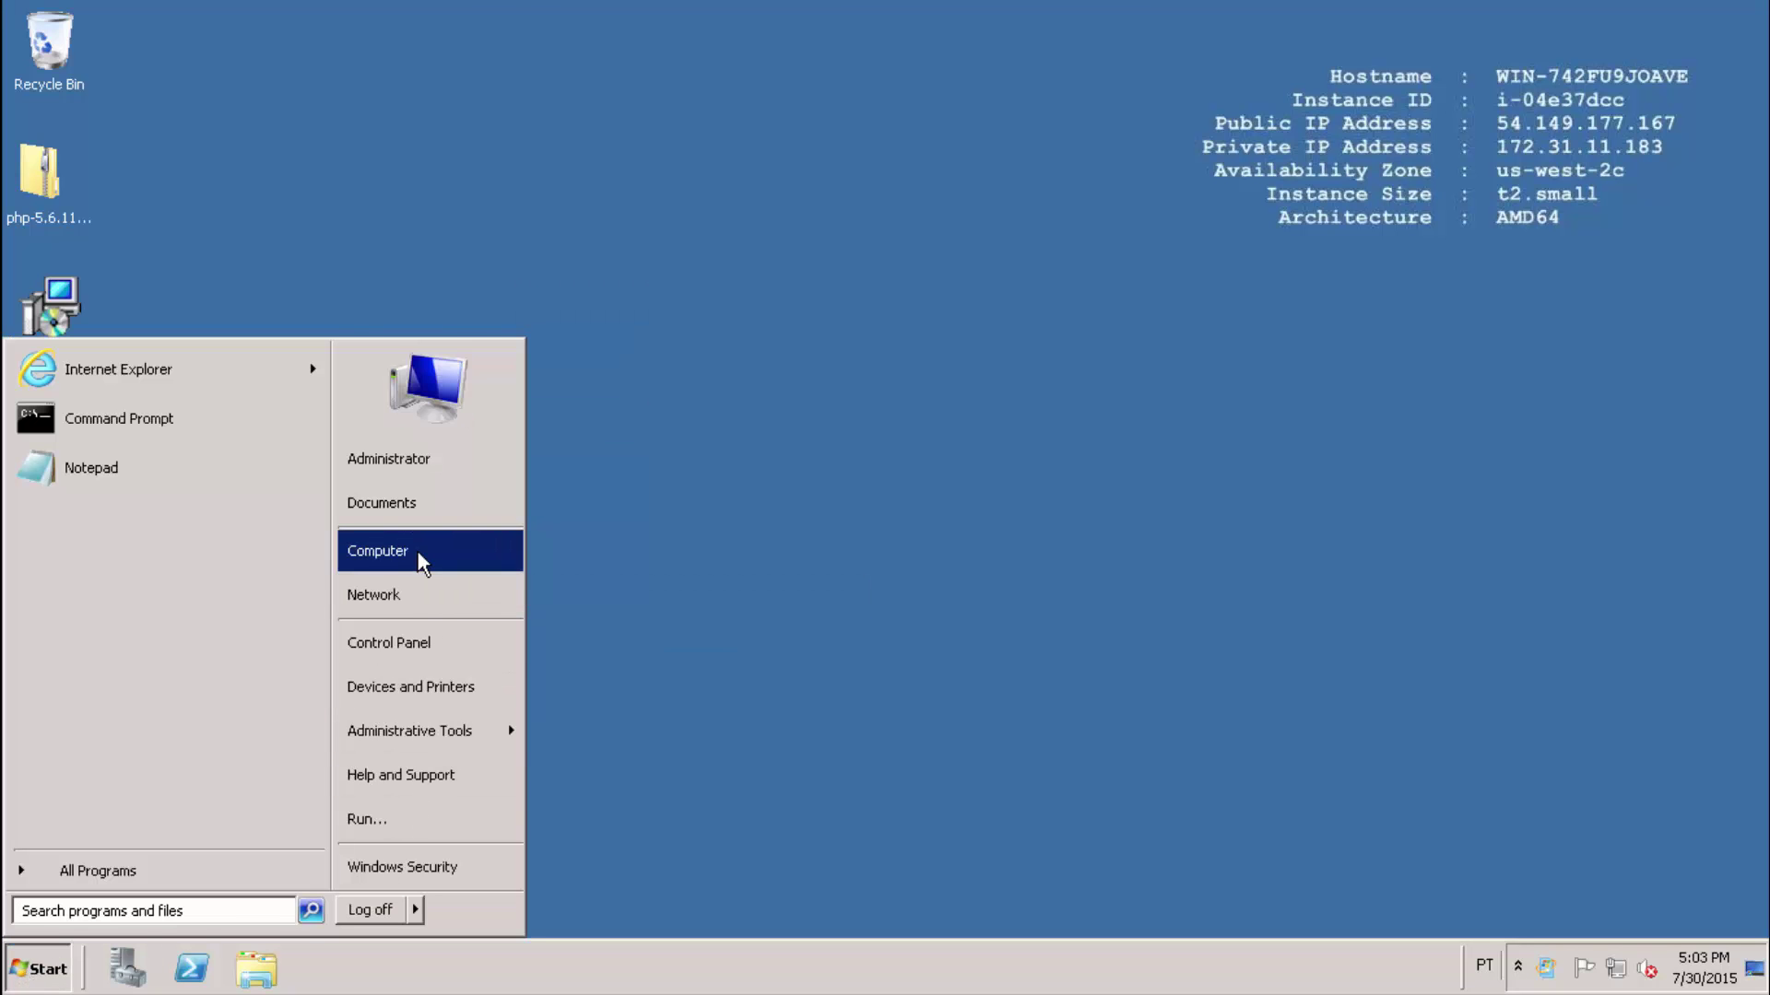
pyautogui.rightClick(418, 551)
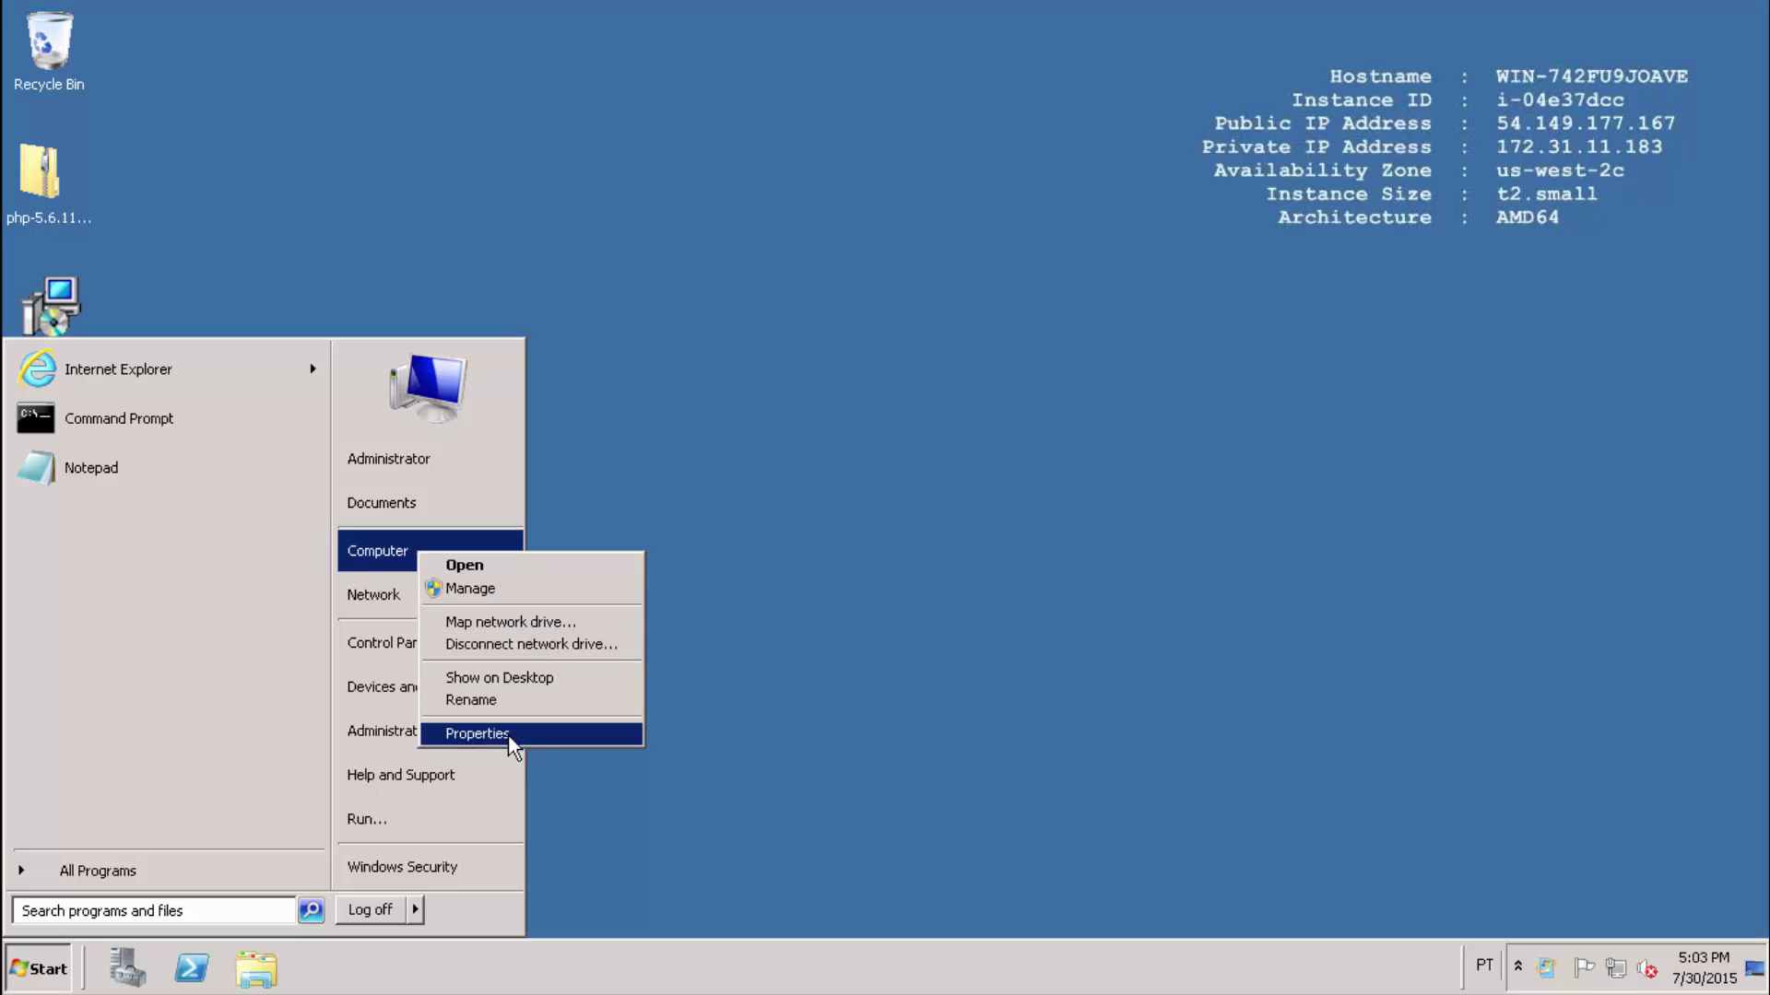
pyautogui.click(483, 734)
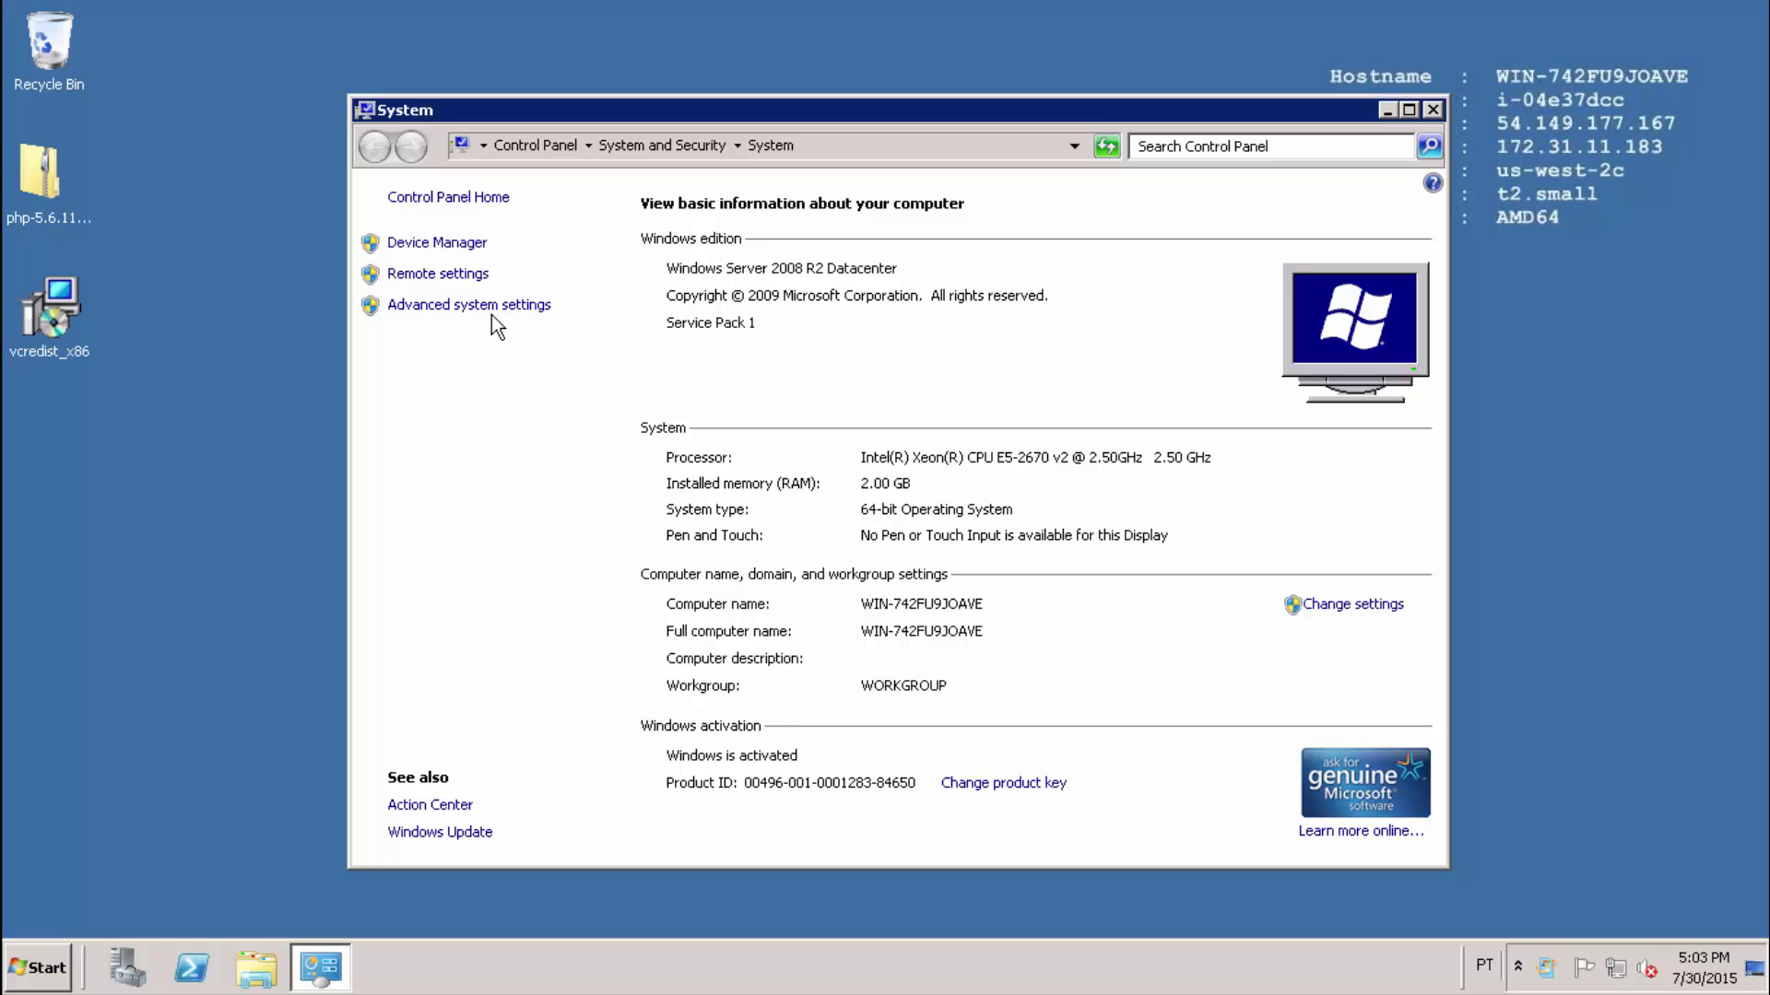
pyautogui.click(461, 305)
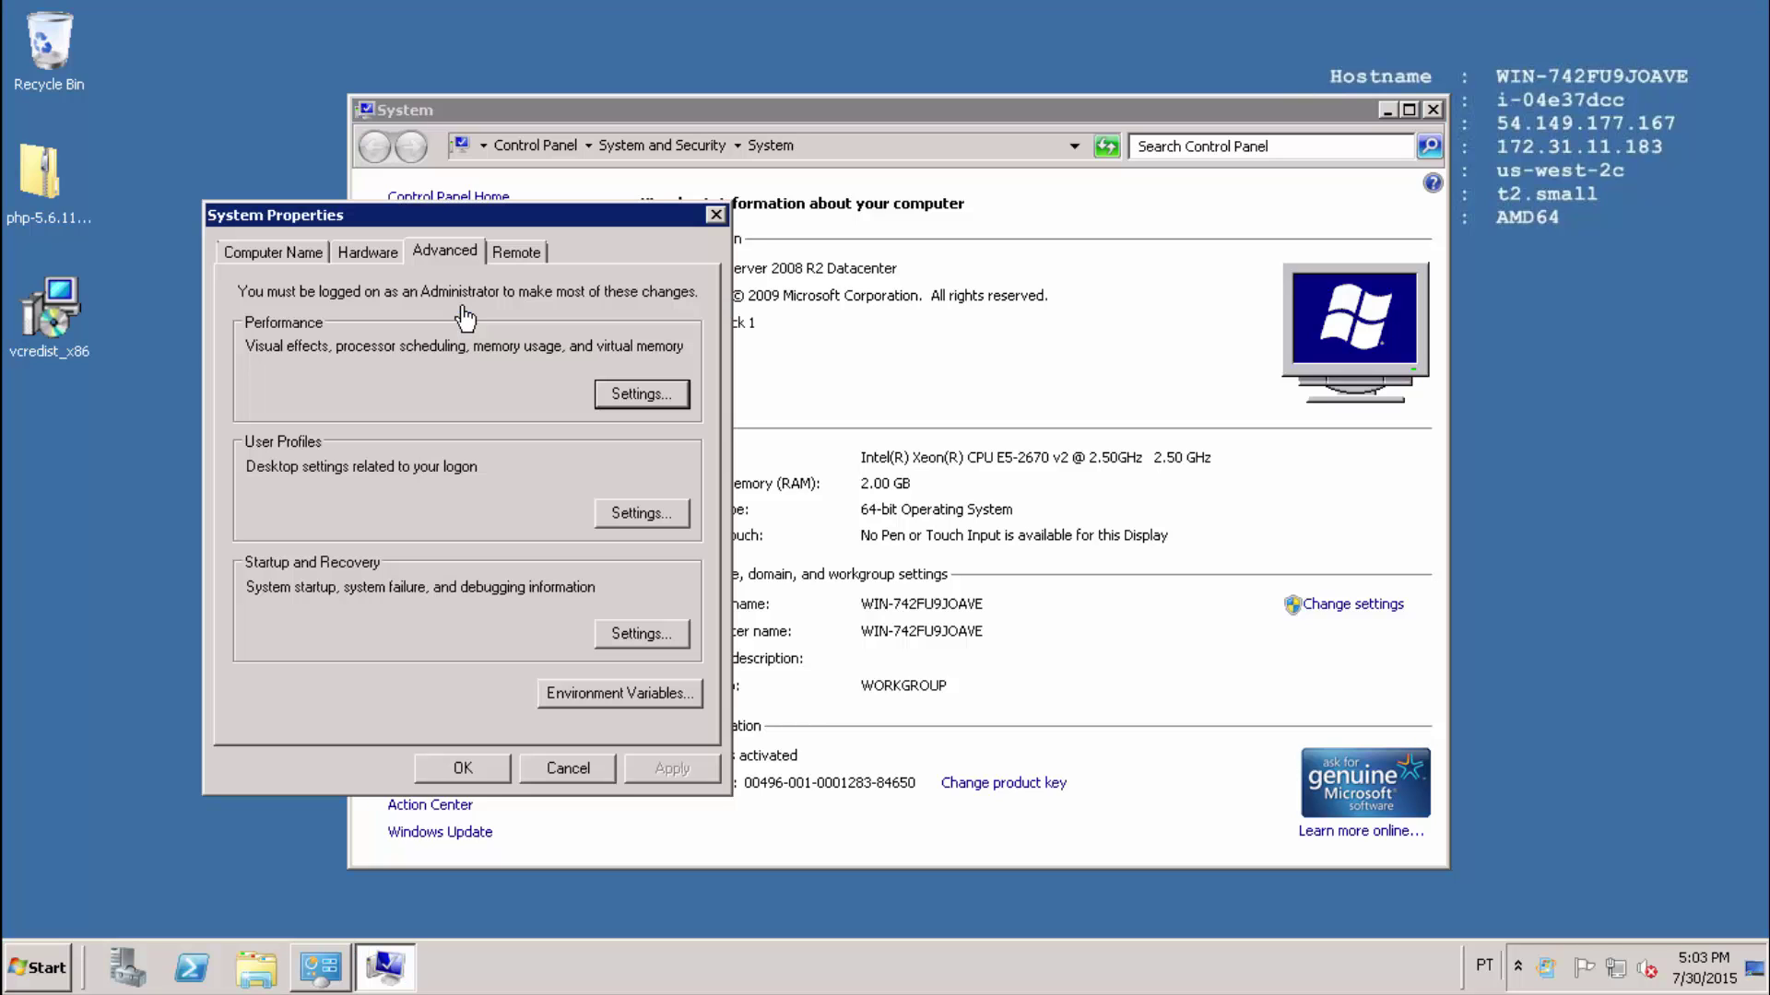
pyautogui.click(606, 693)
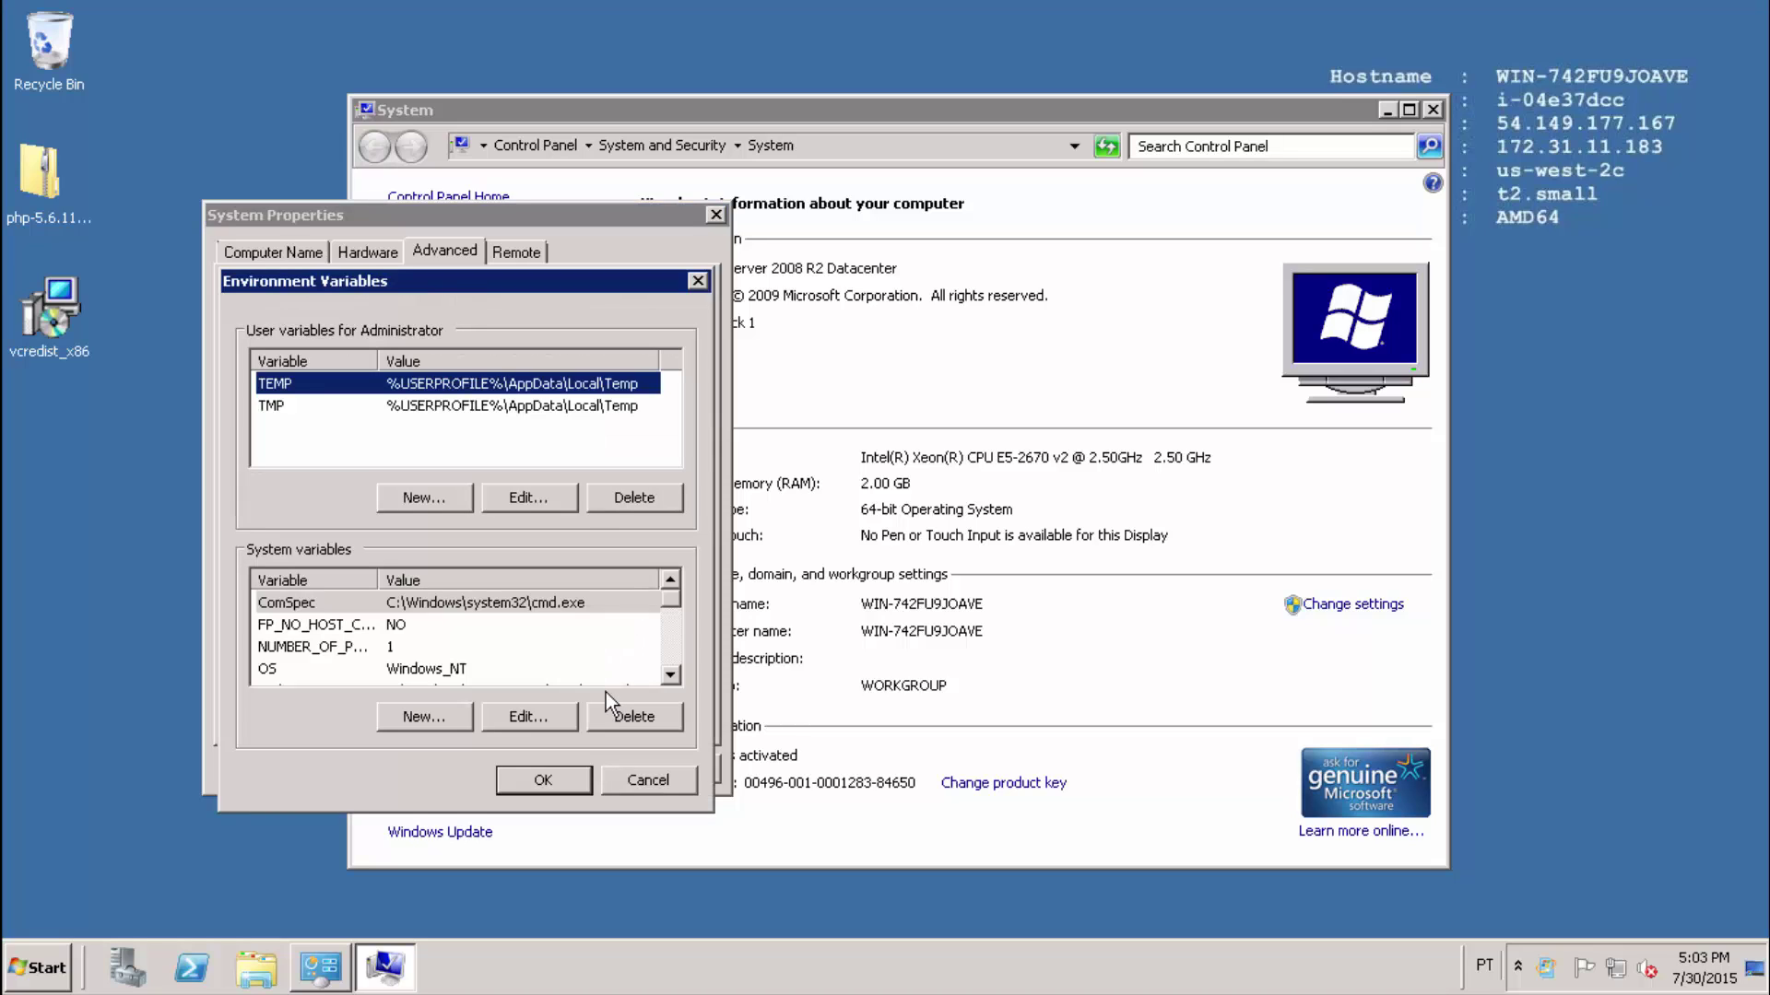
pyautogui.click(670, 677)
pyautogui.click(670, 678)
pyautogui.click(670, 678)
pyautogui.click(670, 678)
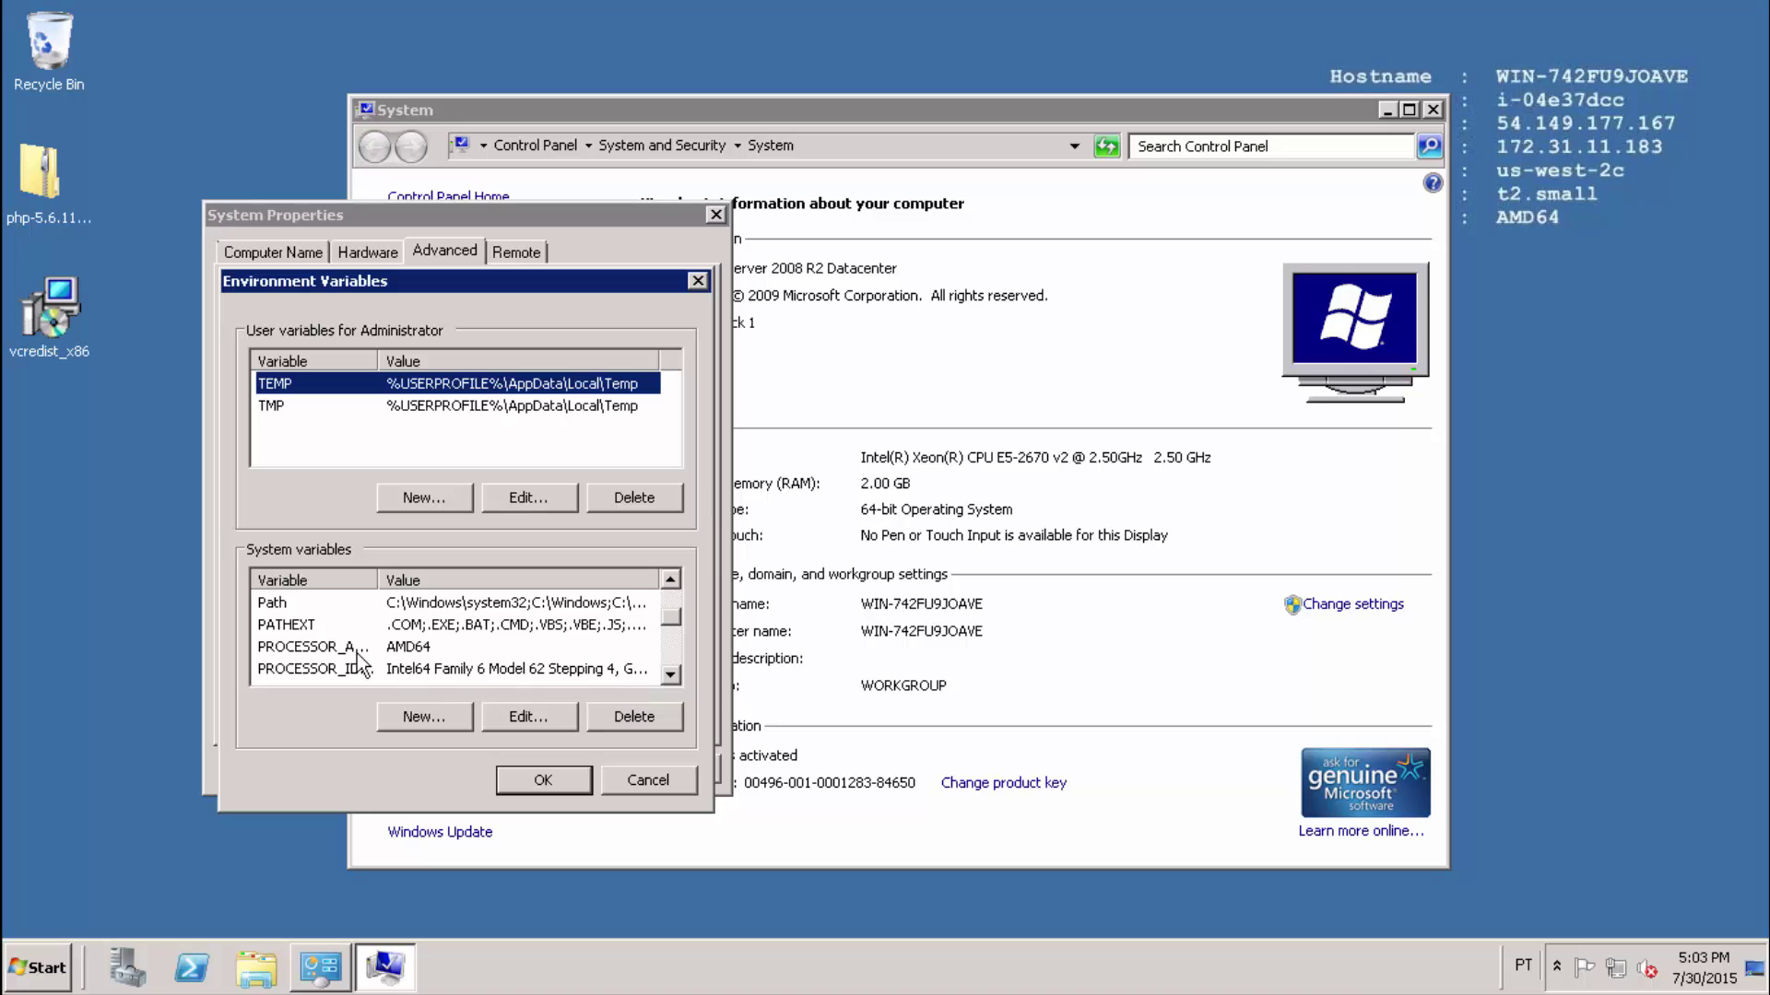
# Append ;c:\php to the end of the system Path variable and save.
pyautogui.click(316, 608)
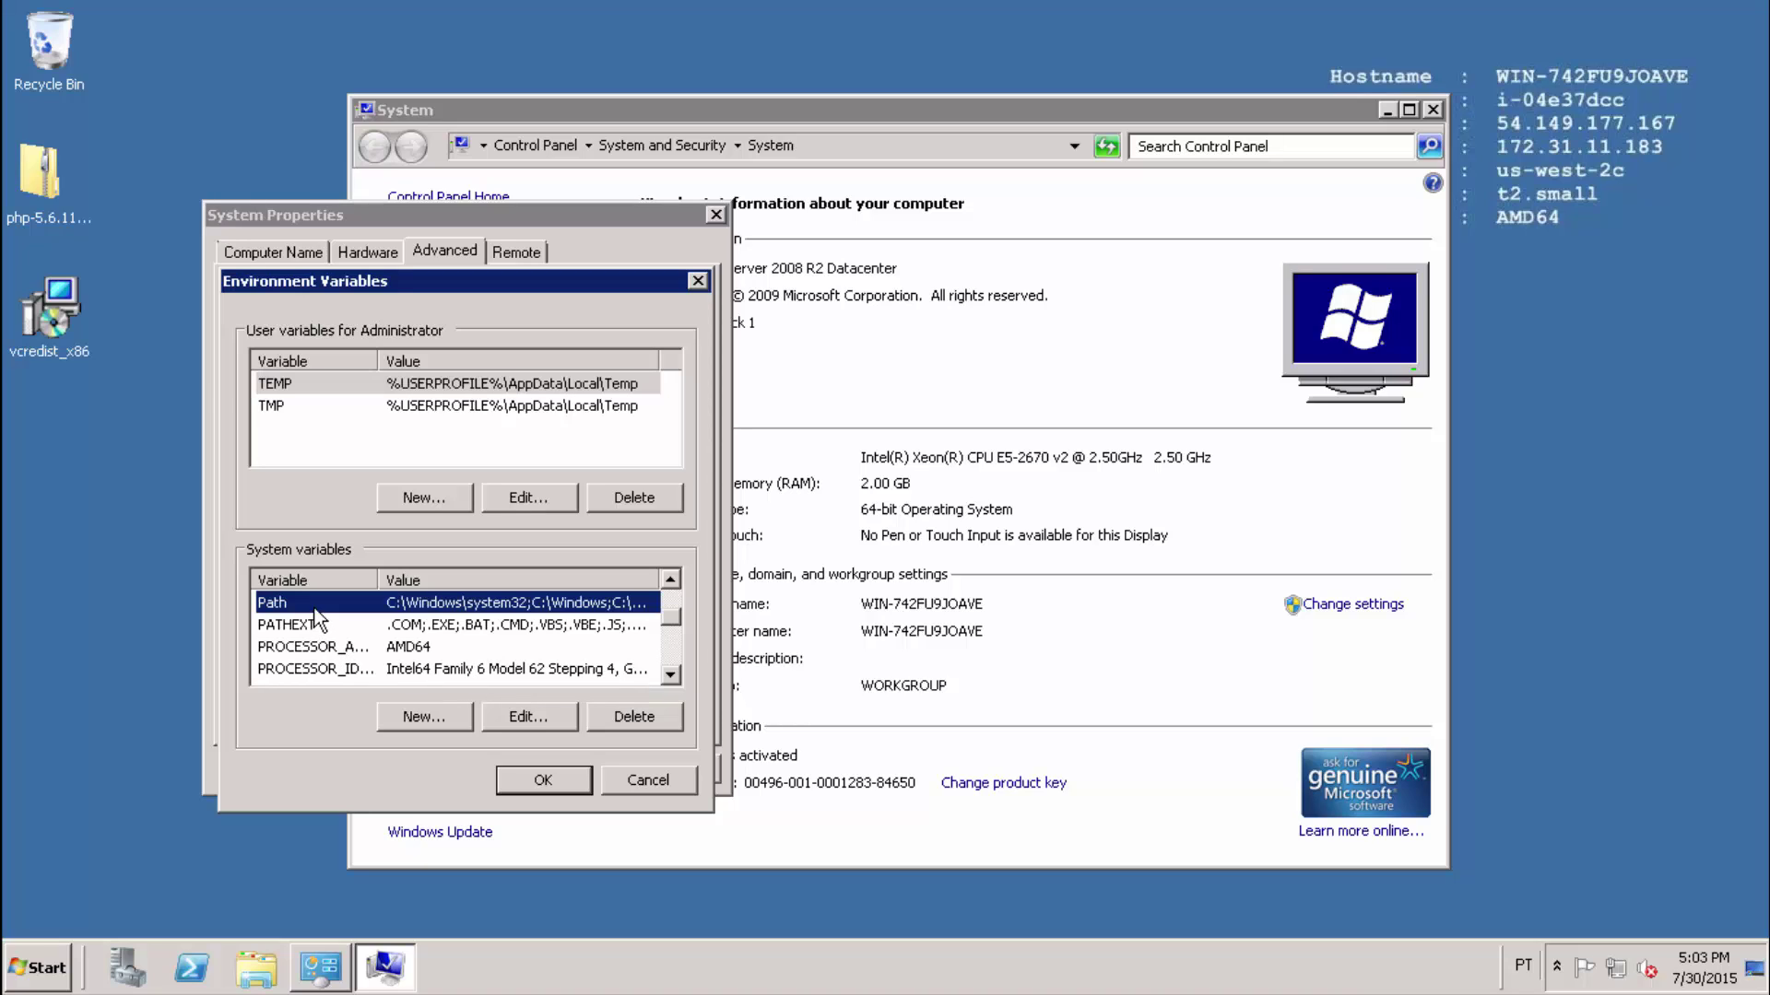
pyautogui.click(524, 721)
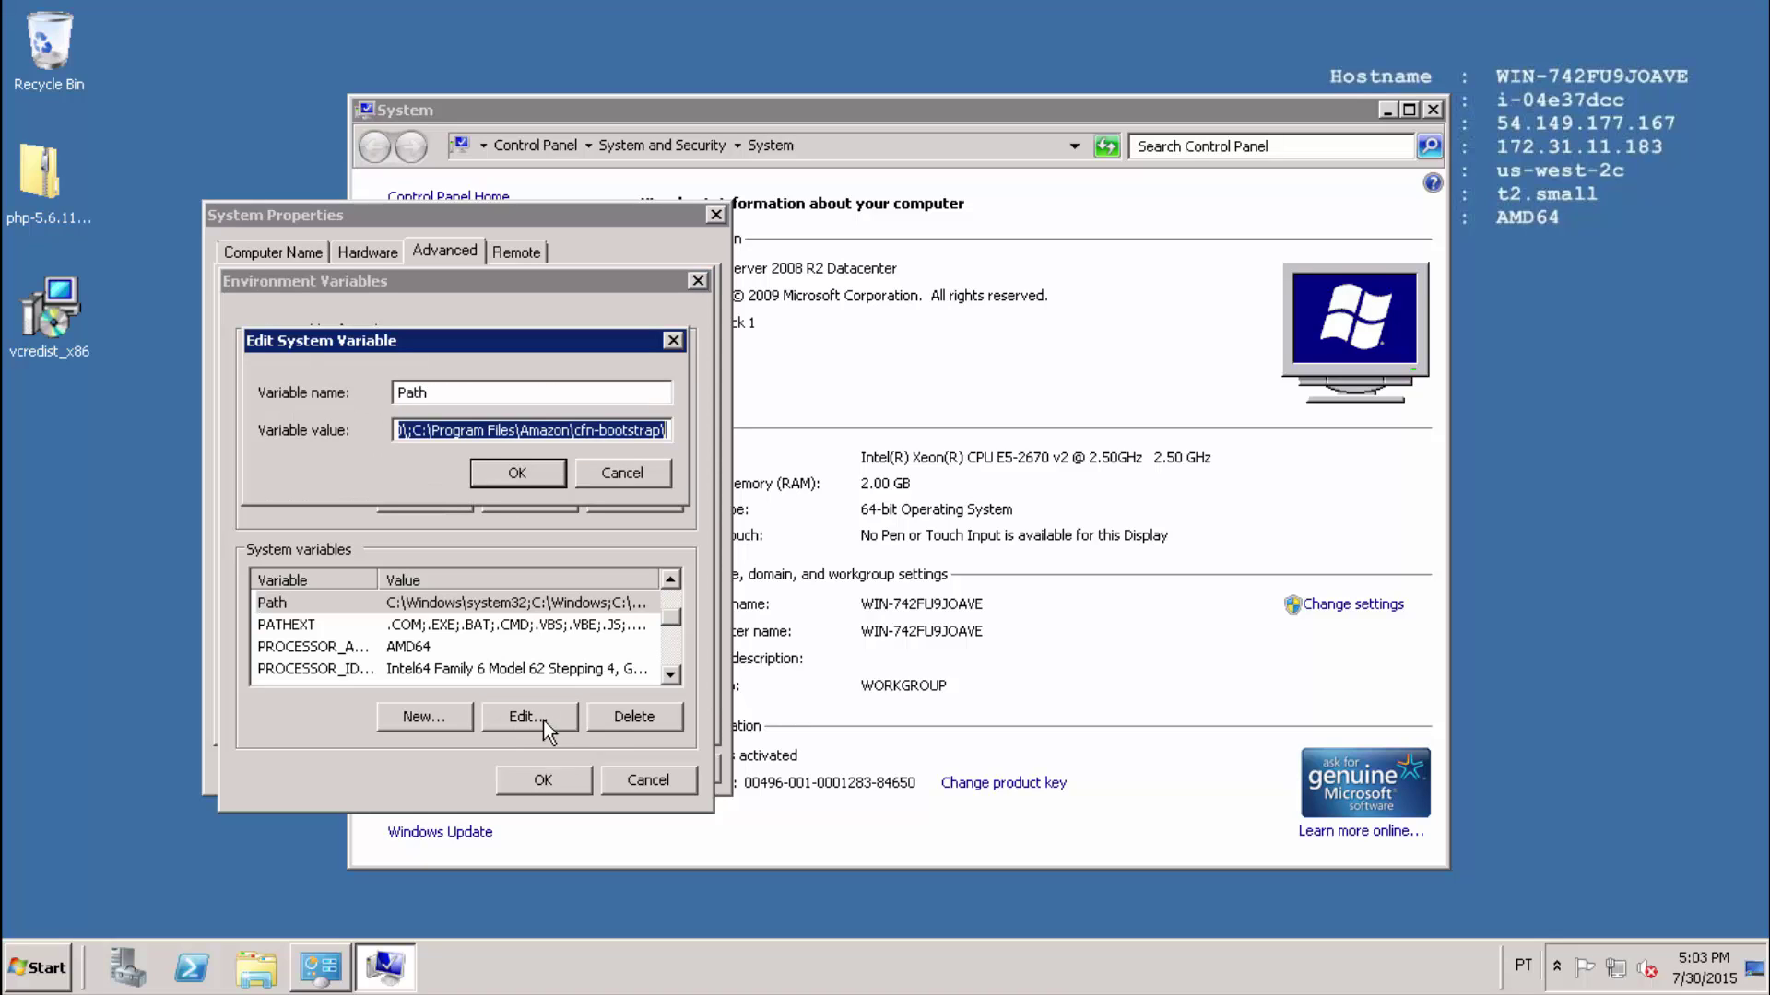
pyautogui.click(601, 431)
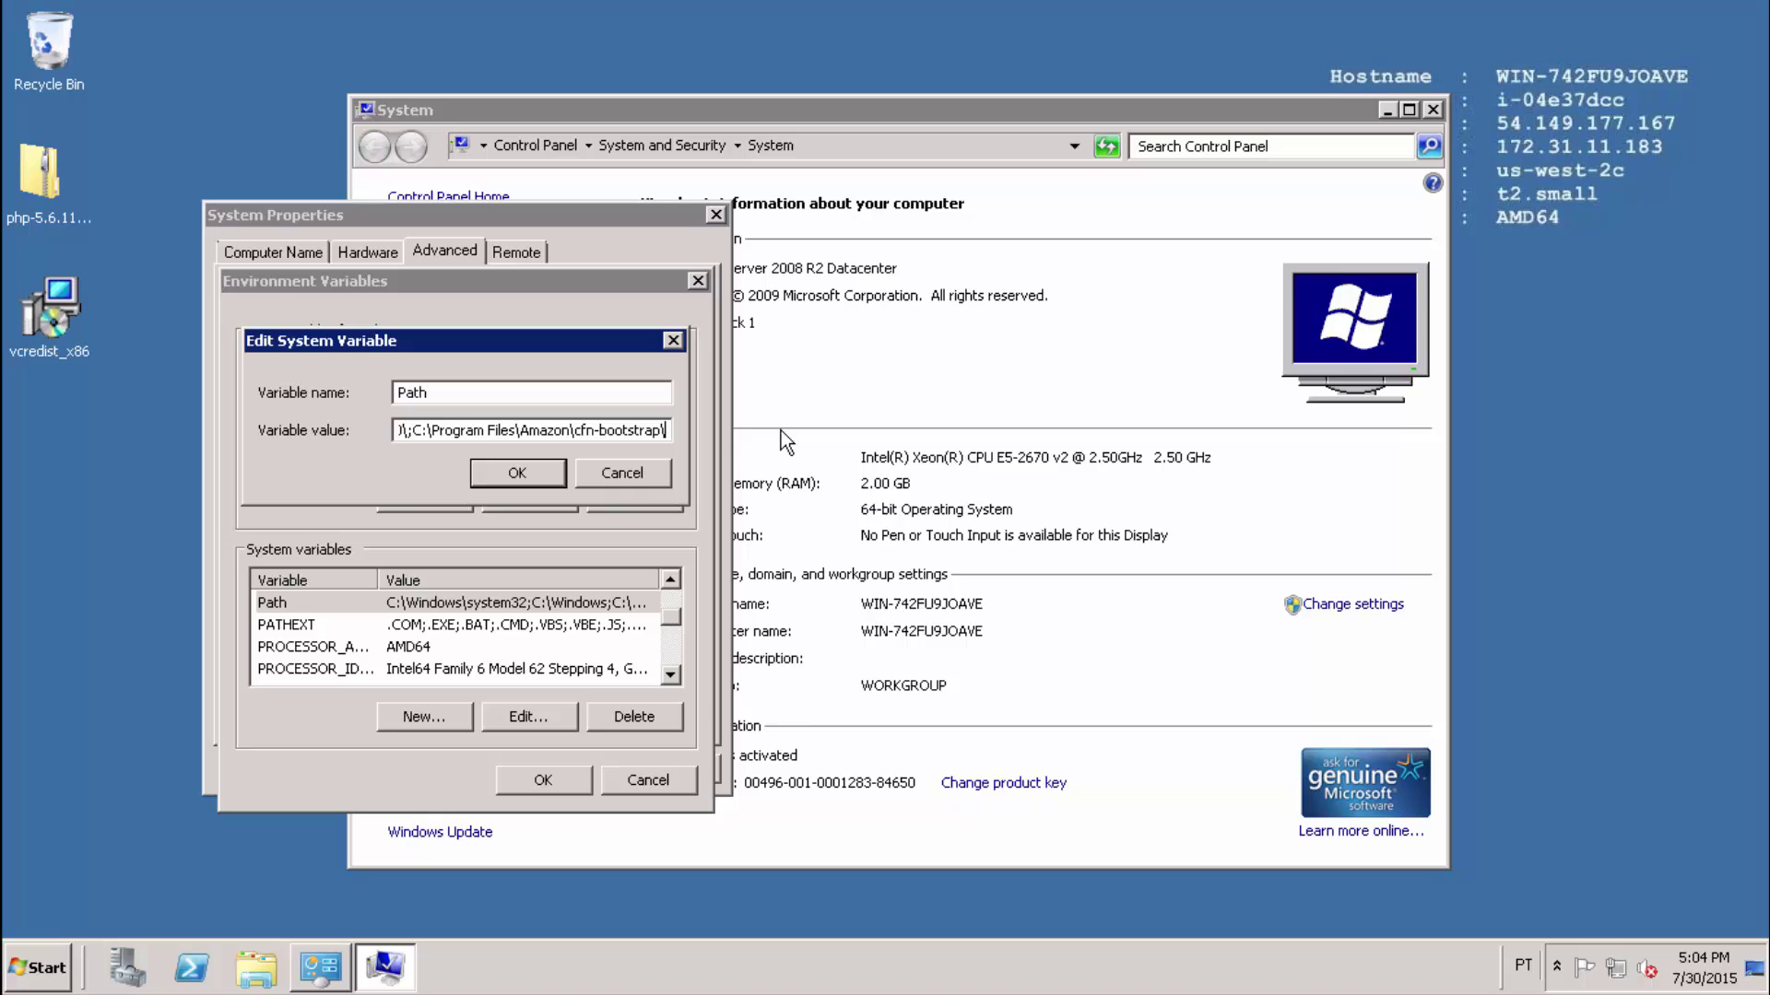
pyautogui.write(';c:\\php')
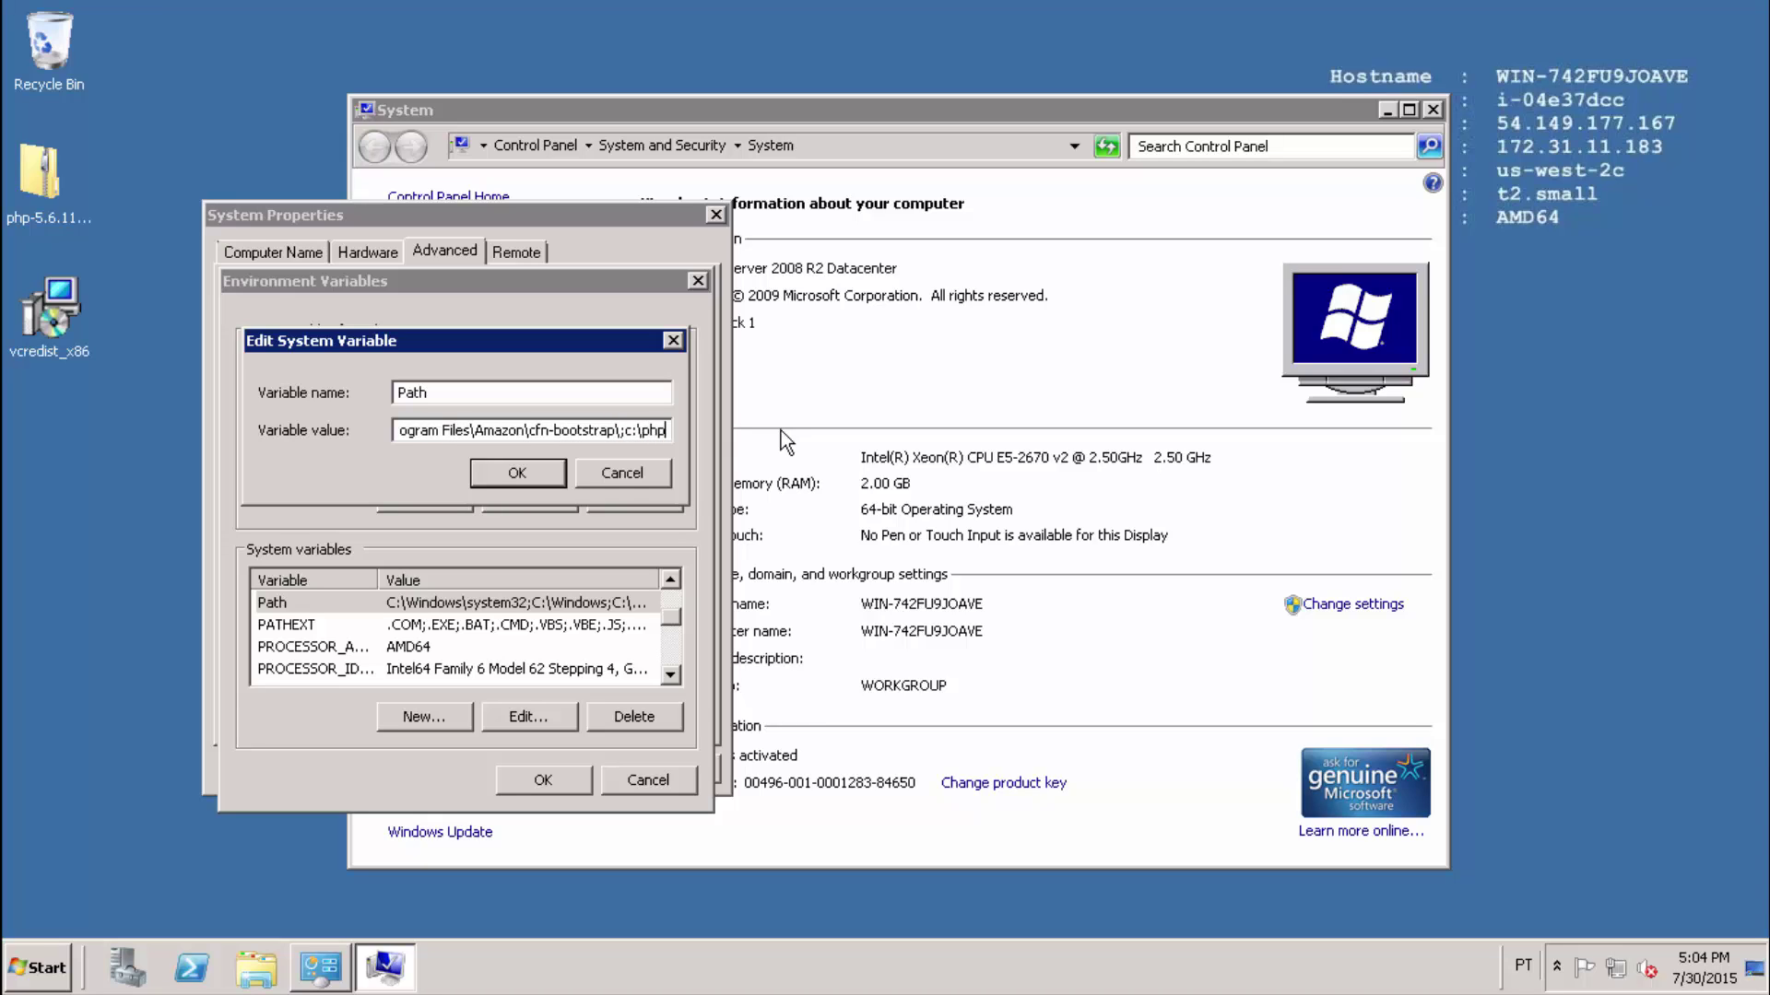
pyautogui.click(517, 474)
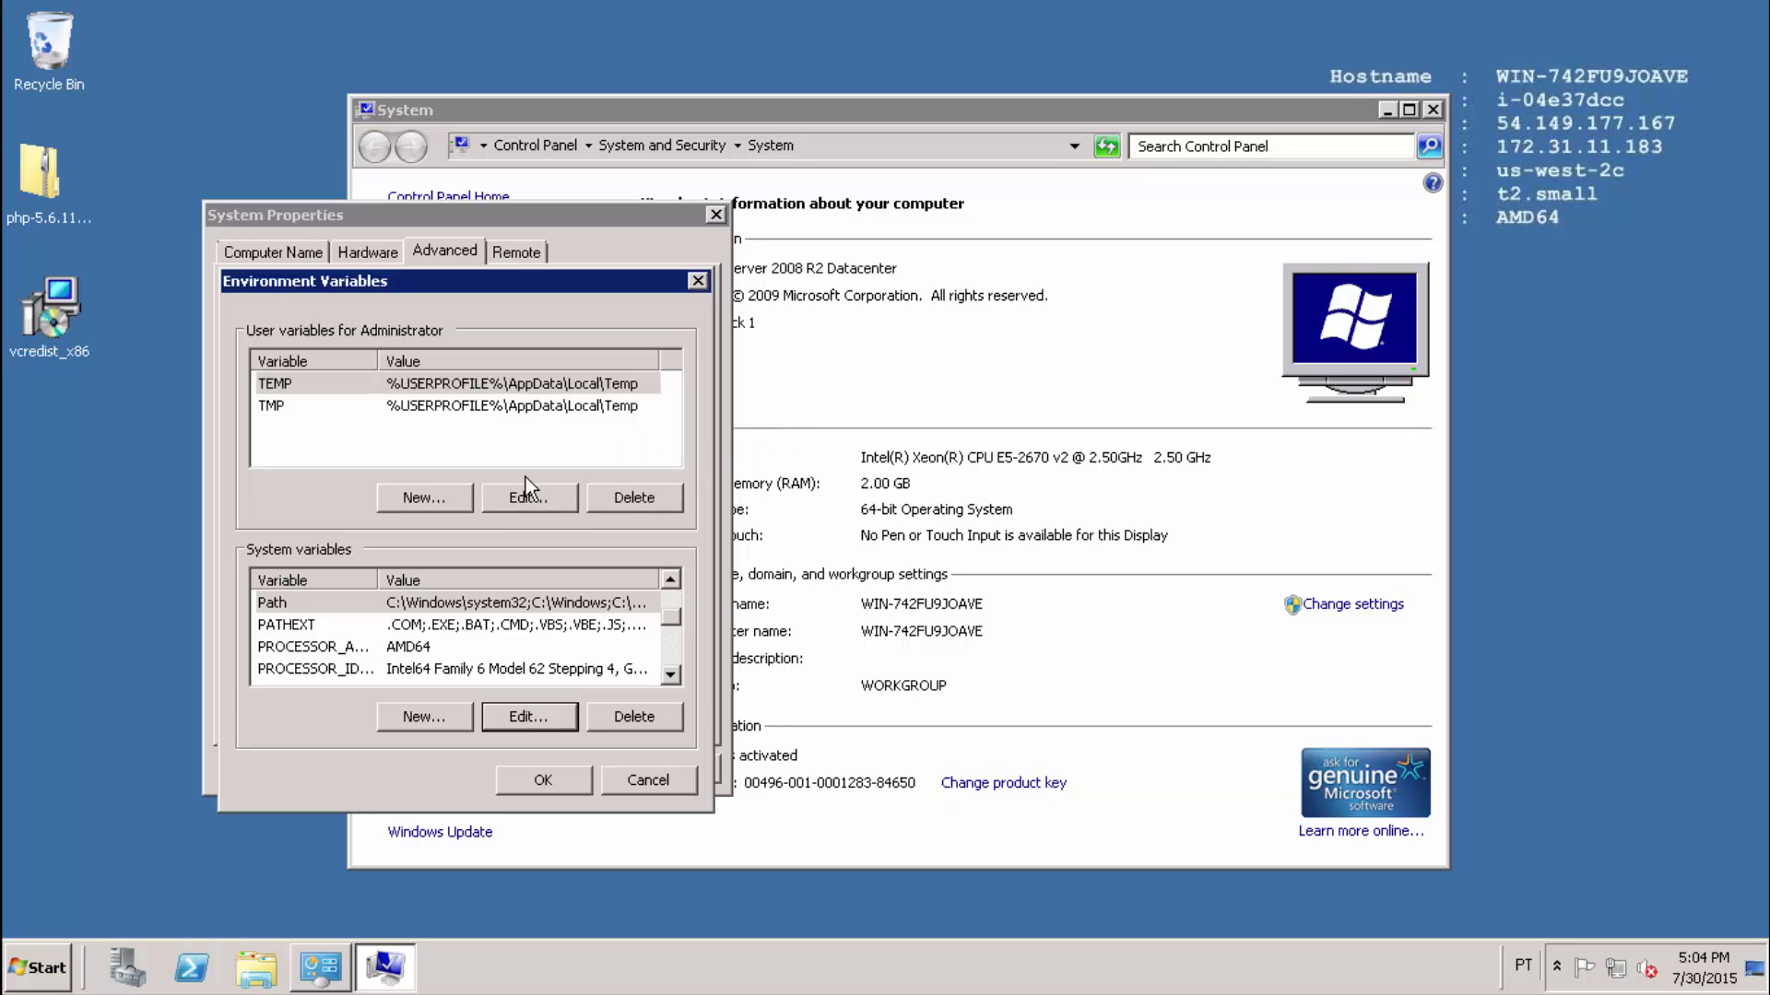
pyautogui.click(544, 781)
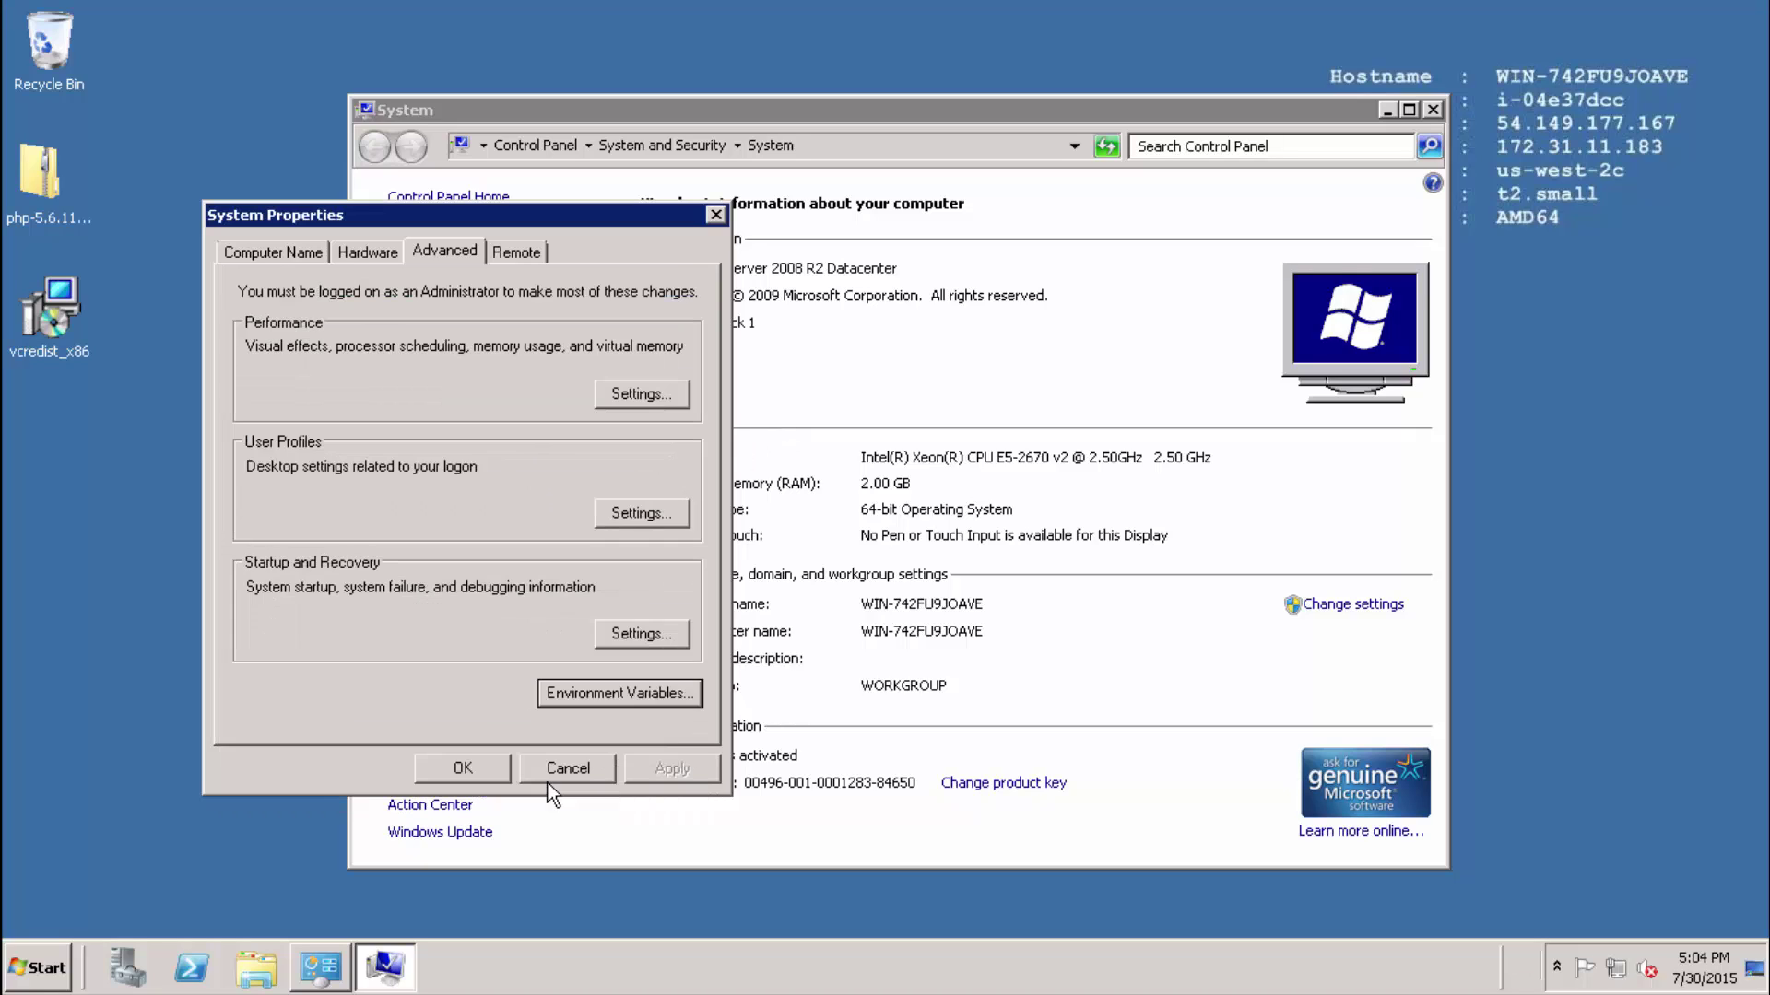
# Close System Properties and open the C:\php folder.
pyautogui.click(464, 771)
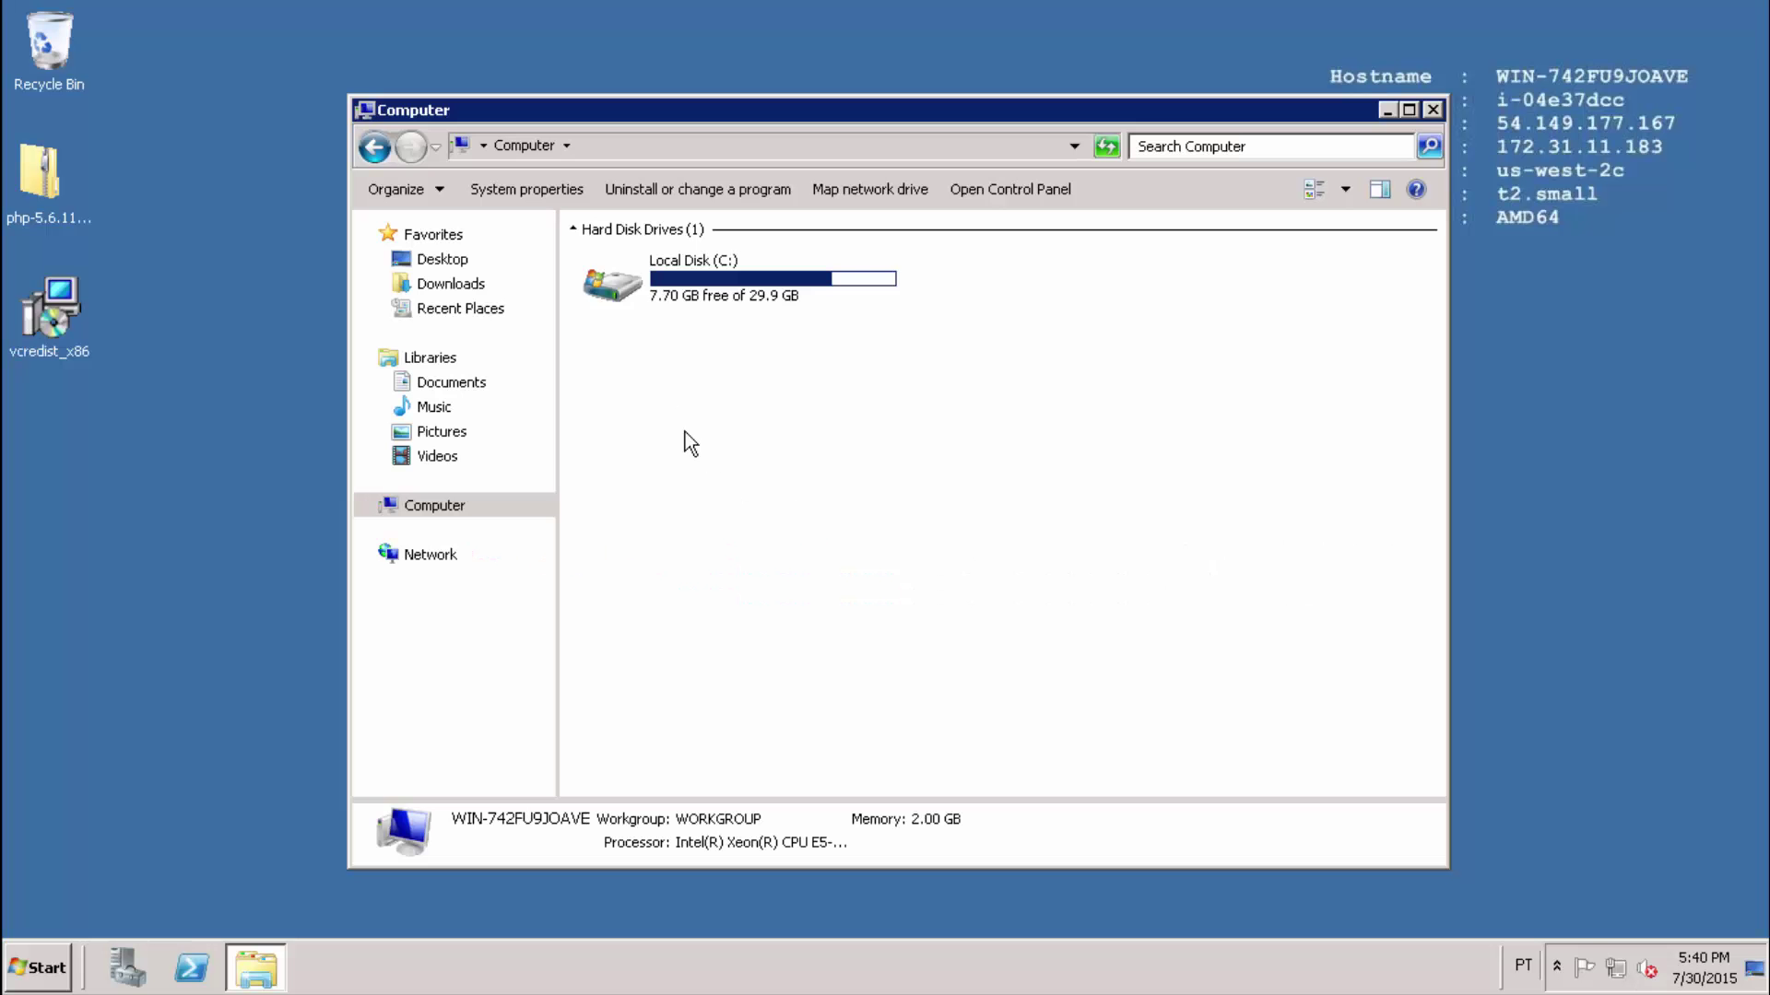
pyautogui.doubleClick(690, 293)
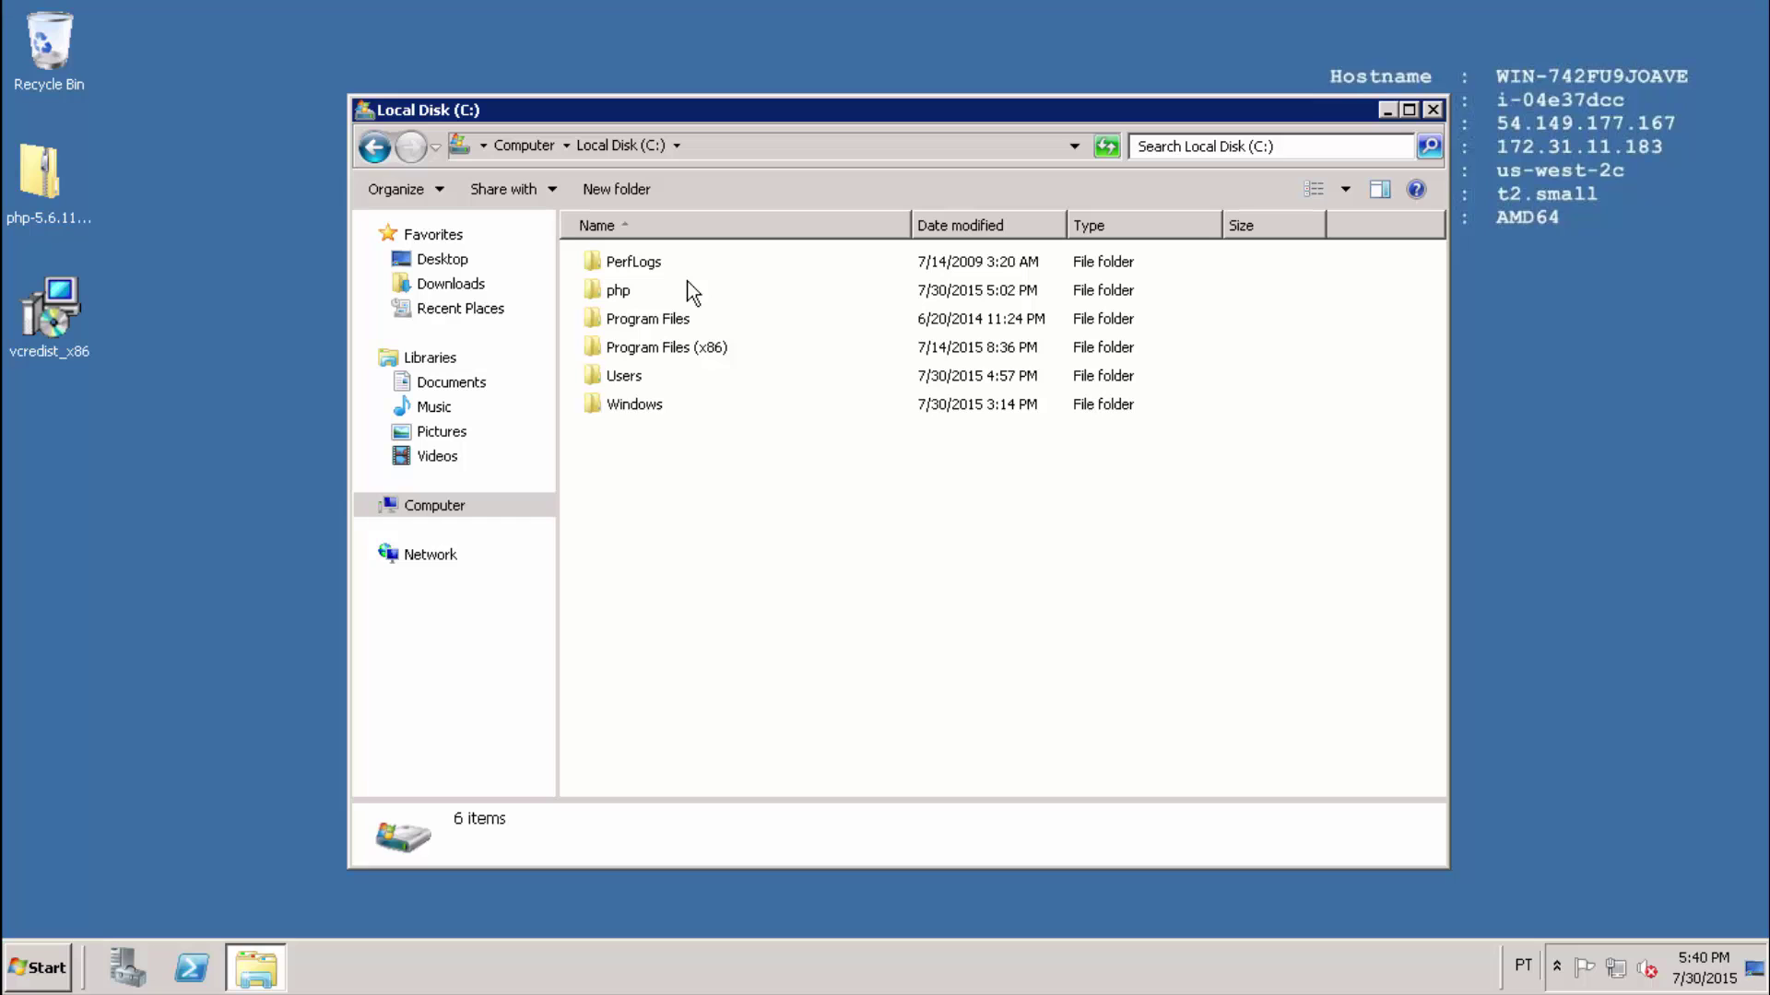
pyautogui.doubleClick(628, 293)
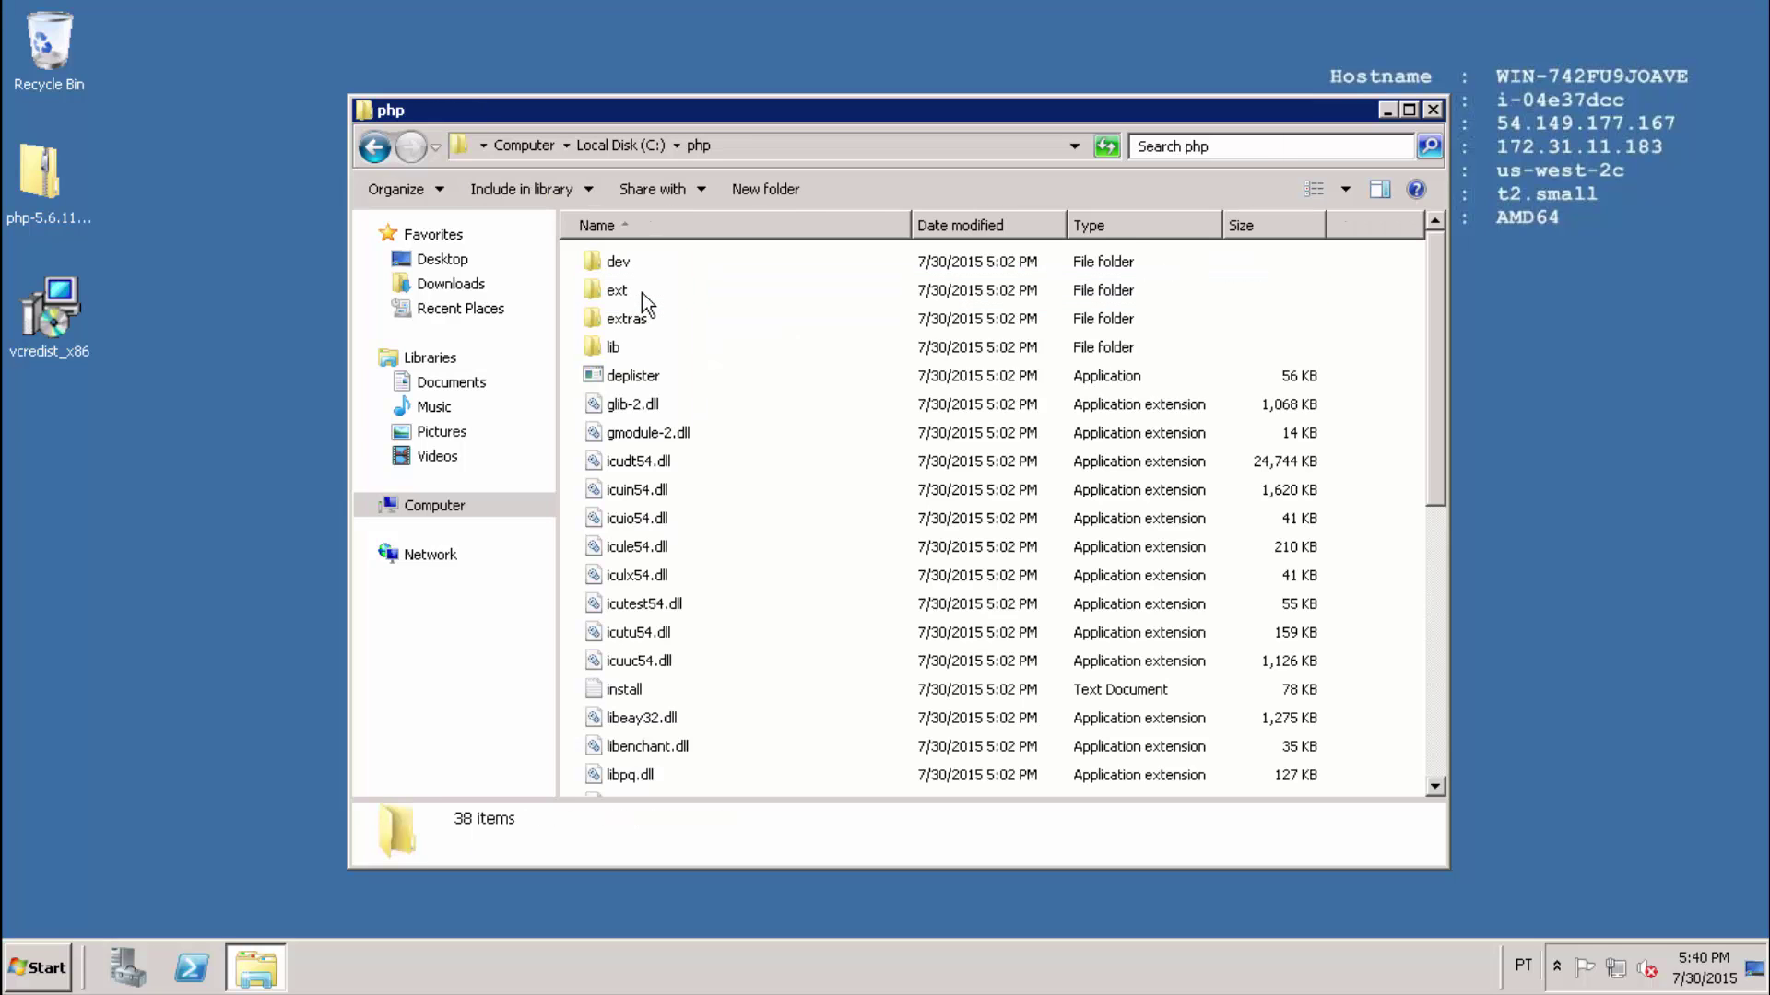
pyautogui.scroll(-4, 834, 365)
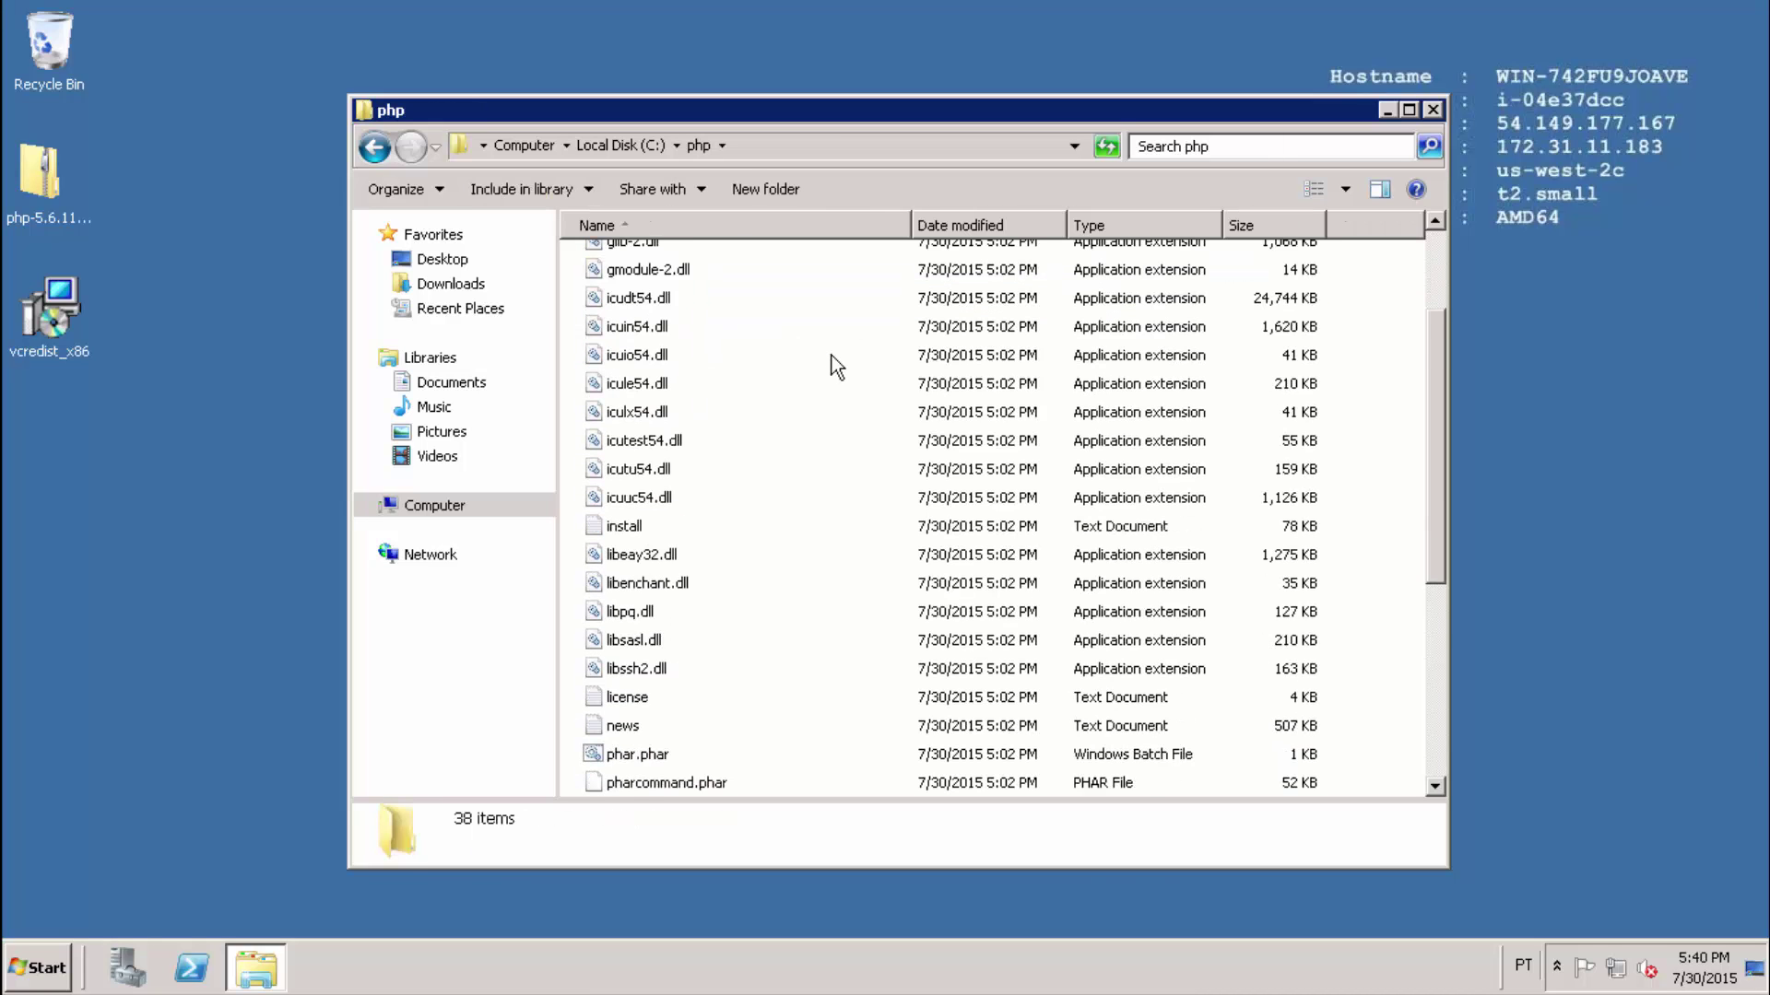
pyautogui.scroll(-2, 833, 365)
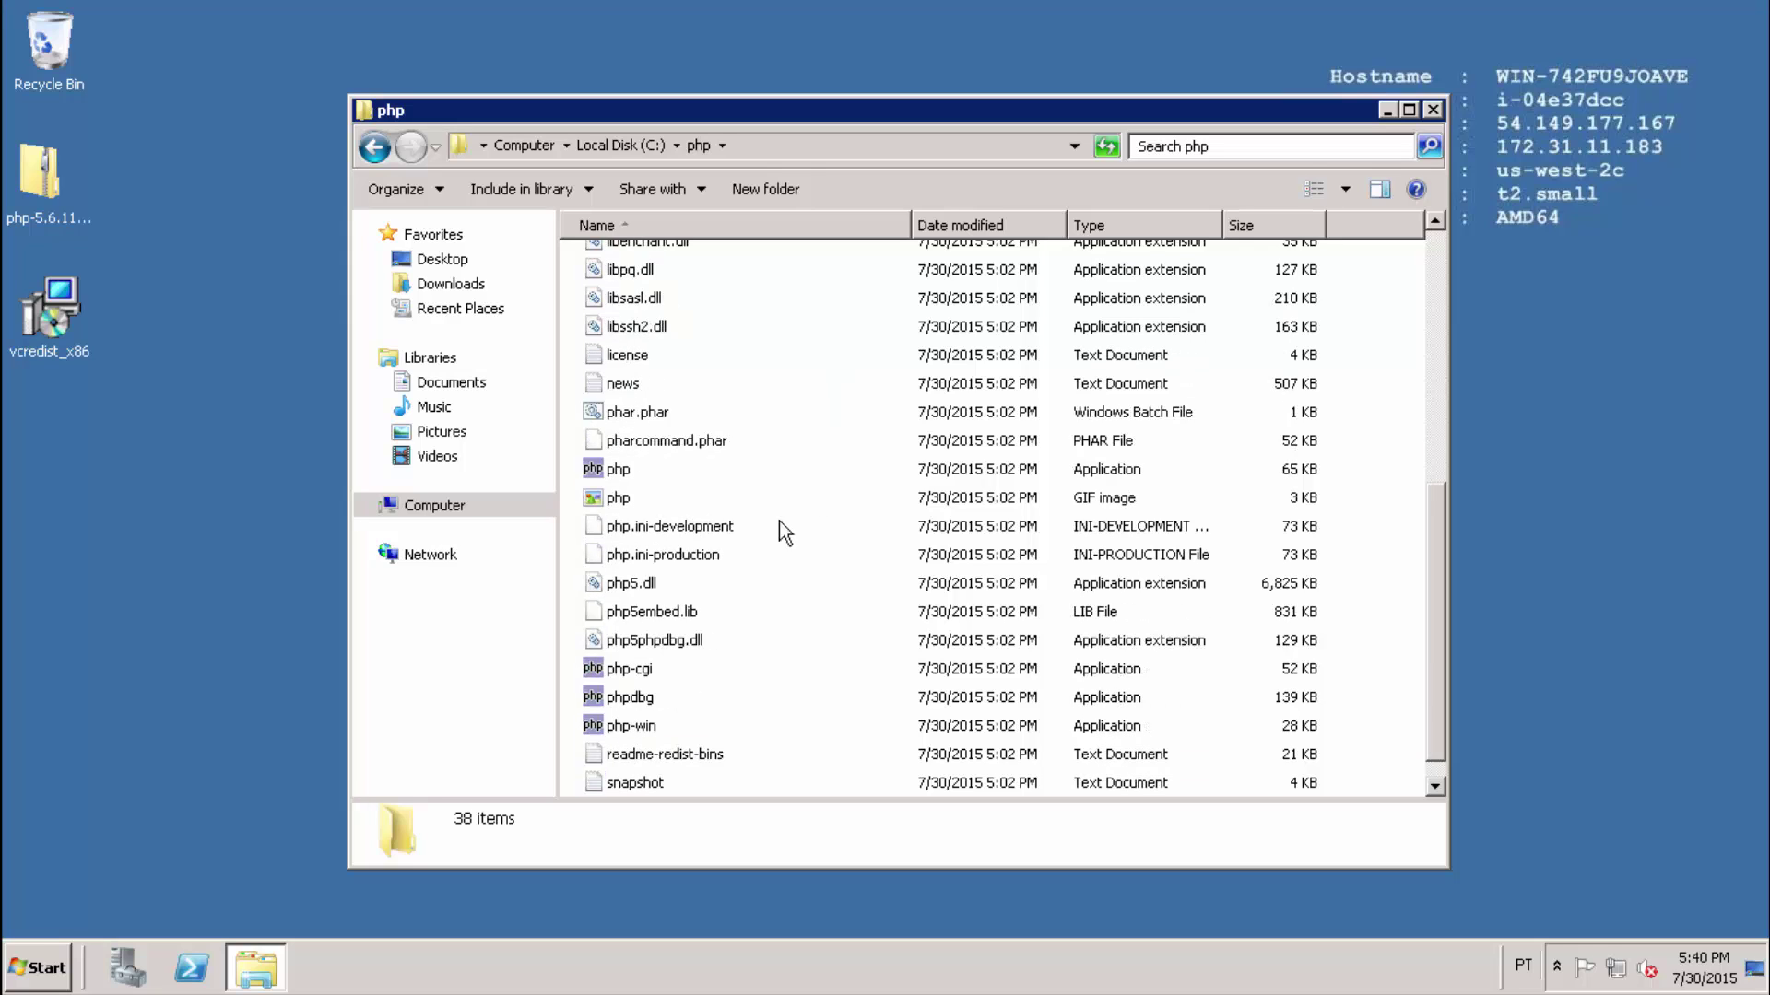
# Rename php.ini-production to php.ini, confirming the extension change.
pyautogui.click(705, 561)
pyautogui.rightClick(703, 557)
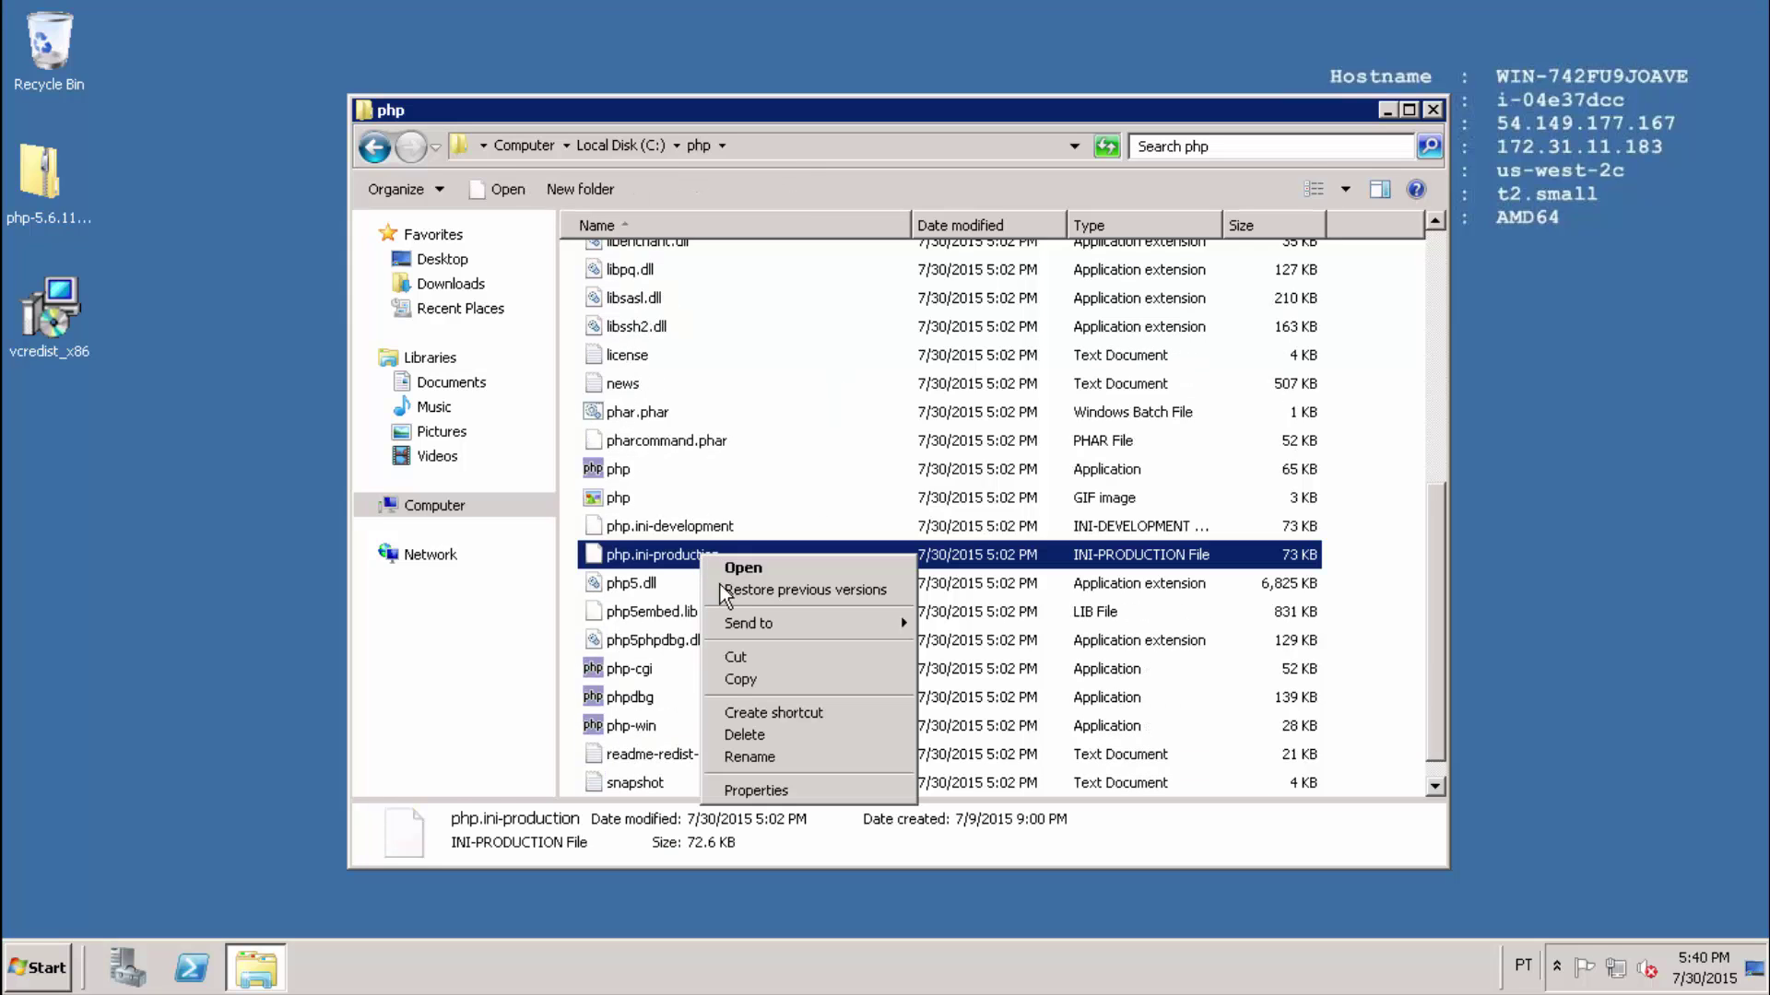
pyautogui.click(799, 757)
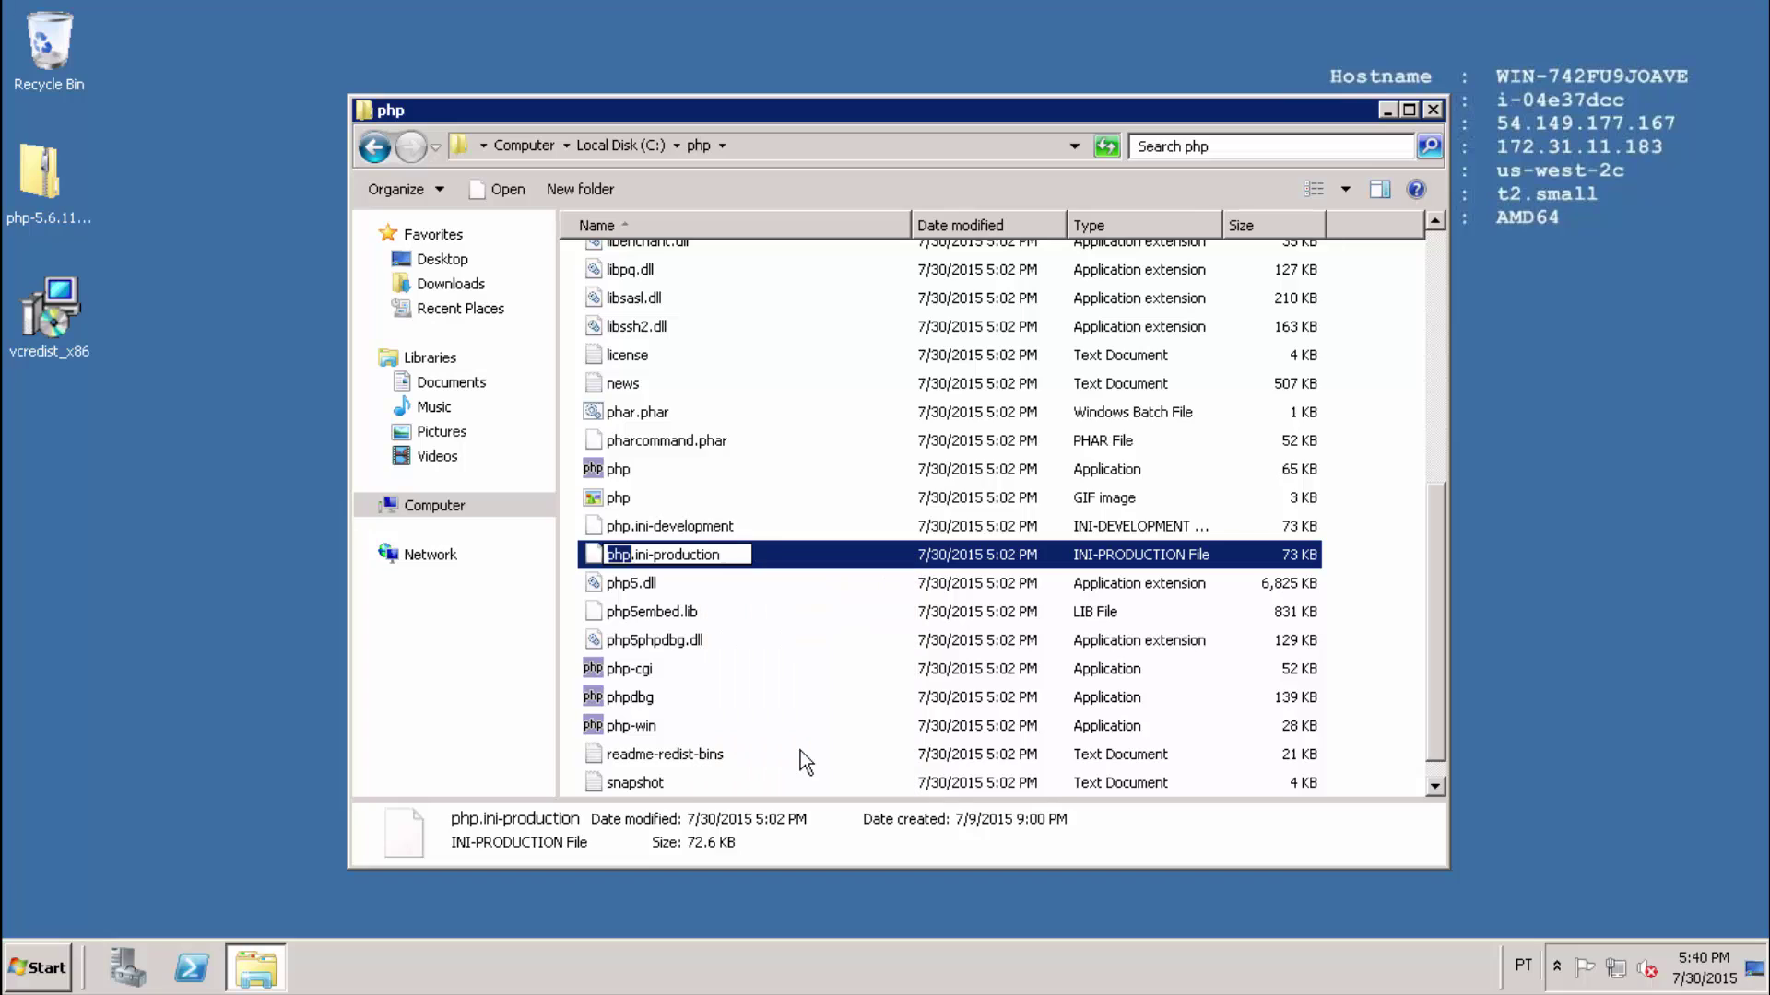
pyautogui.press('Right')
pyautogui.press('Right')
pyautogui.press('Right')
pyautogui.press('Right')
pyautogui.press('Right')
pyautogui.hotkey('shift', 'End')
pyautogui.press('Delete')
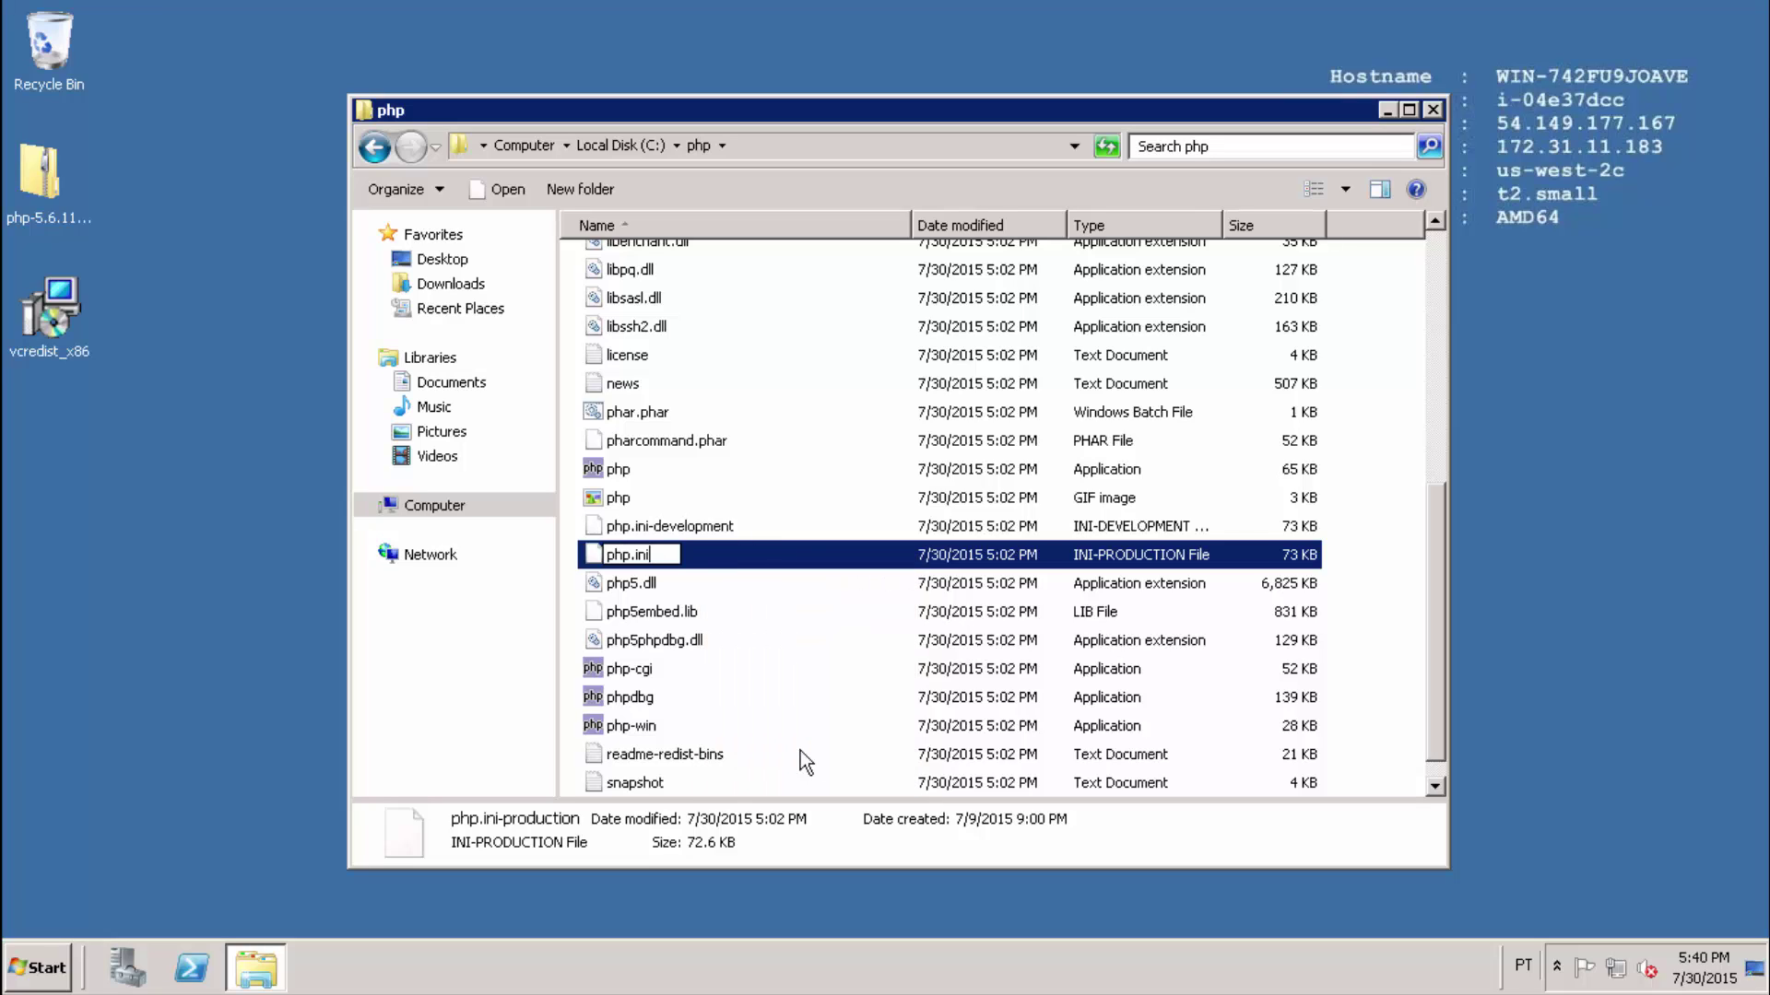
pyautogui.press('Return')
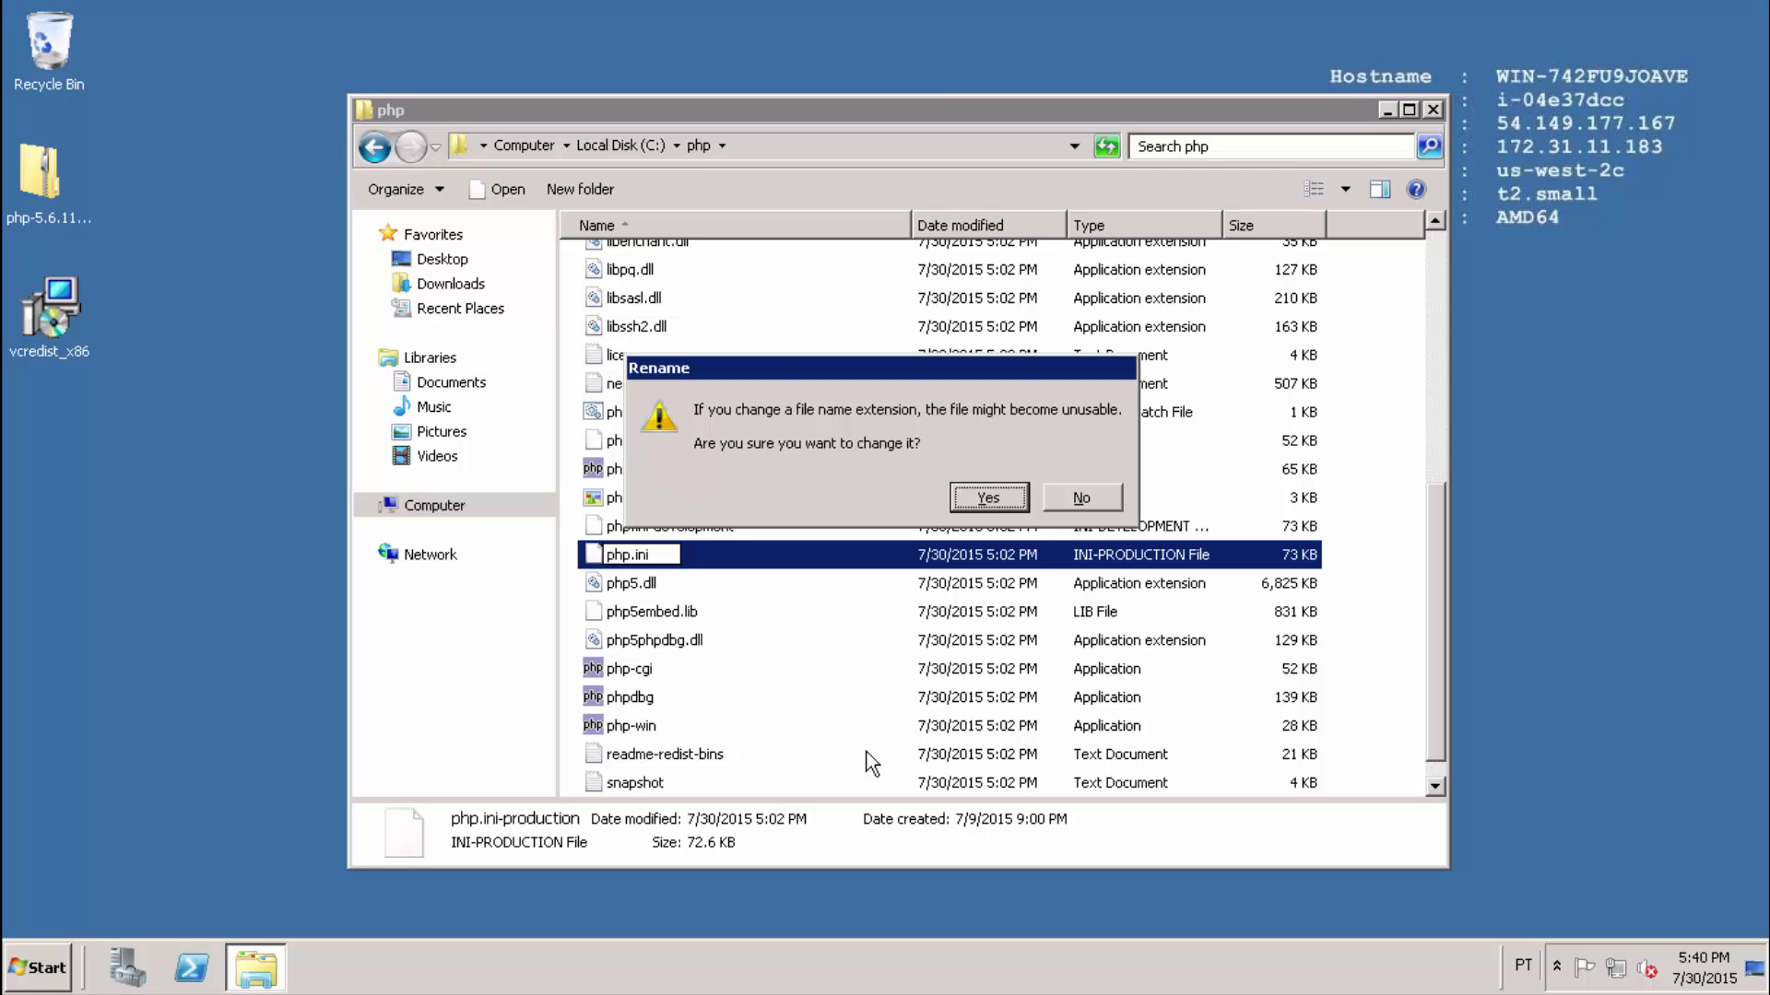
pyautogui.click(990, 498)
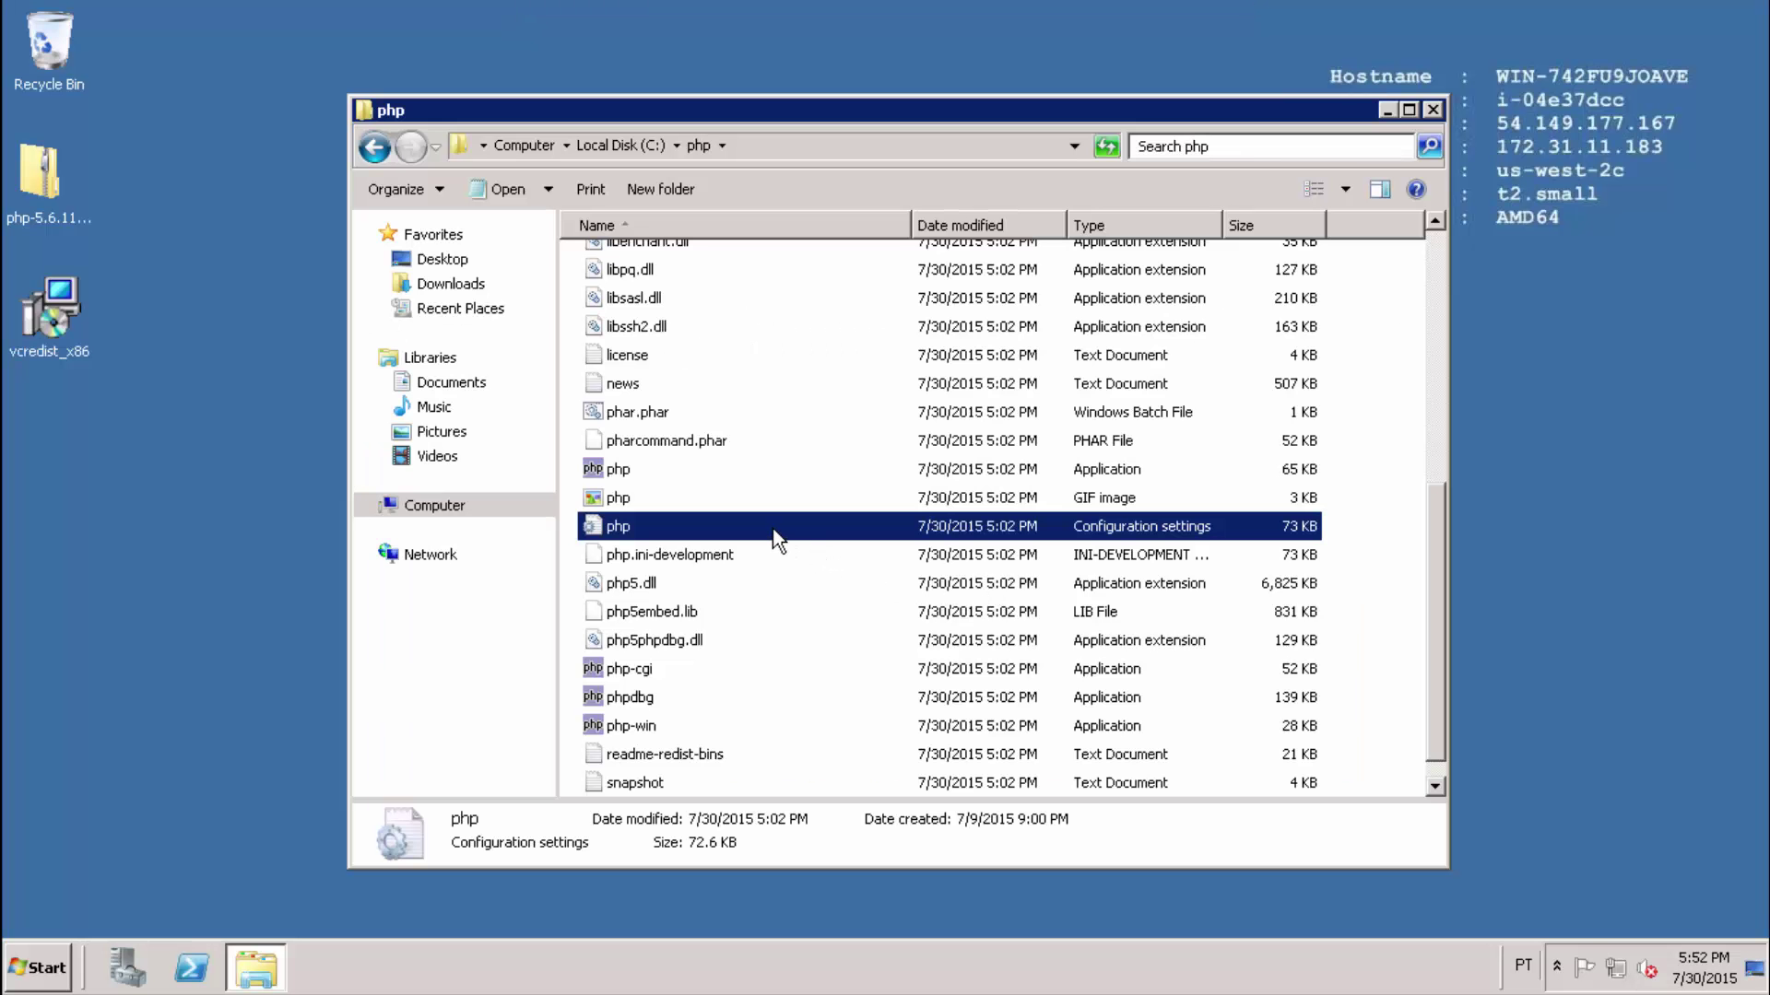
# Open php.ini, uncomment date.timezone and set it to America/Sao_Paulo.
pyautogui.doubleClick(773, 532)
pyautogui.hotkey('ctrl', 'f')
pyautogui.write('tim')
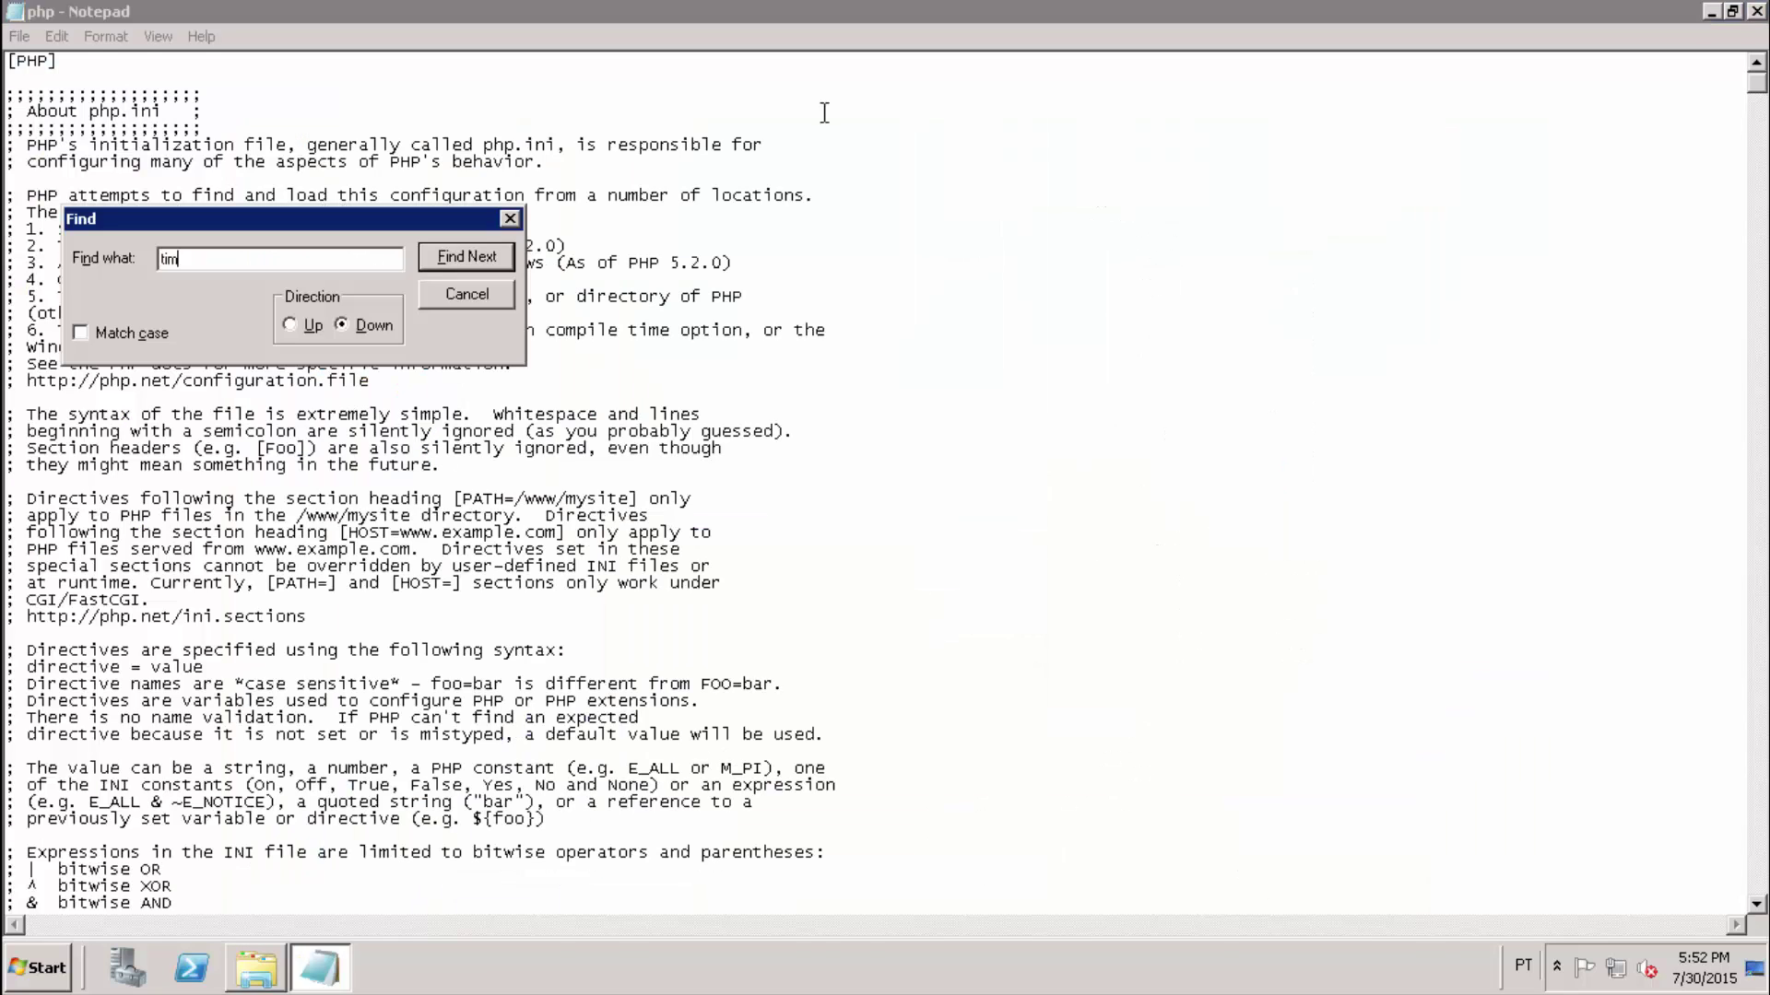
pyautogui.write('ezone')
pyautogui.click(462, 258)
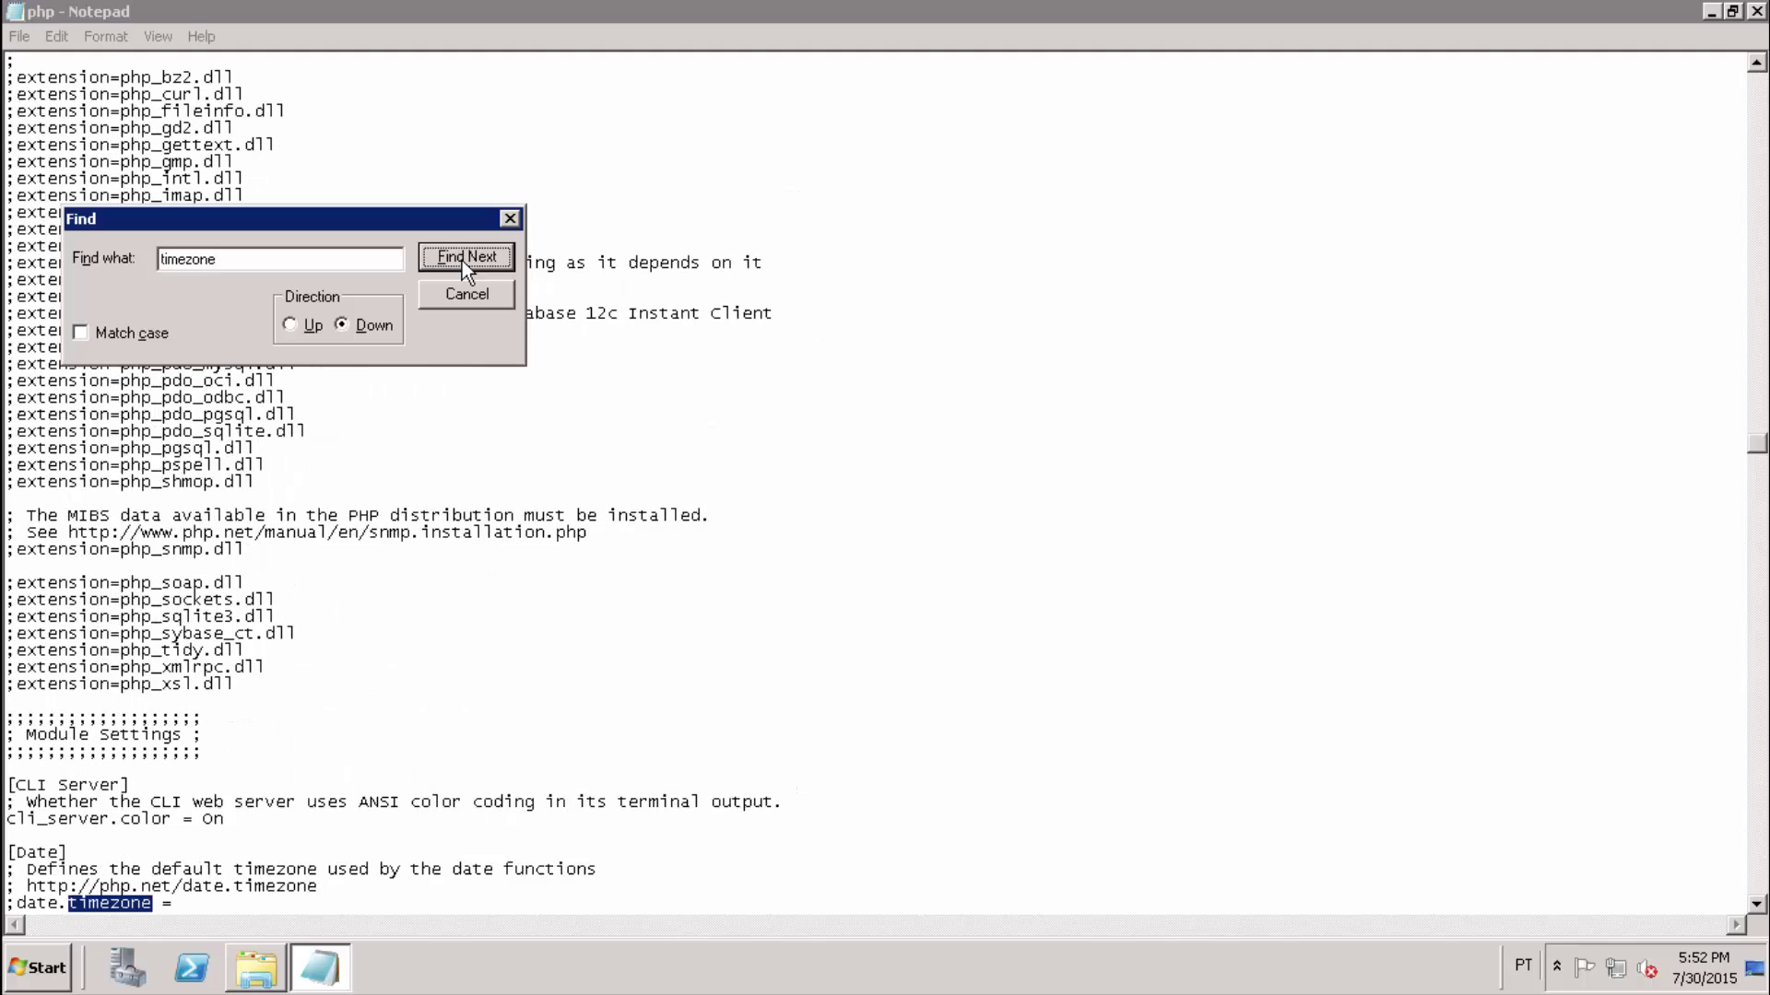
pyautogui.click(466, 293)
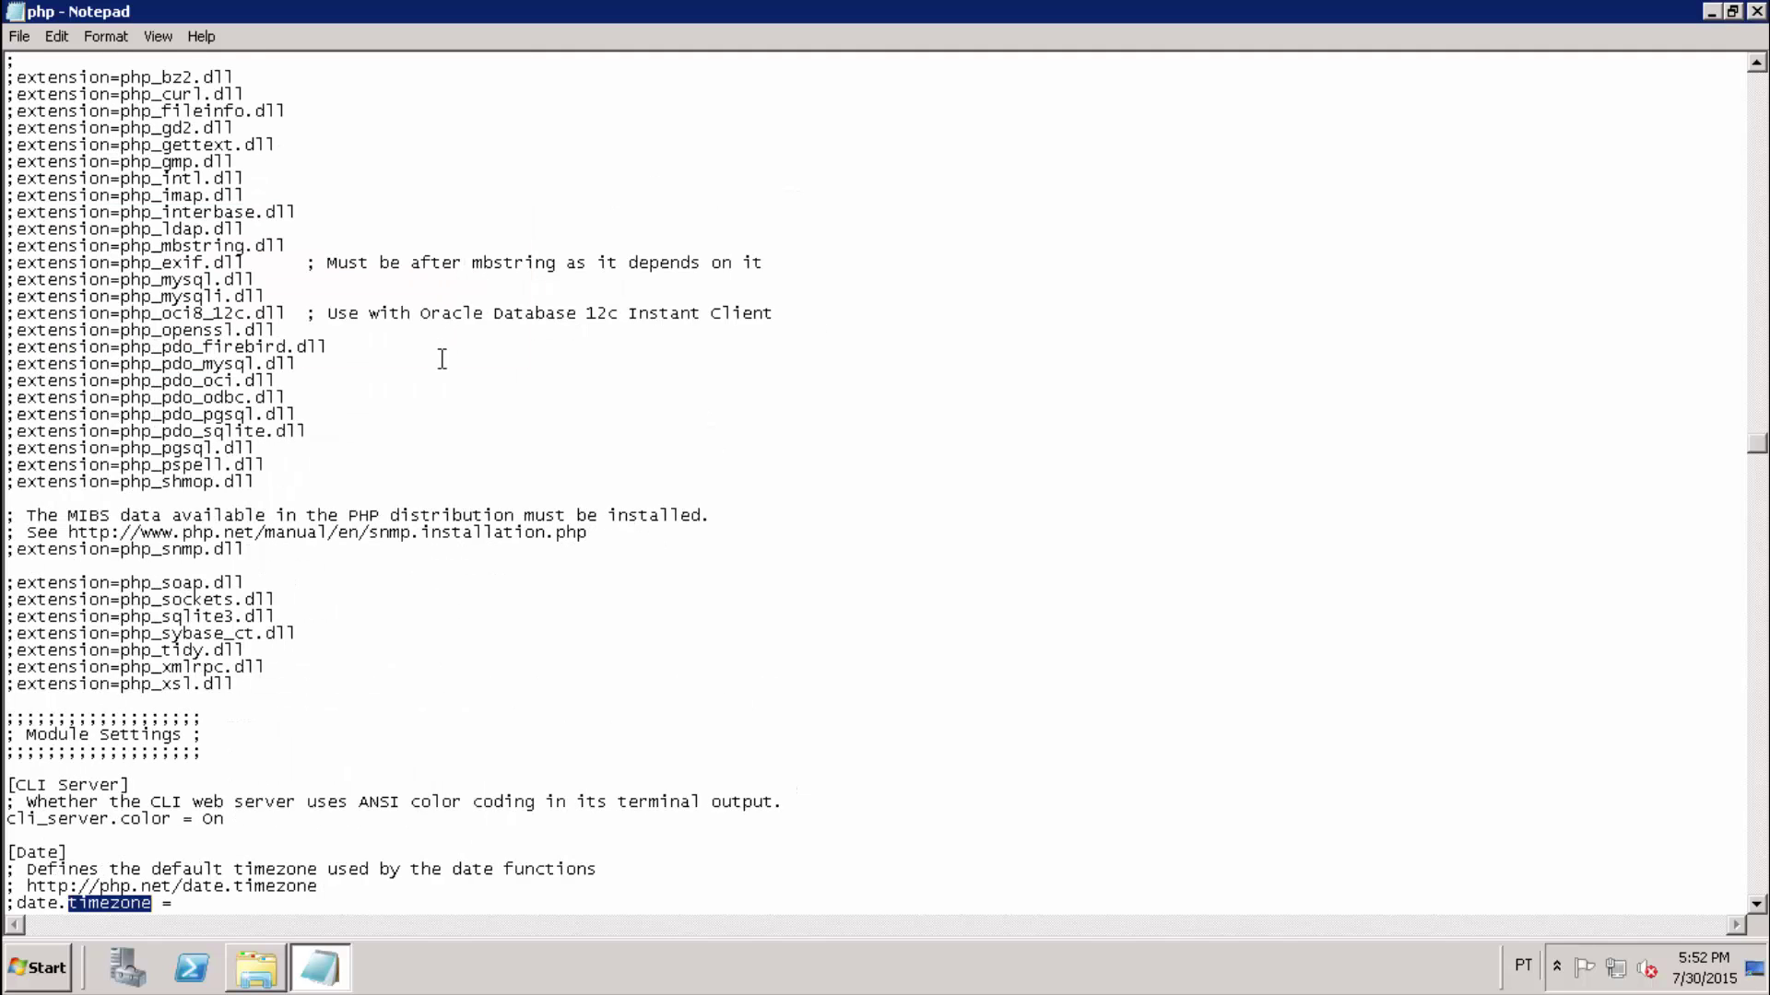
pyautogui.scroll(-1, 441, 359)
pyautogui.scroll(-6, 441, 359)
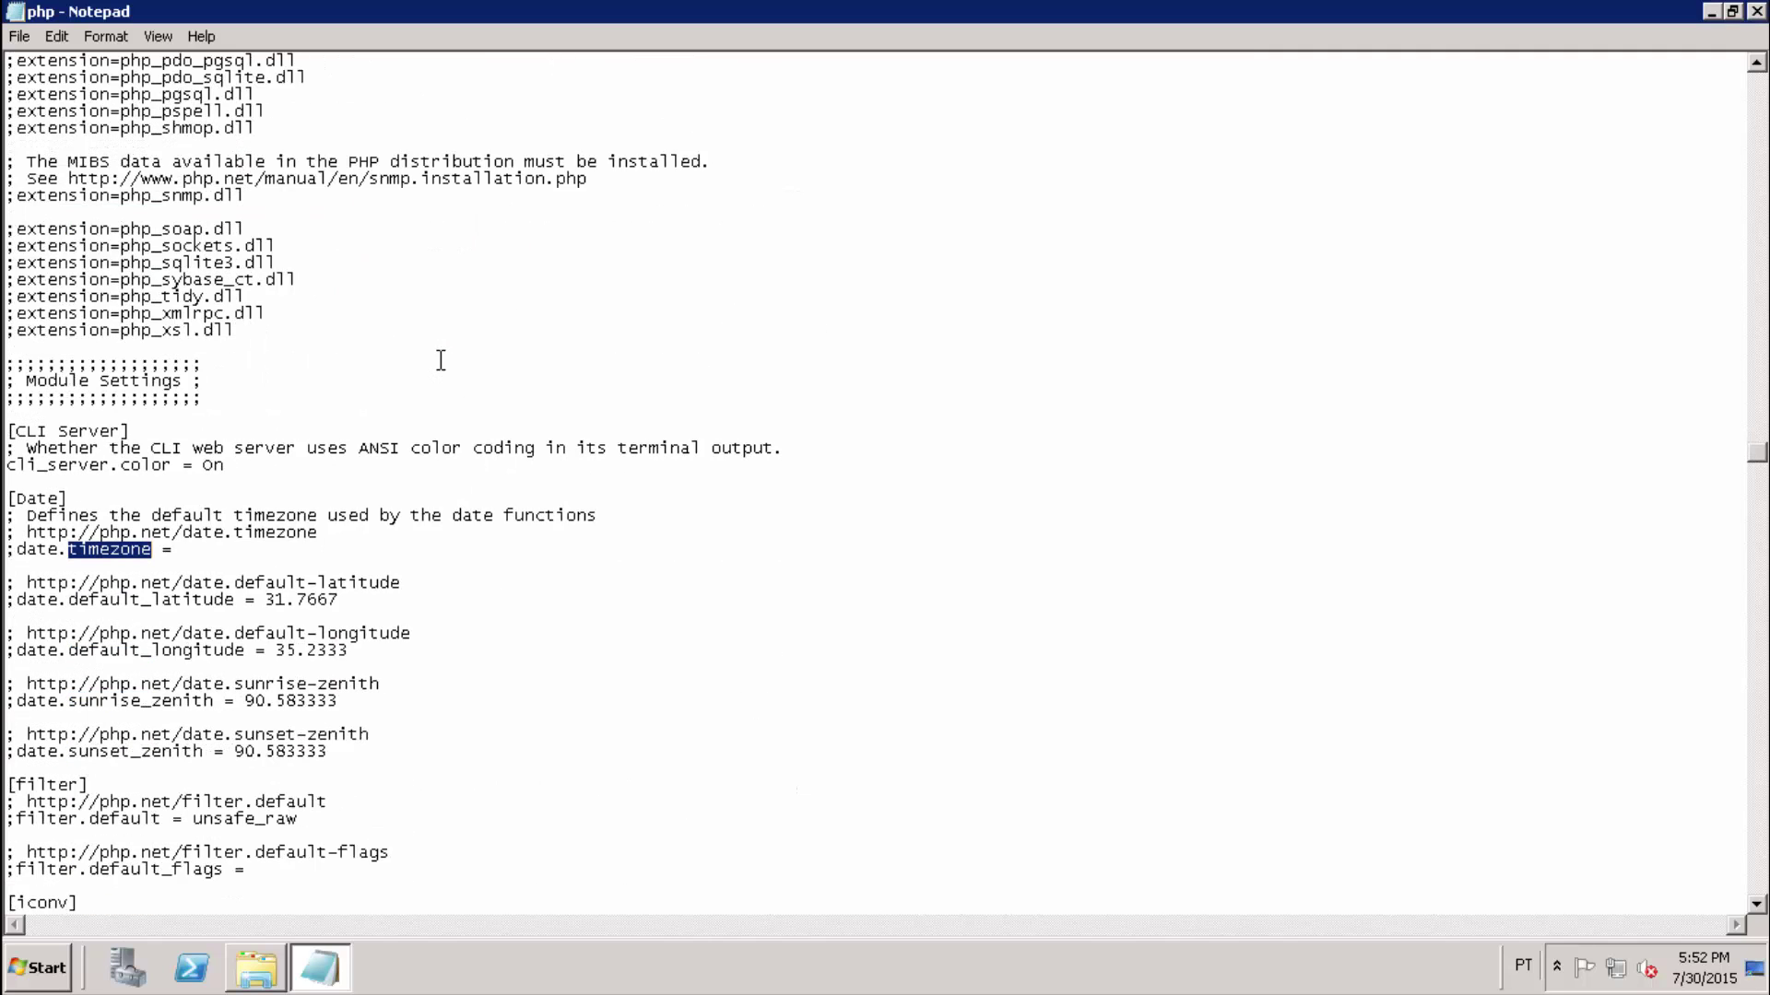
pyautogui.click(18, 550)
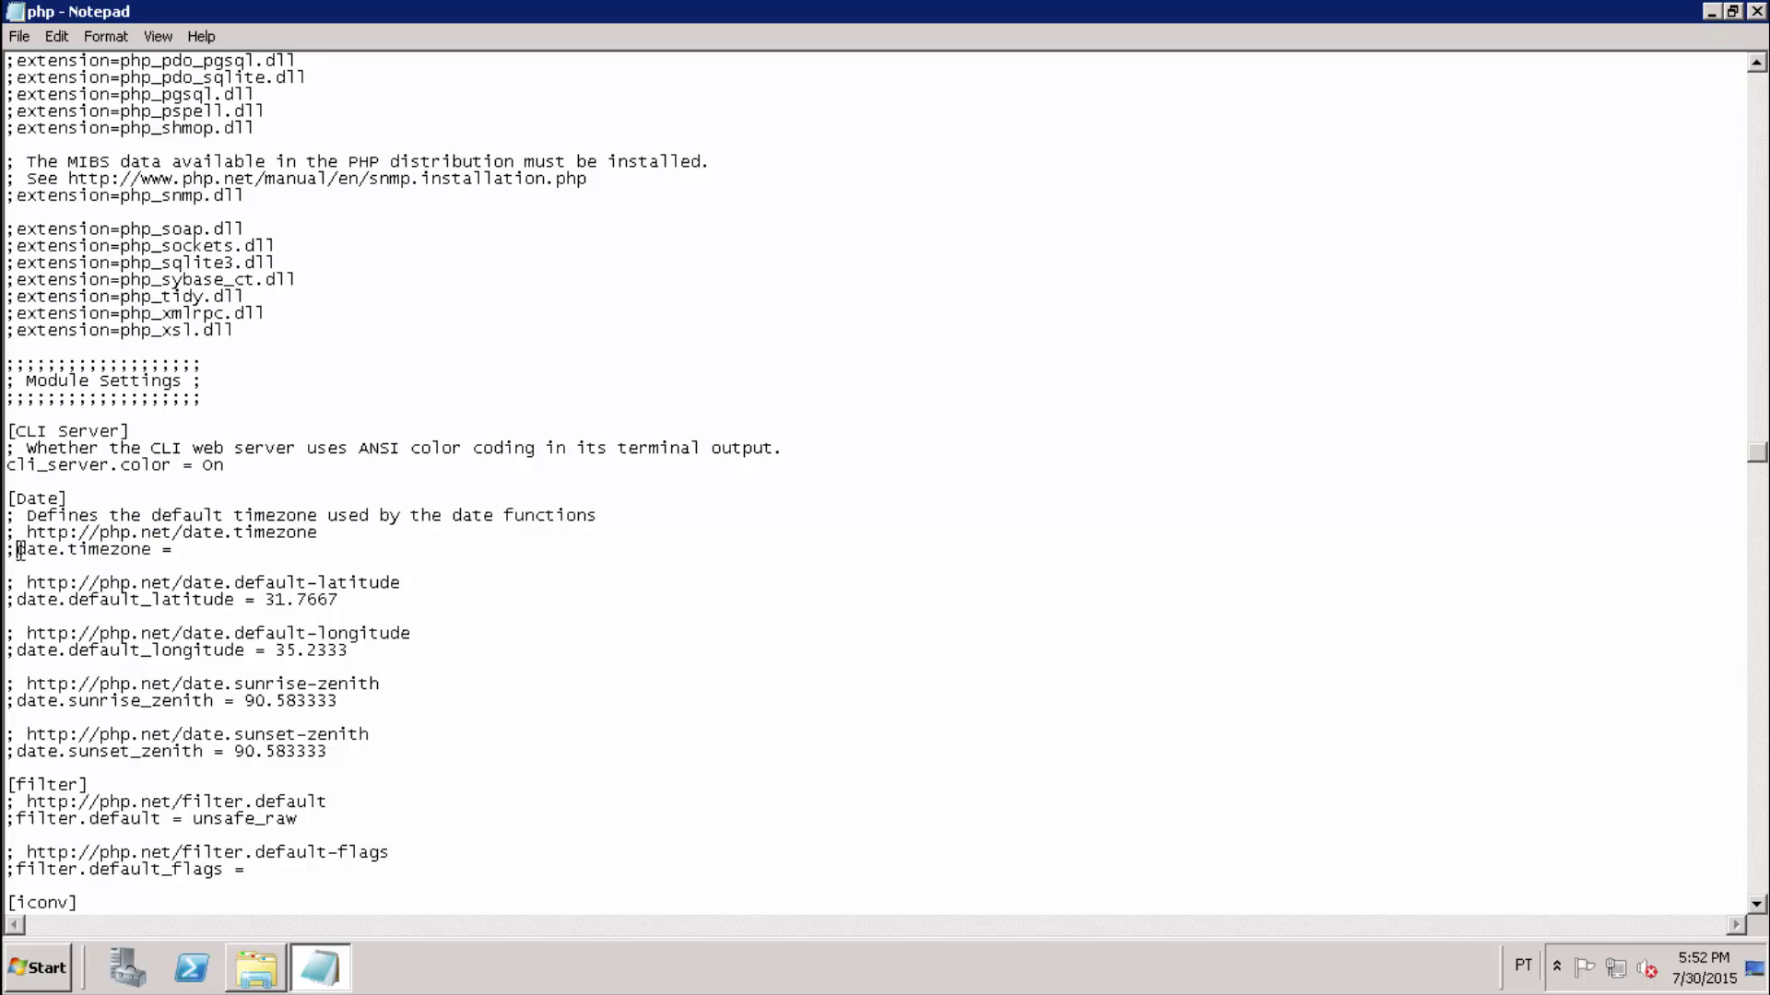
pyautogui.press('BackSpace')
pyautogui.write('America/Sao_Paulo')
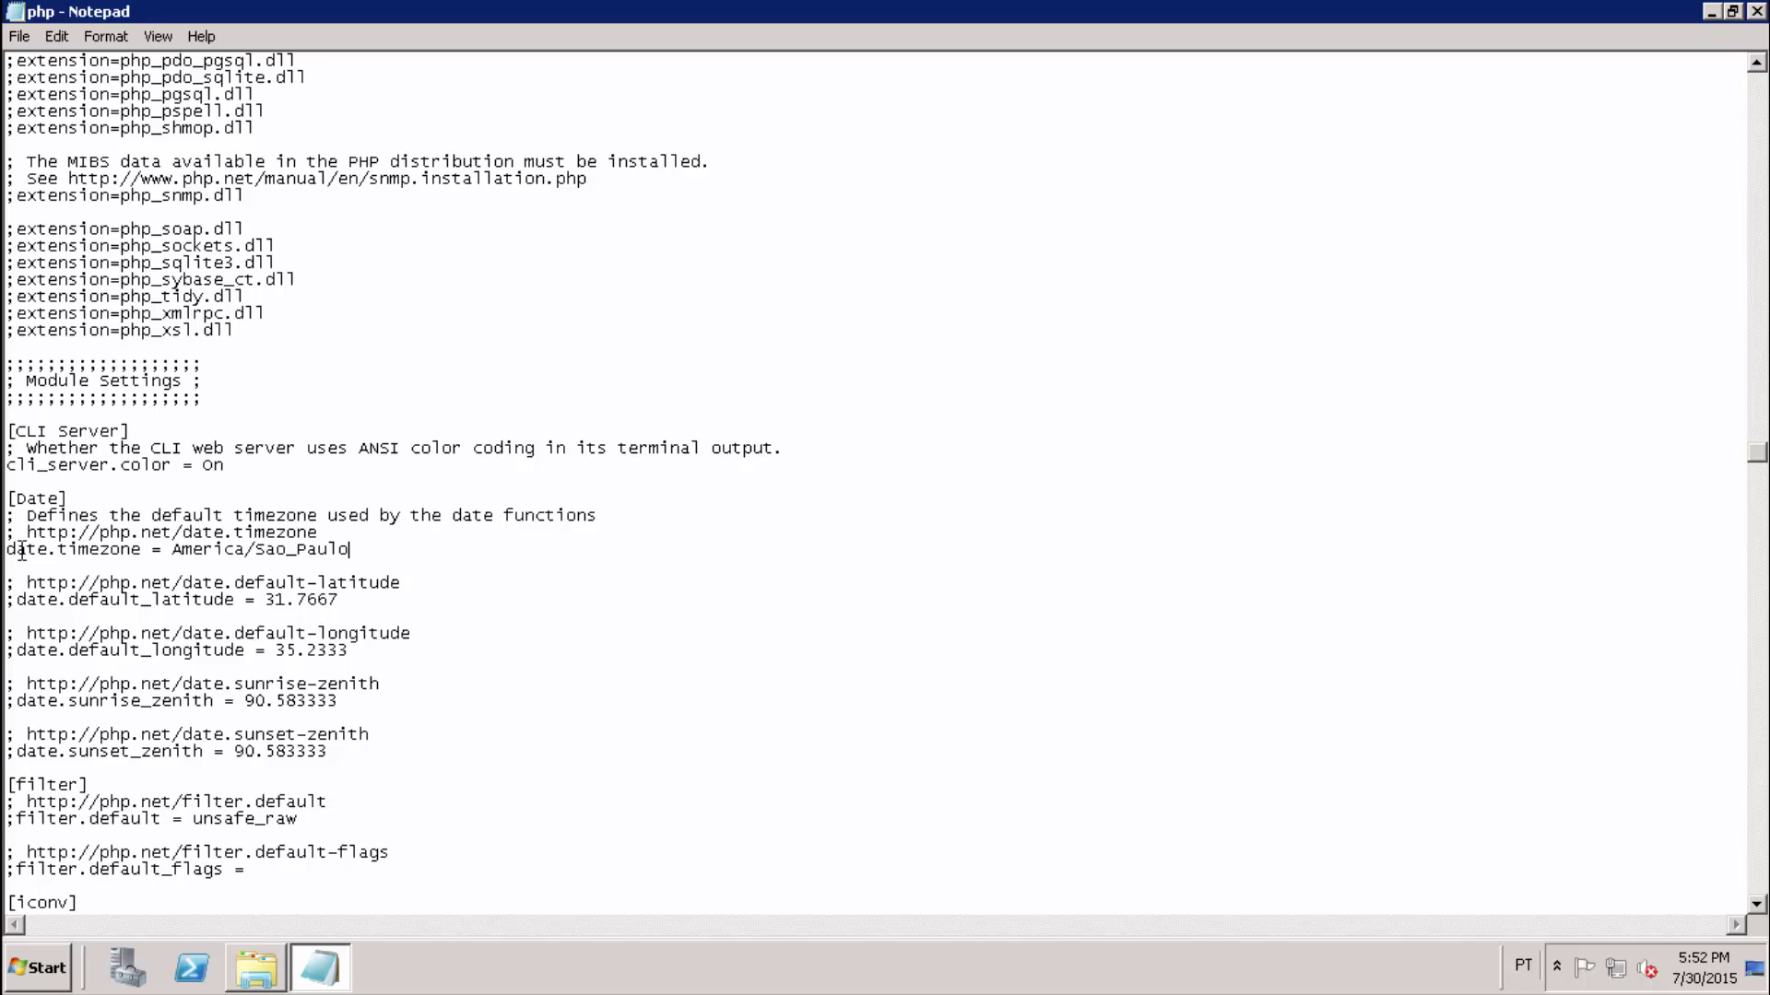
# Find fastcgi.impersonate and uncomment it so fastcgi.impersonate = 1 is active.
pyautogui.hotkey('ctrl', 'f')
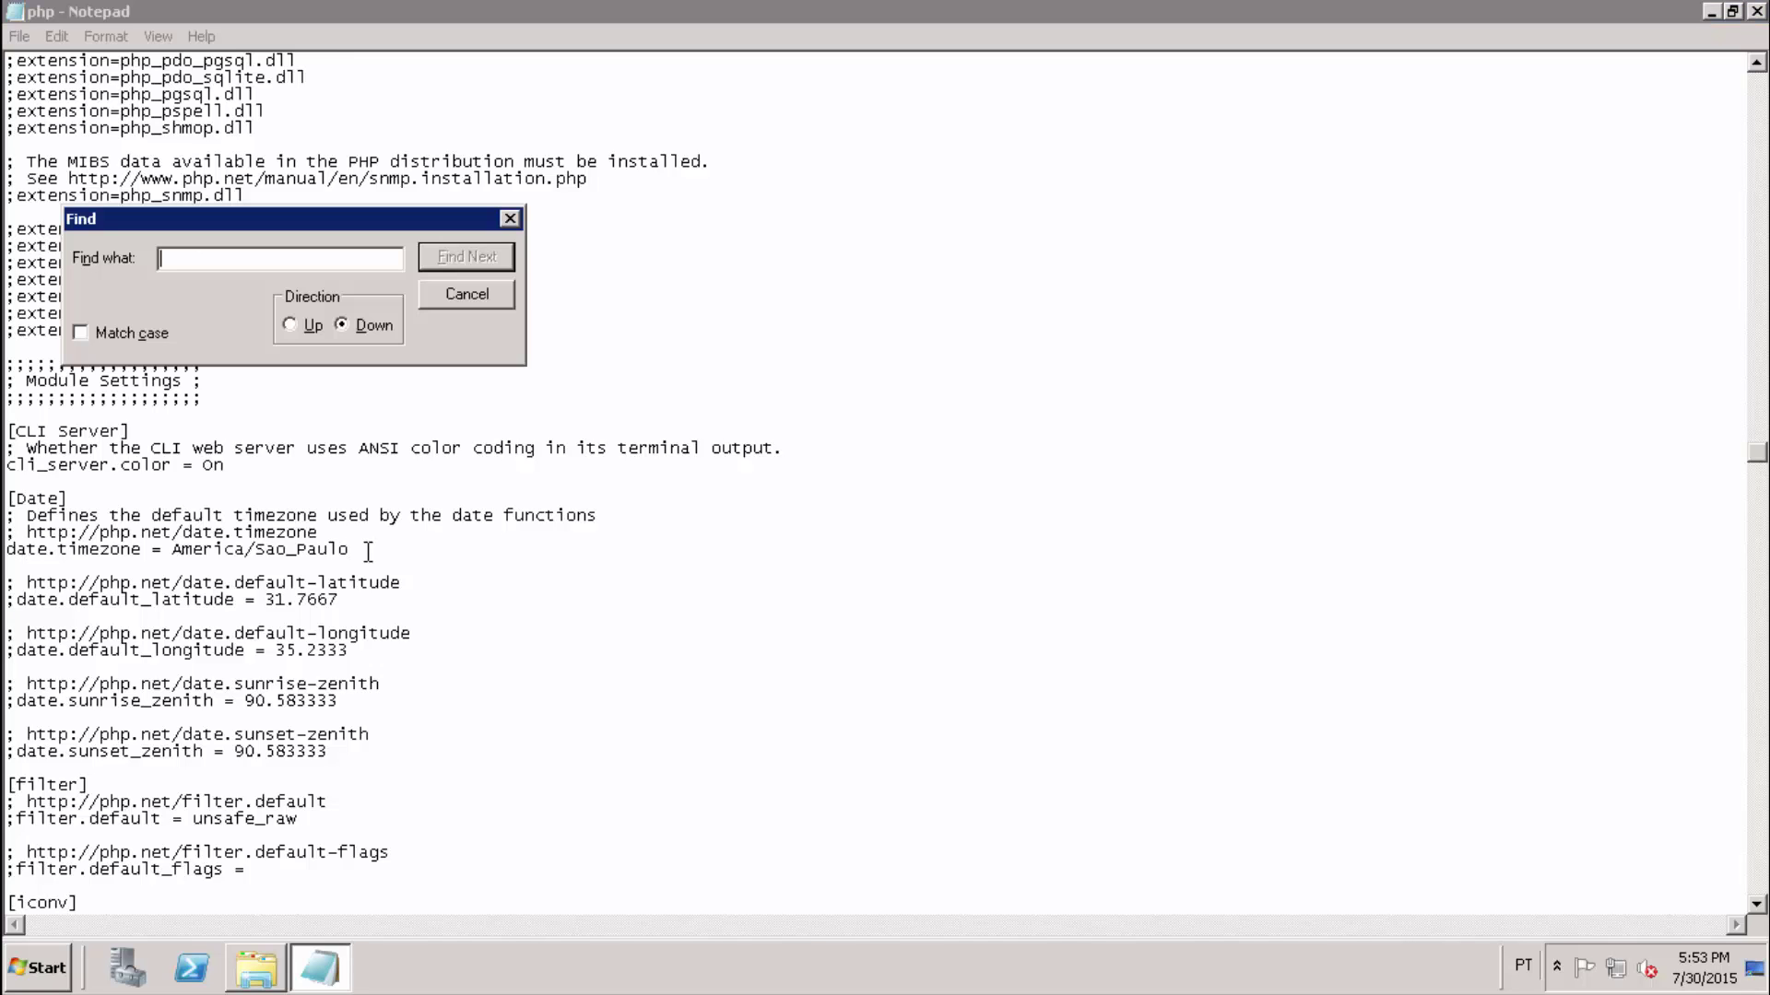
pyautogui.write('fastcgi.impersonate')
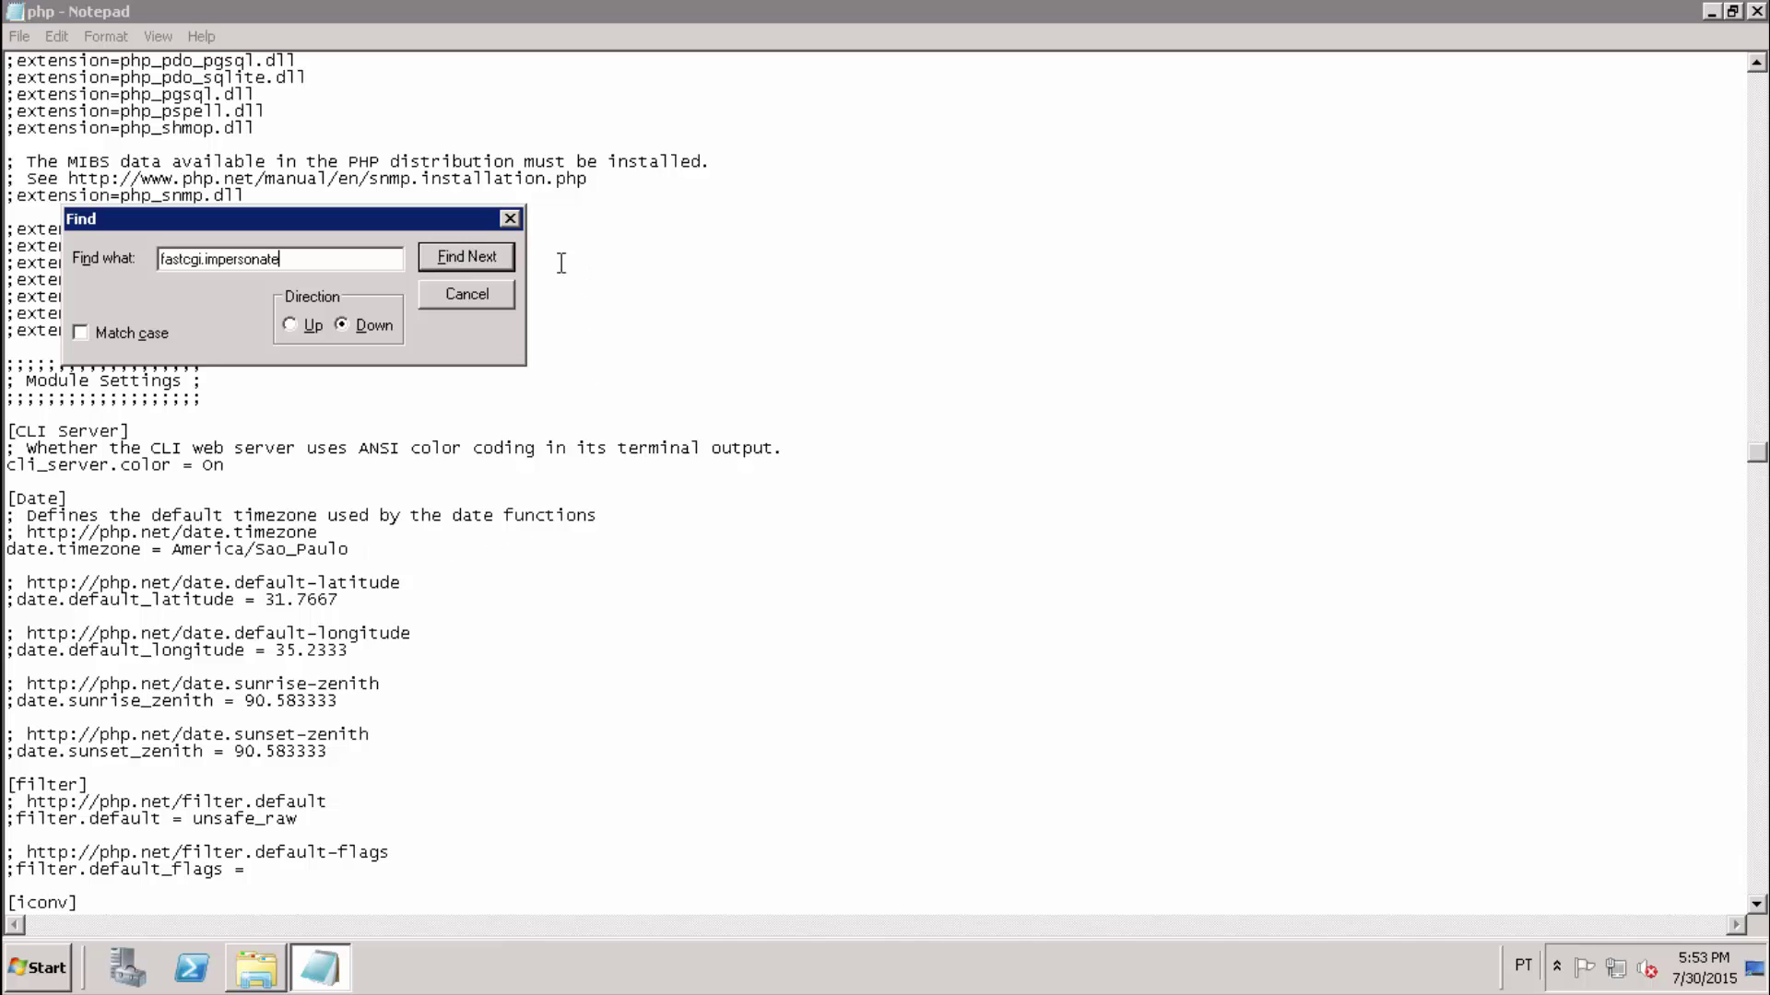
pyautogui.click(503, 259)
pyautogui.click(510, 218)
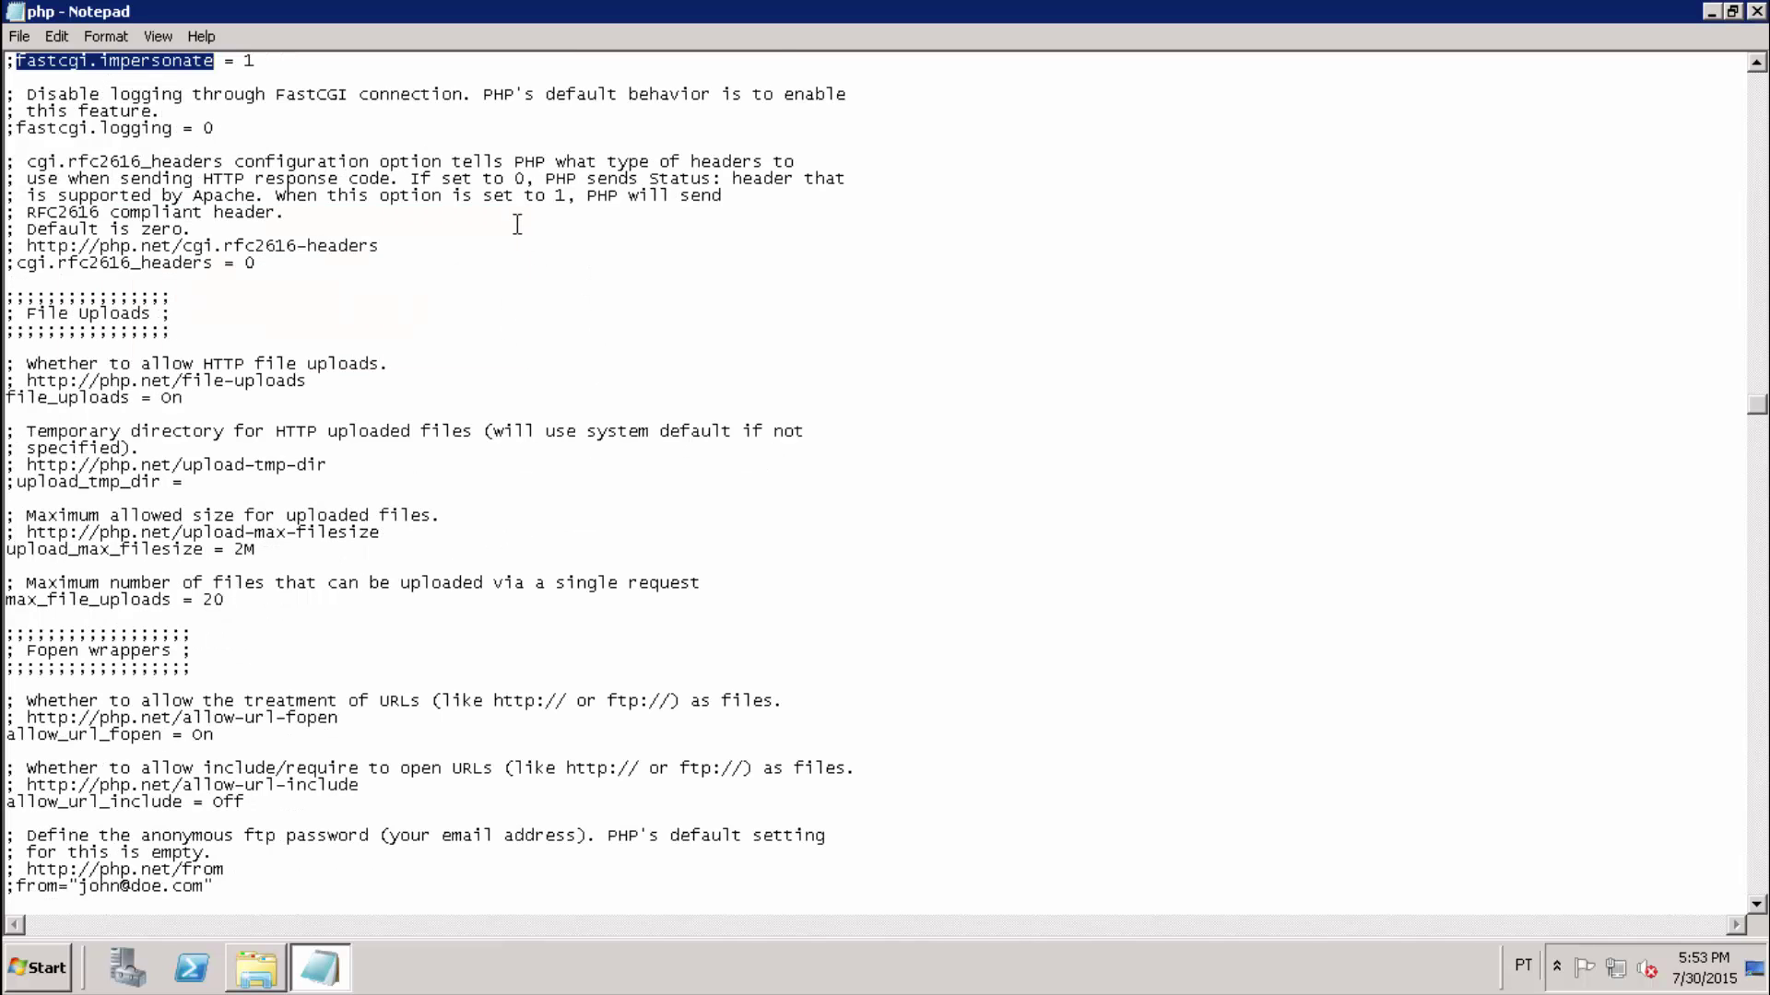
pyautogui.scroll(1, 518, 221)
pyautogui.scroll(1, 517, 223)
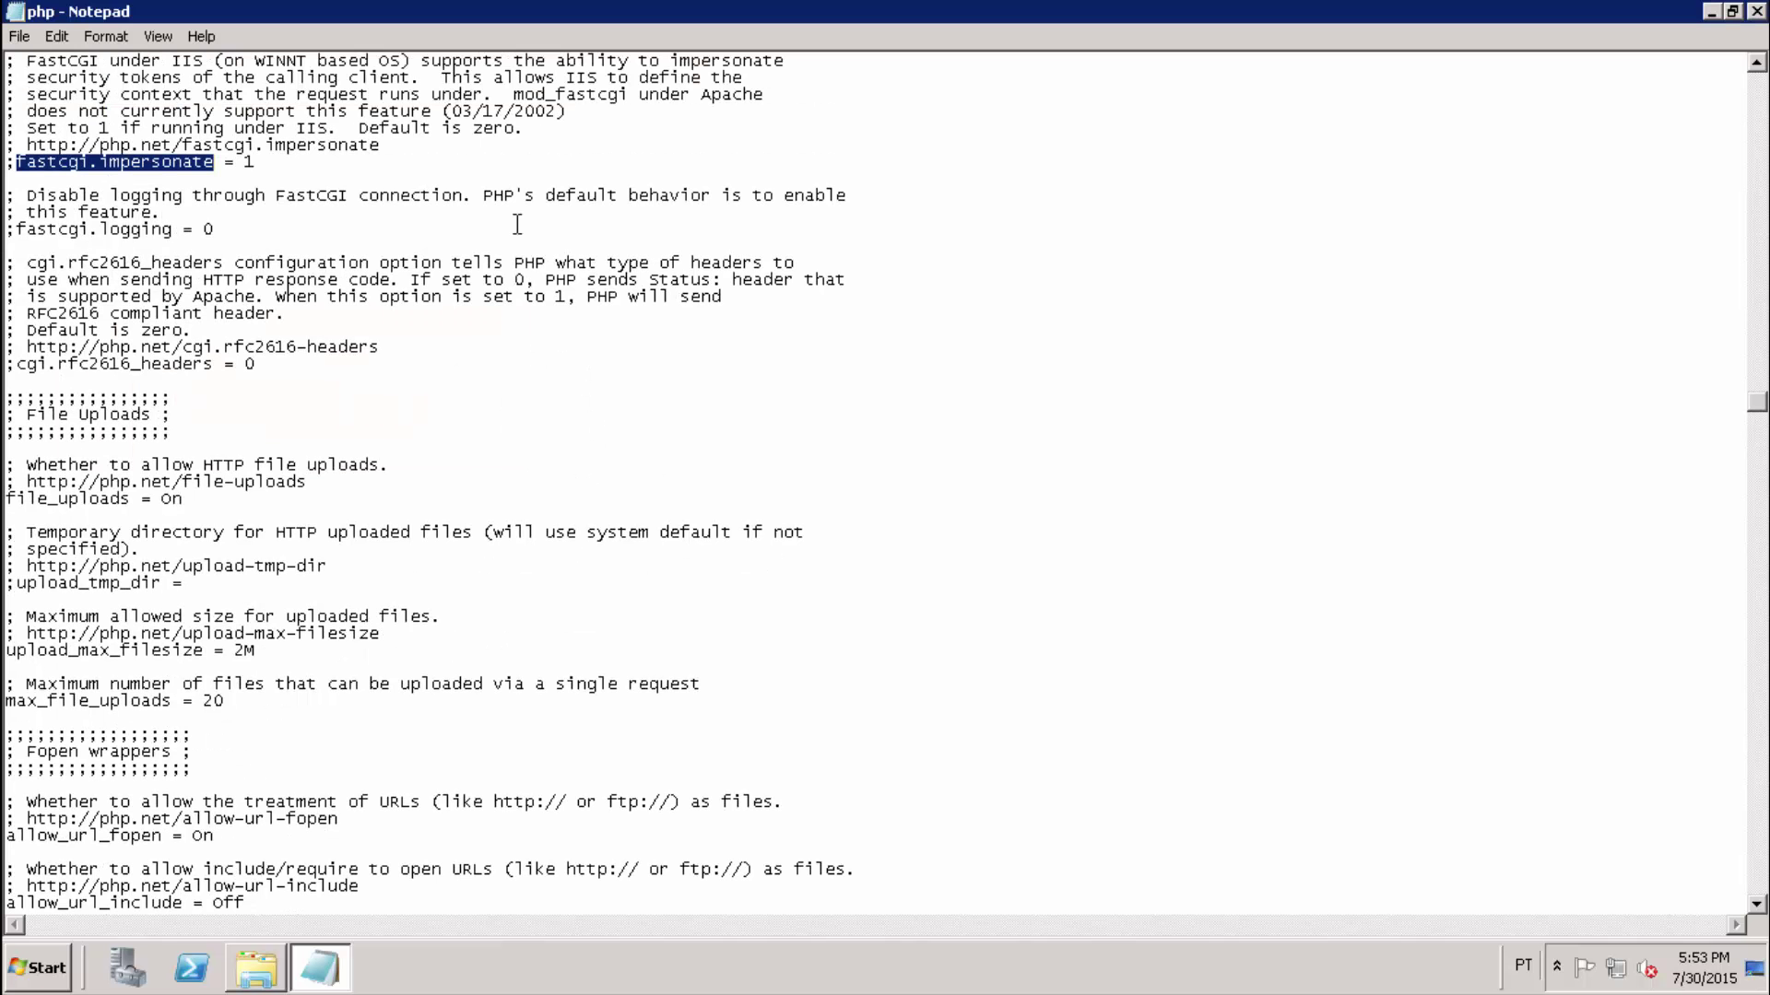
pyautogui.click(314, 162)
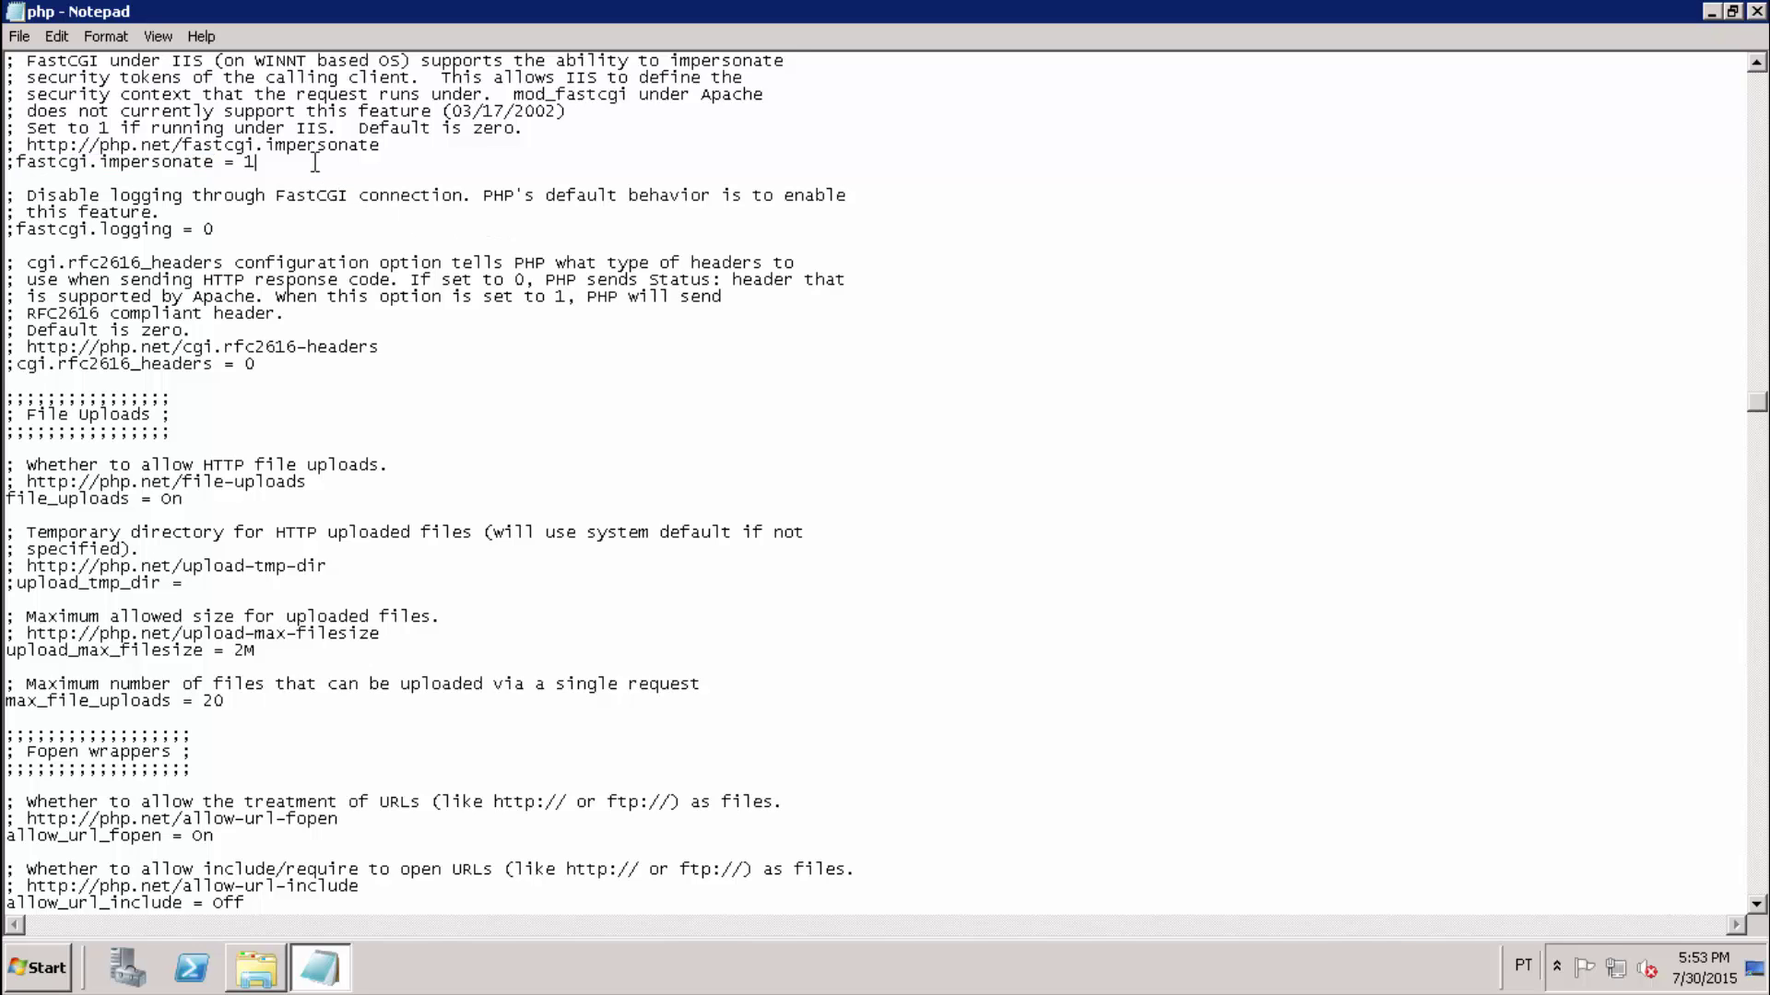
pyautogui.press('Home')
pyautogui.press('Delete')
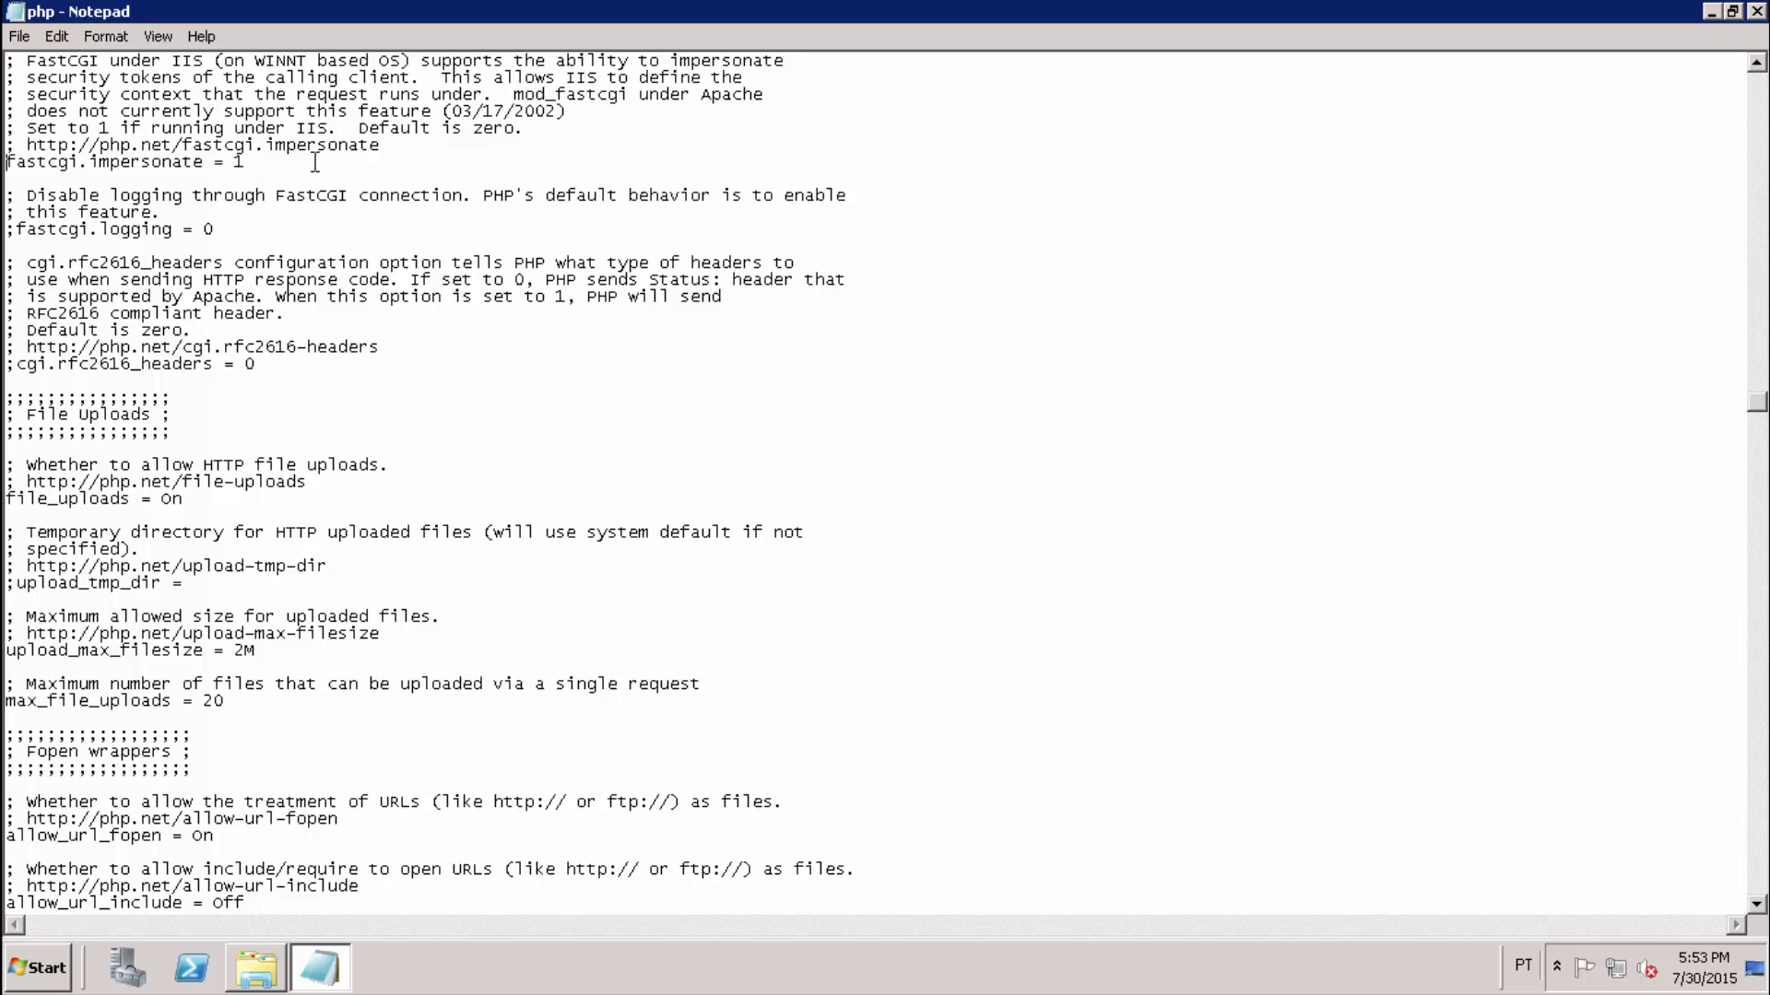
# Search upward for cgi.fix_pathinfo and uncomment it so cgi.fix_pathinfo=1 is active.
pyautogui.hotkey('ctrl', 'f')
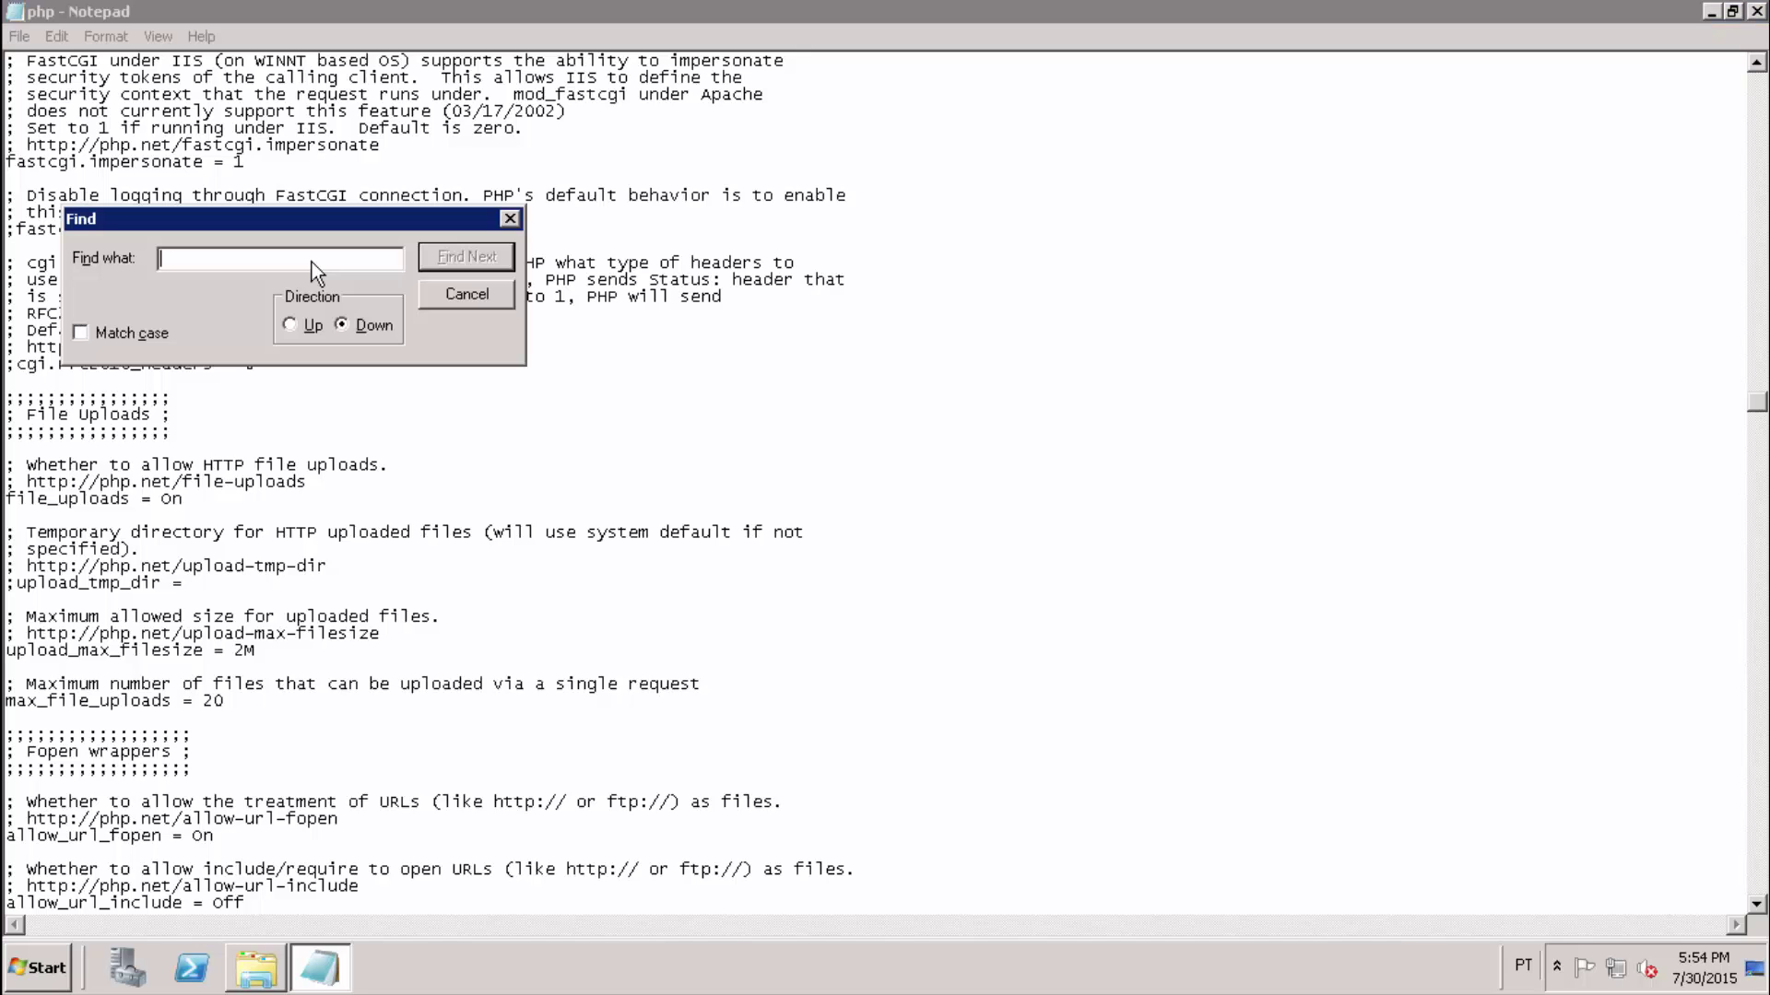
pyautogui.write('cgi.fix_pathinfo')
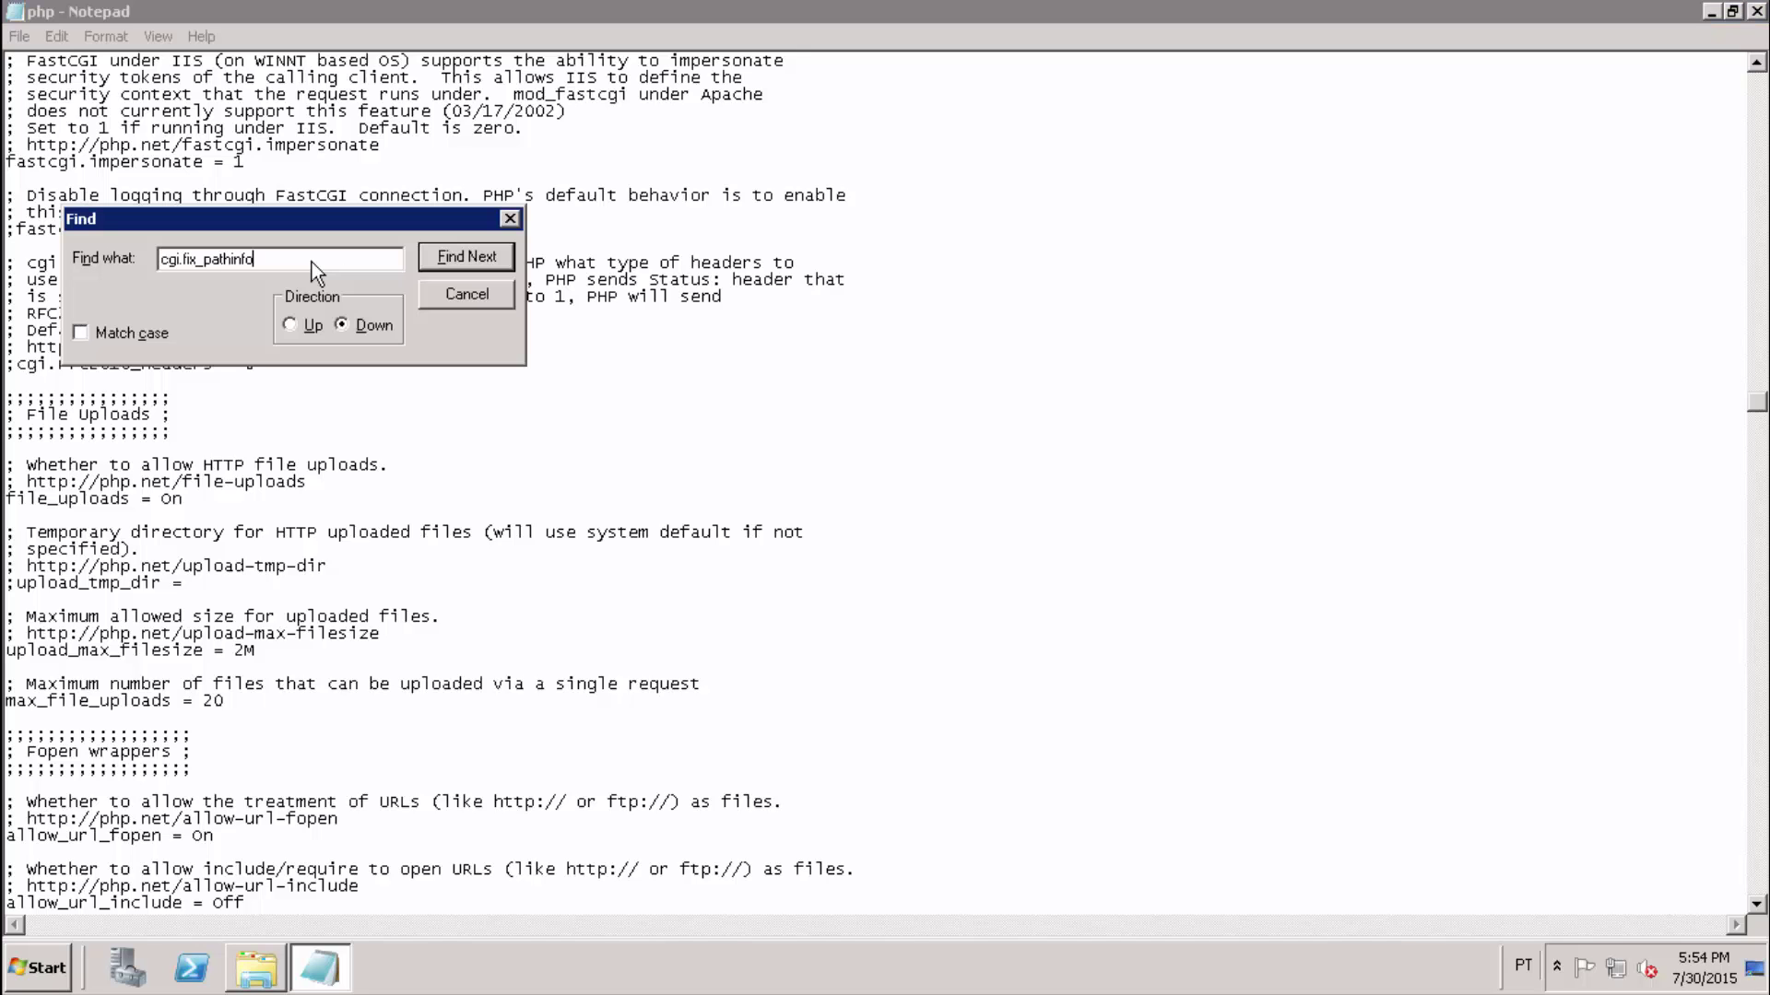
pyautogui.hotkey('alt', 'u')
pyautogui.click(473, 262)
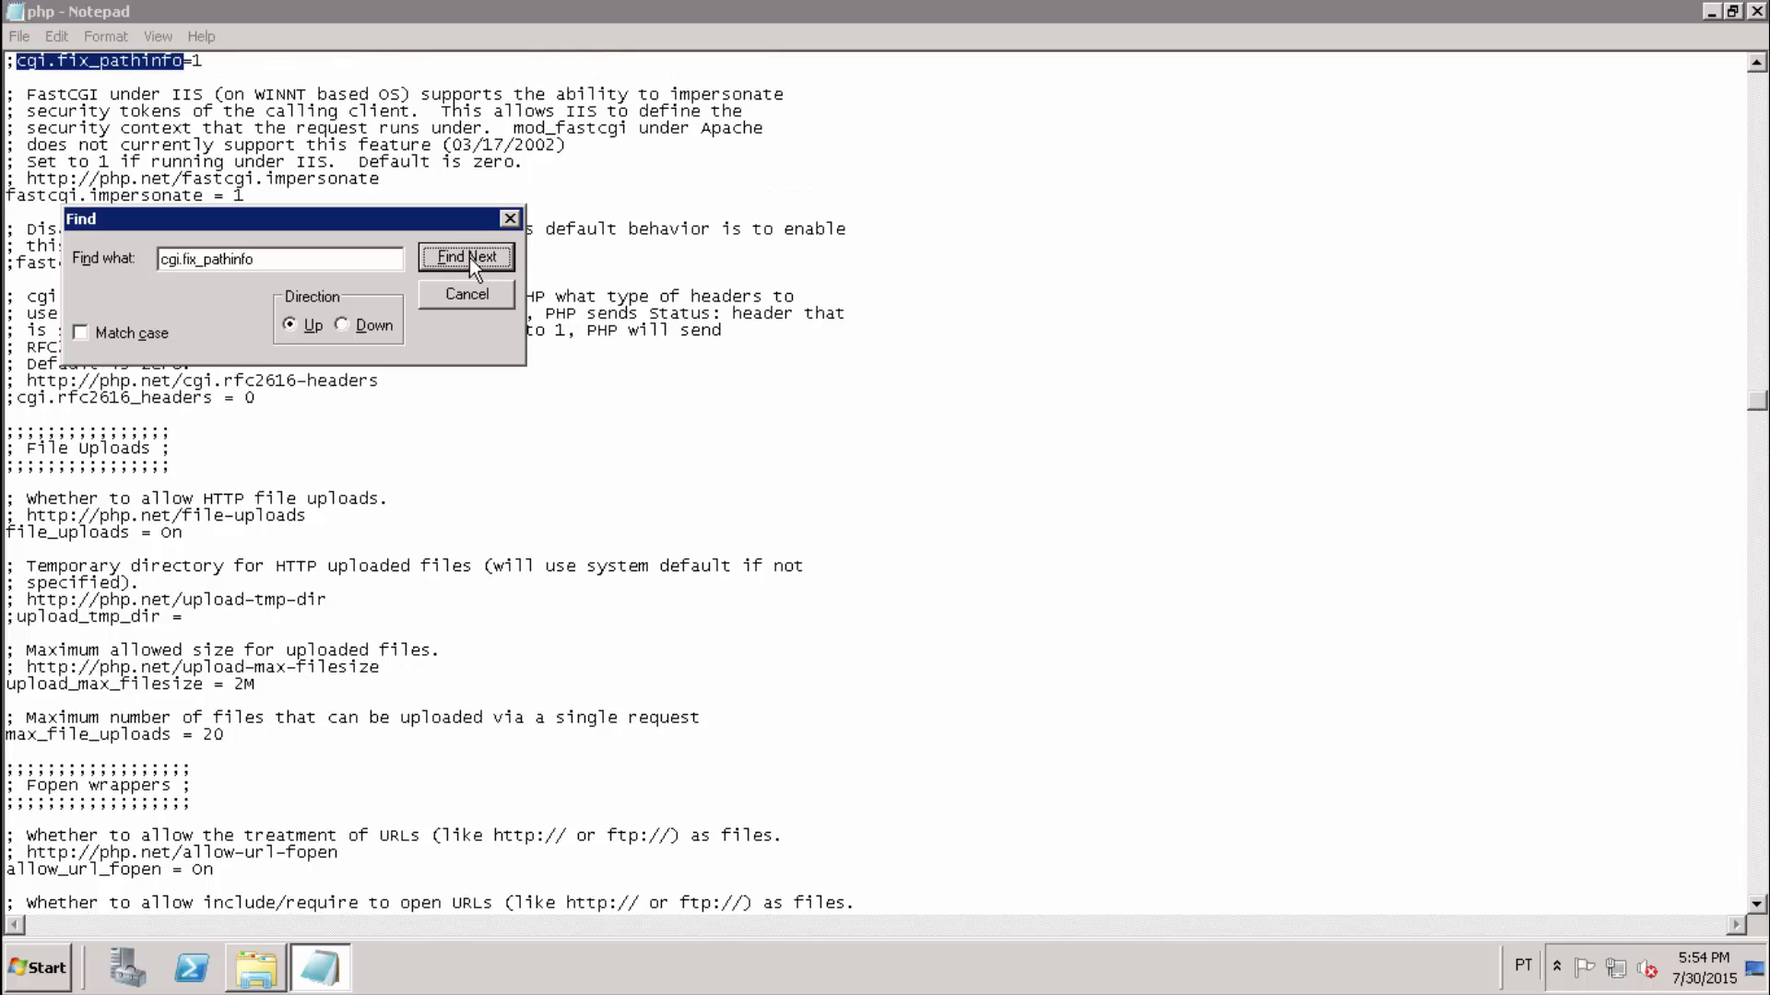
pyautogui.click(509, 219)
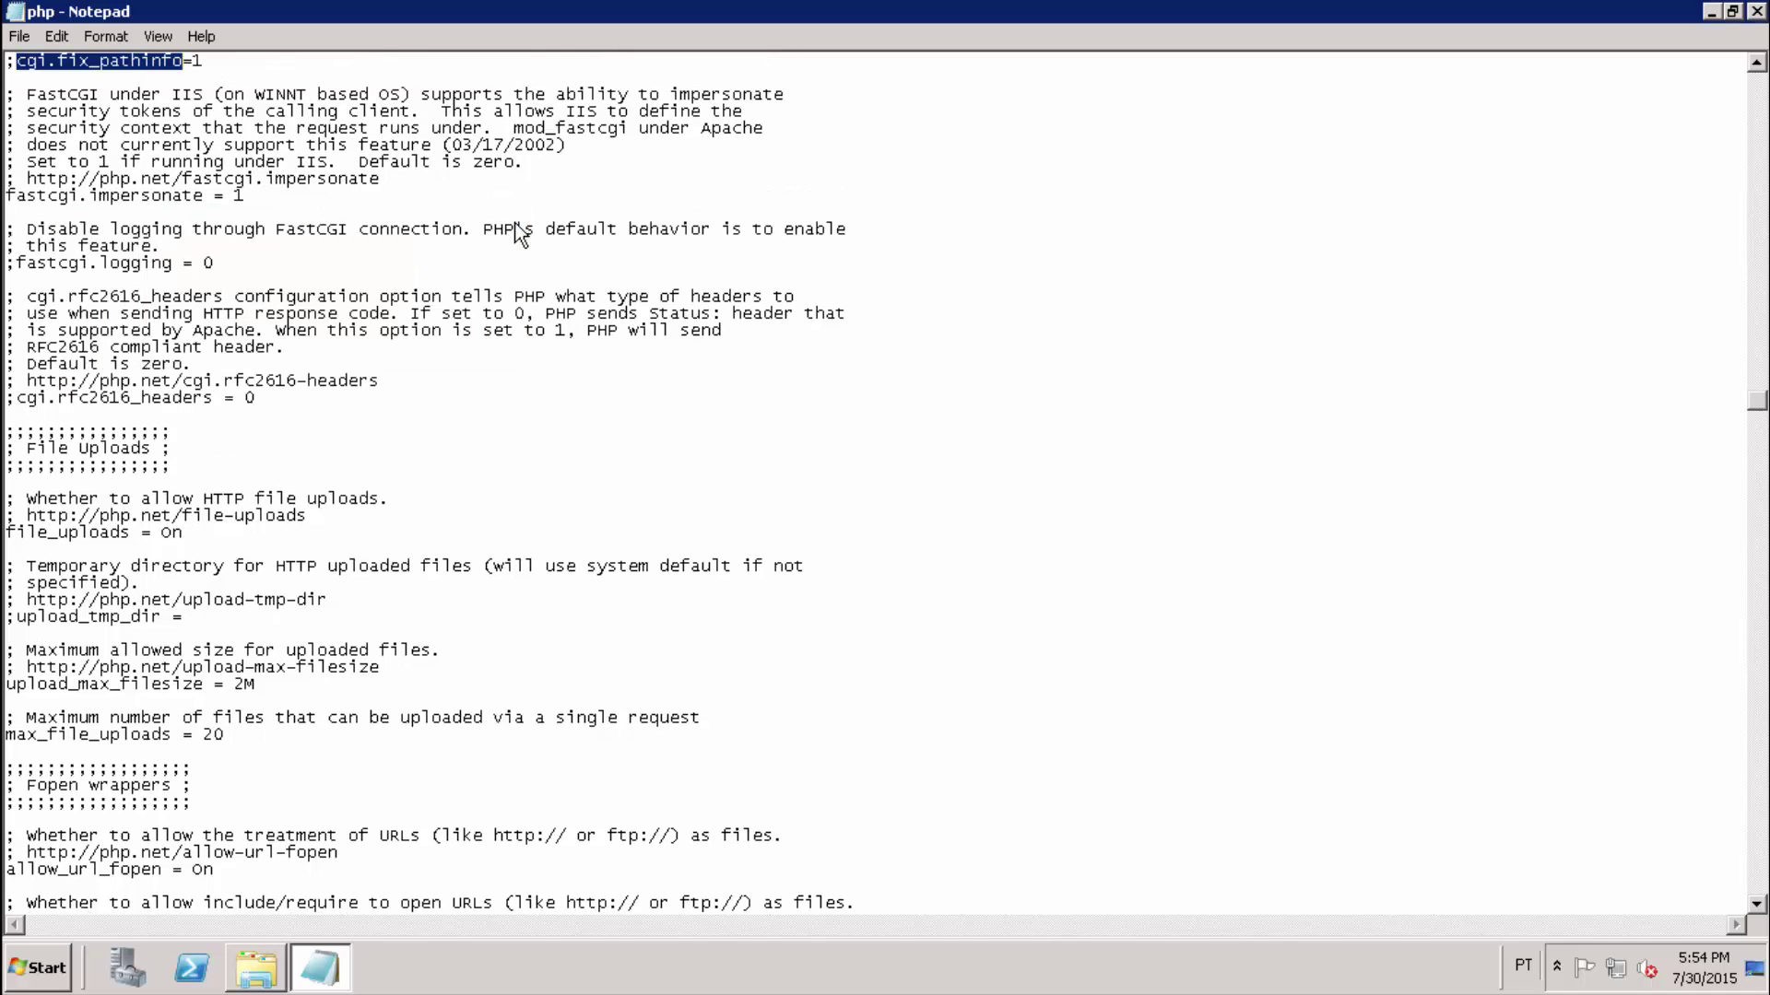
pyautogui.click(288, 66)
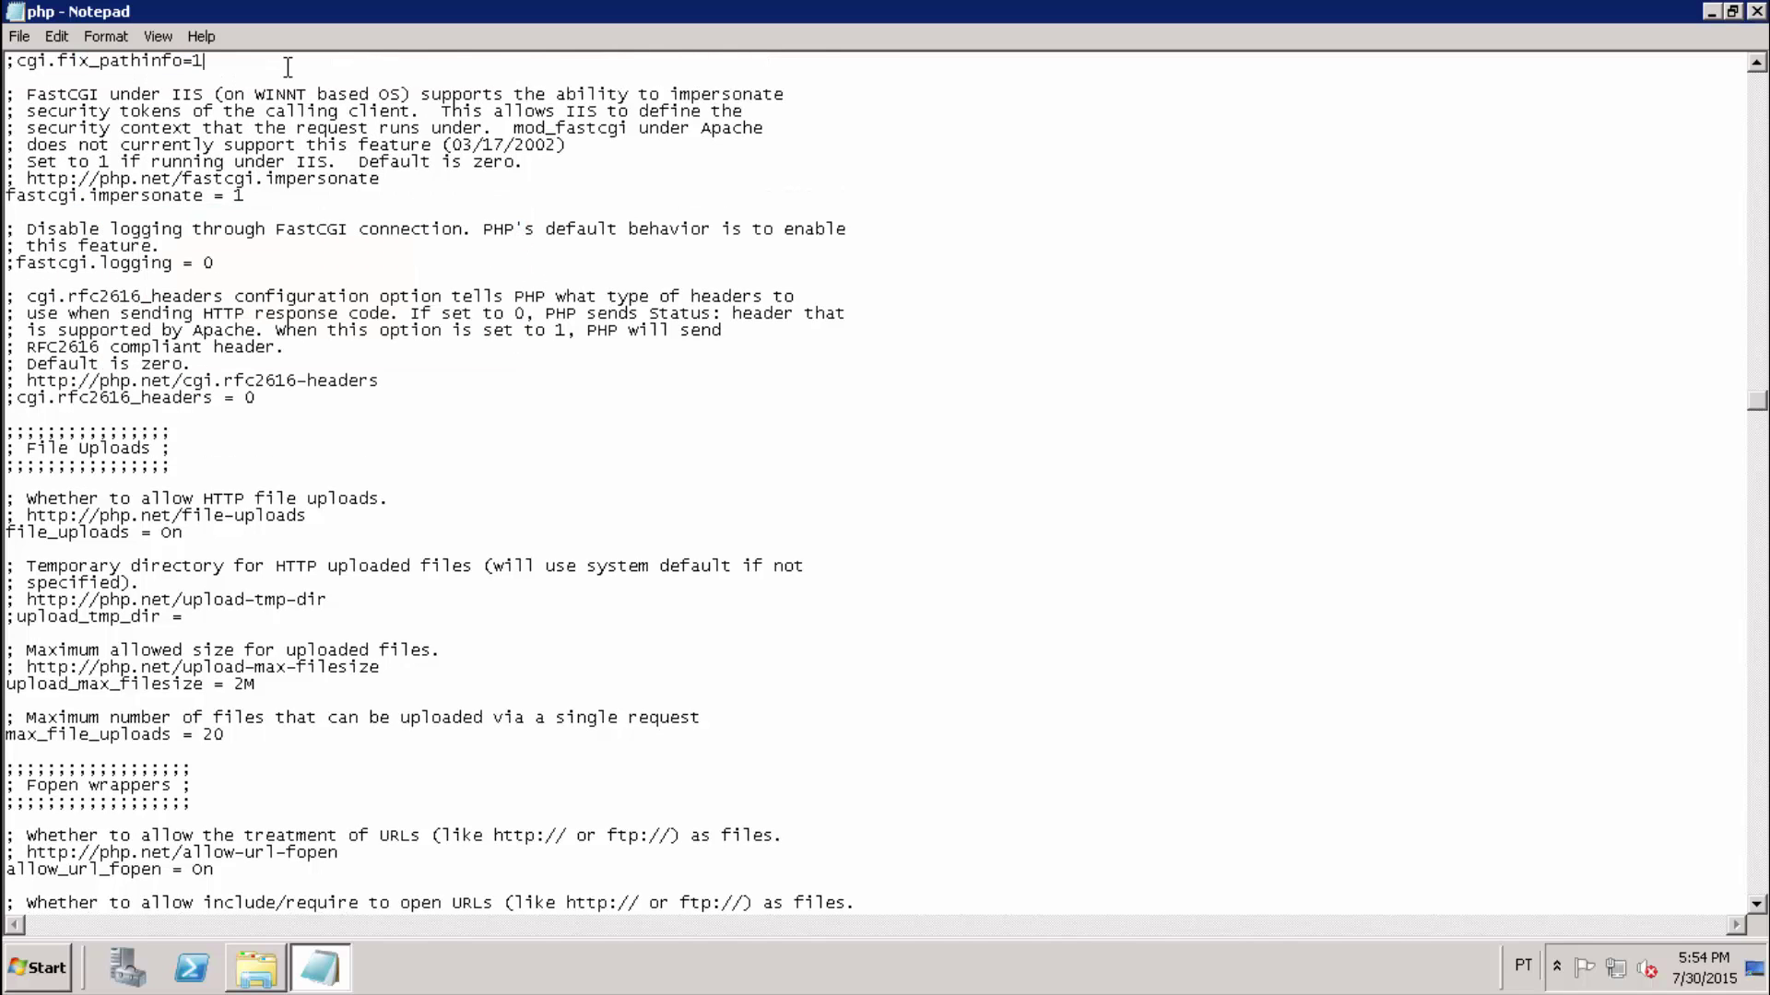
pyautogui.scroll(4, 287, 67)
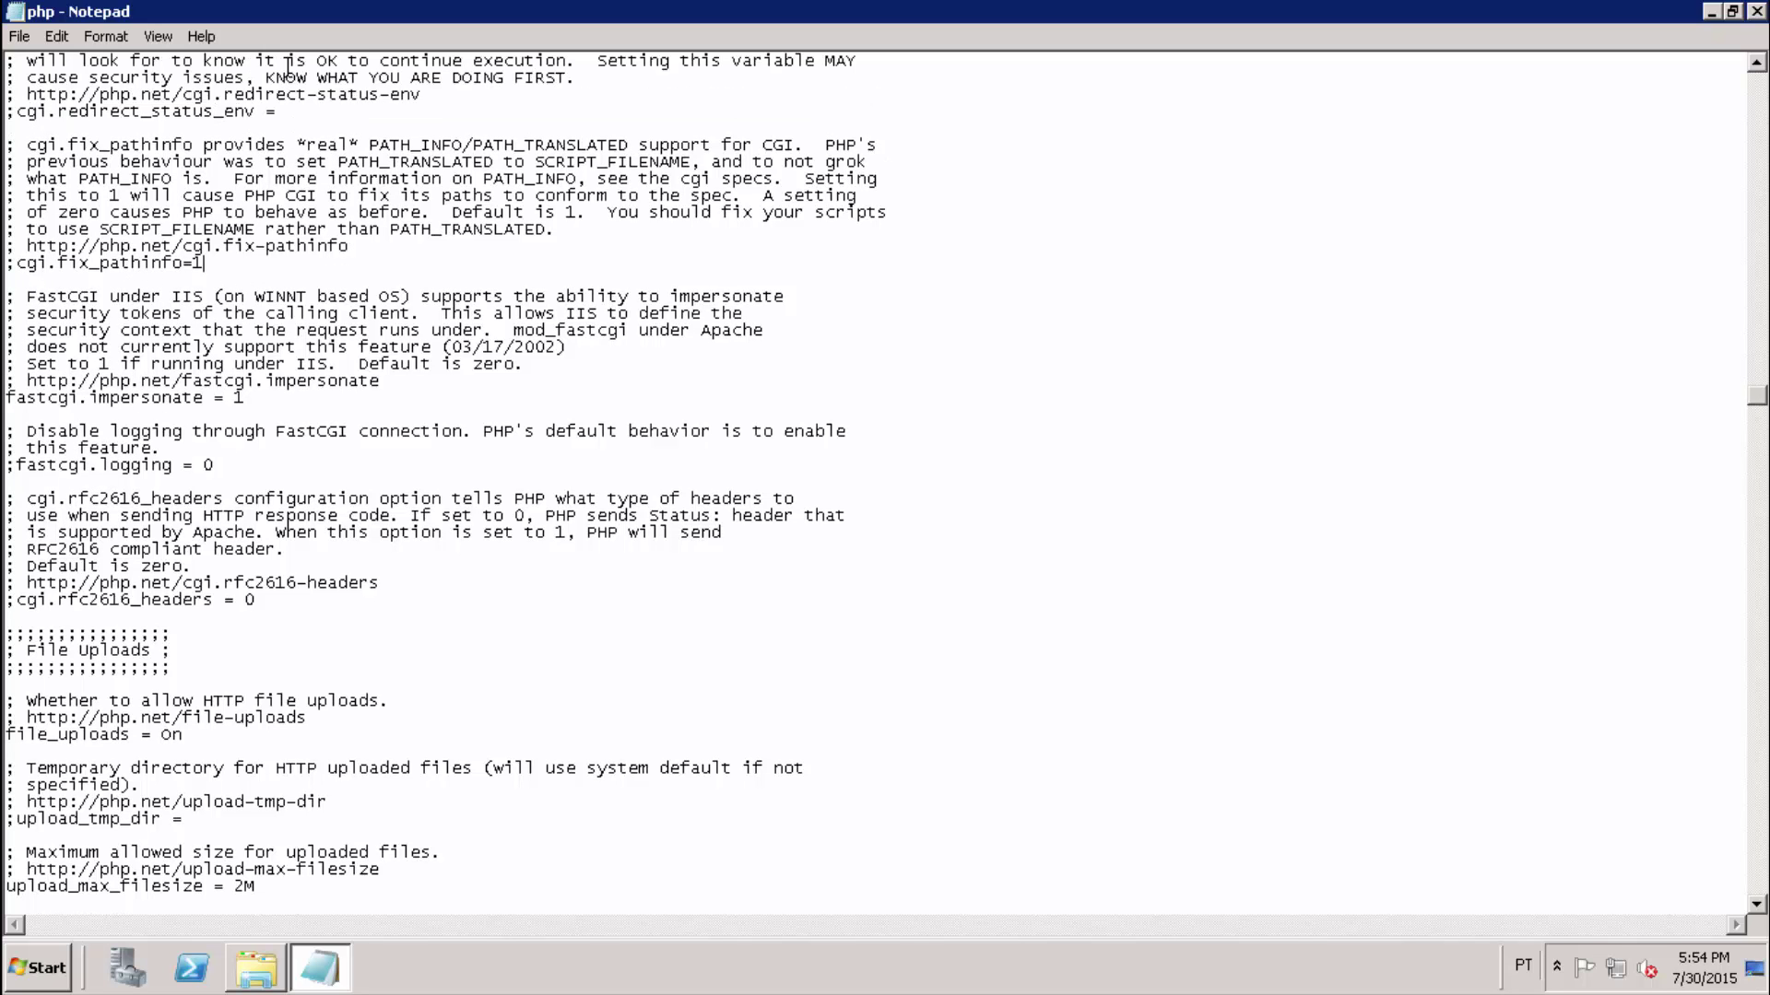
pyautogui.press('Delete')
pyautogui.press('End')
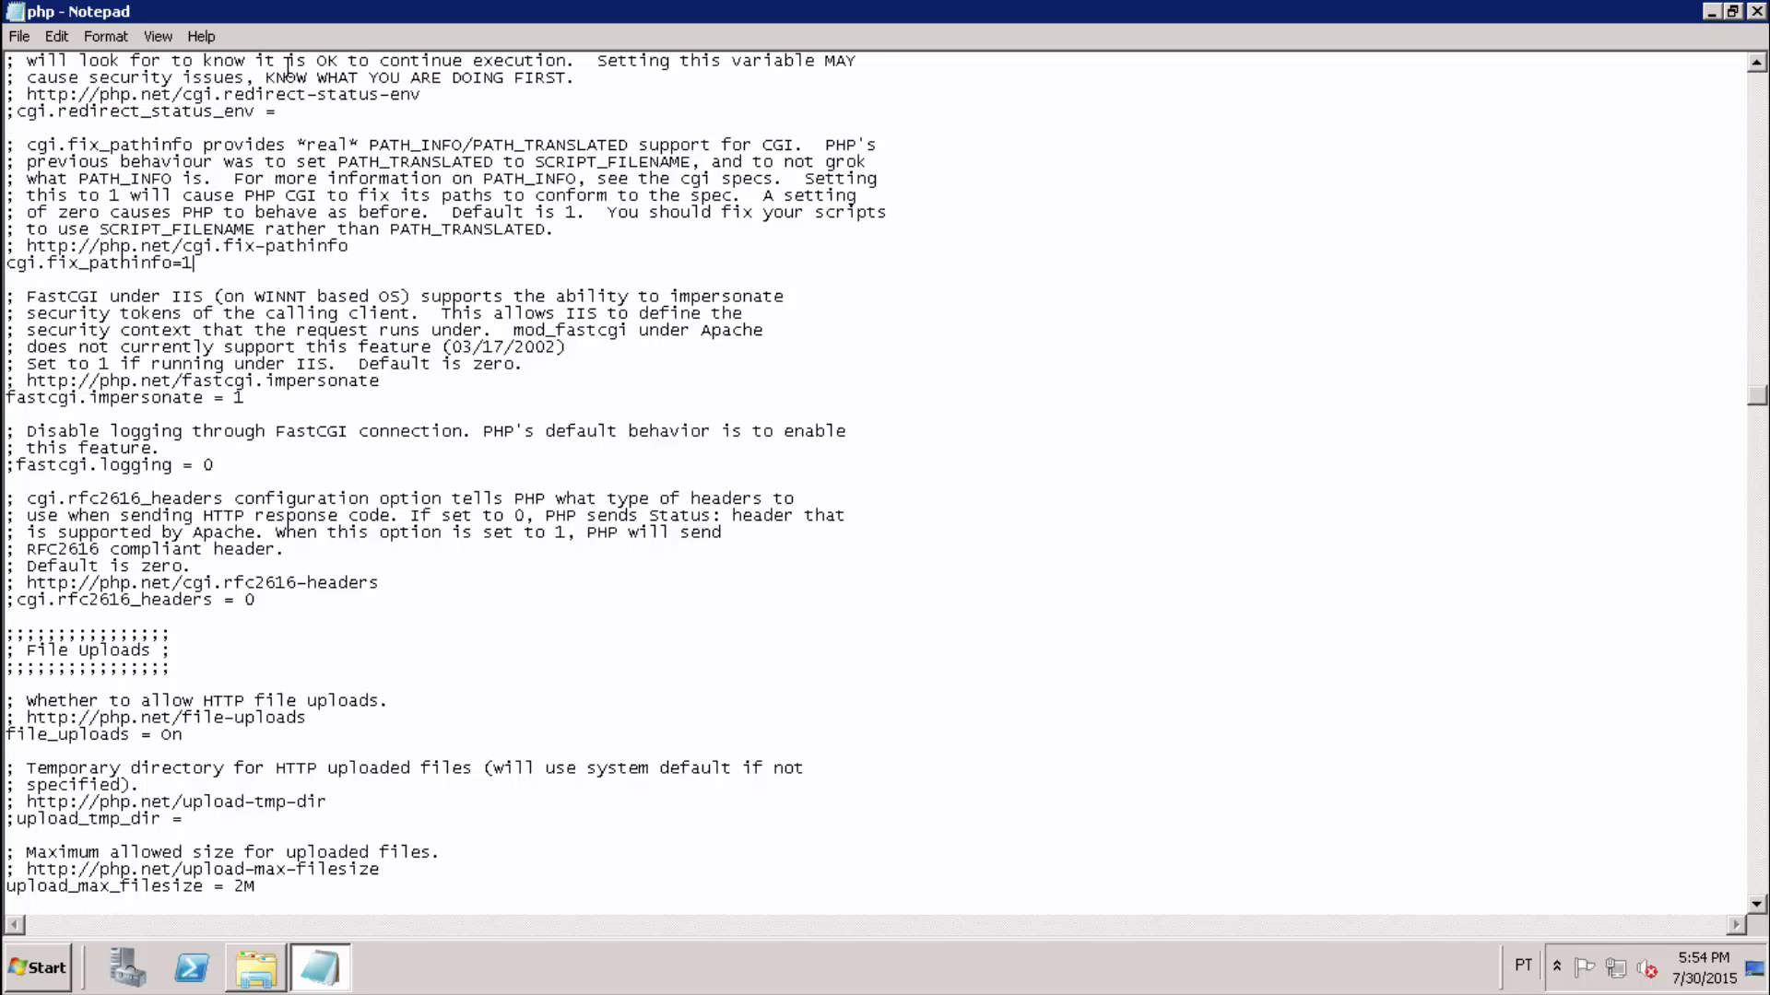
# Uncomment cgi.force_redirect and change its value from 1 to 0.
pyautogui.hotkey('ctrl', 'f')
pyautogui.write('cgi.force_redirect')
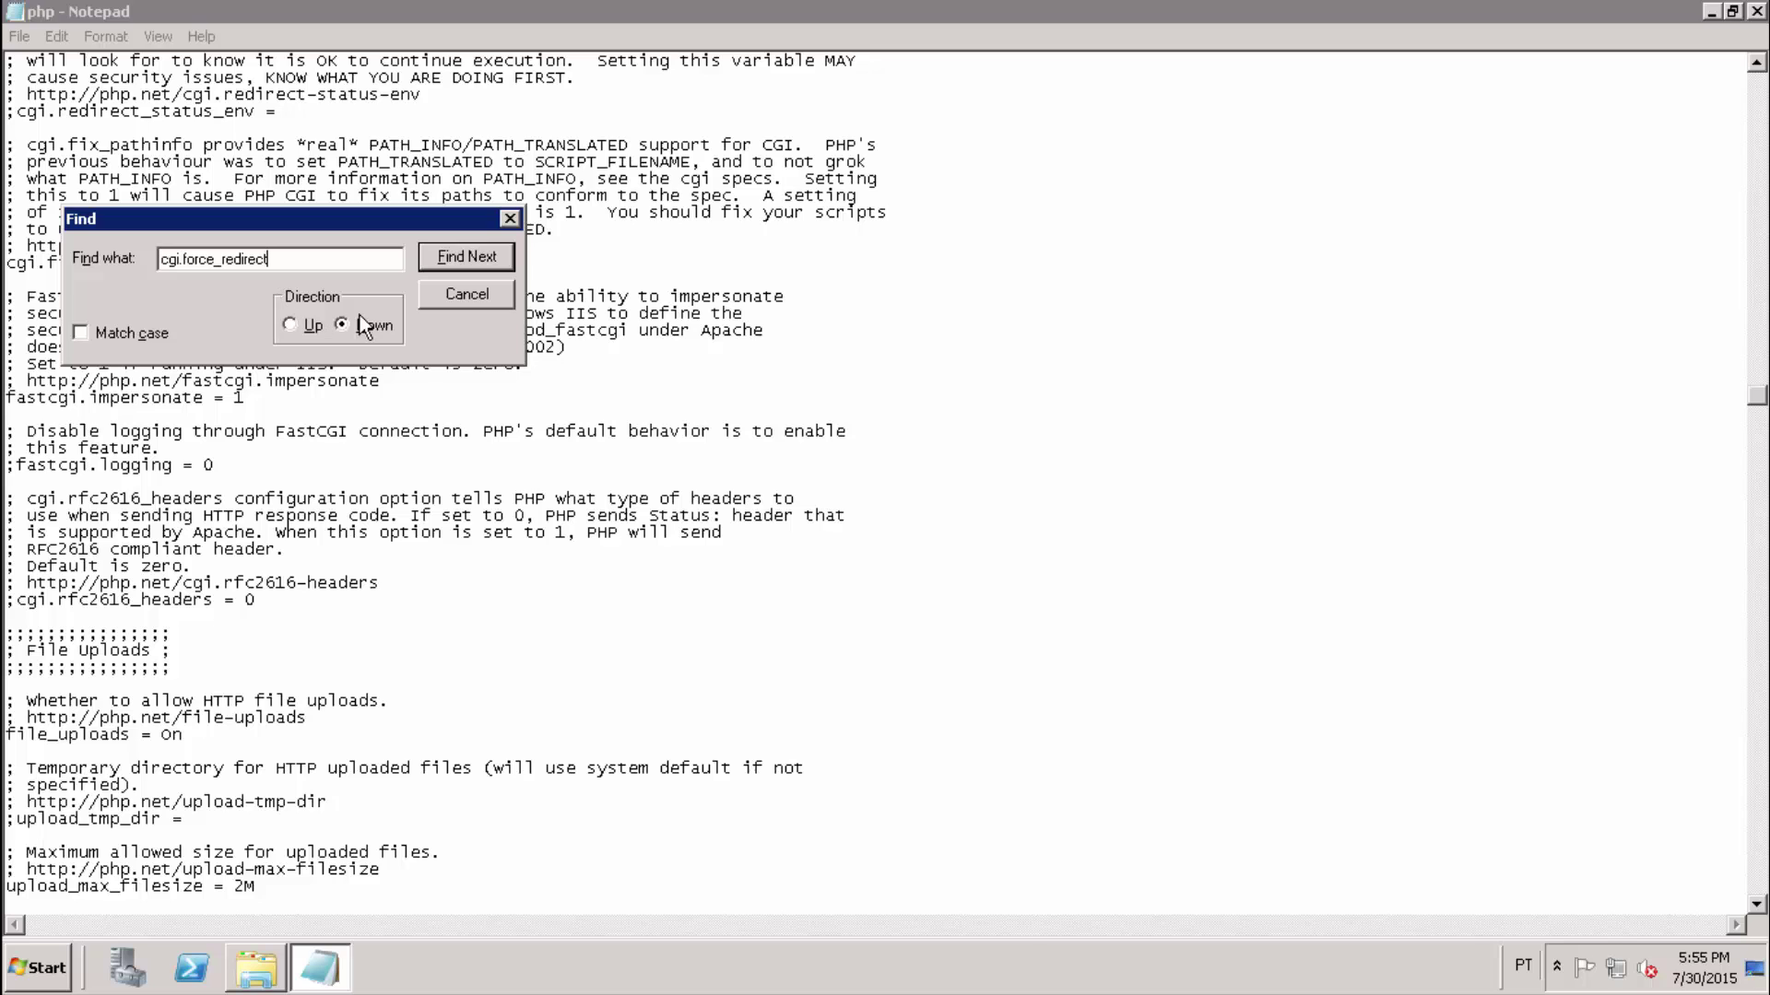
pyautogui.hotkey('alt', 'u')
pyautogui.click(474, 262)
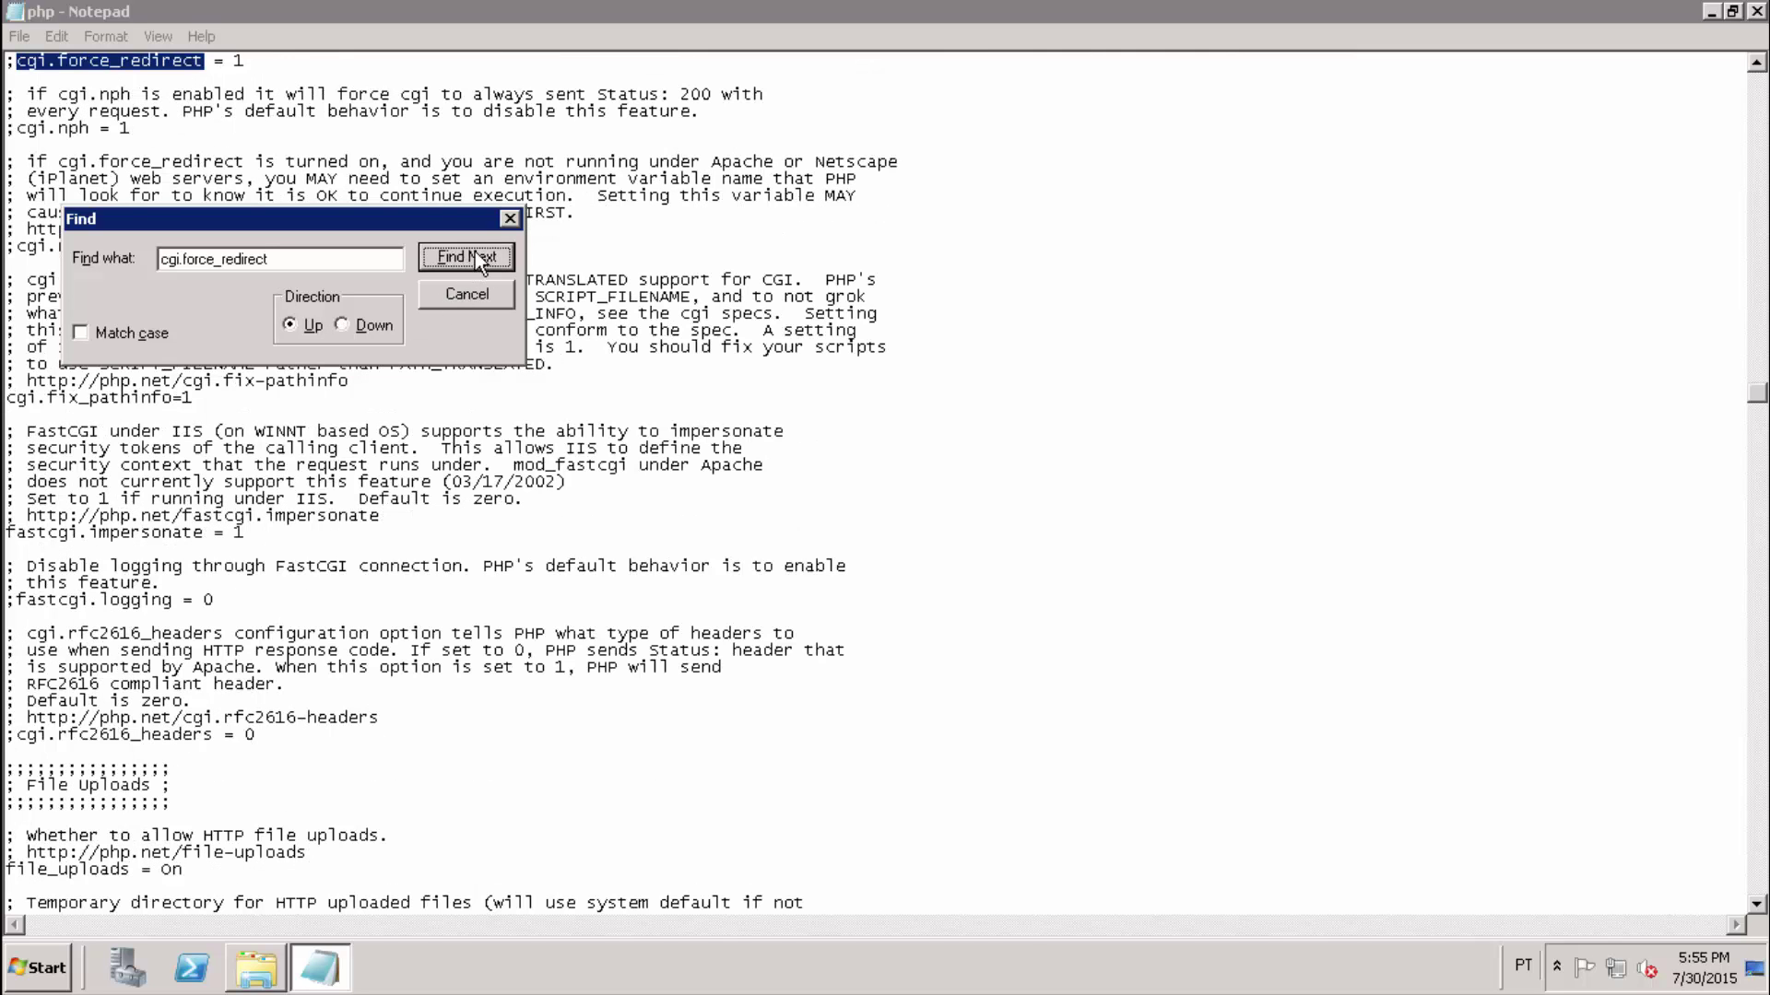
pyautogui.click(509, 219)
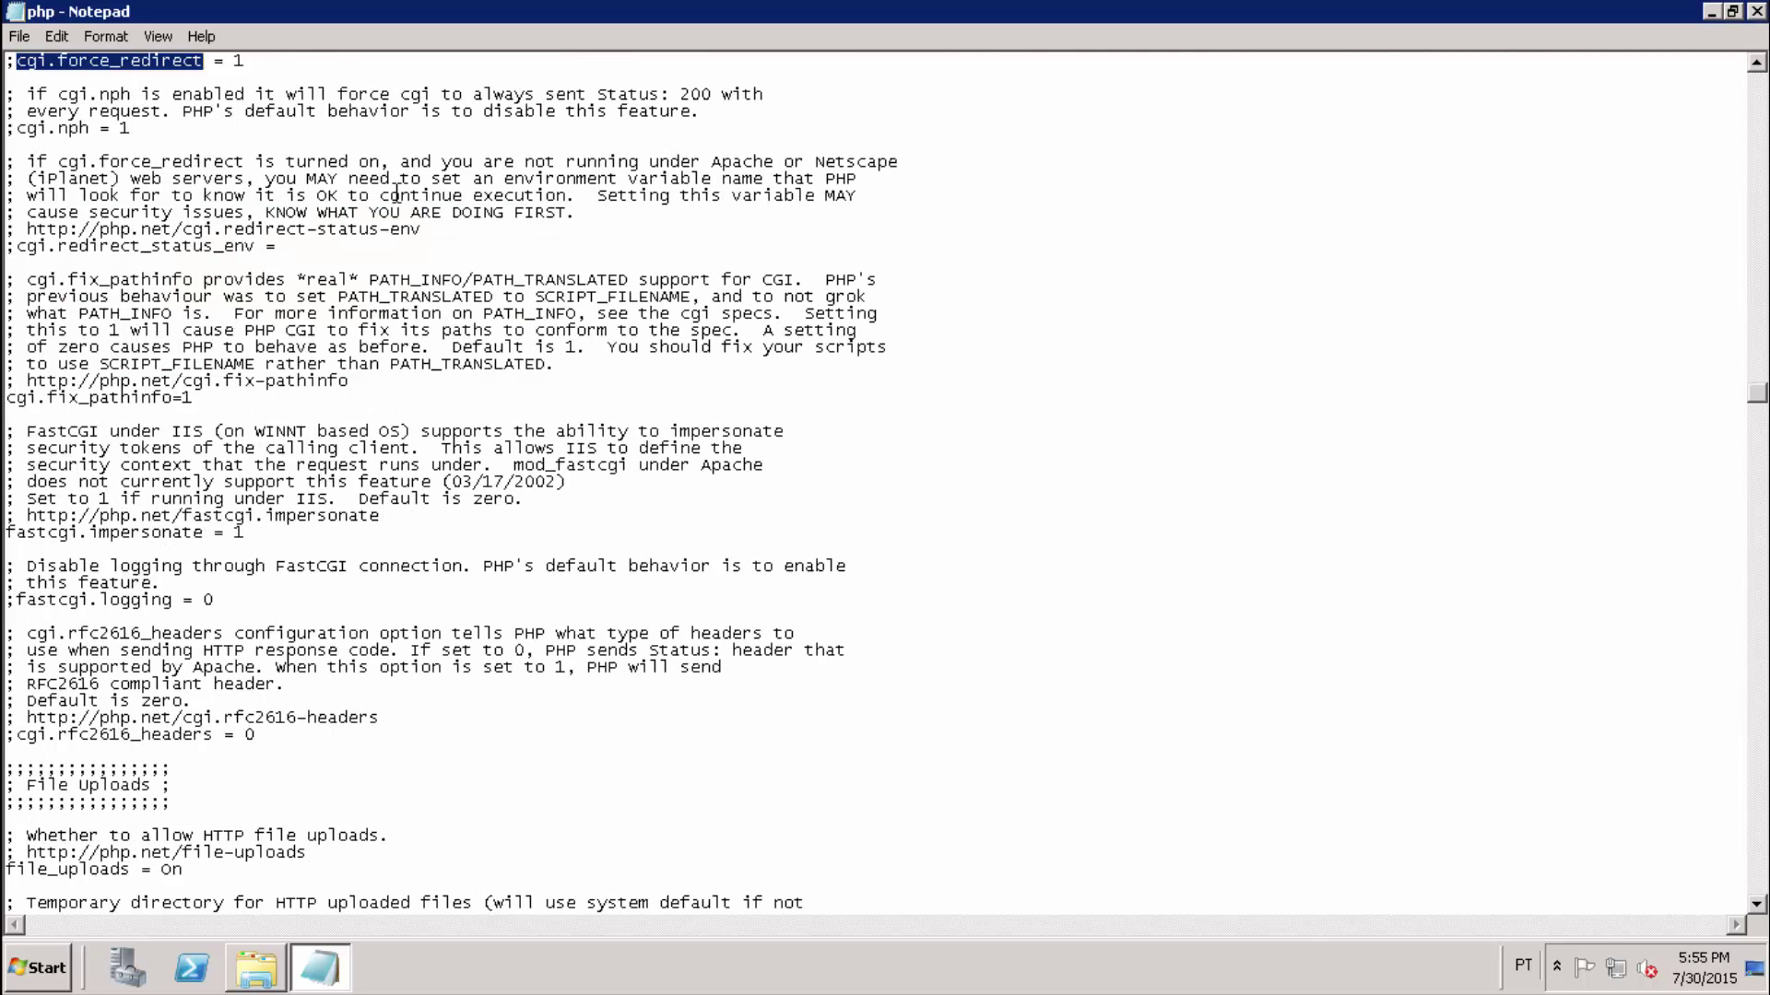
pyautogui.click(236, 63)
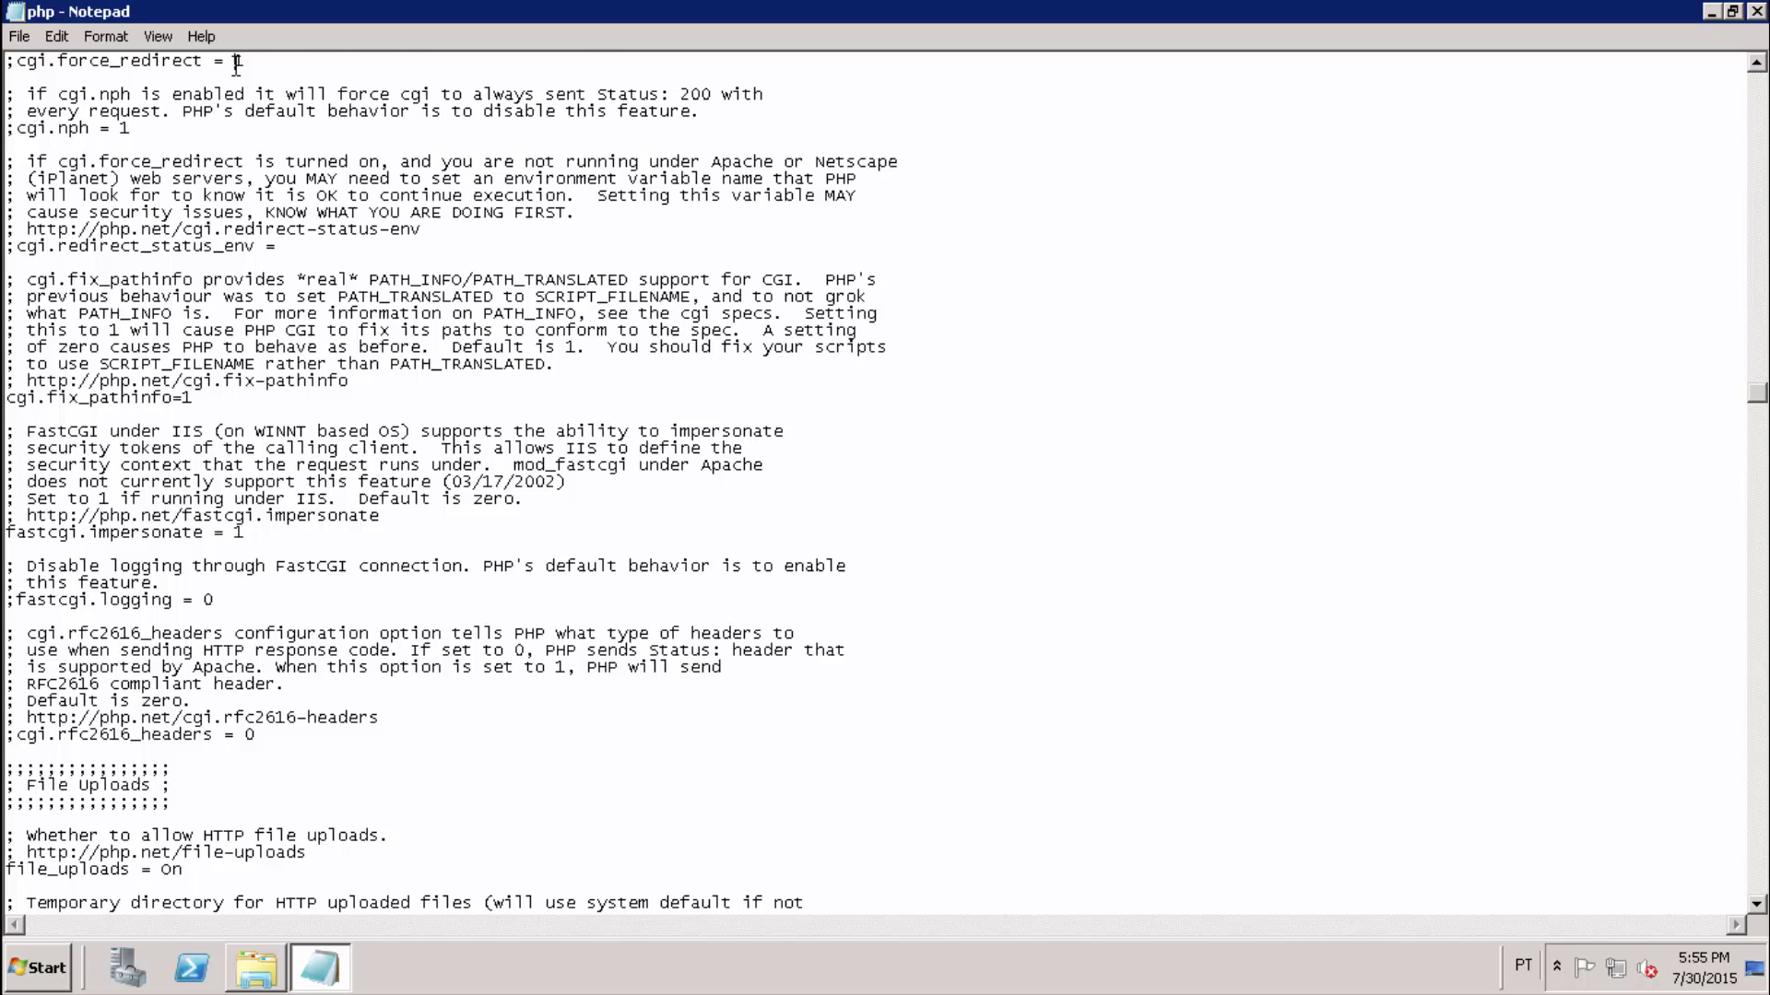
pyautogui.scroll(3, 249, 106)
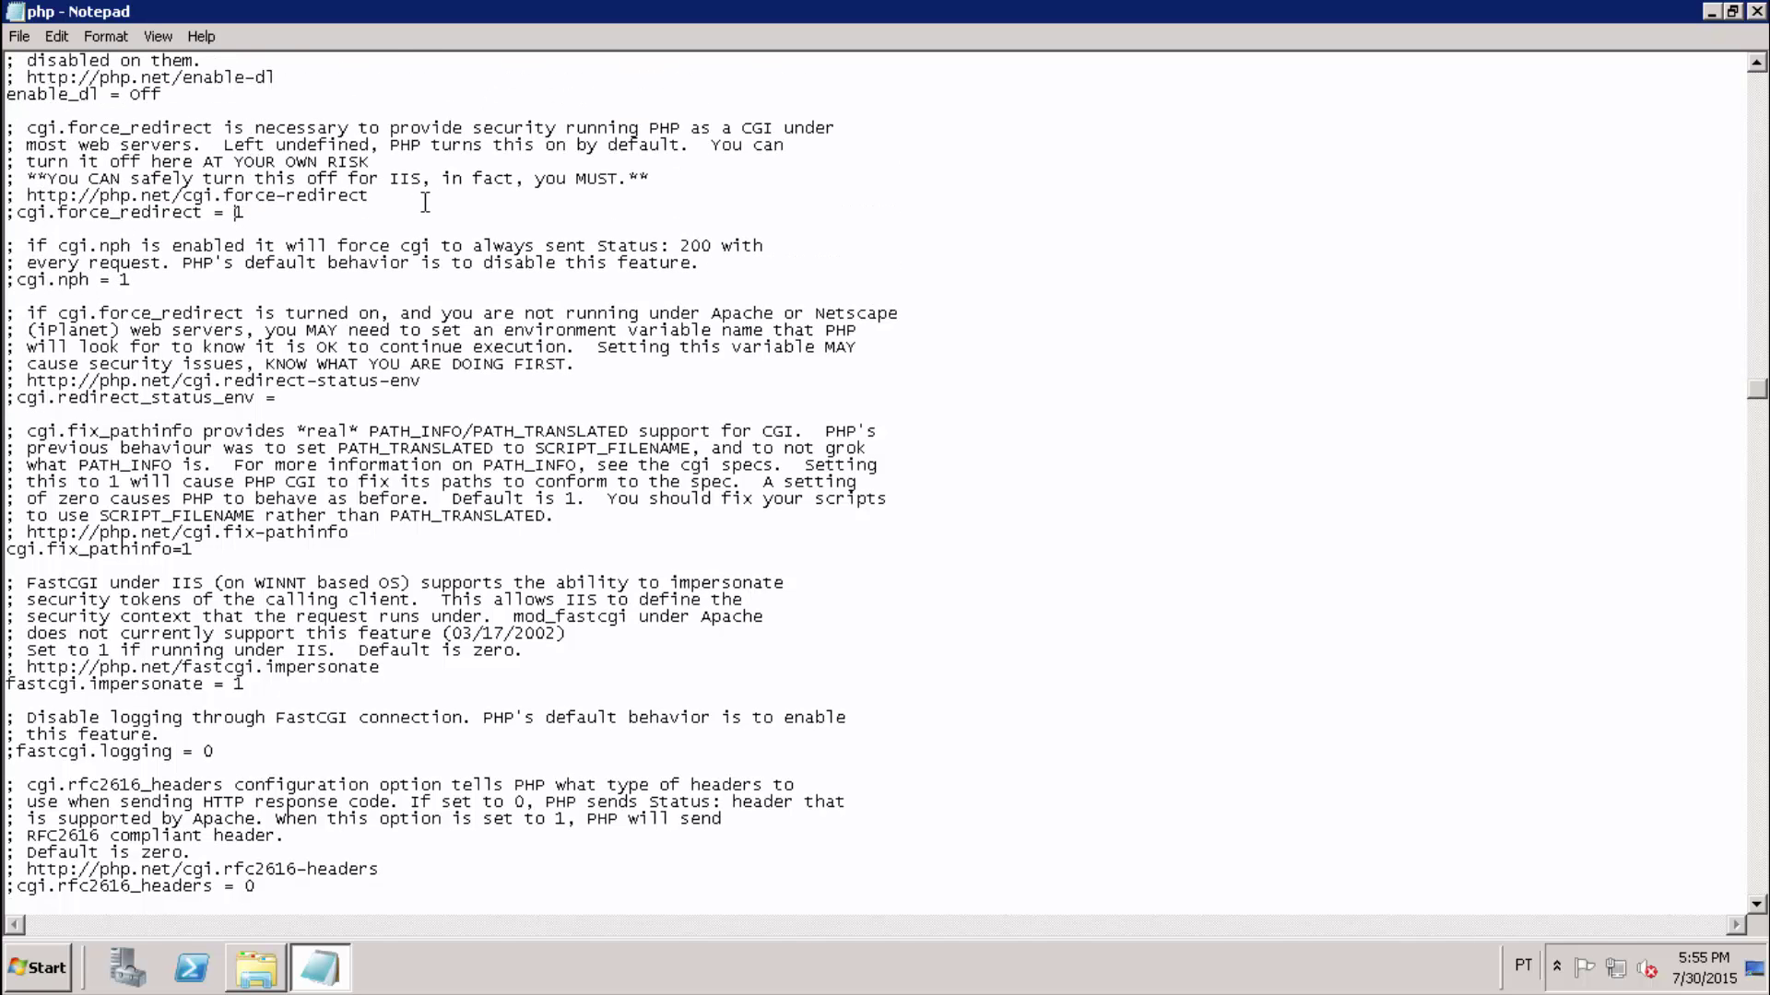
pyautogui.press('Delete')
pyautogui.press('End')
pyautogui.press('BackSpace')
pyautogui.write('0')
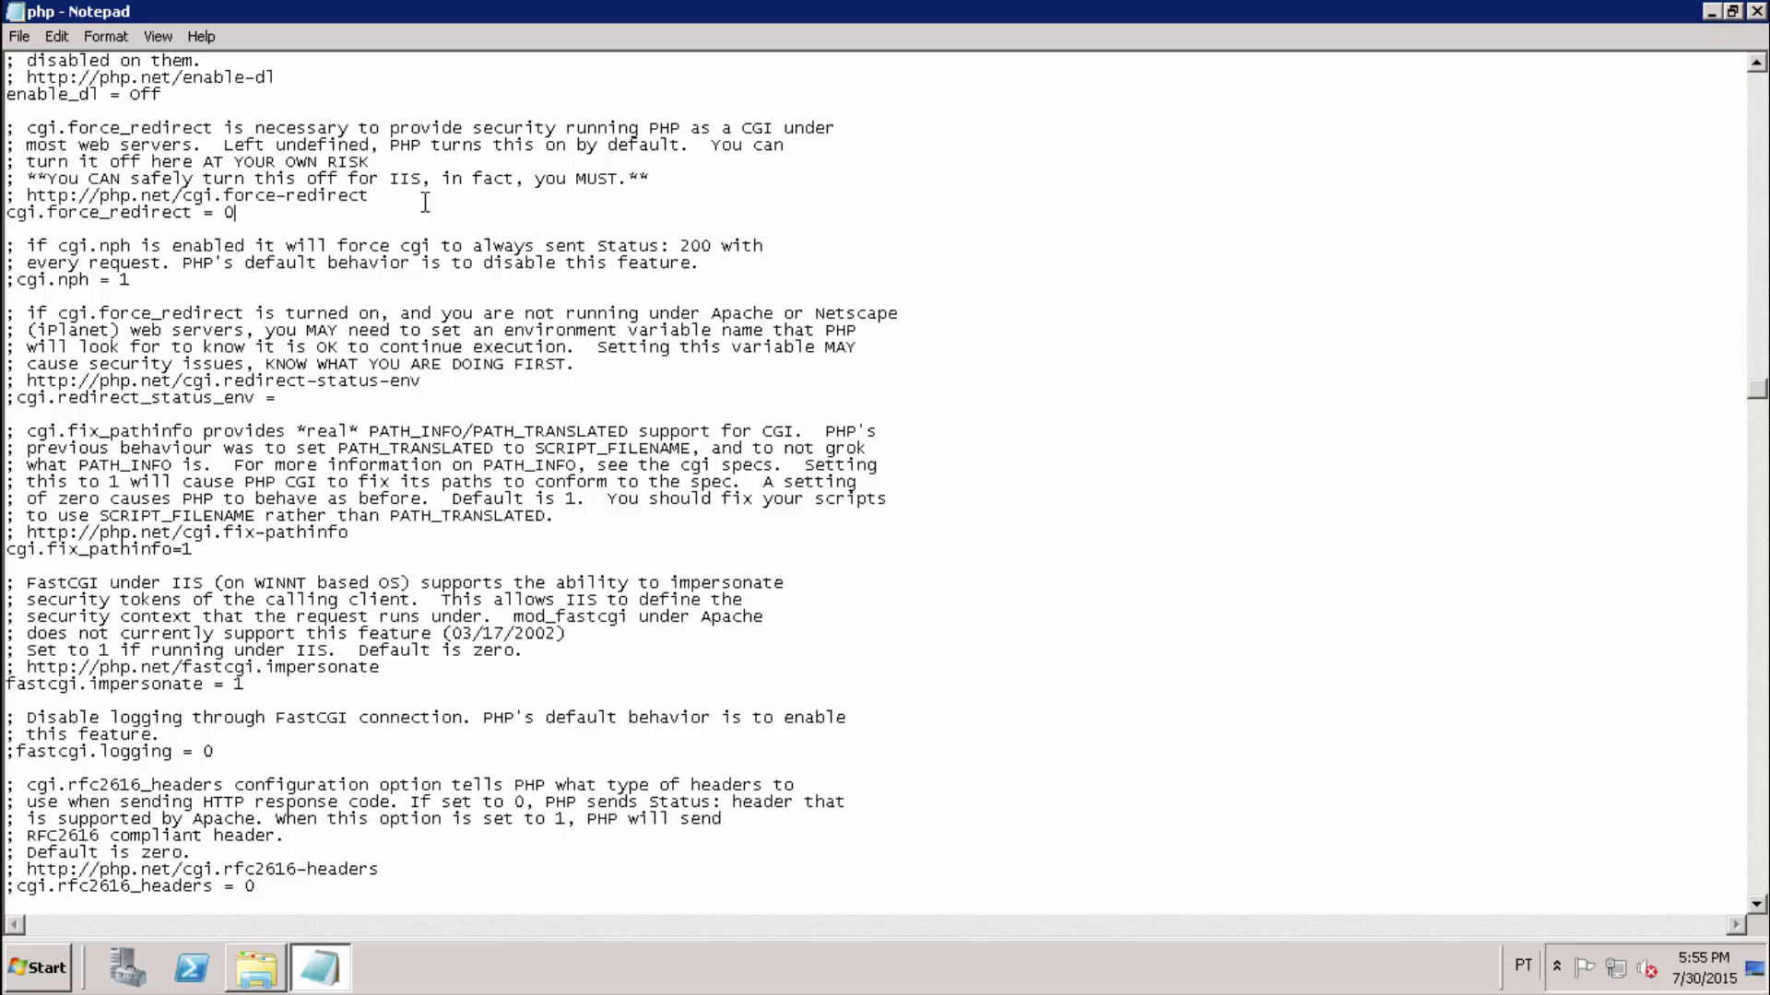
pyautogui.hotkey('ctrl', 'f')
pyautogui.write('extension_dir')
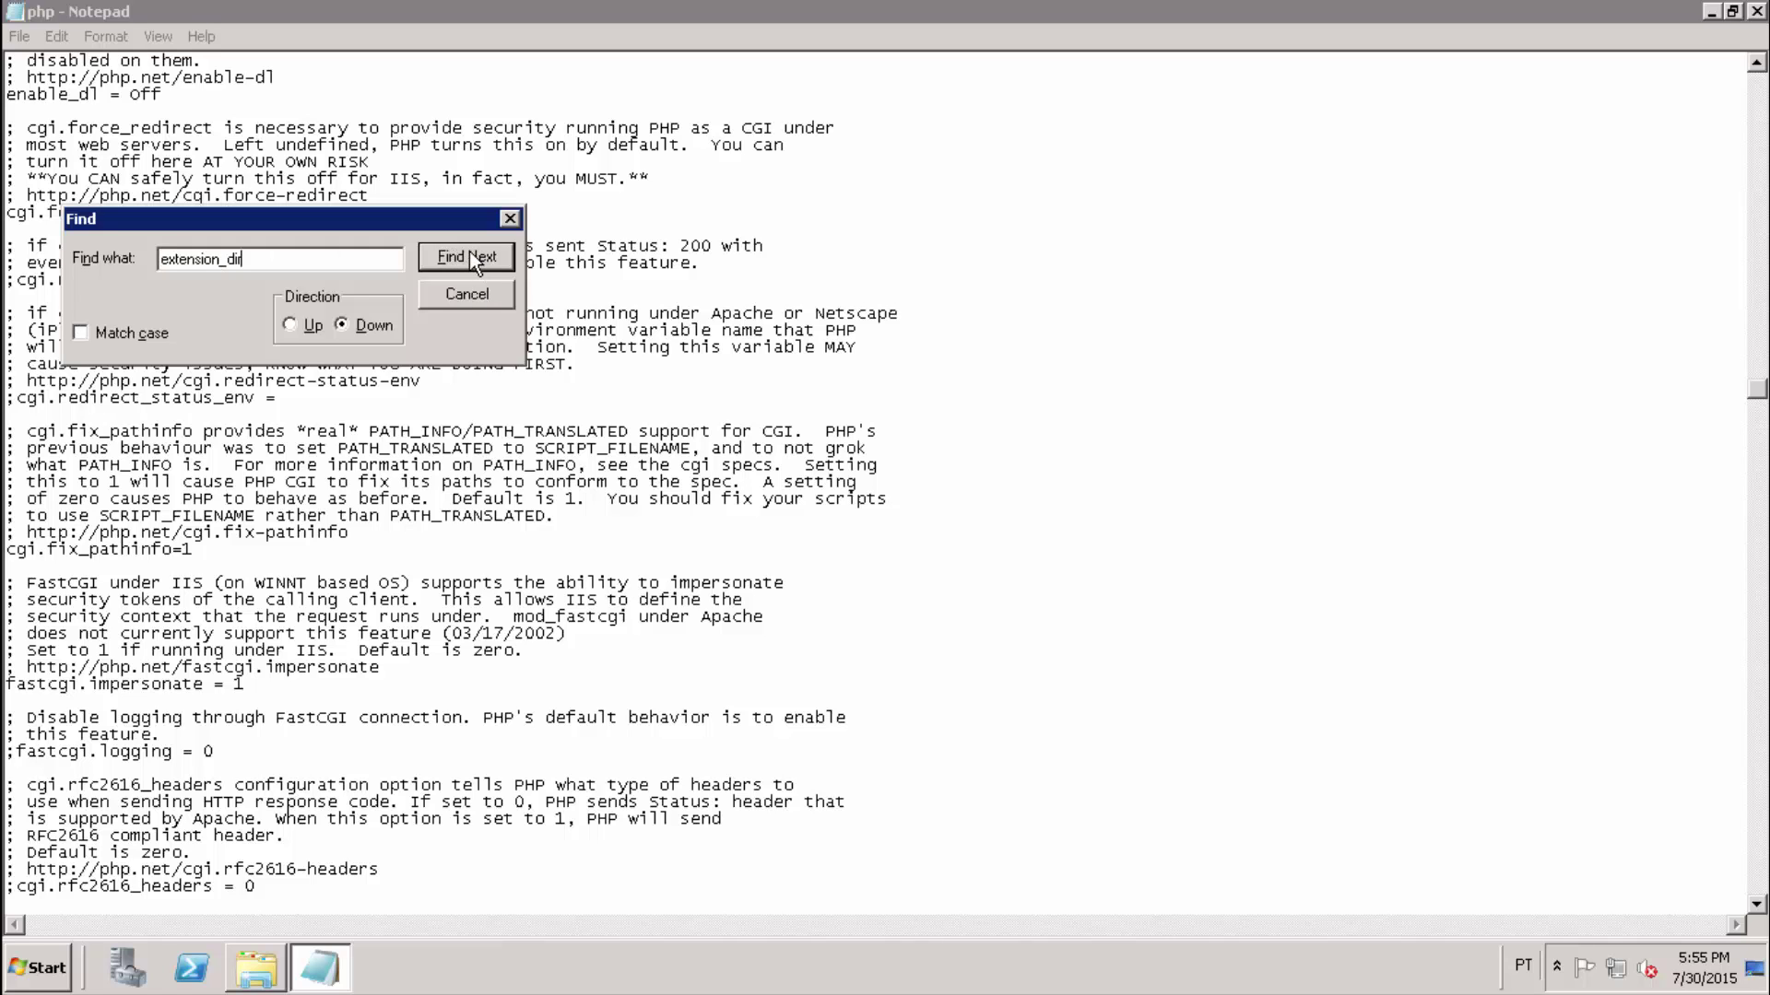
# Uncomment the Windows extension_dir line and change its value to "./ext".
pyautogui.hotkey('alt', 'u')
pyautogui.click(471, 257)
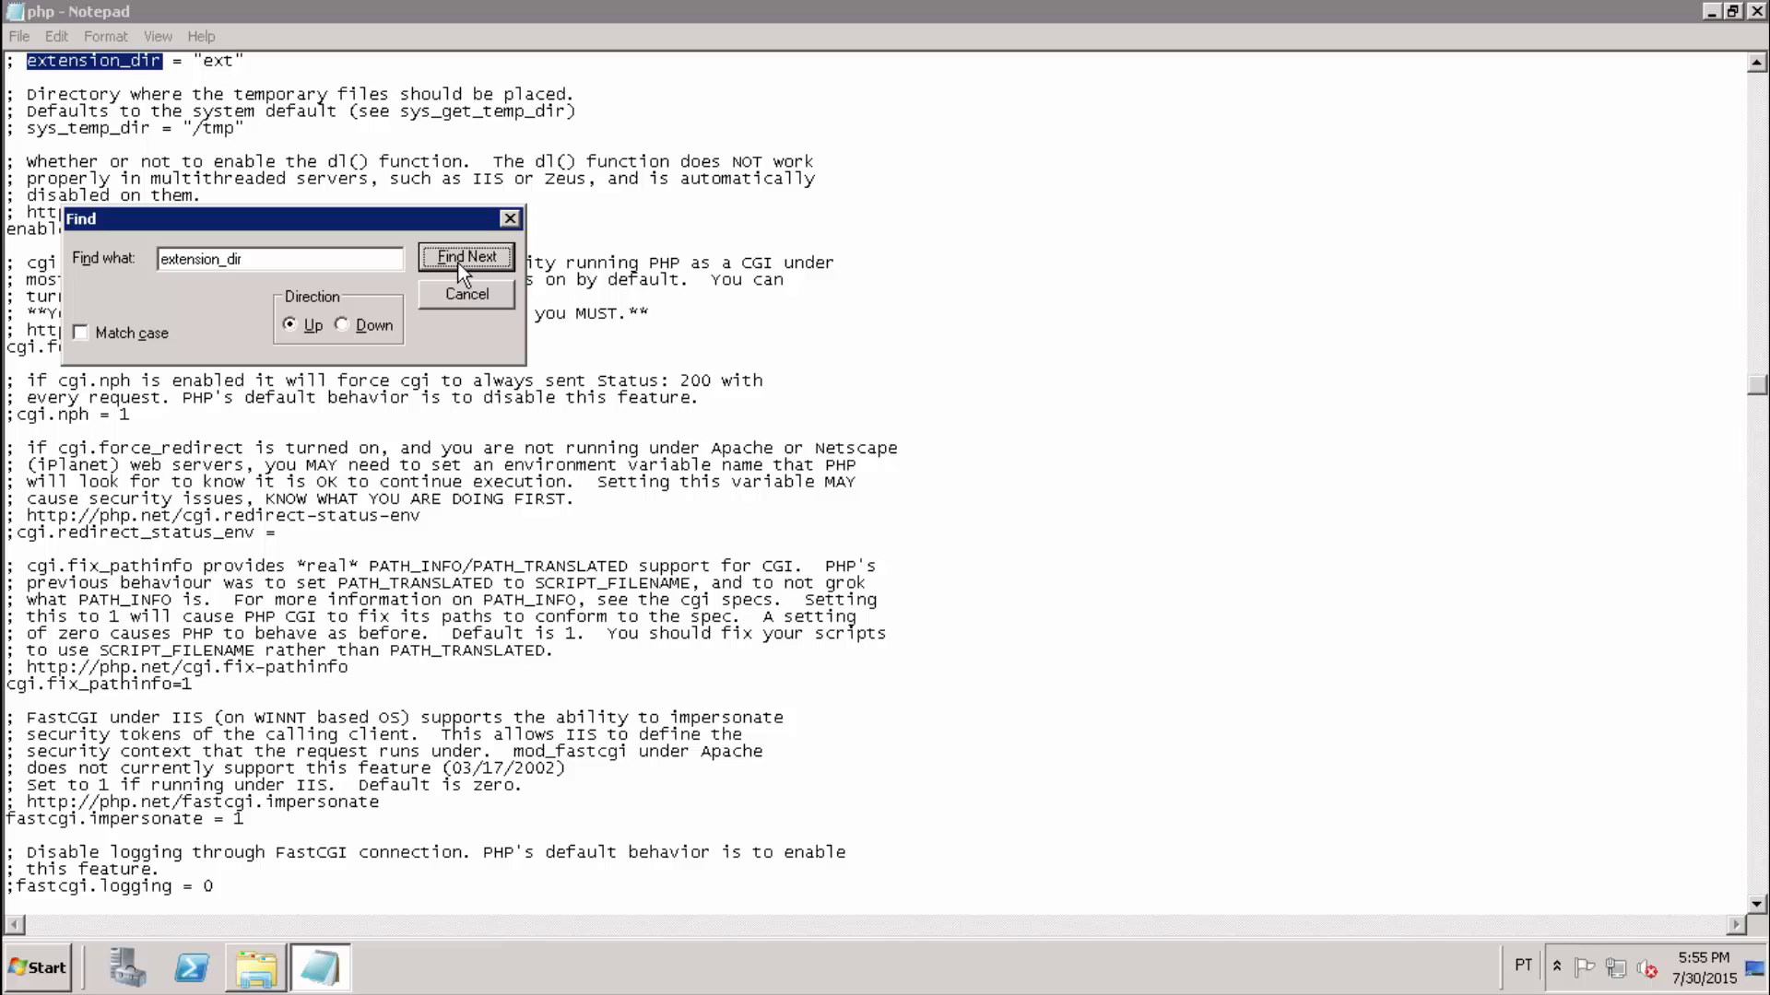
pyautogui.click(478, 301)
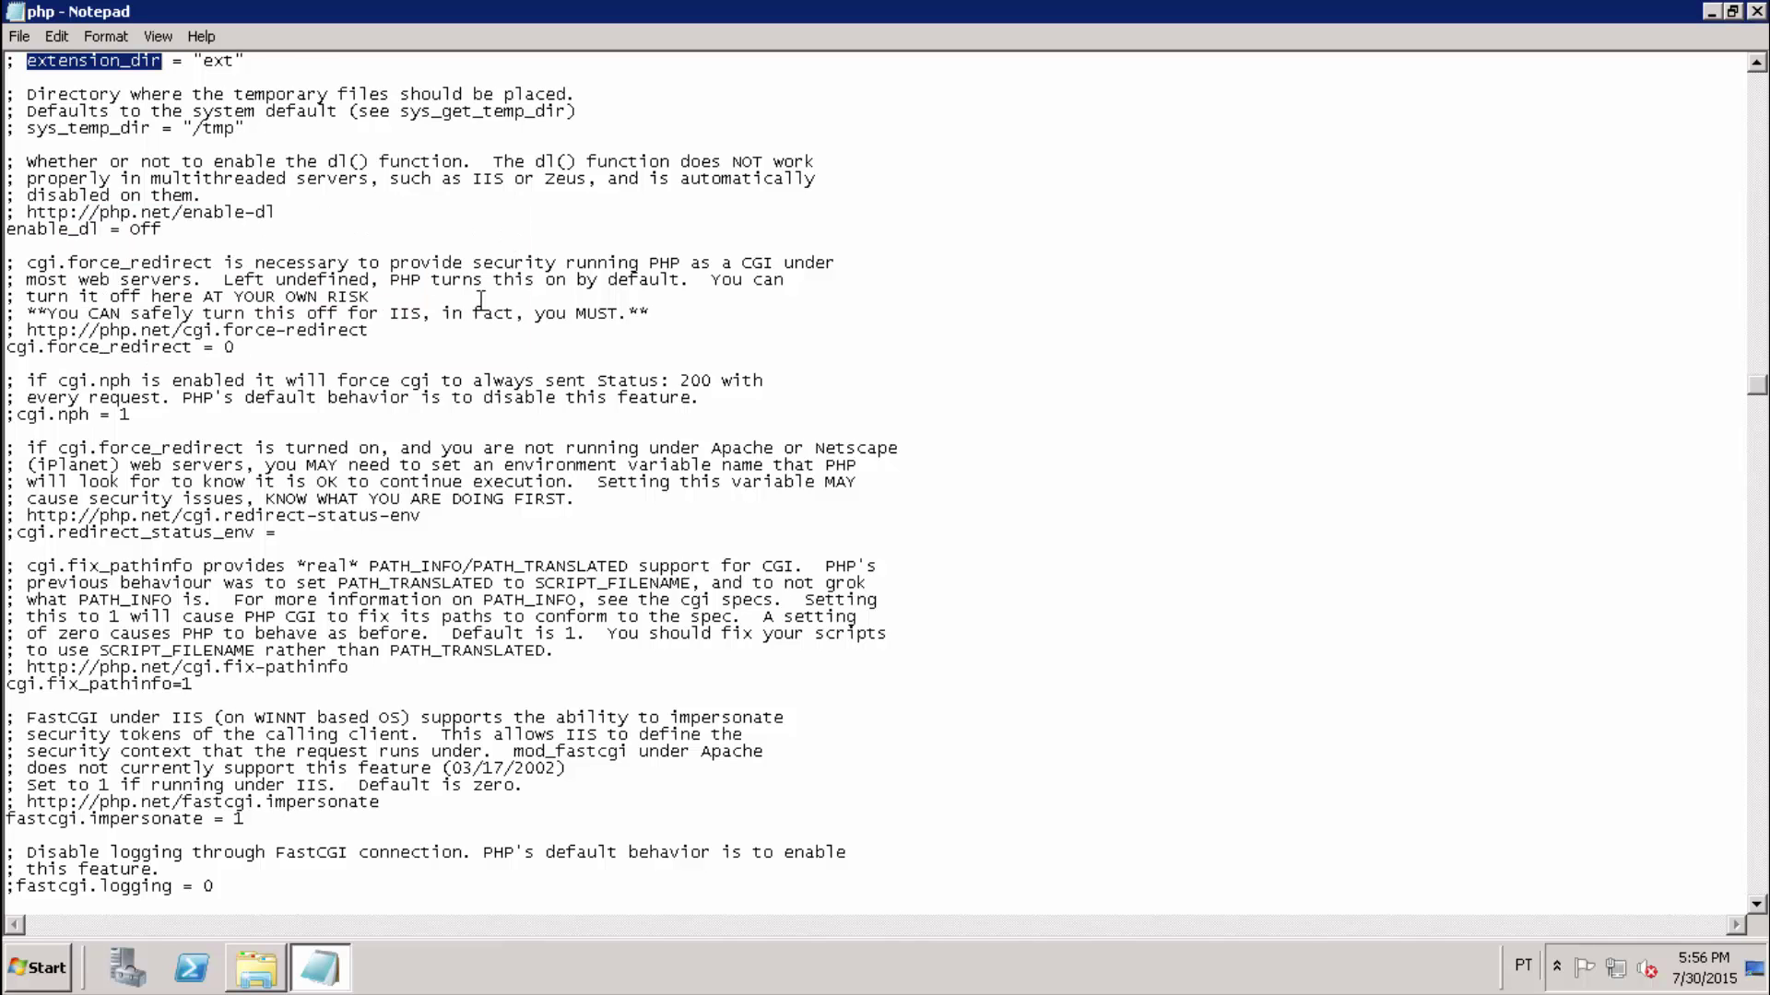
pyautogui.scroll(5, 480, 300)
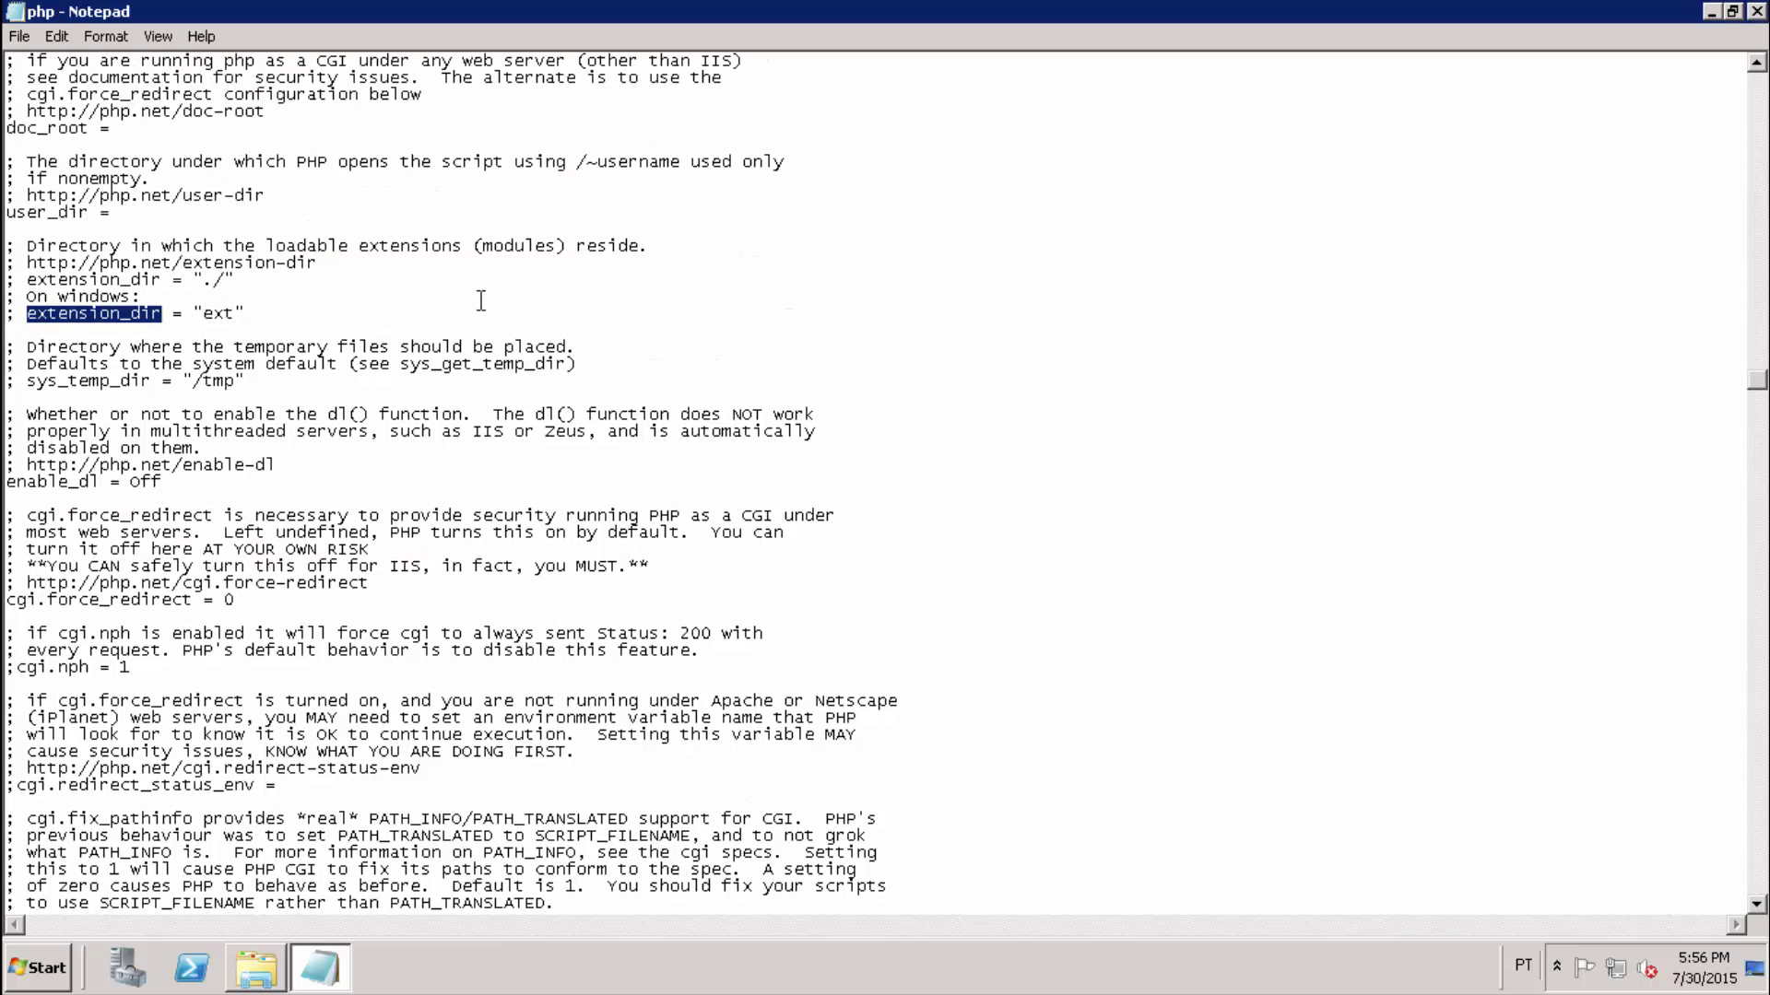
pyautogui.click(245, 313)
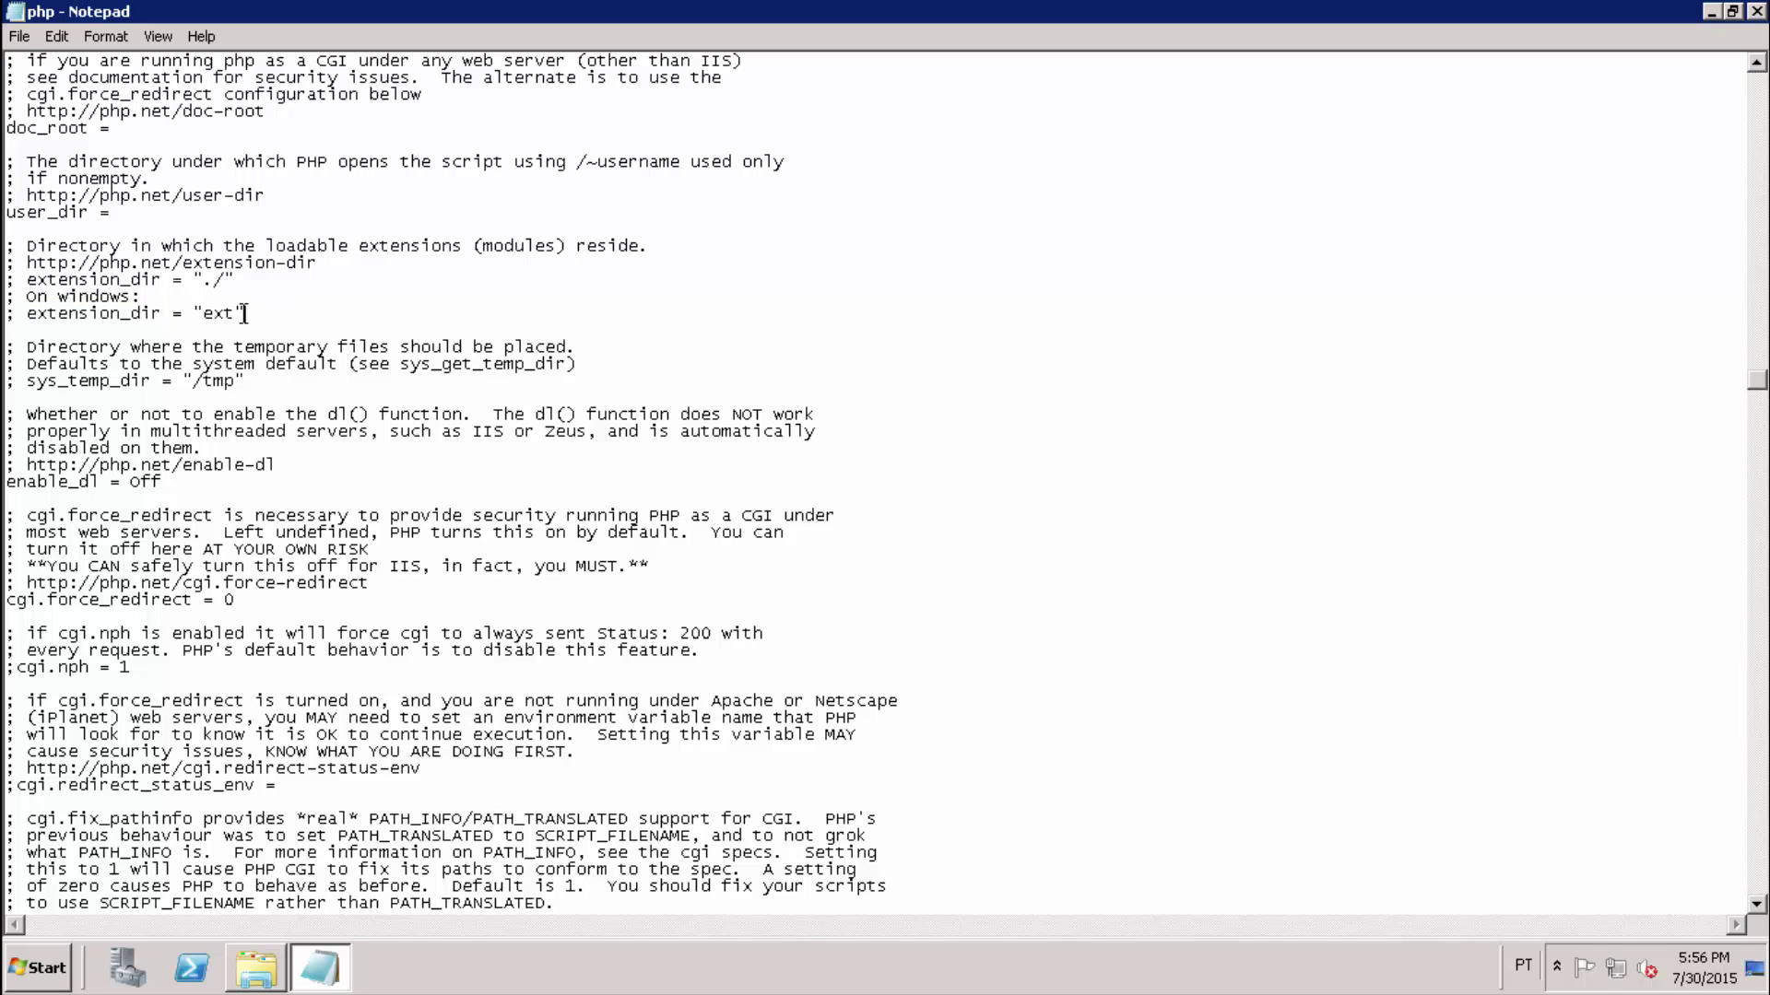
pyautogui.press('Delete')
pyautogui.press('Delete')
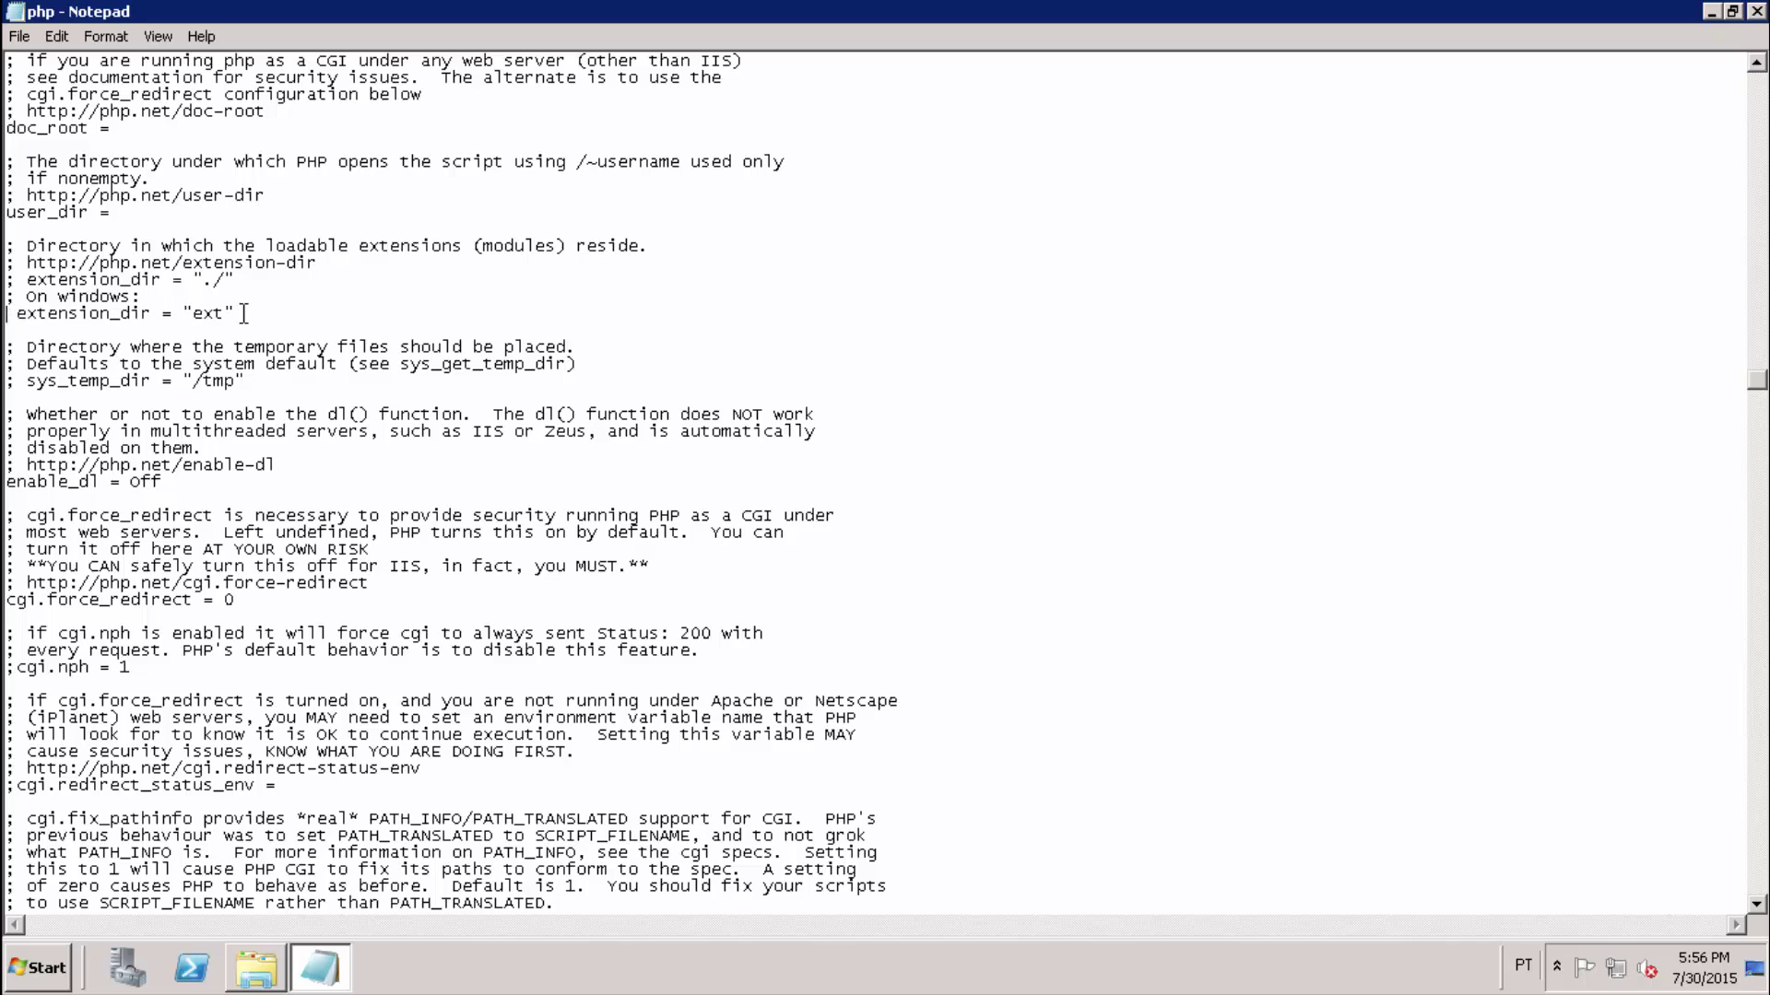
pyautogui.press('Right')
pyautogui.press('Right')
pyautogui.press('Right')
pyautogui.press('Right')
pyautogui.press('Right')
pyautogui.press('Right')
pyautogui.press('Right')
pyautogui.press('Right')
pyautogui.press('Right')
pyautogui.press('Right')
pyautogui.press('Right')
pyautogui.press('Right')
pyautogui.press('Right')
pyautogui.press('Right')
pyautogui.press('Right')
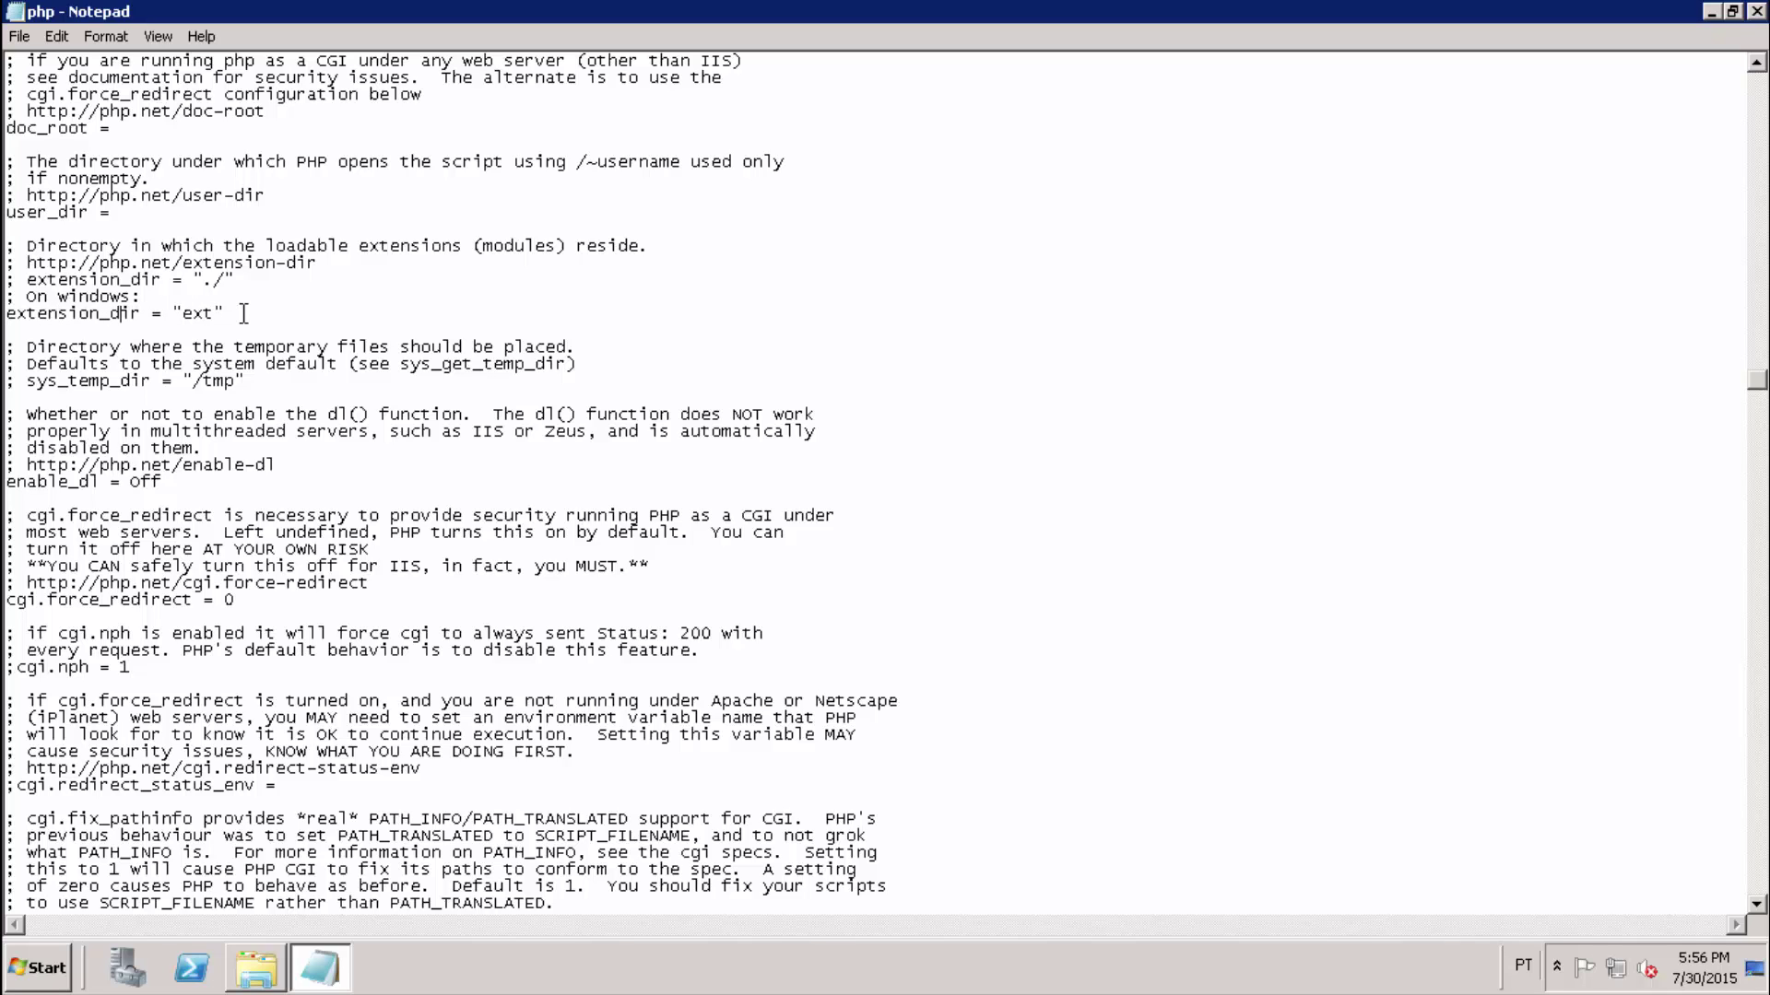
pyautogui.press('Right')
pyautogui.write('./')
pyautogui.click(18, 40)
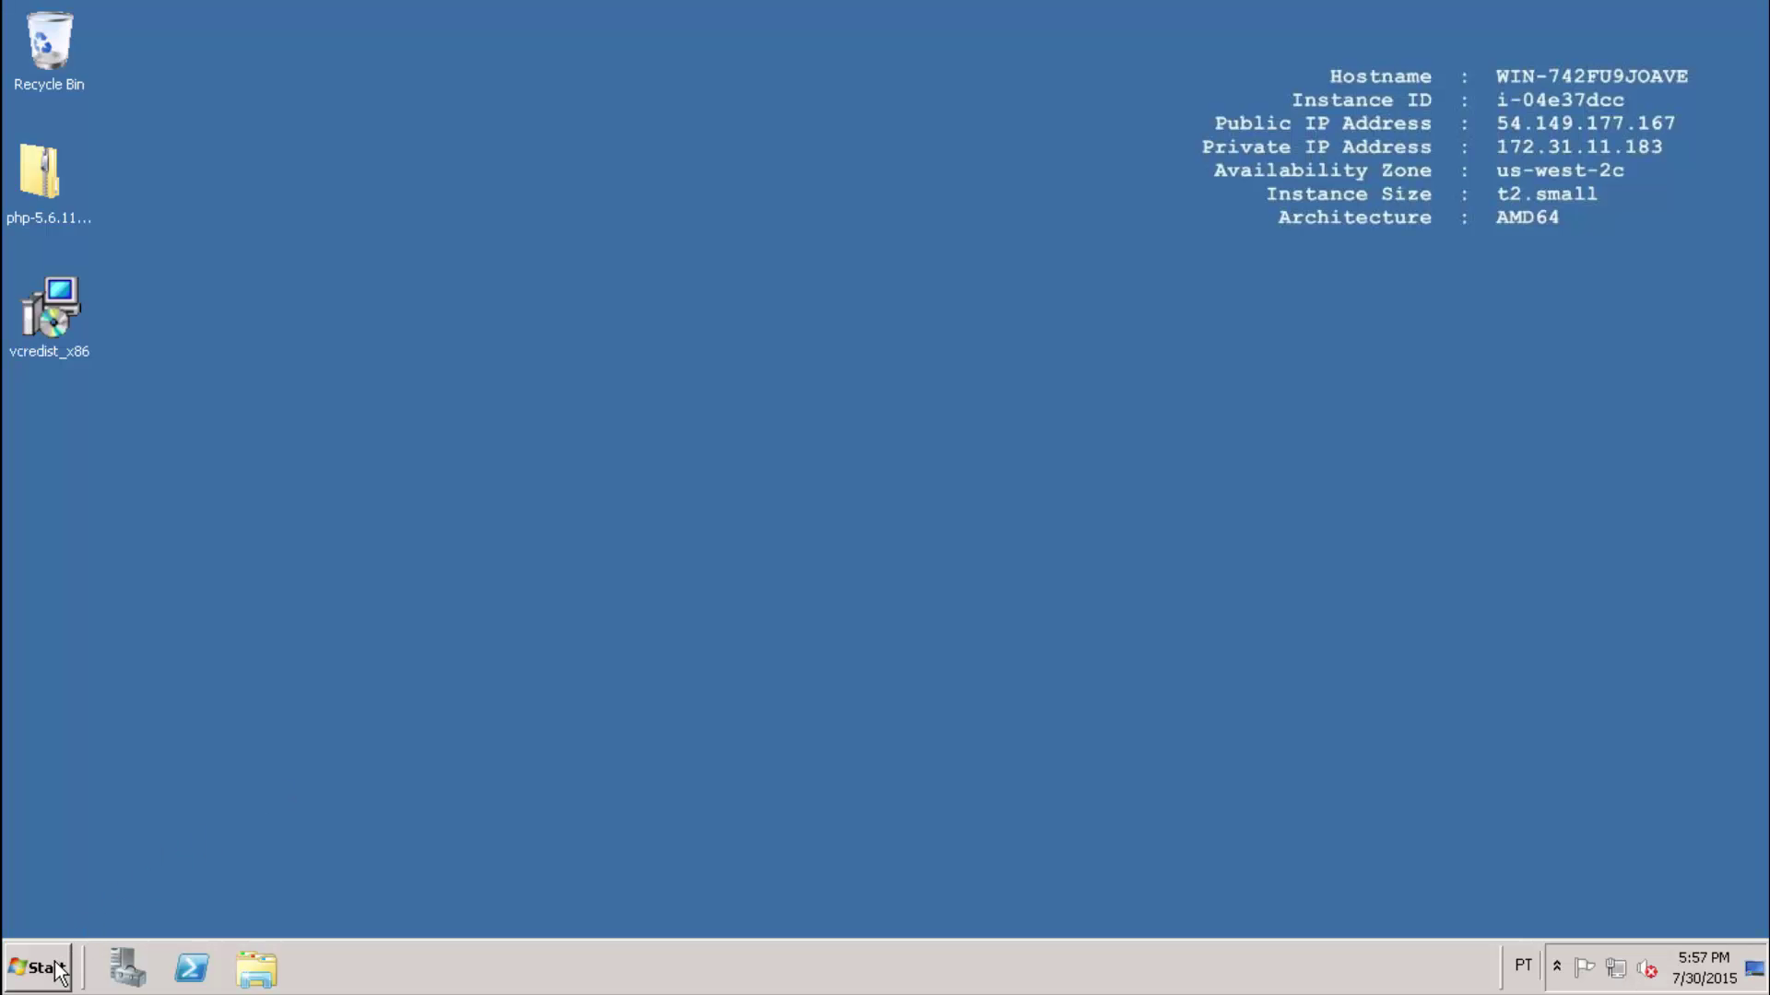
# Launch Command Prompt by searching for cmd from the Start menu.
pyautogui.click(39, 968)
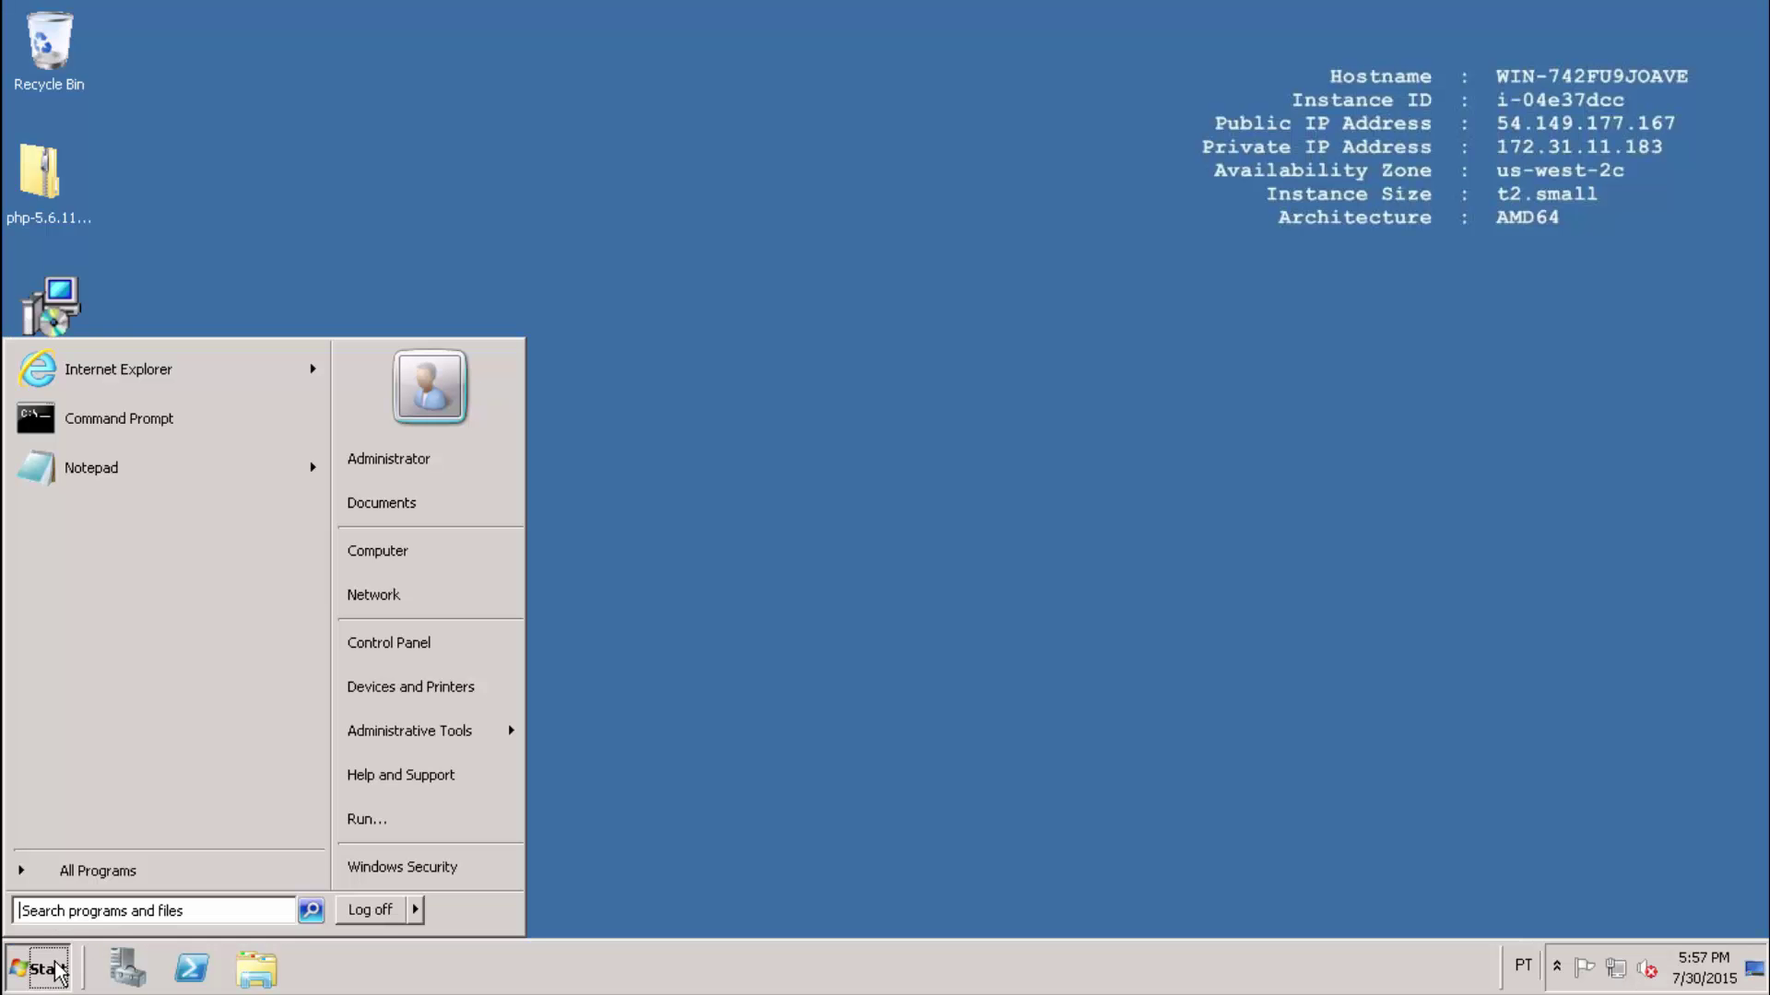
pyautogui.write('cmd')
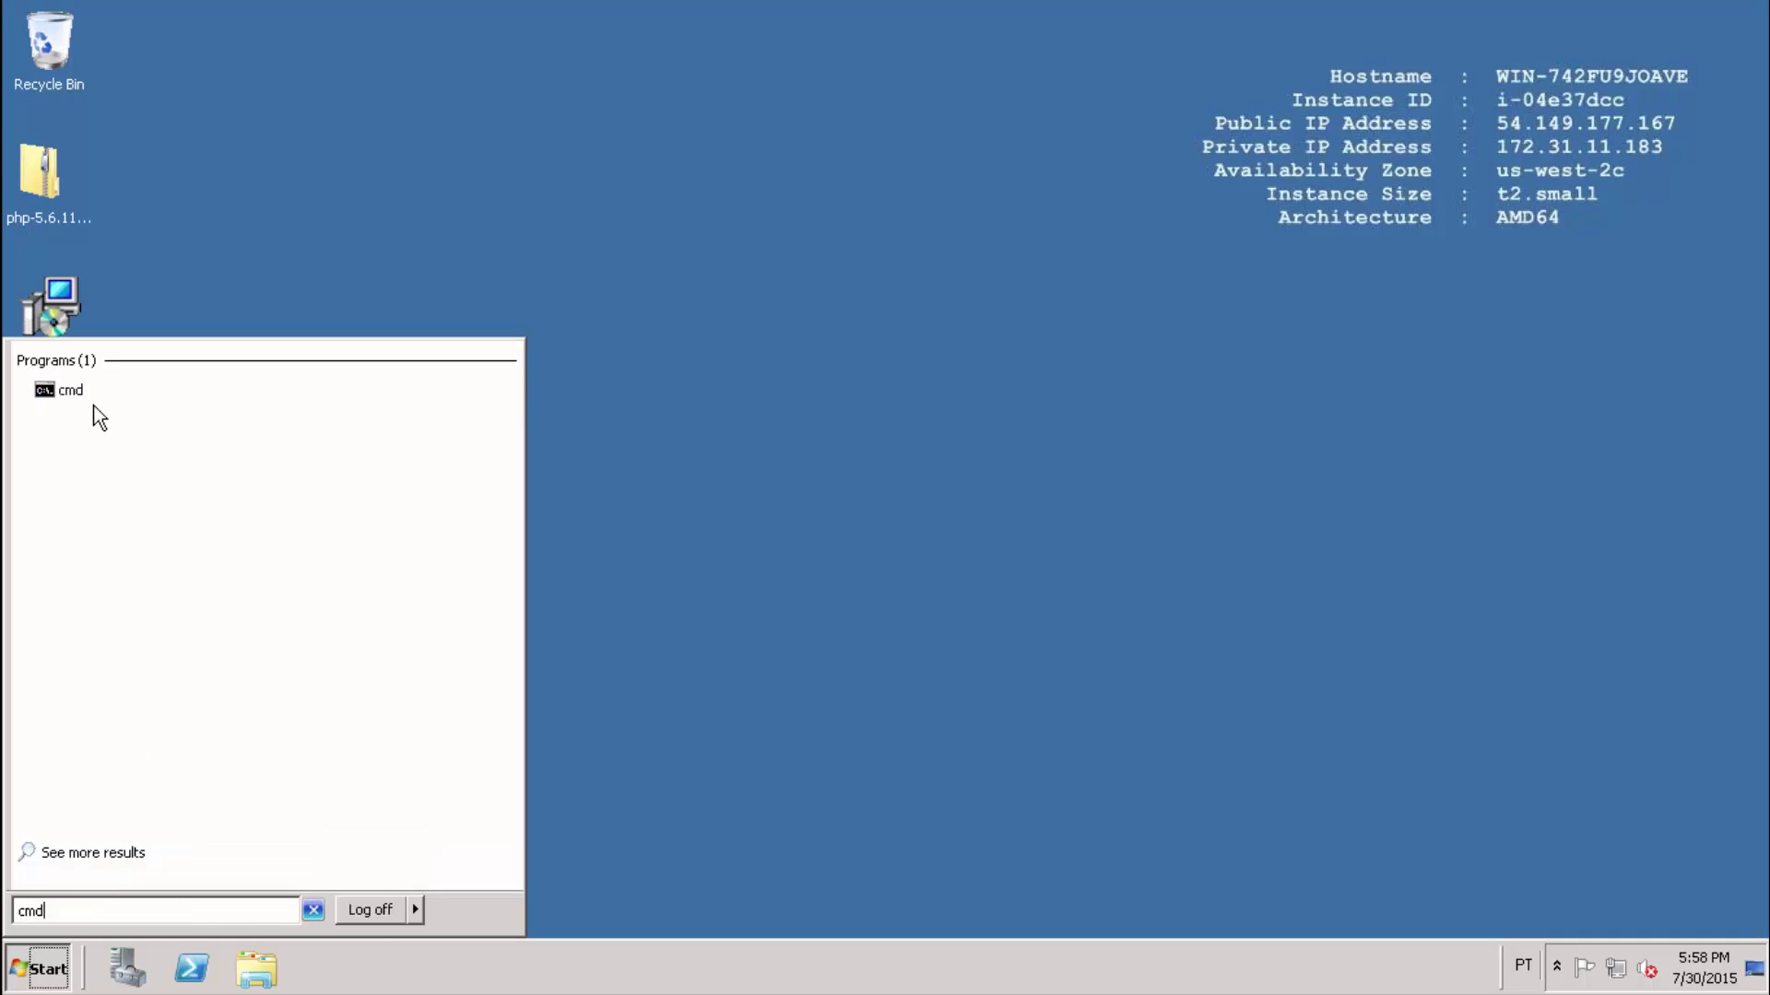
pyautogui.click(74, 398)
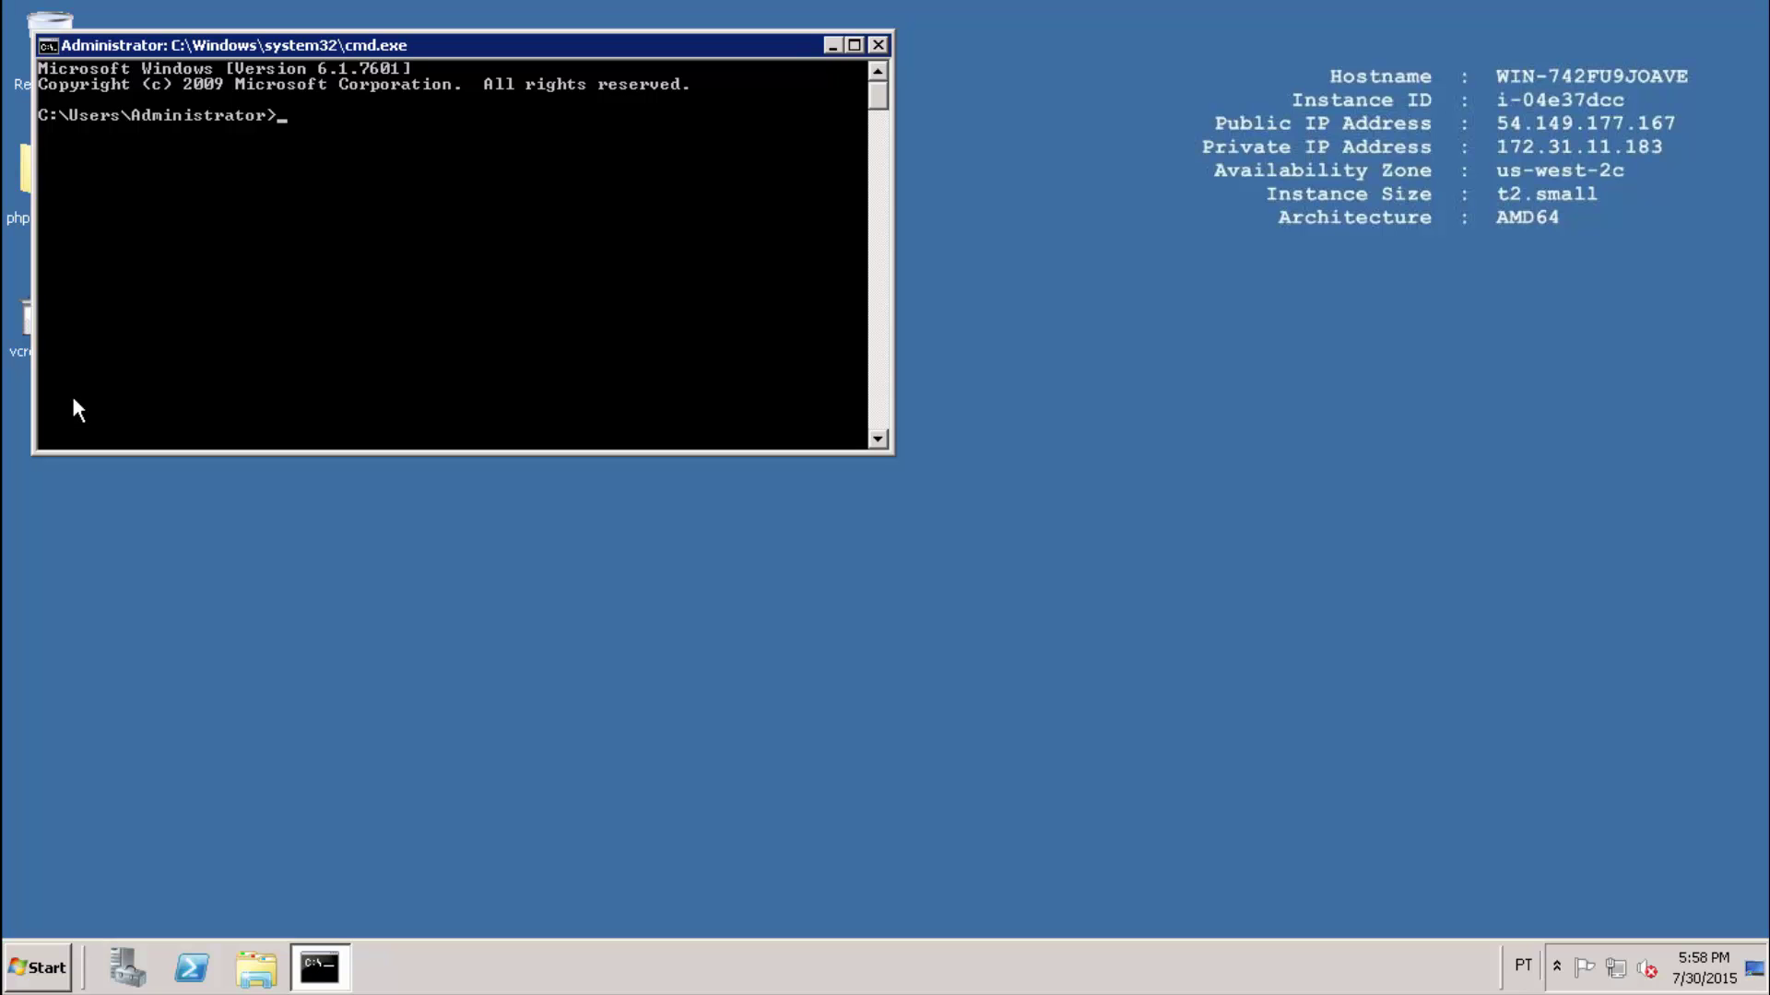
# Run php -info in Command Prompt to print PHP's configuration output.
pyautogui.write('php -info')
pyautogui.press('Return')
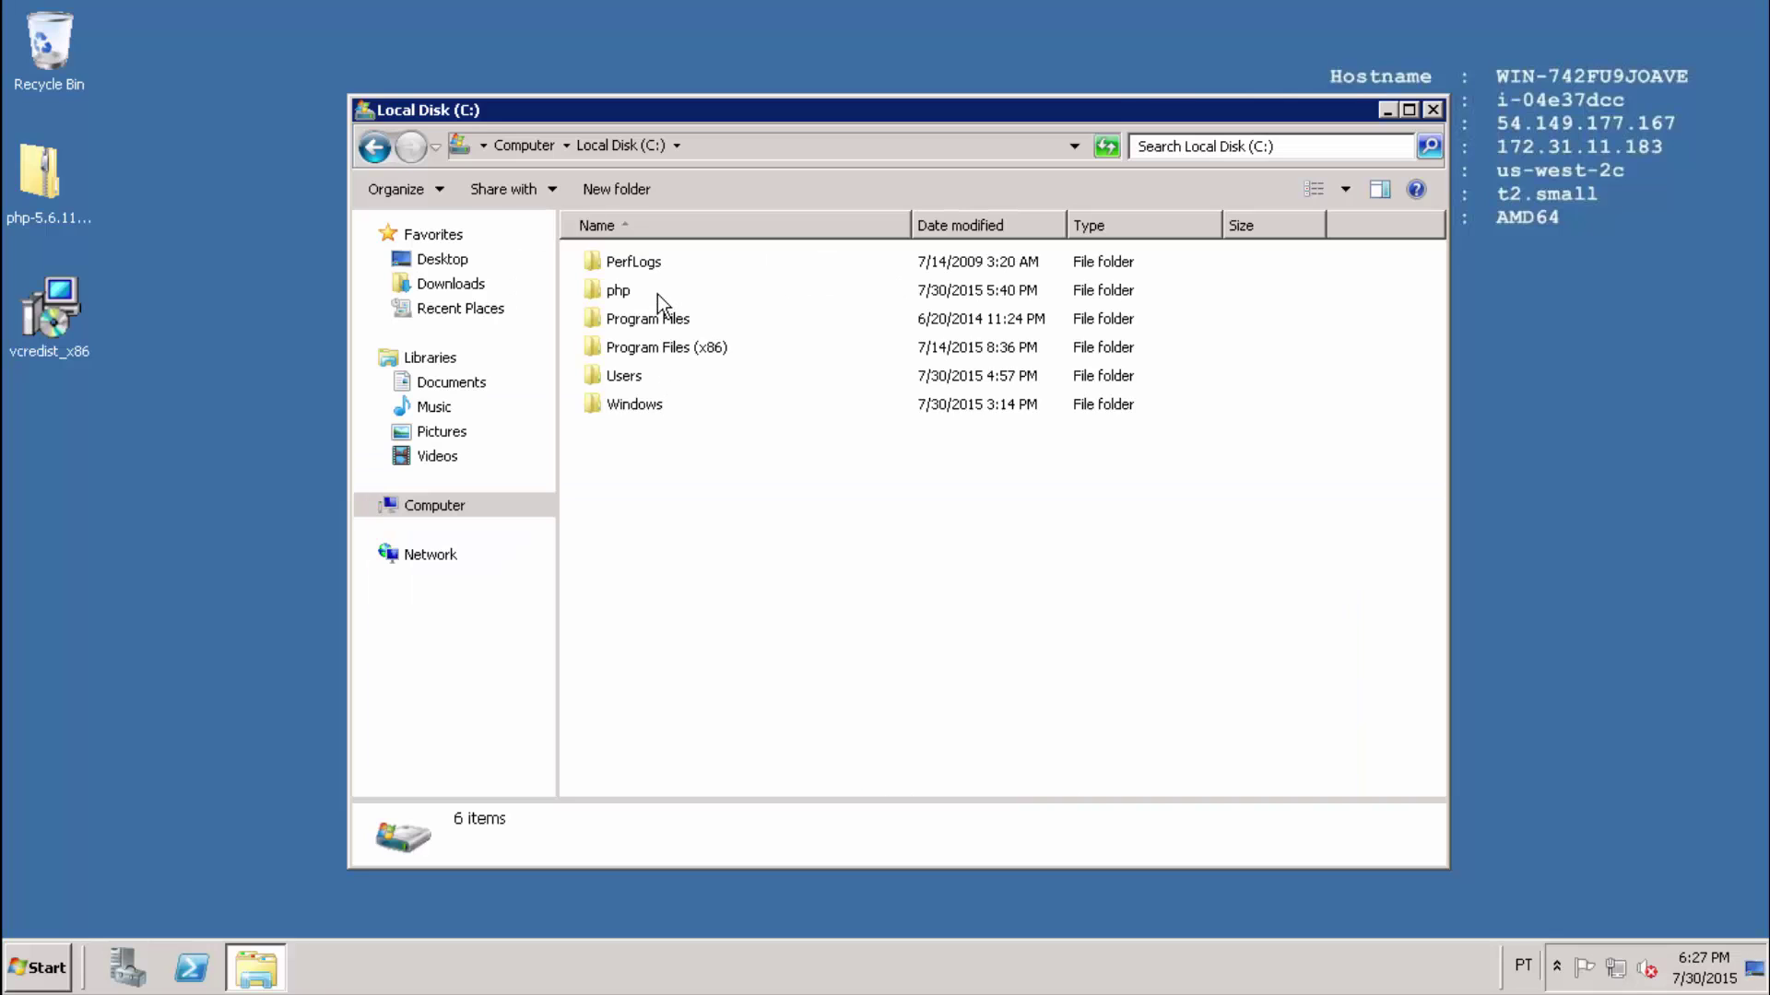
# Open C:\php\php.ini in Notepad from Windows Explorer.
pyautogui.click(704, 295)
pyautogui.doubleClick(666, 294)
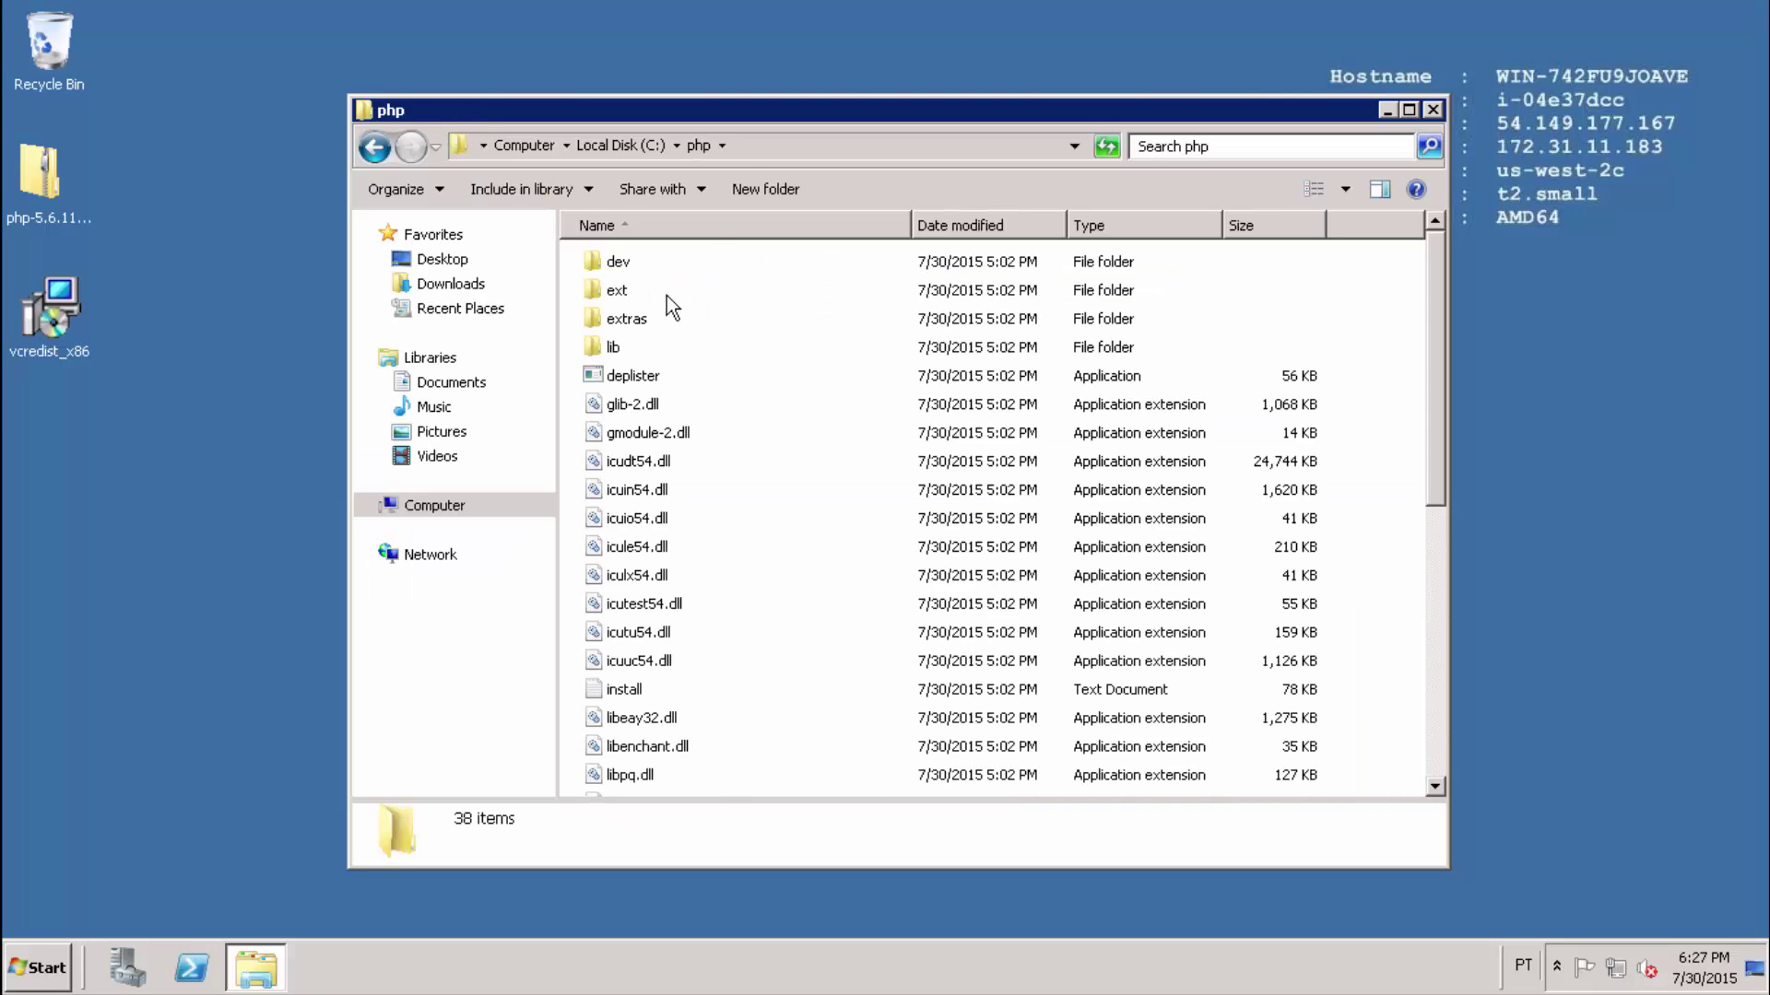
pyautogui.scroll(-6, 830, 381)
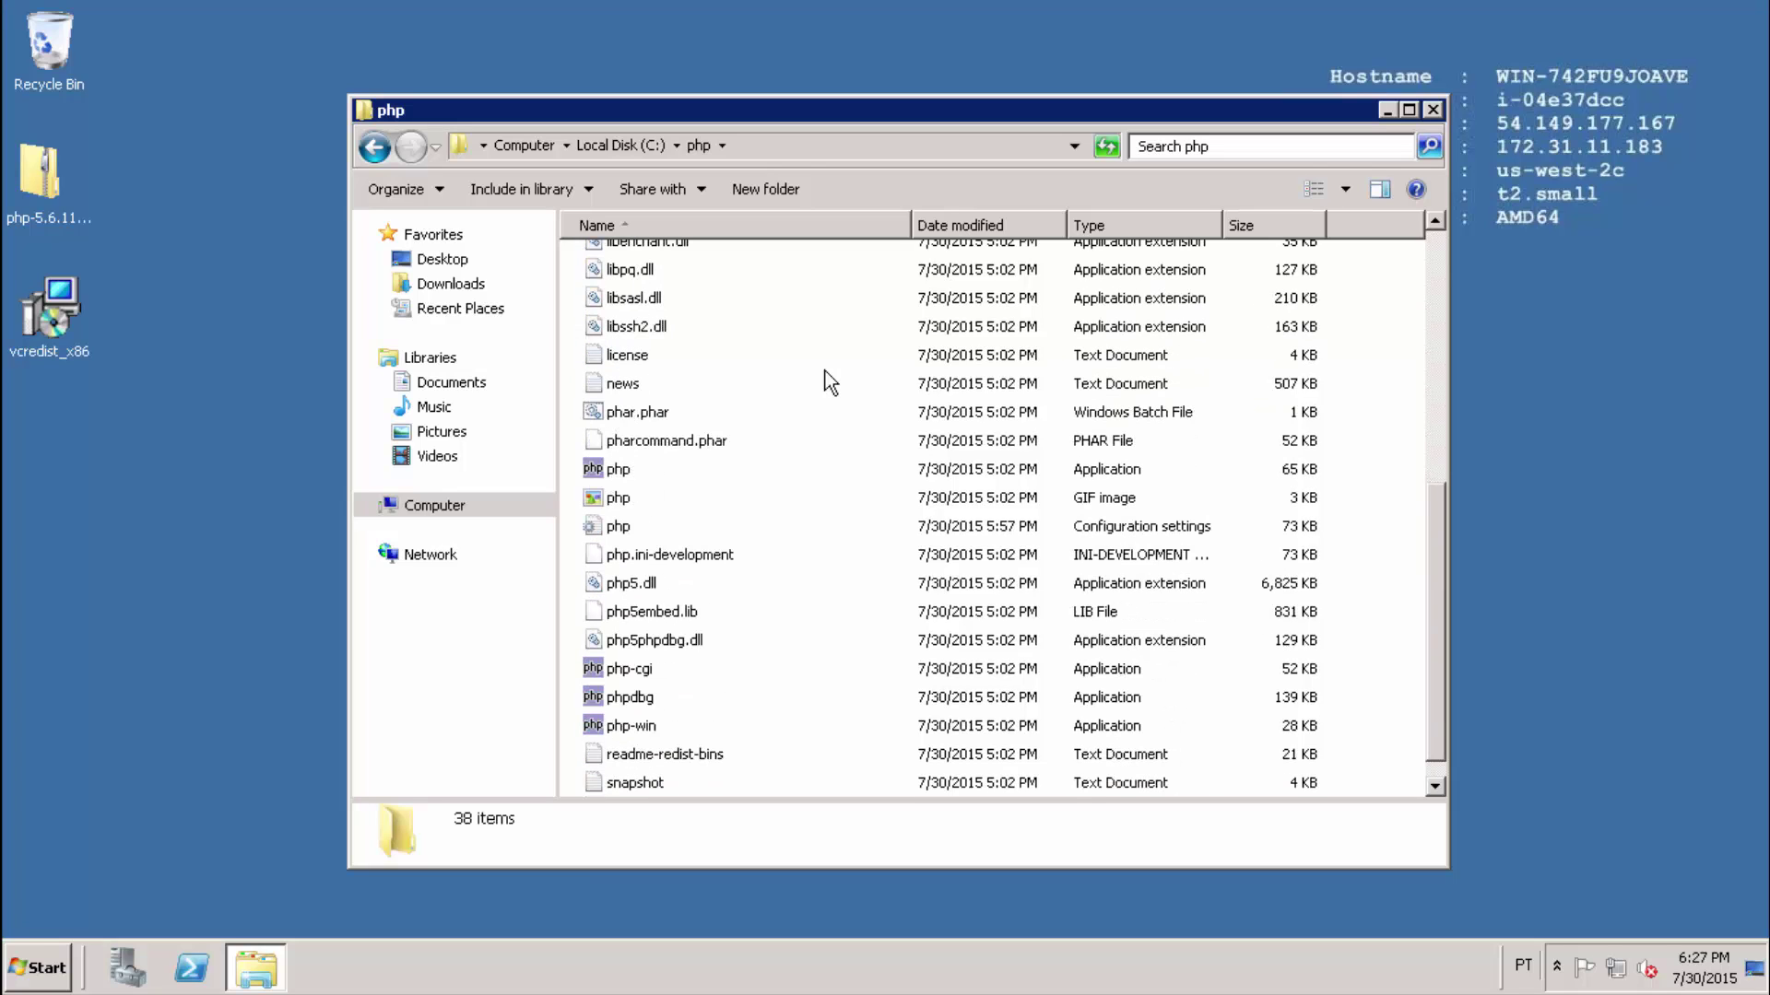
pyautogui.doubleClick(616, 529)
pyautogui.hotkey('ctrl', 'f')
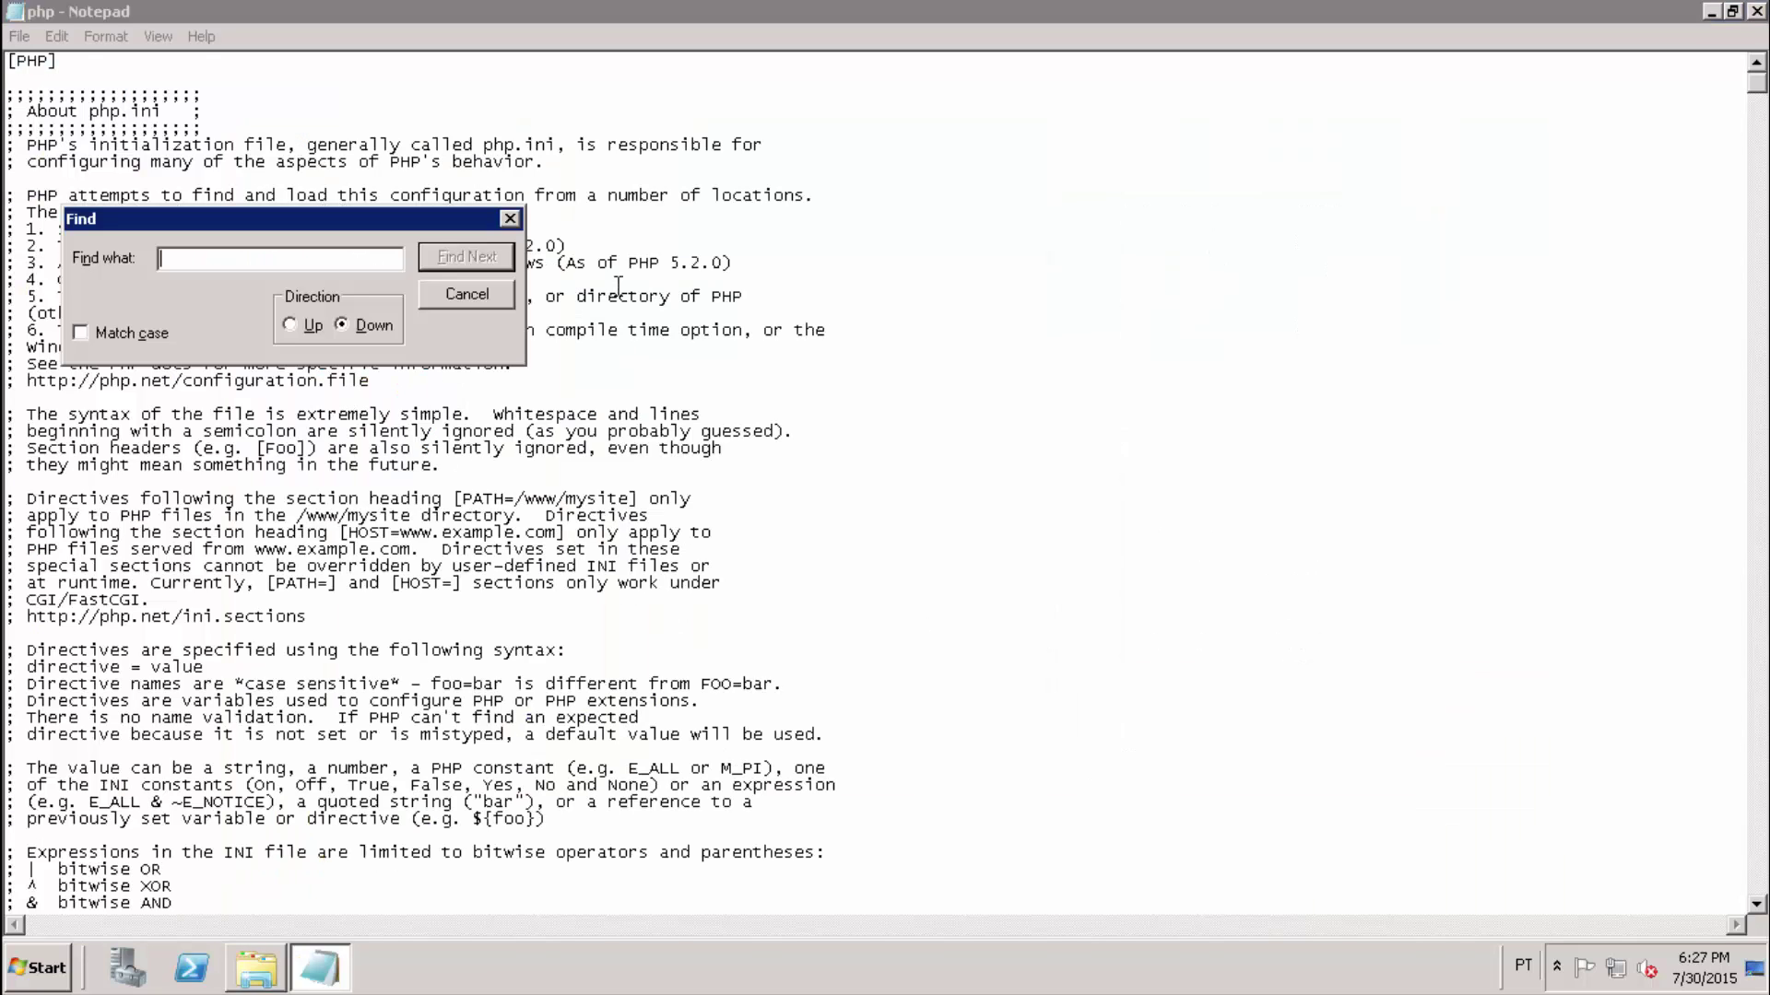
# Search for 'extension=' and select the extension lines from php_bz2.dll to php_shmop.dll.
pyautogui.write('extension=')
pyautogui.click(443, 256)
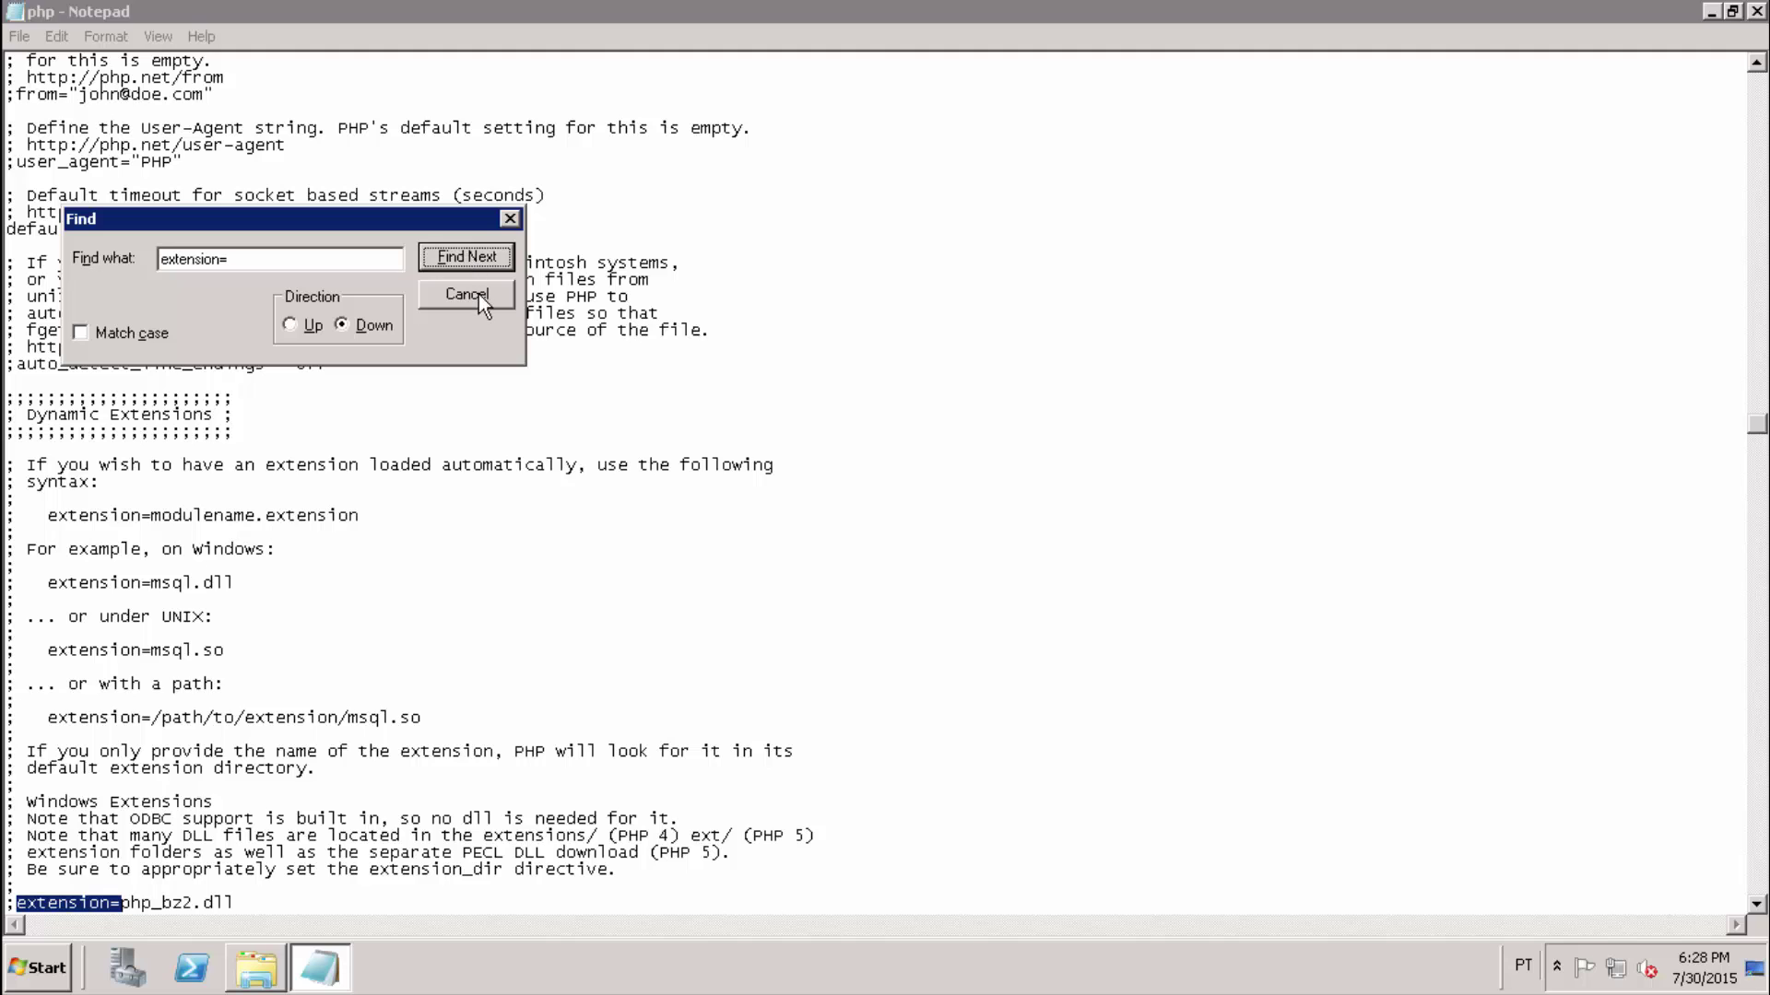
pyautogui.click(479, 295)
pyautogui.scroll(-1, 816, 368)
pyautogui.scroll(-8, 816, 368)
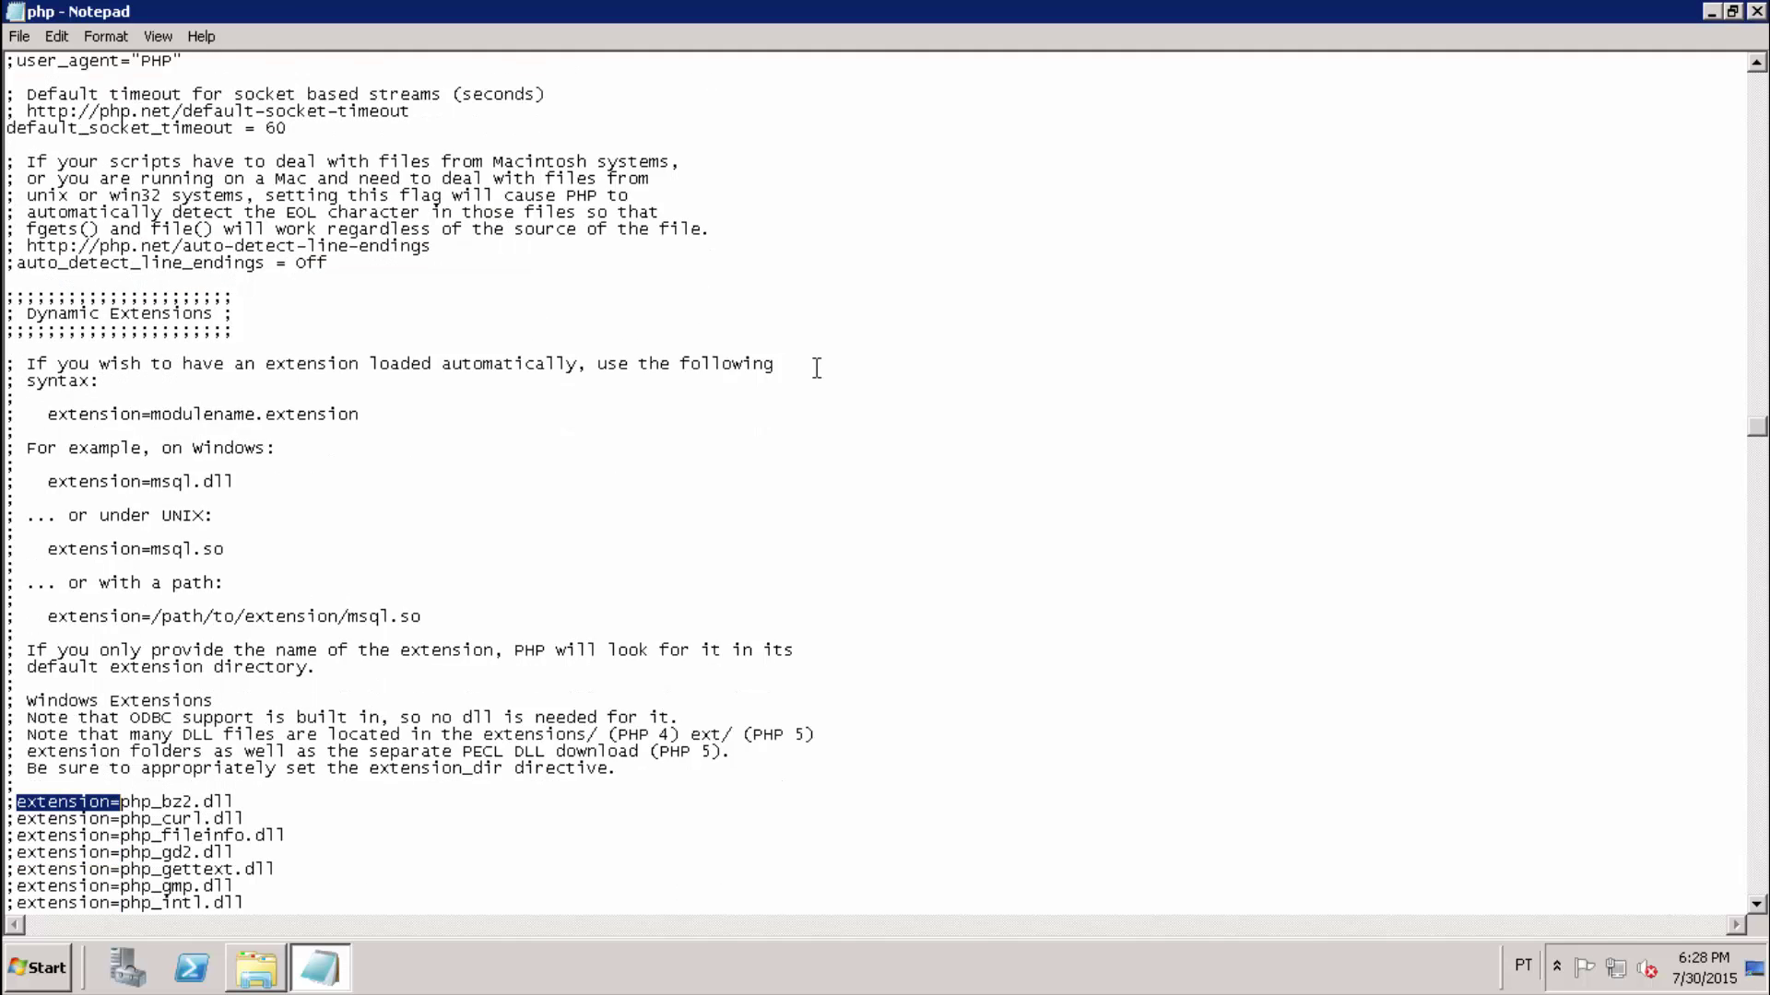
pyautogui.scroll(-1, 815, 367)
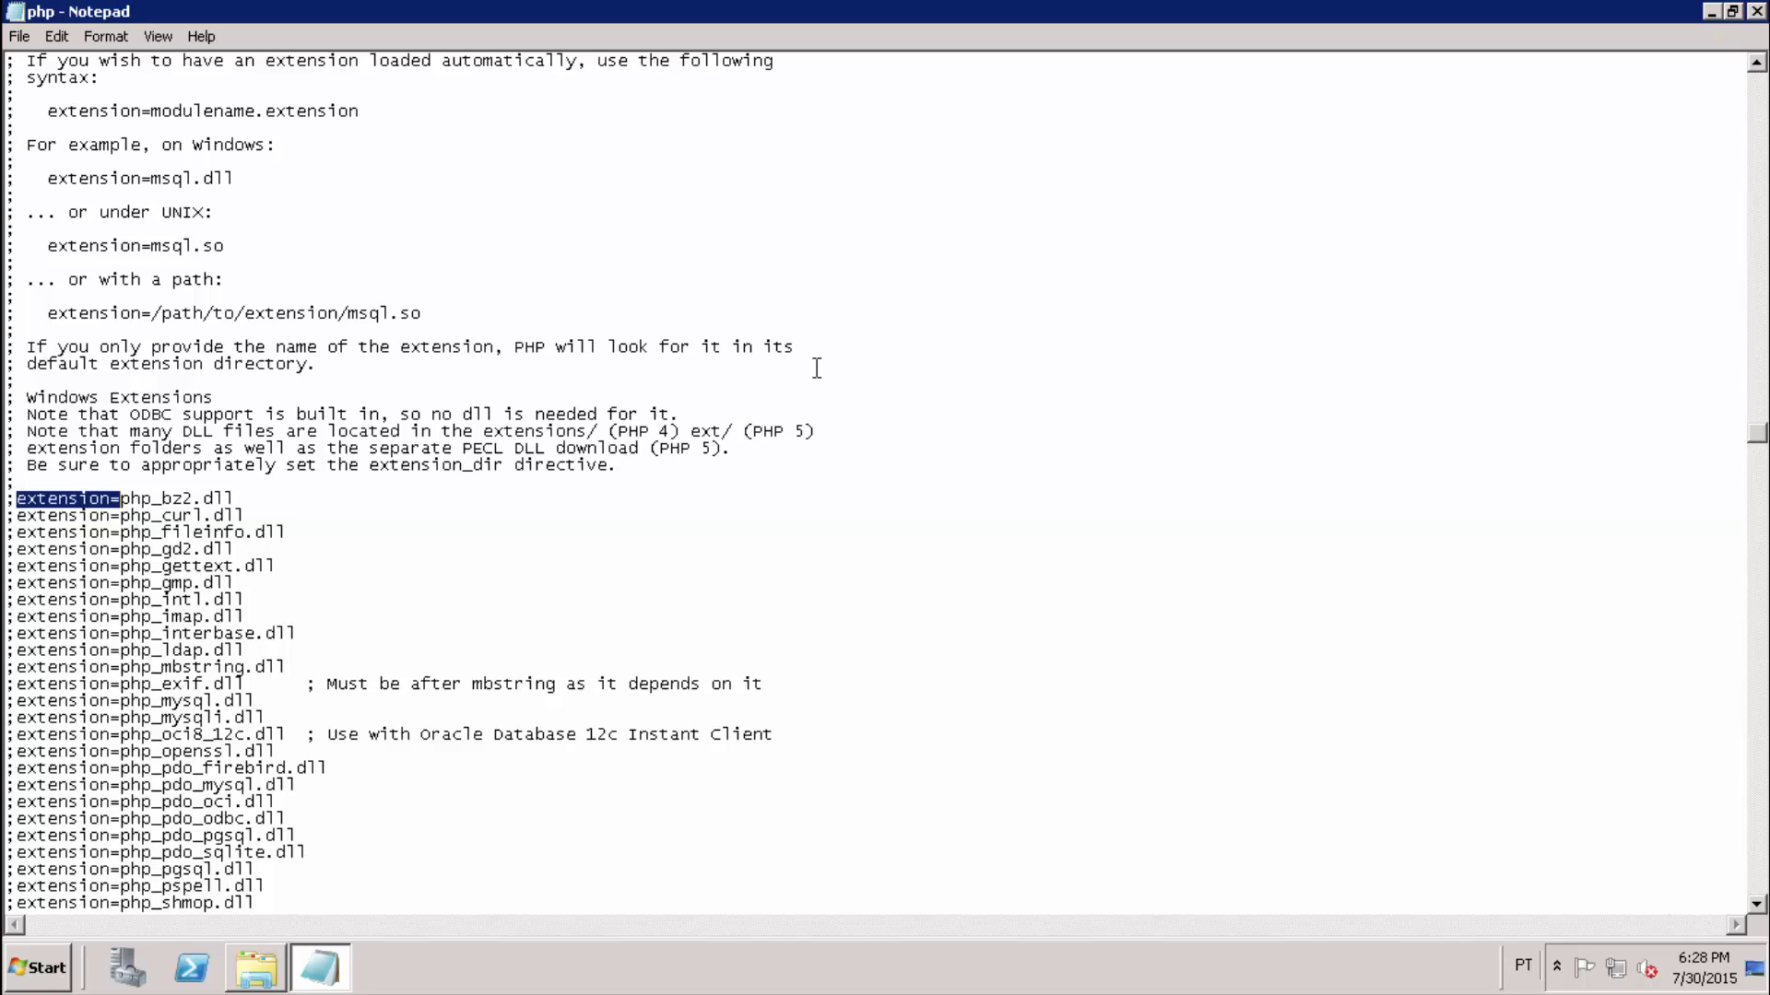
pyautogui.scroll(-4, 816, 367)
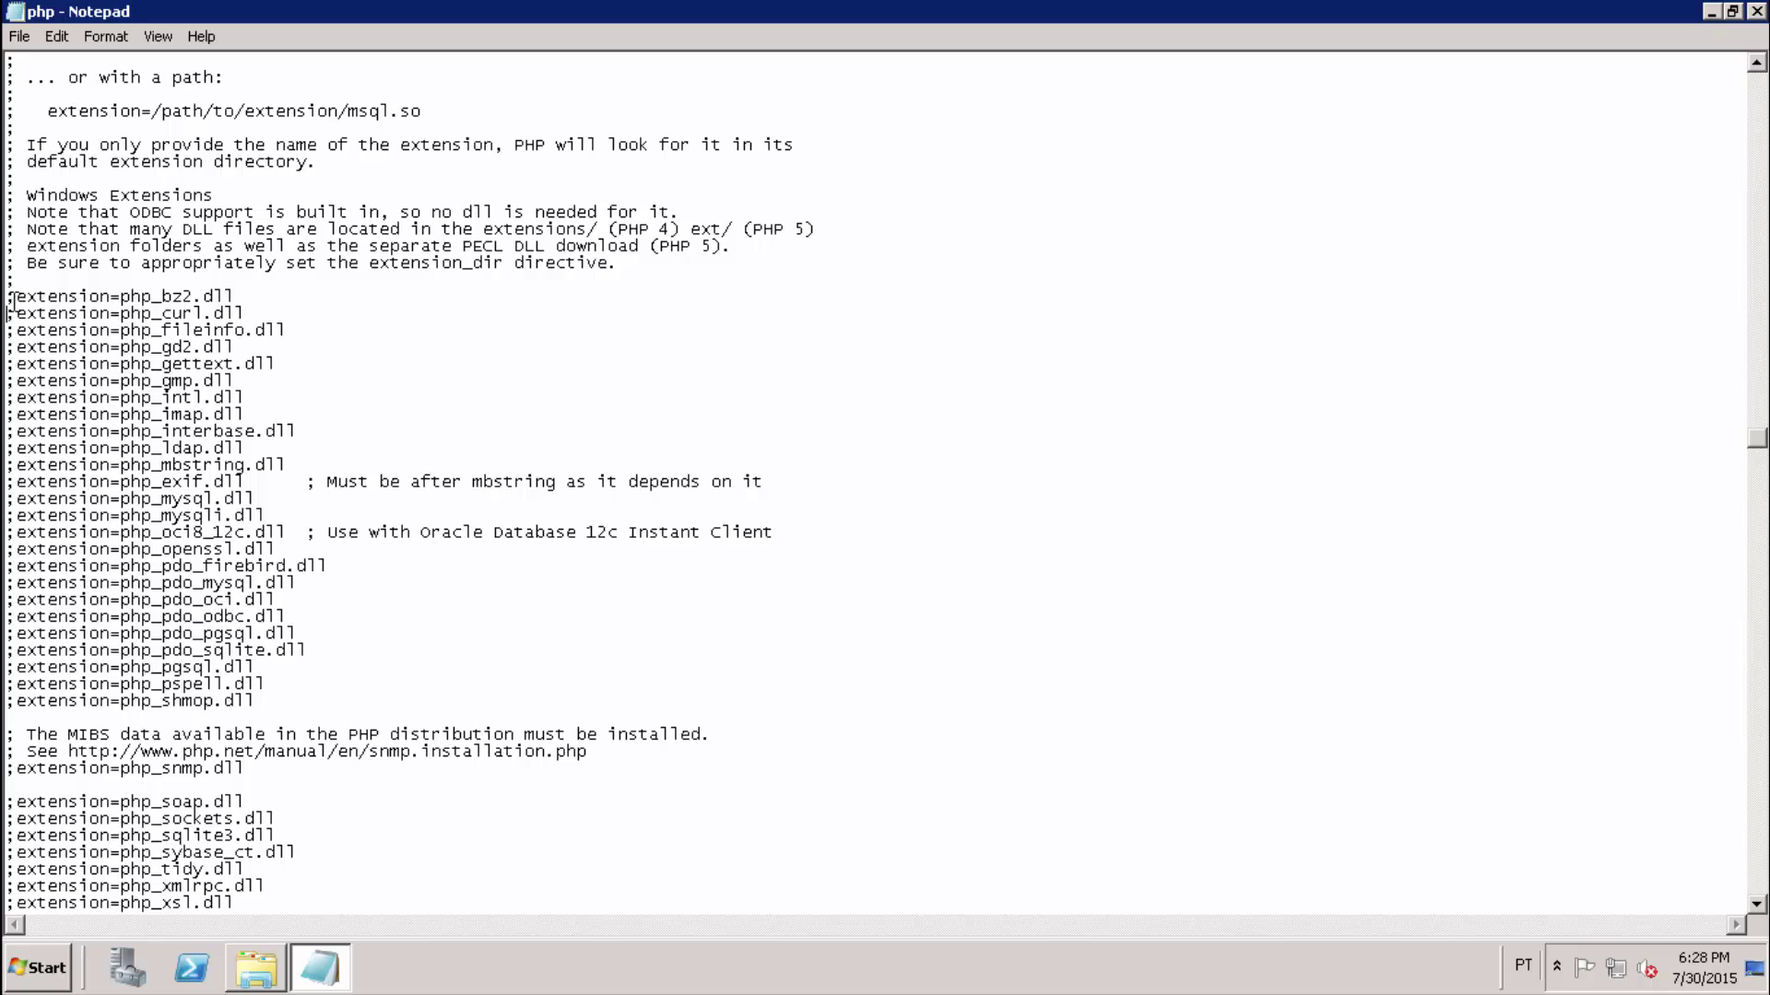
pyautogui.moveTo(8, 295); pyautogui.dragTo(373, 710)
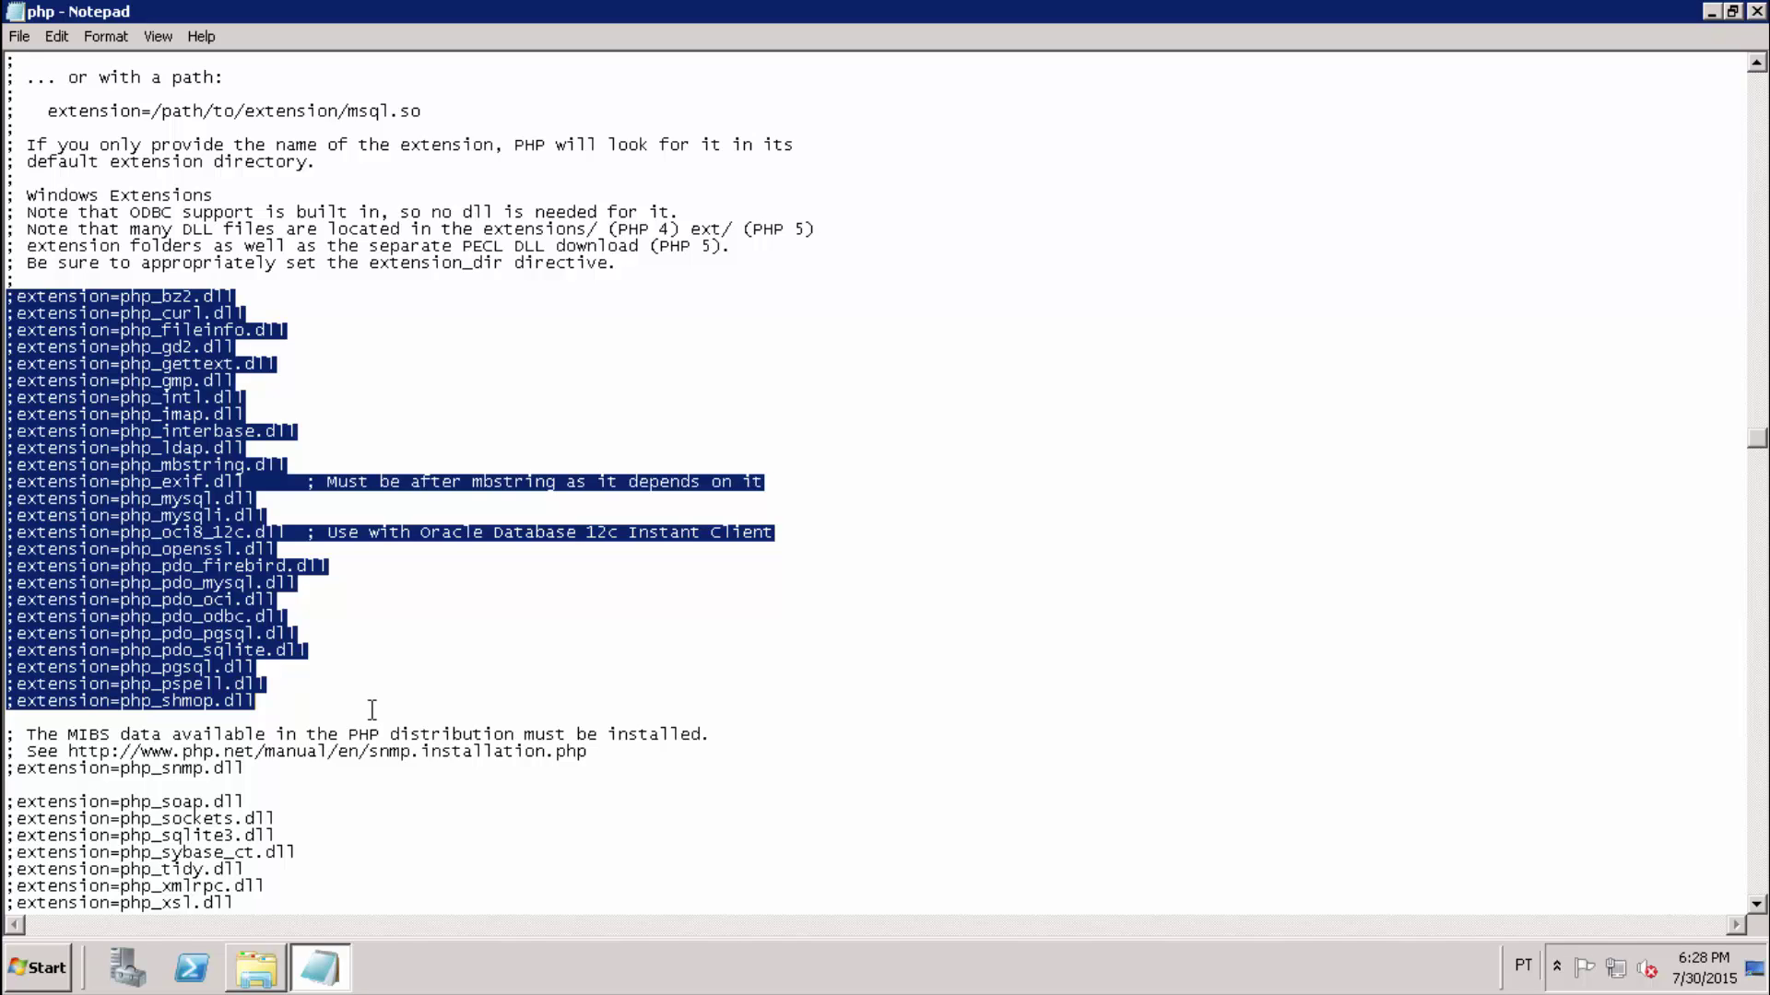
# Uncomment the curl, gd2 and intl extension lines in php.ini.
pyautogui.click(690, 683)
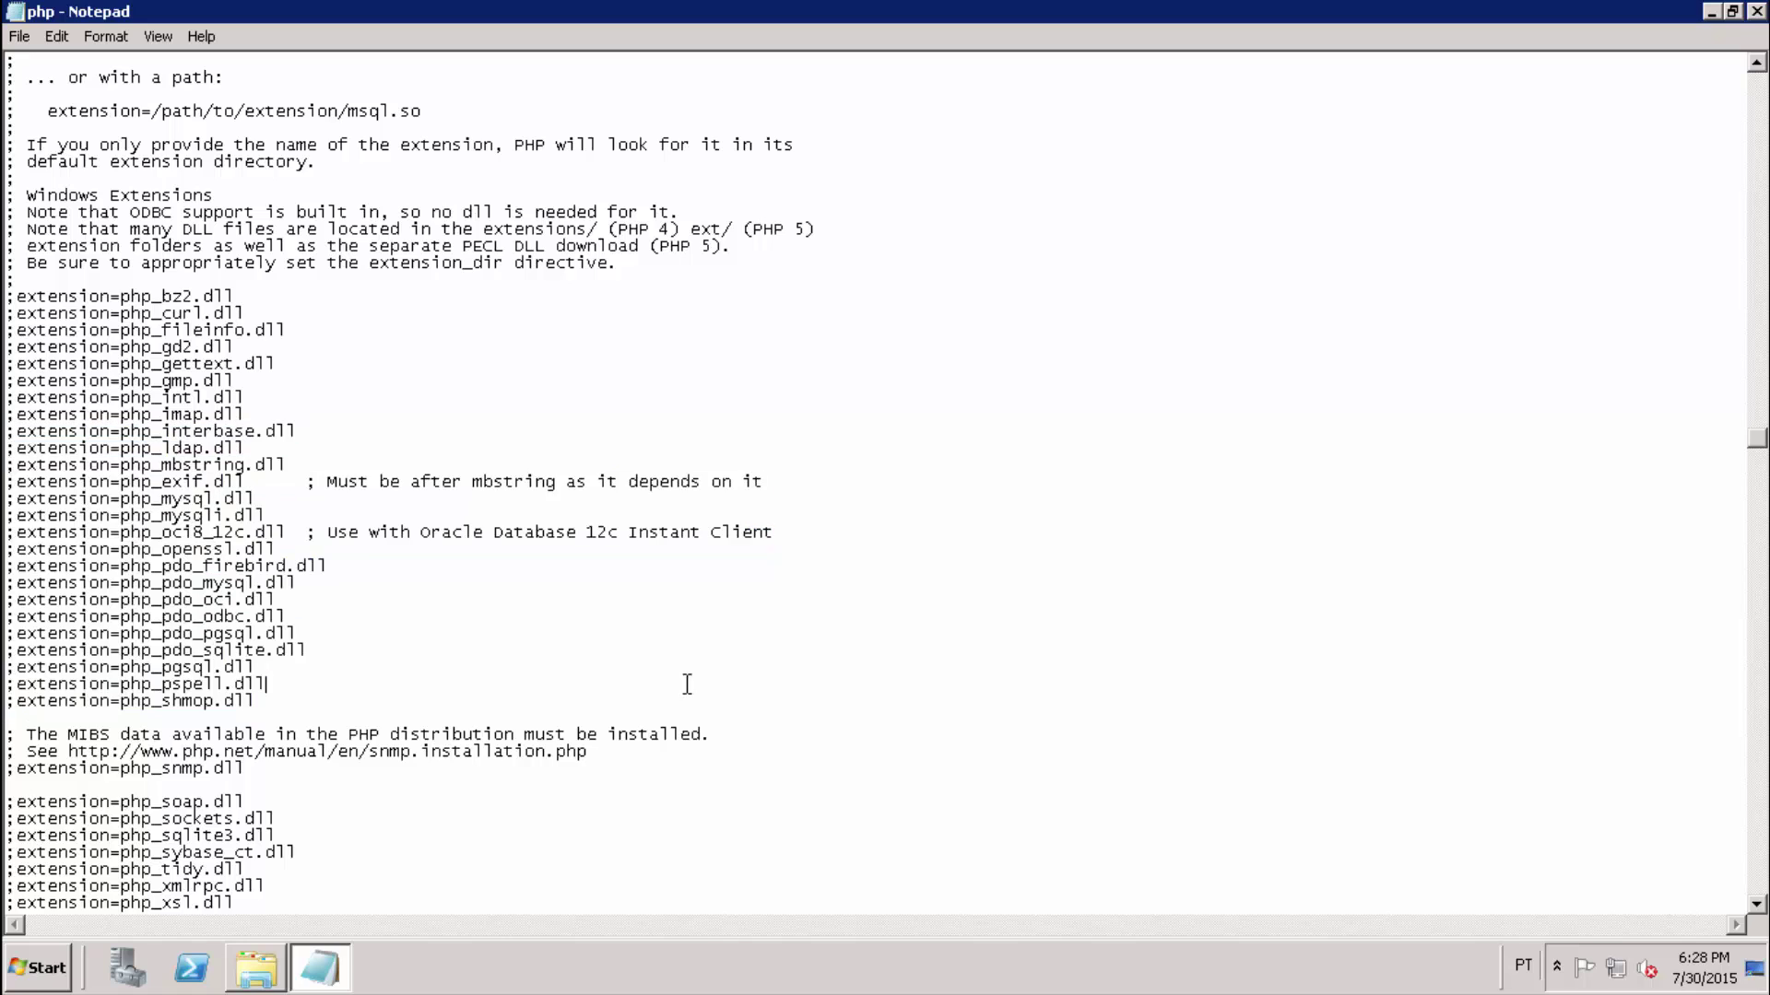
pyautogui.click(245, 314)
pyautogui.hotkey('shift', 'Home')
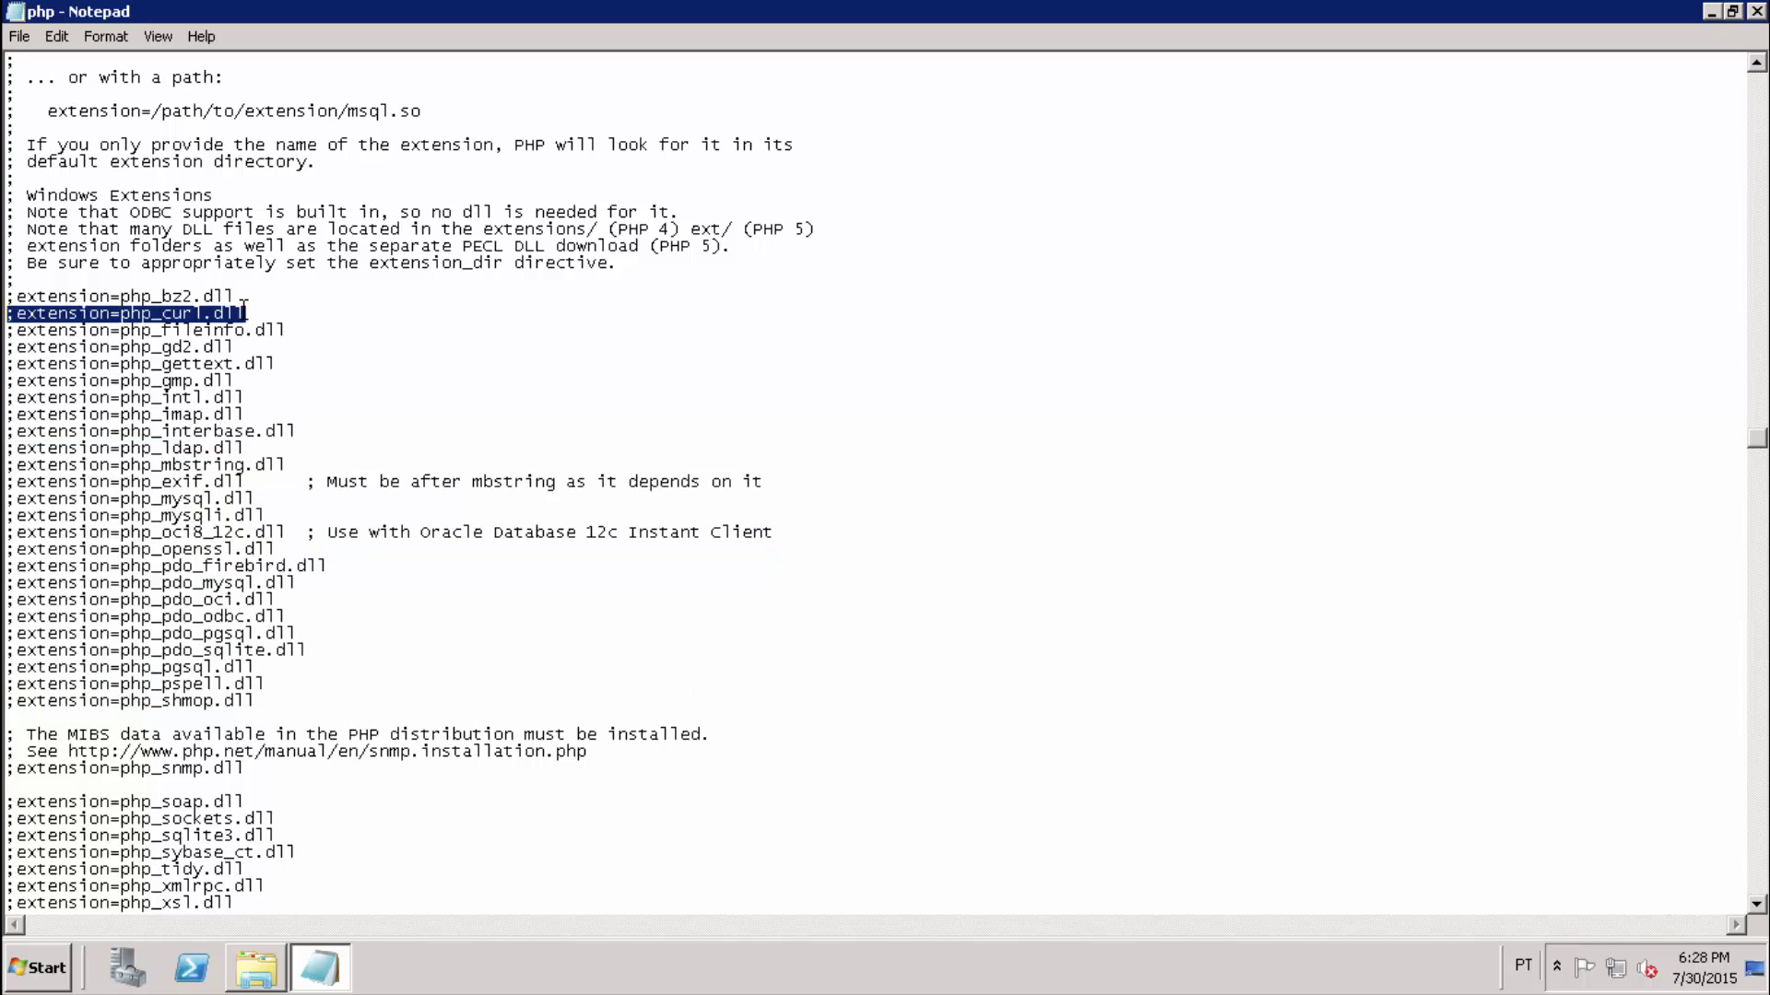
pyautogui.press('Home')
pyautogui.press('Delete')
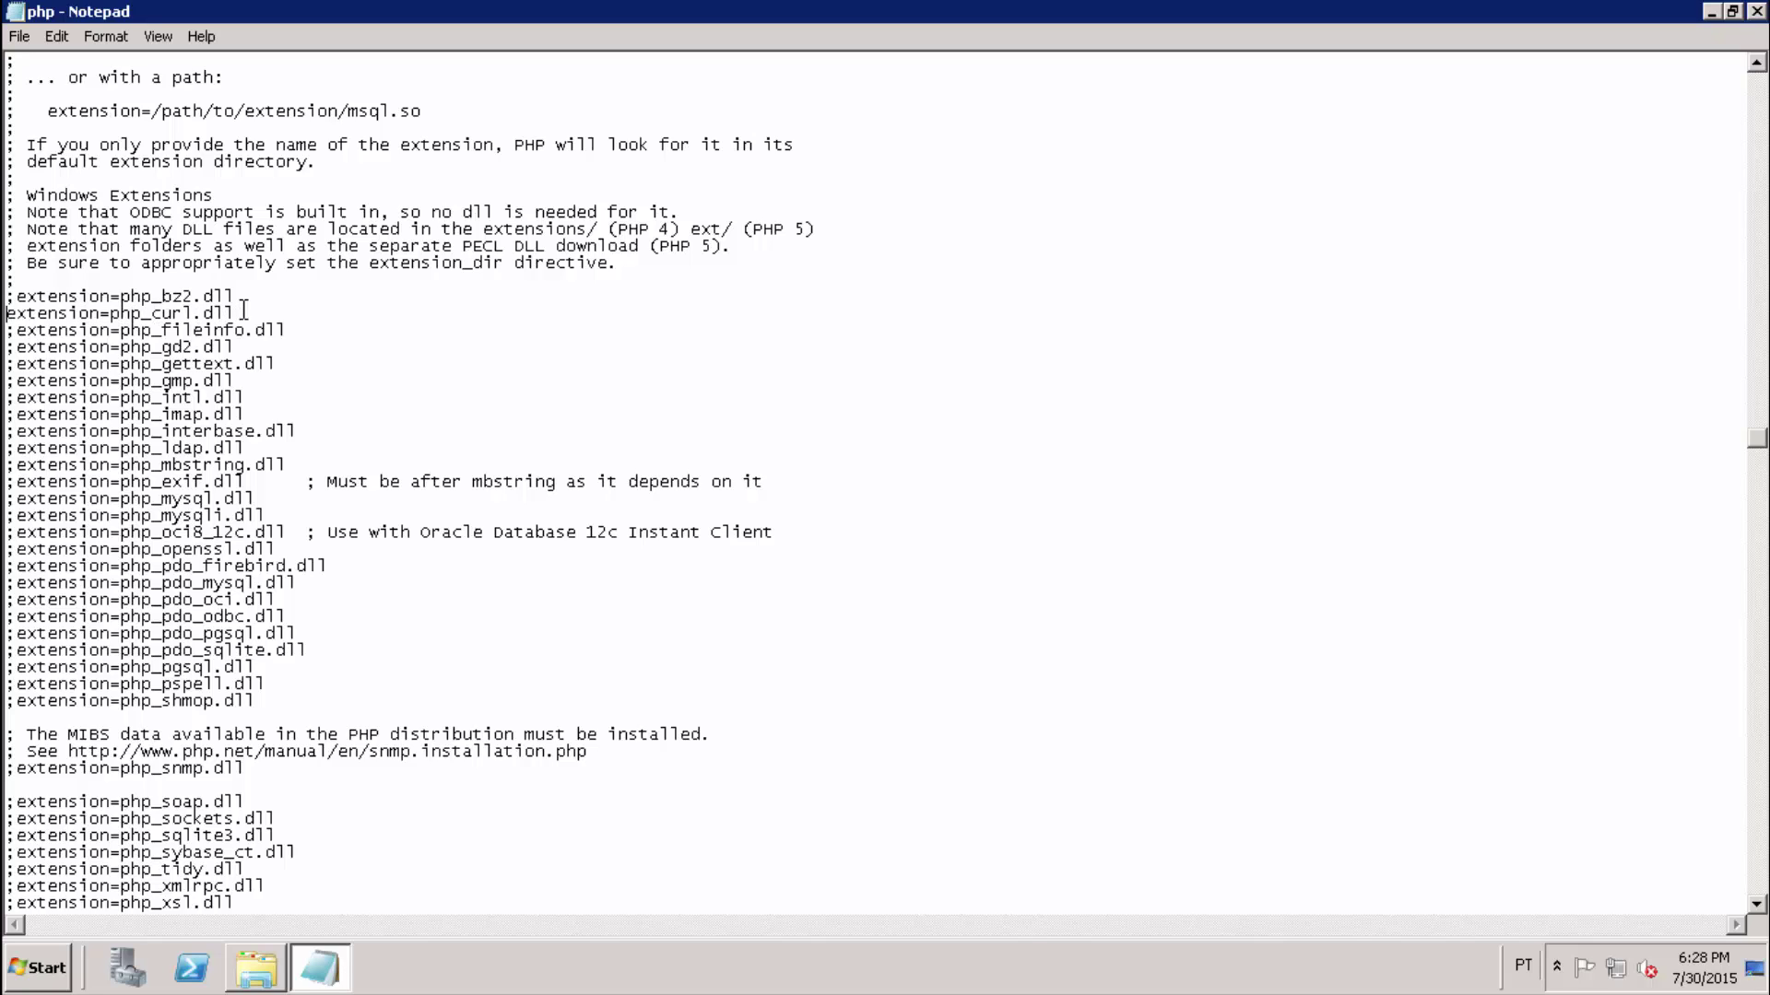
pyautogui.click(253, 348)
pyautogui.hotkey('shift', 'Home')
pyautogui.press('Home')
pyautogui.press('Delete')
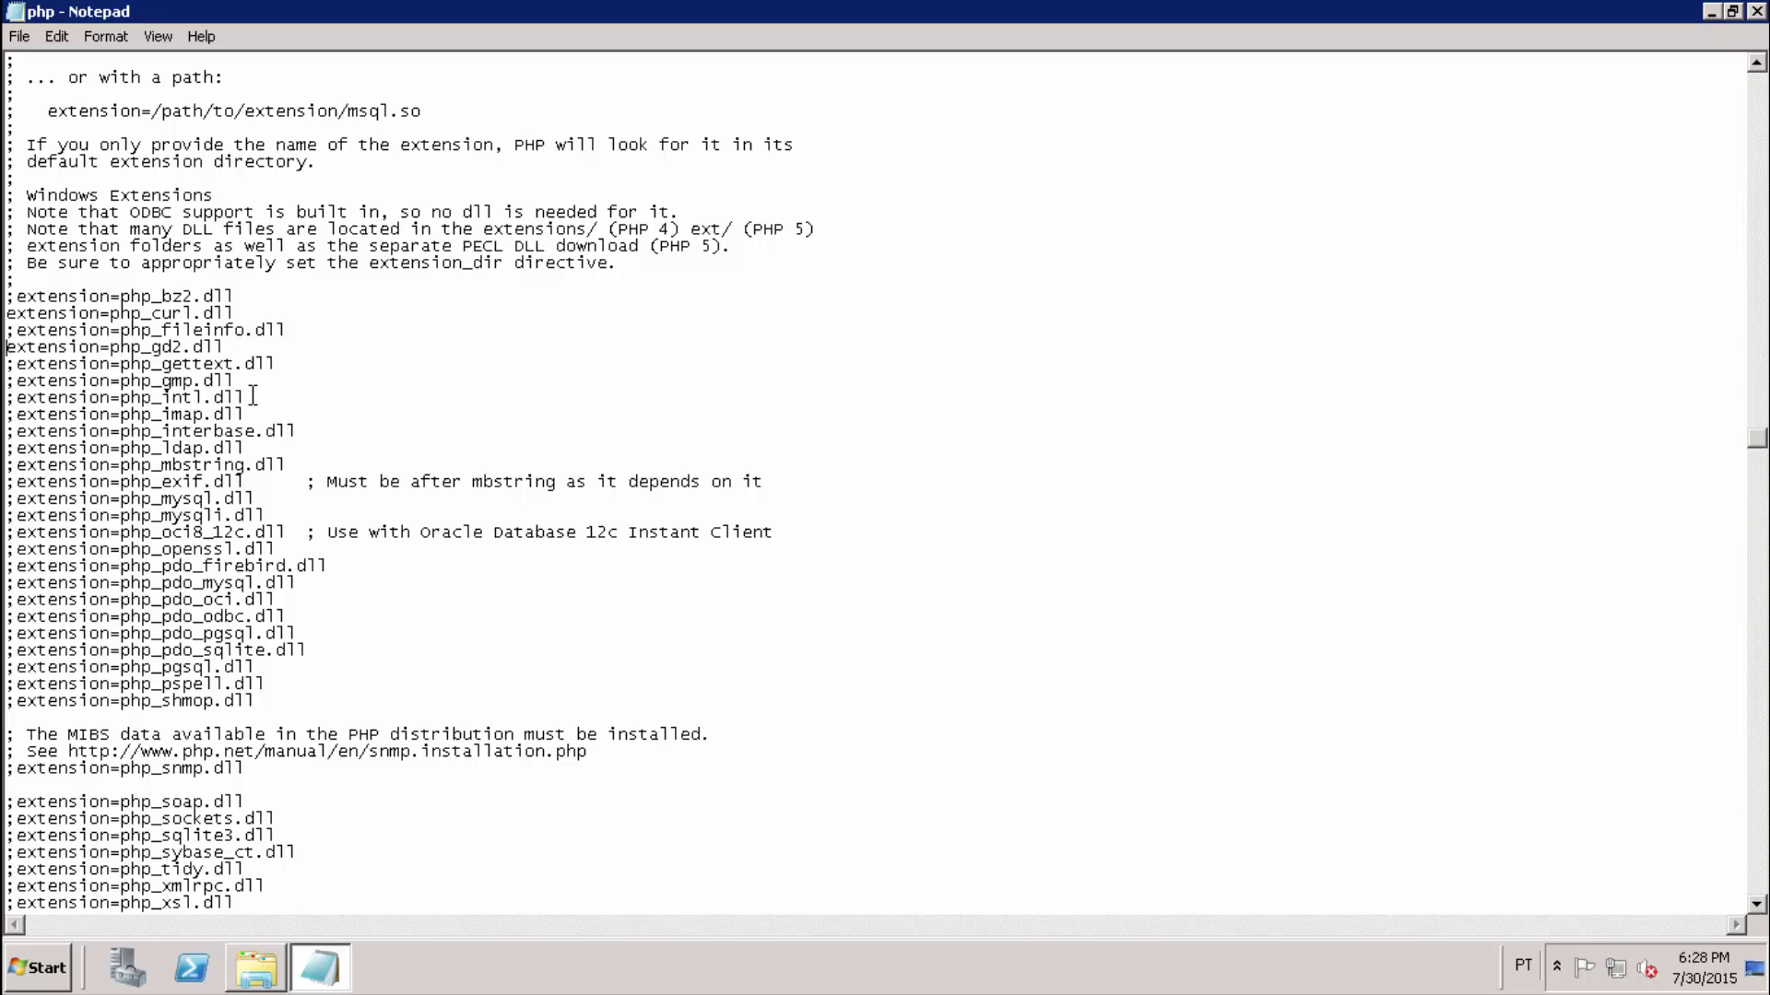
pyautogui.hotkey('shift', 'Home')
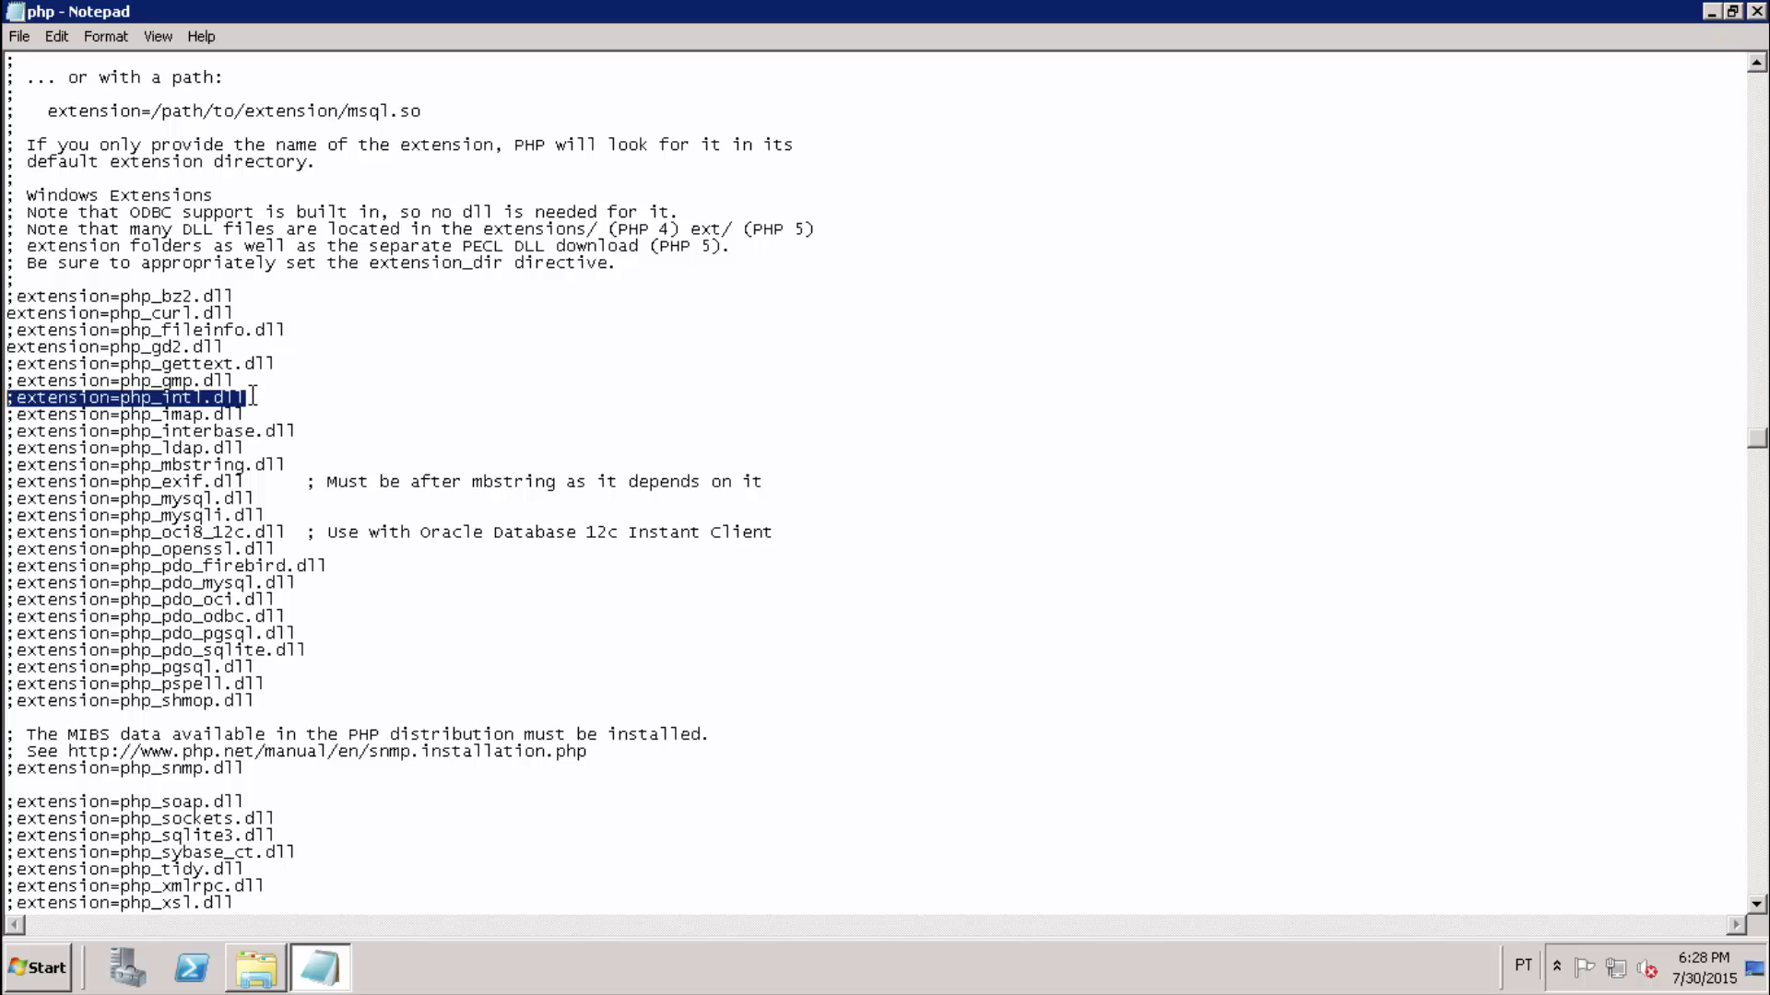
pyautogui.press('Home')
pyautogui.press('Delete')
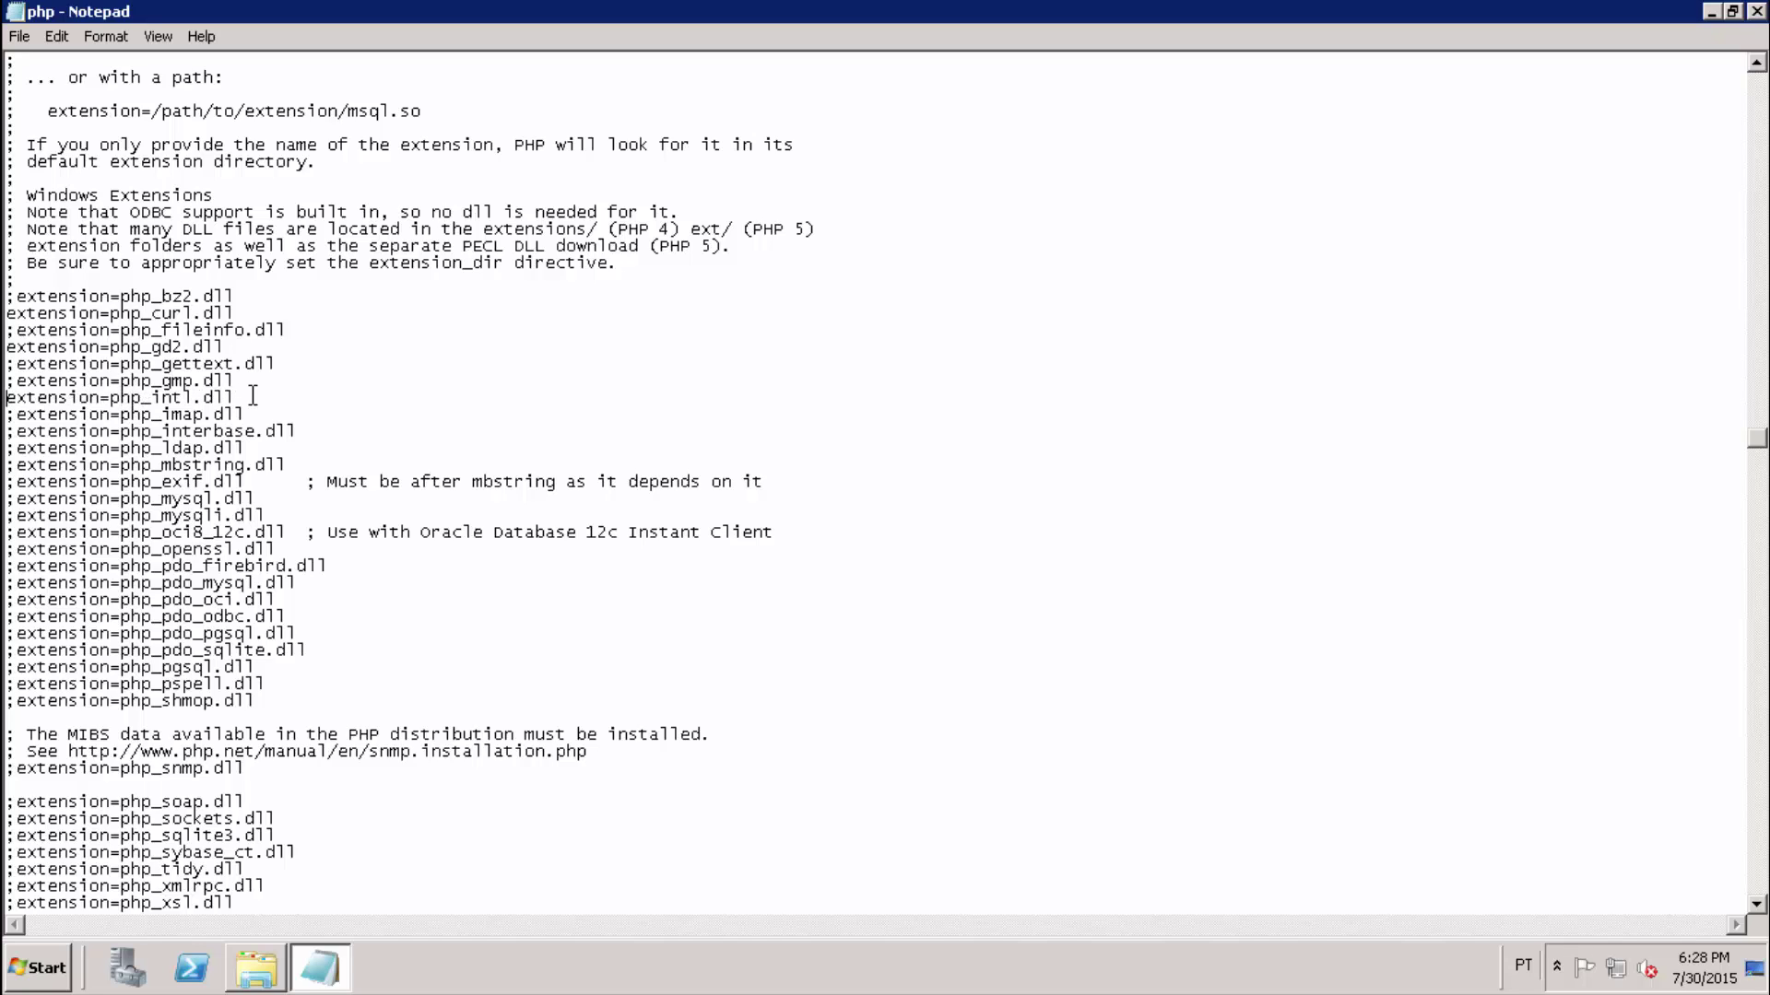
# Uncomment the ldap, mysql and mysqli extension lines.
pyautogui.click(248, 450)
pyautogui.hotkey('shift', 'Home')
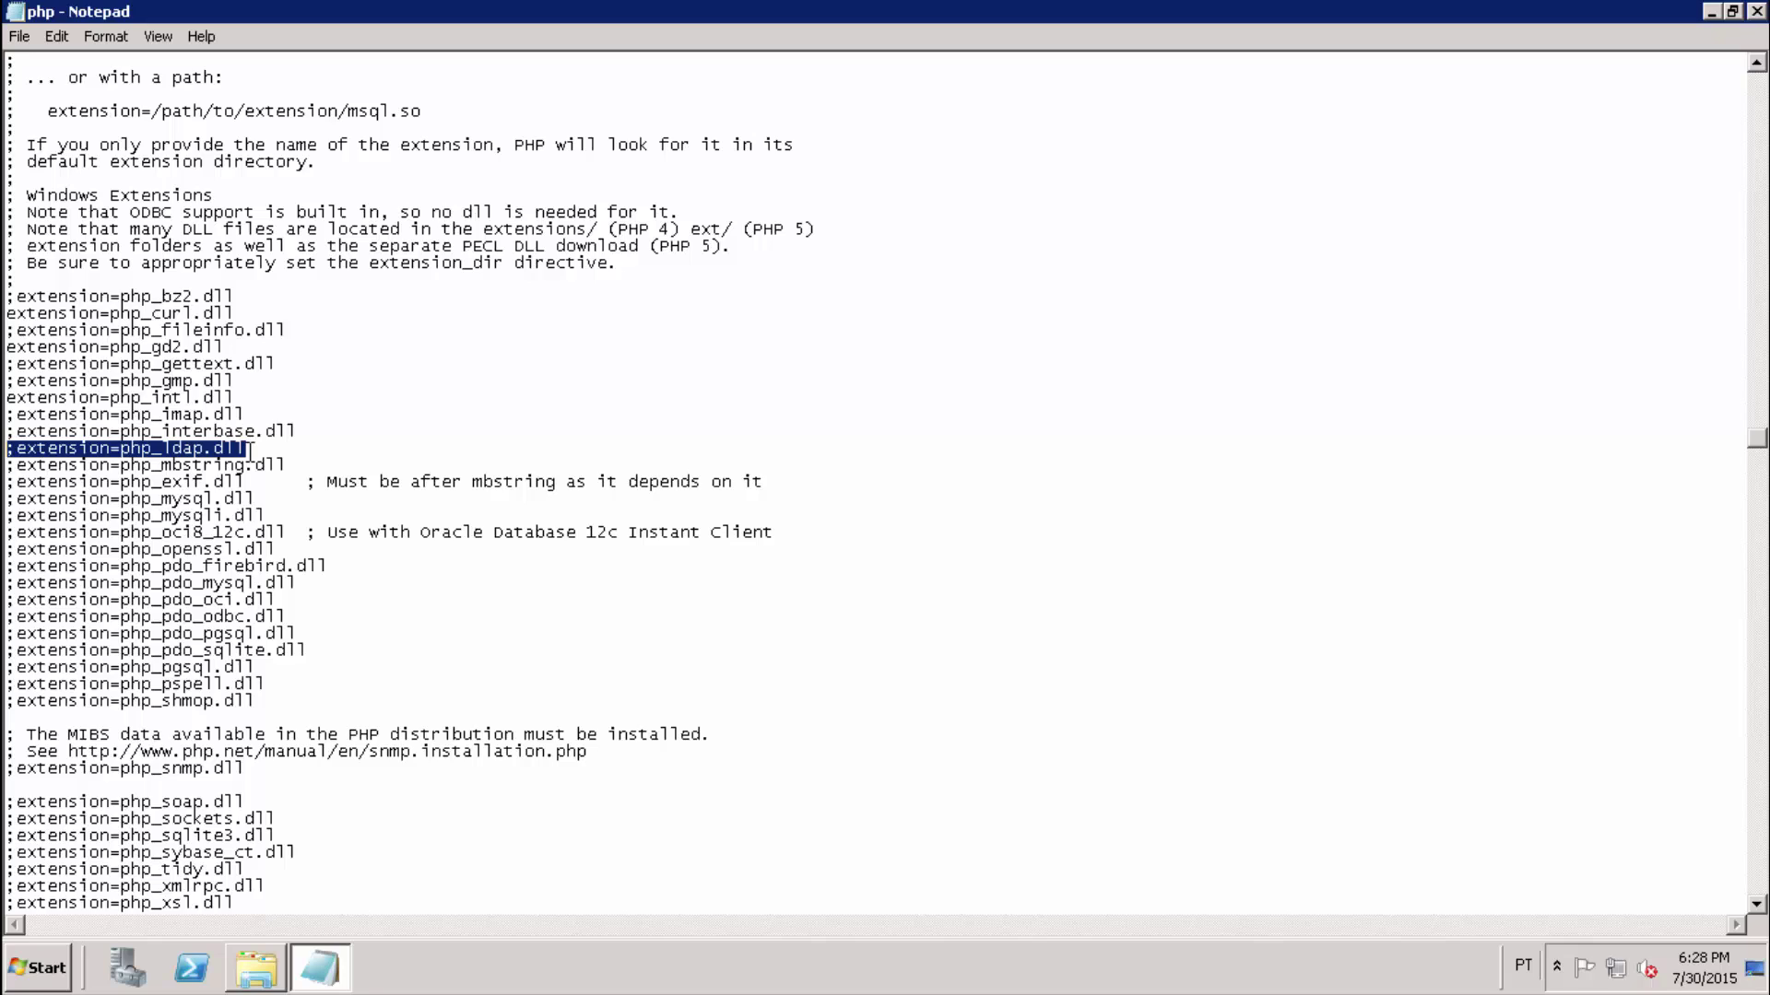
pyautogui.press('Home')
pyautogui.press('Delete')
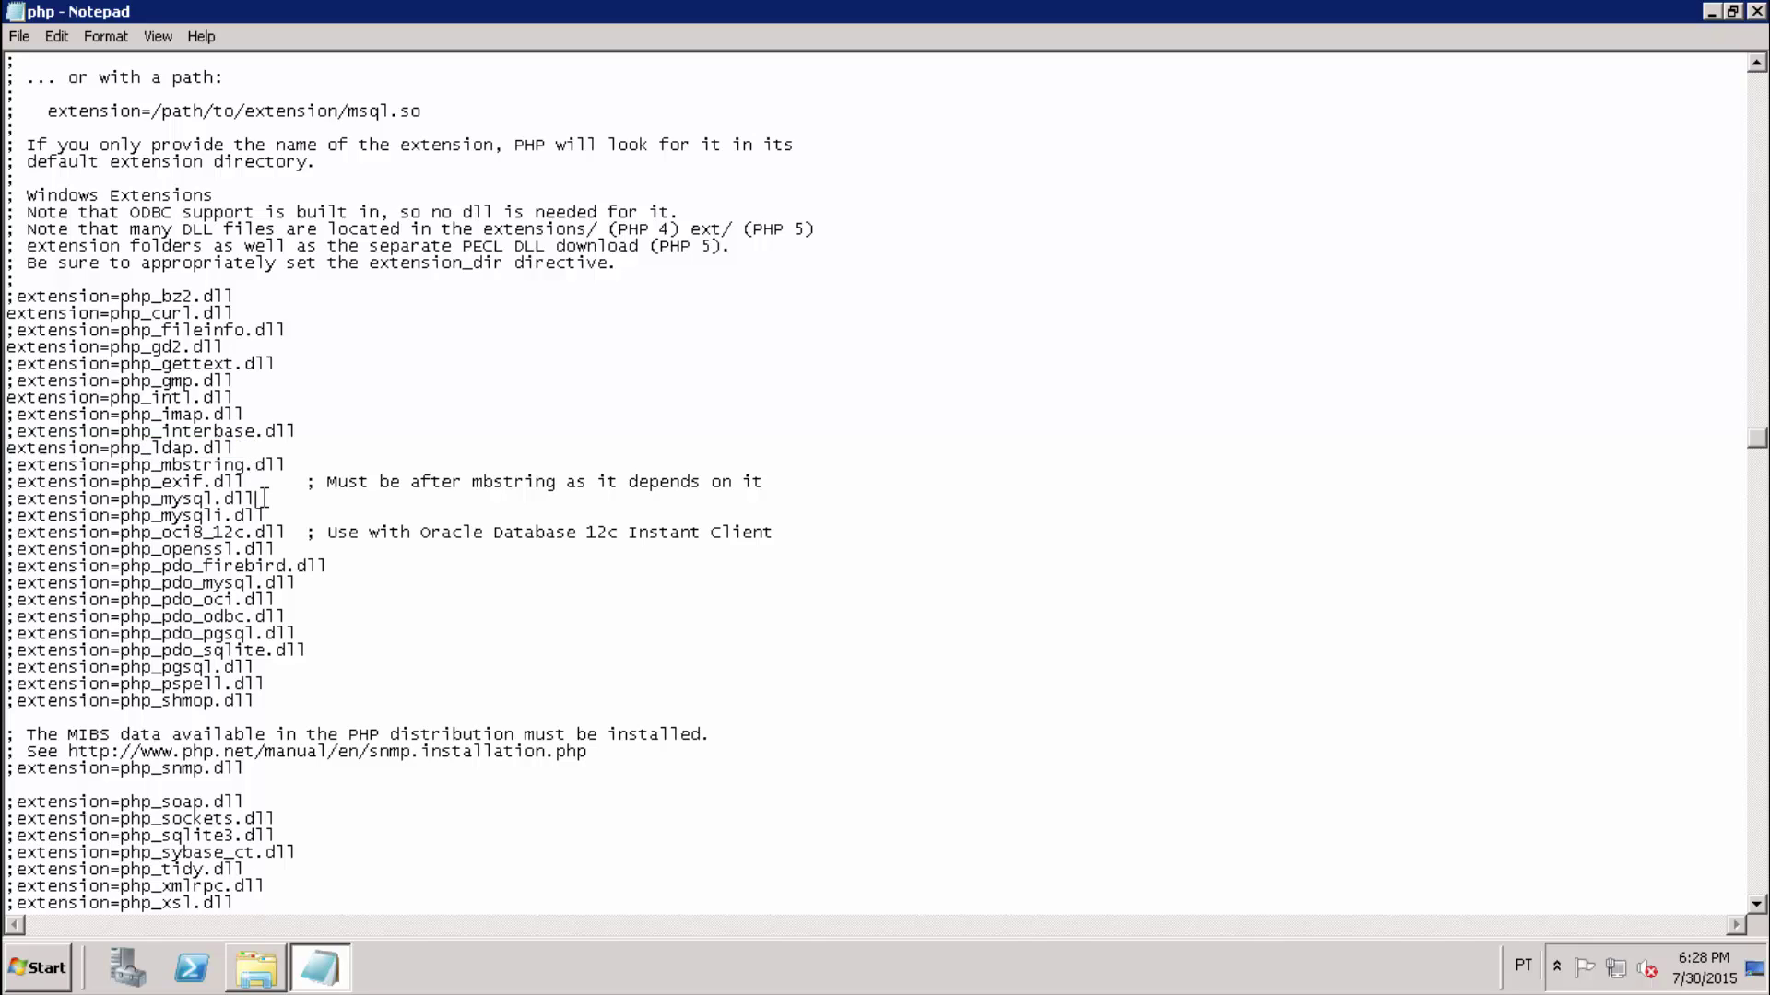
pyautogui.hotkey('shift', 'Home')
pyautogui.press('Home')
pyautogui.press('Delete')
pyautogui.click(278, 513)
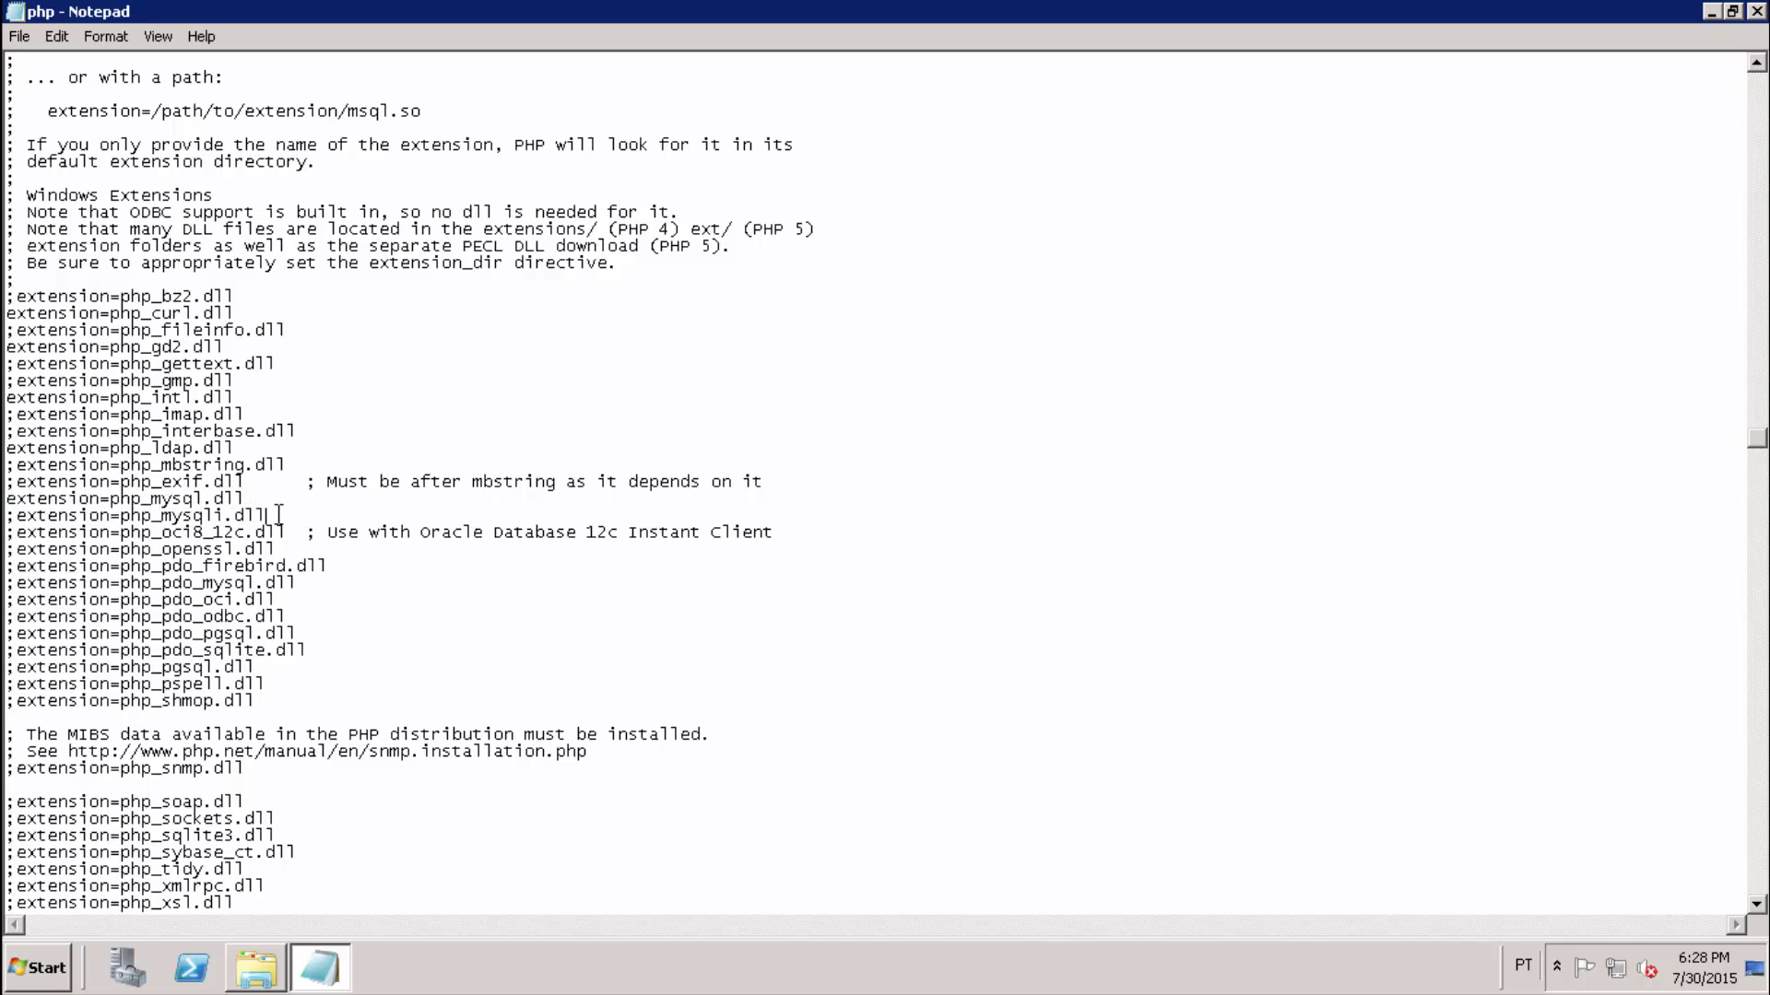
pyautogui.hotkey('shift', 'Home')
pyautogui.press('Home')
pyautogui.press('Delete')
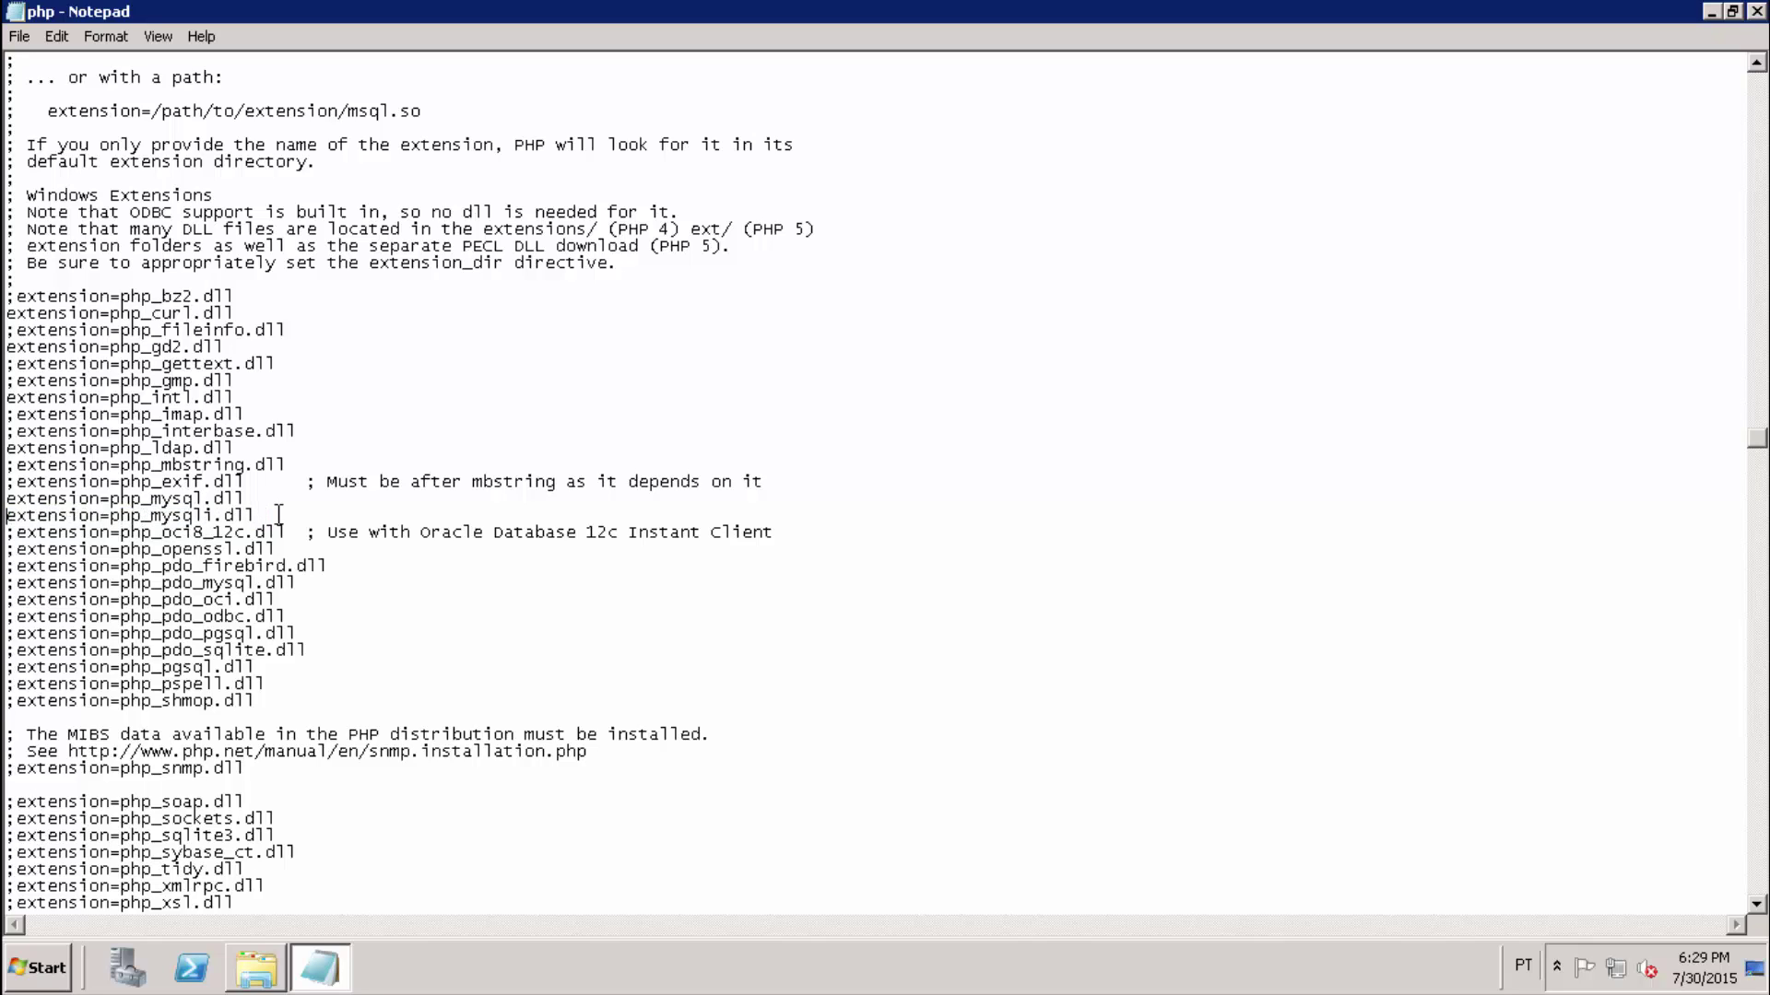
# Save the edited php.ini via File > Save.
pyautogui.click(278, 513)
pyautogui.click(20, 37)
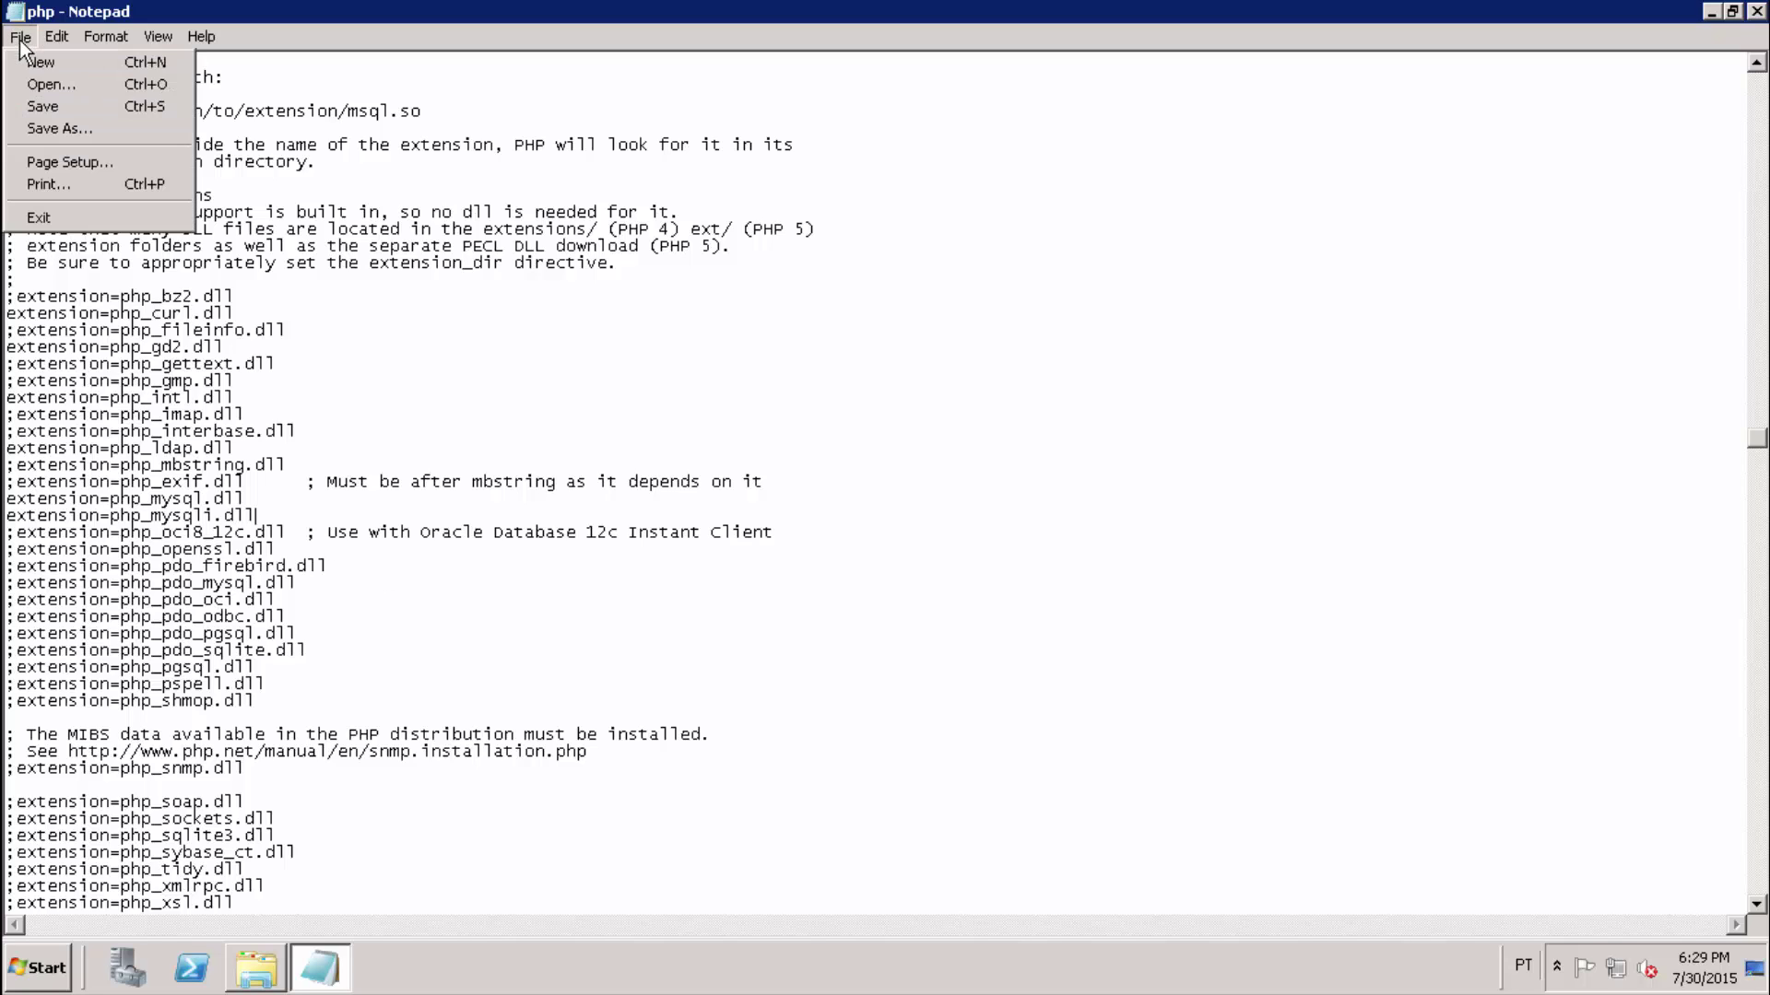
pyautogui.click(63, 107)
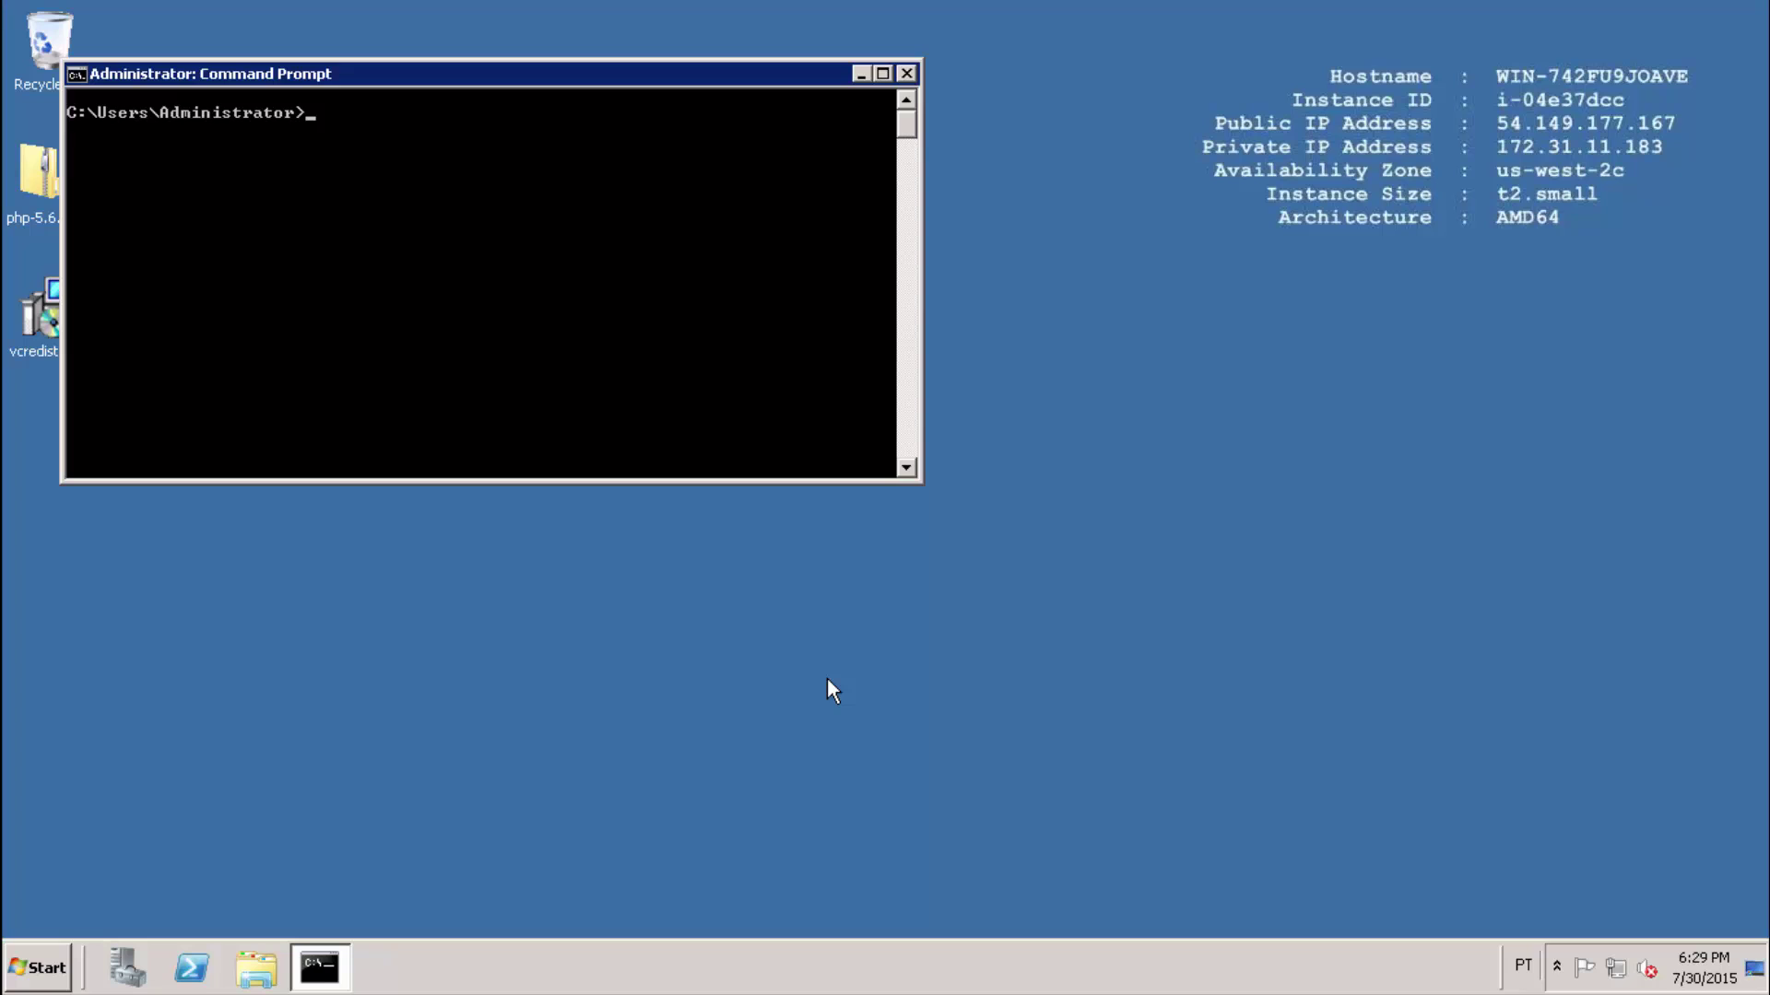
# Run php -m and scroll back up through the list of loaded PHP modules.
pyautogui.write('php -m')
pyautogui.press('Return')
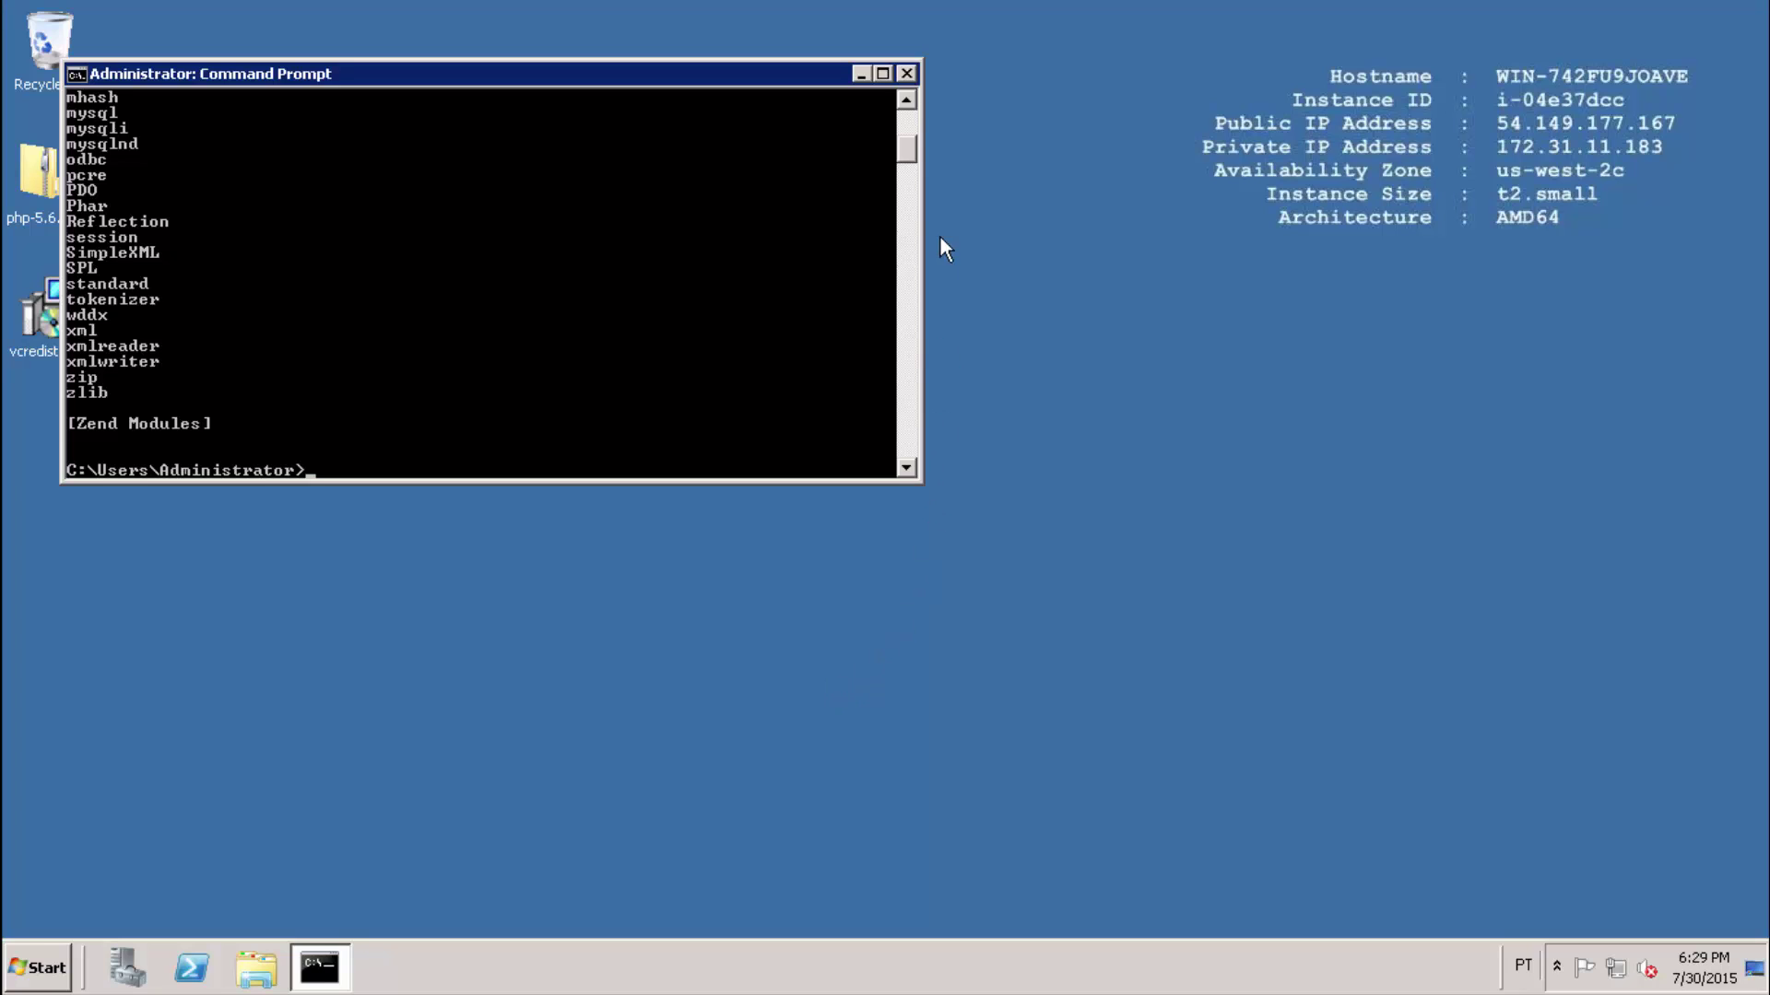
pyautogui.click(907, 102)
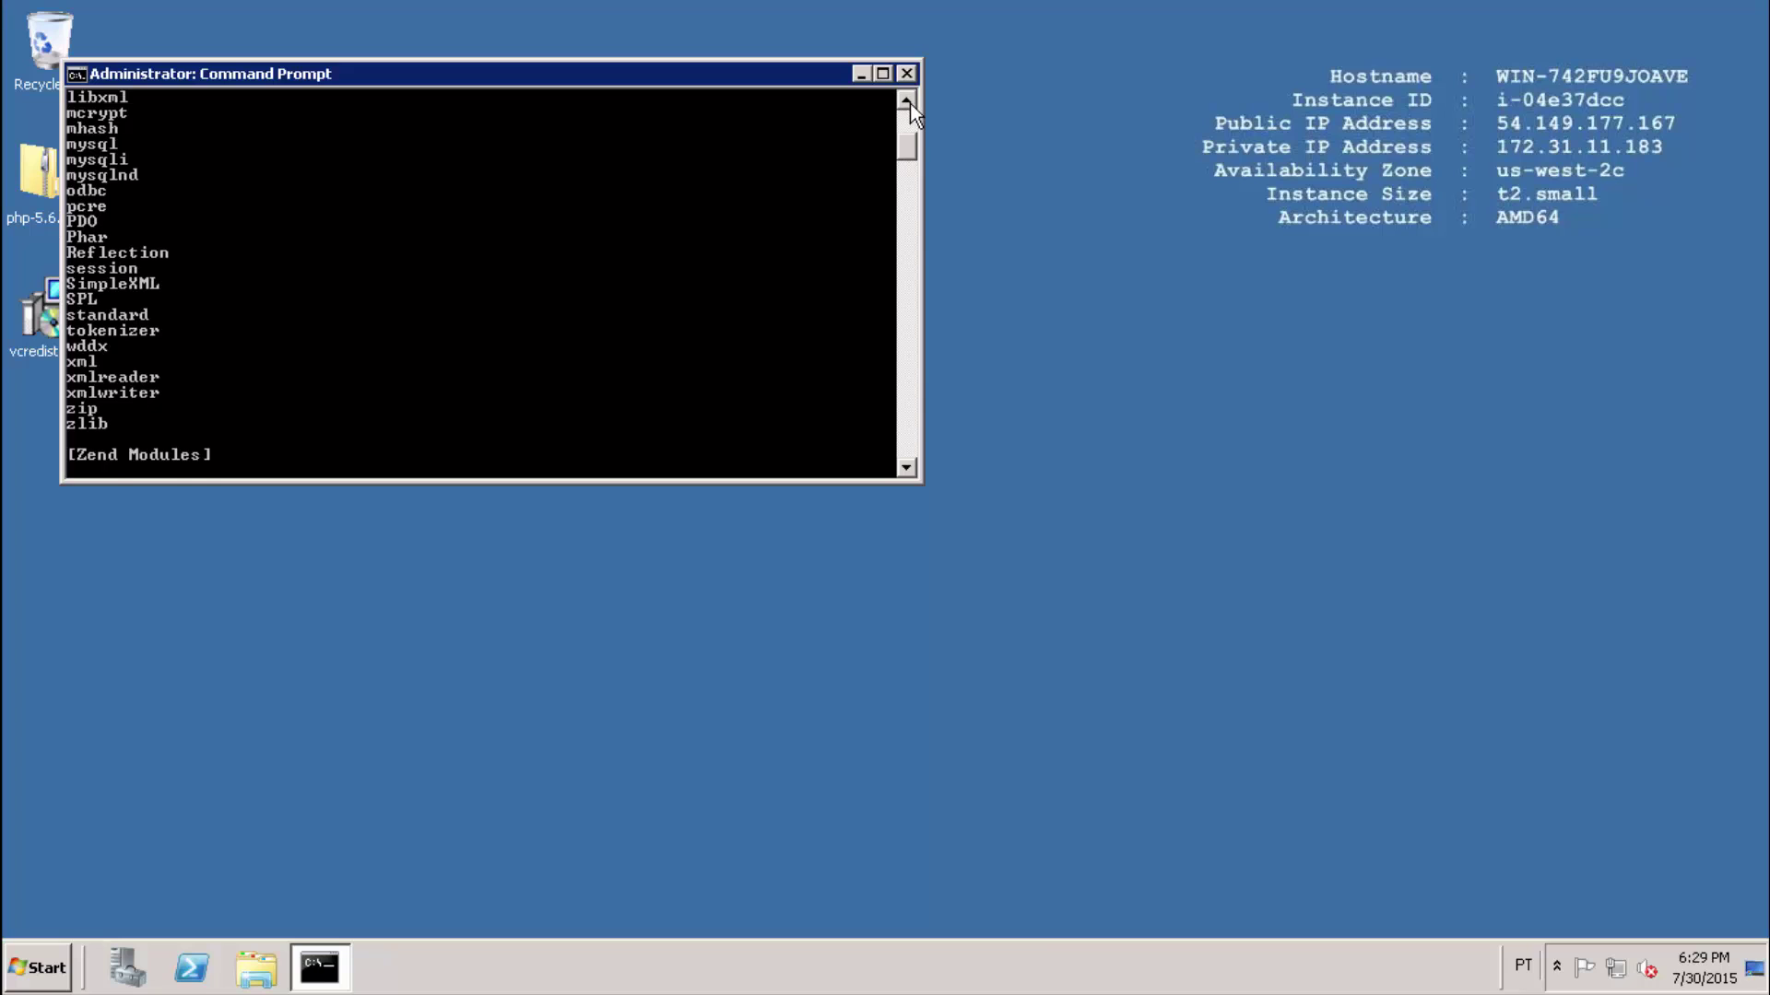
pyautogui.click(907, 101)
pyautogui.click(906, 102)
pyautogui.click(907, 101)
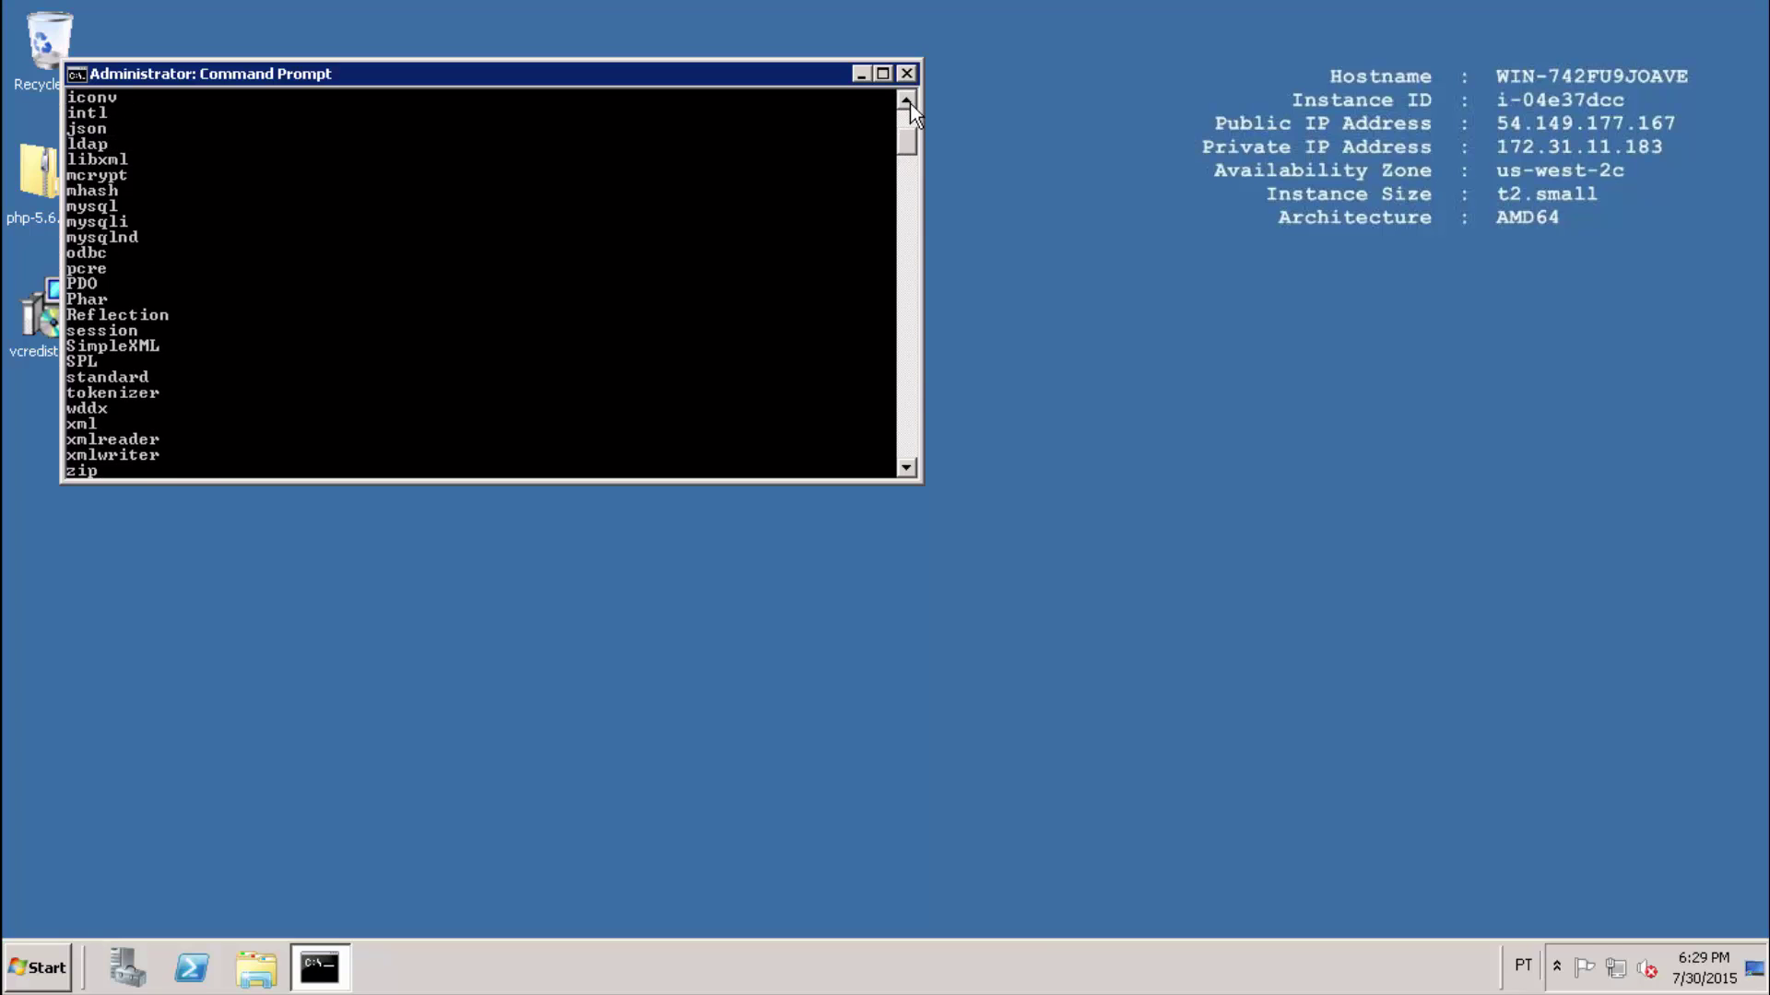
pyautogui.click(909, 103)
pyautogui.click(909, 102)
pyautogui.click(909, 102)
pyautogui.click(909, 102)
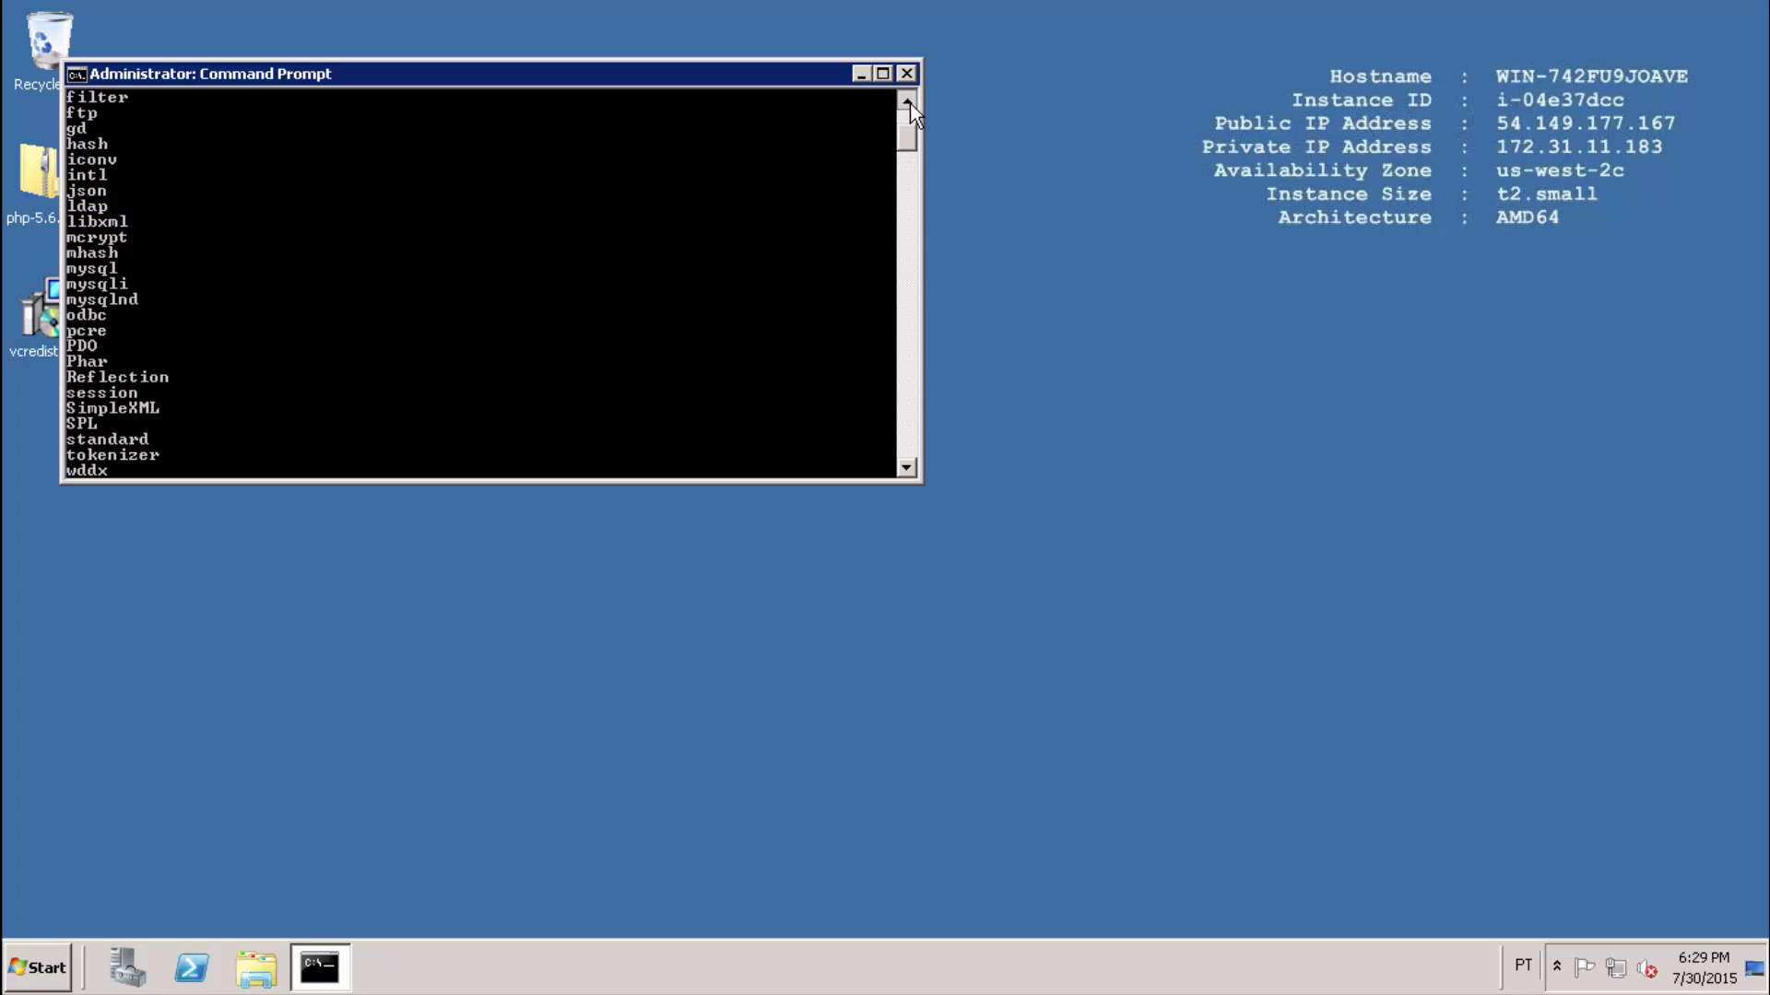
pyautogui.click(908, 102)
pyautogui.click(909, 102)
pyautogui.click(909, 102)
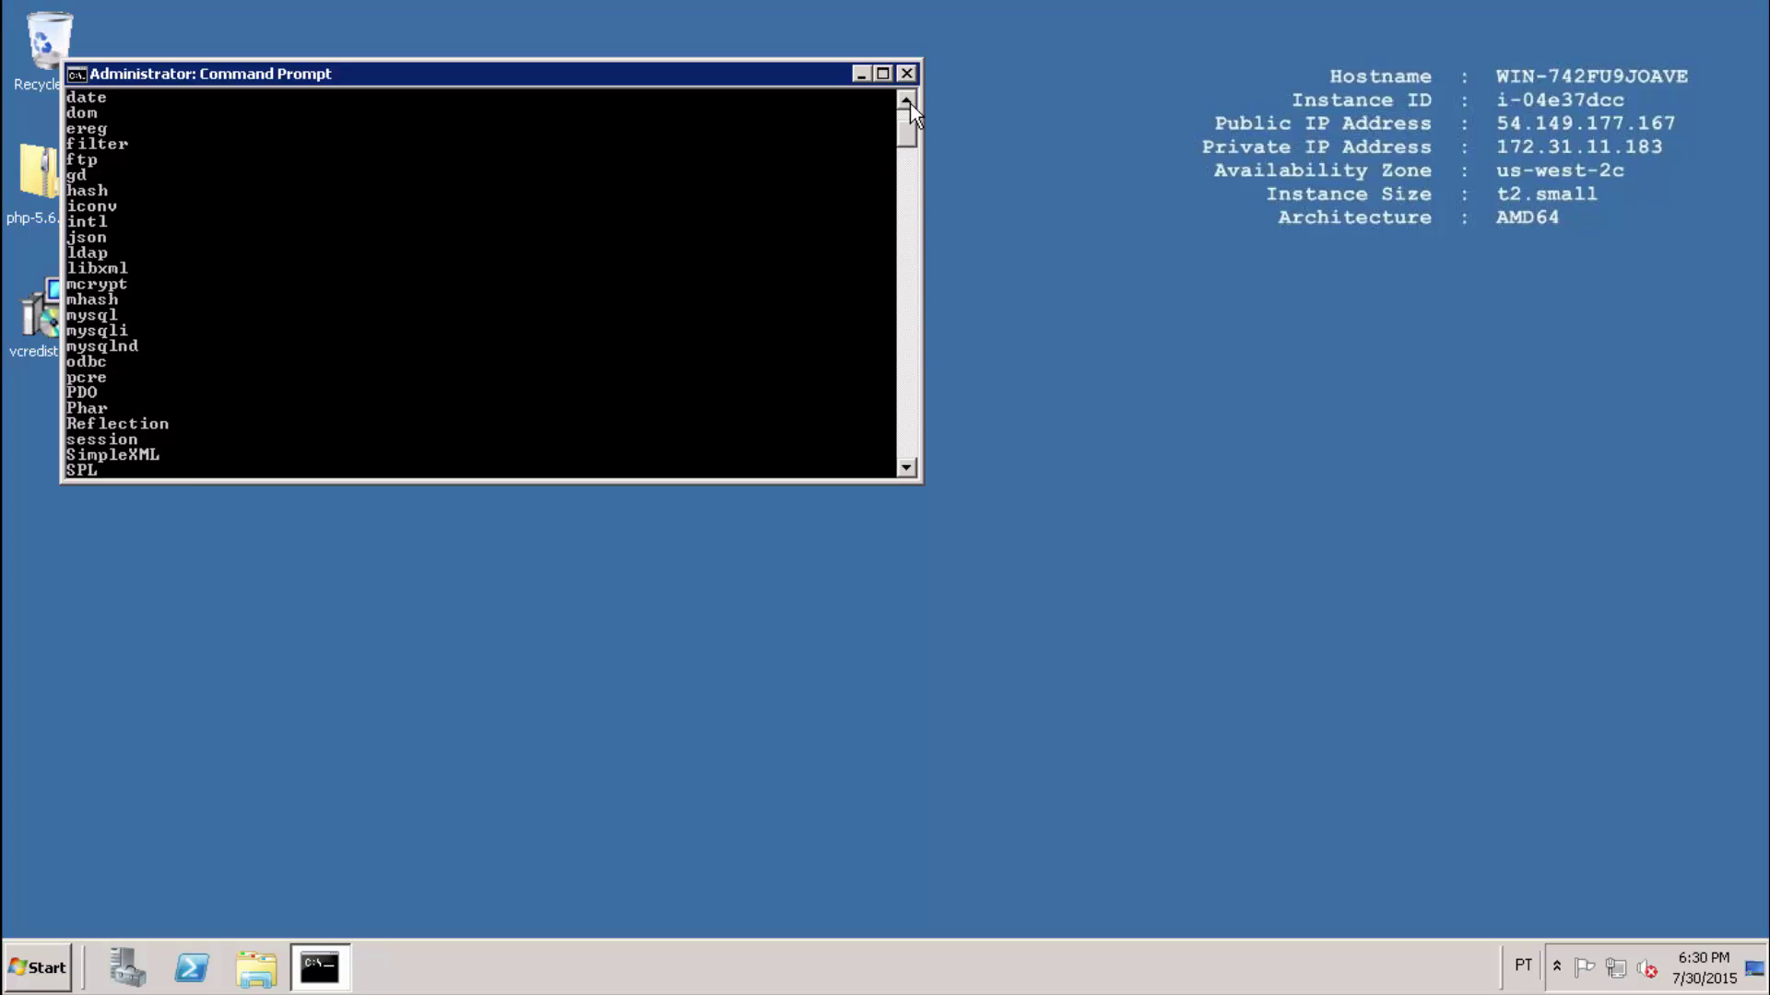
pyautogui.click(909, 102)
pyautogui.click(909, 102)
pyautogui.click(909, 102)
pyautogui.click(908, 103)
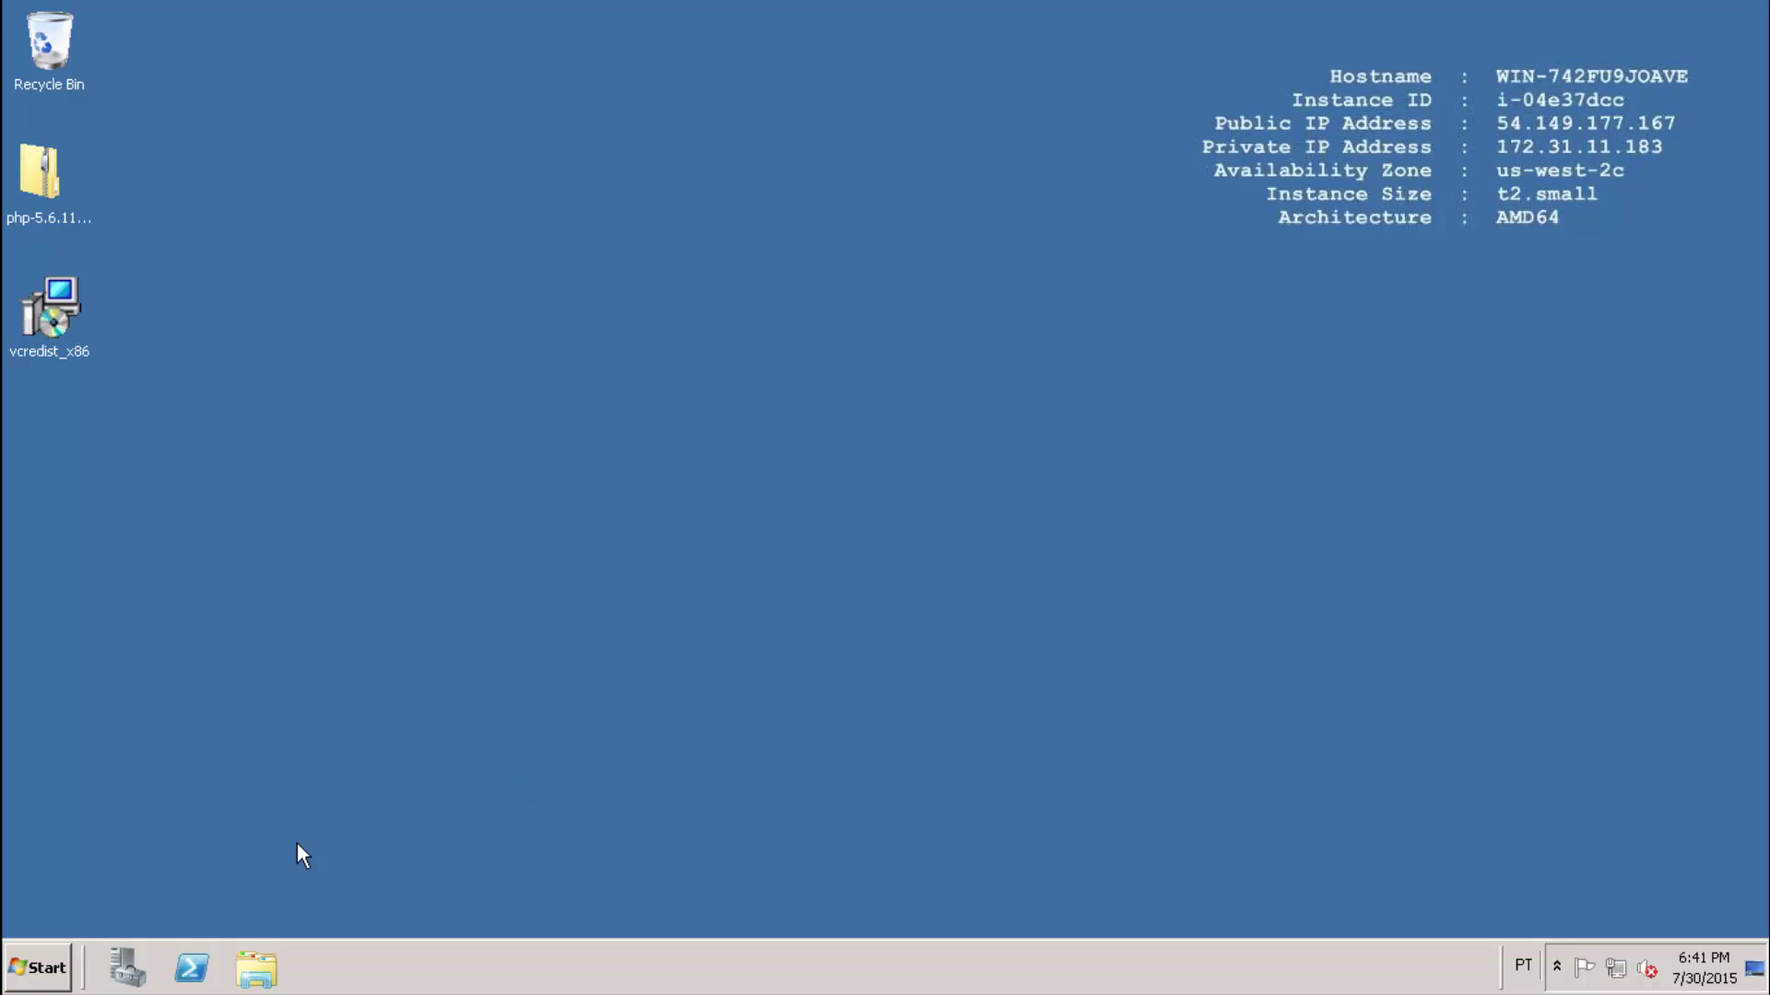
# Launch Server Manager's Add Roles Wizard and advance past Before You Begin.
pyautogui.click(126, 966)
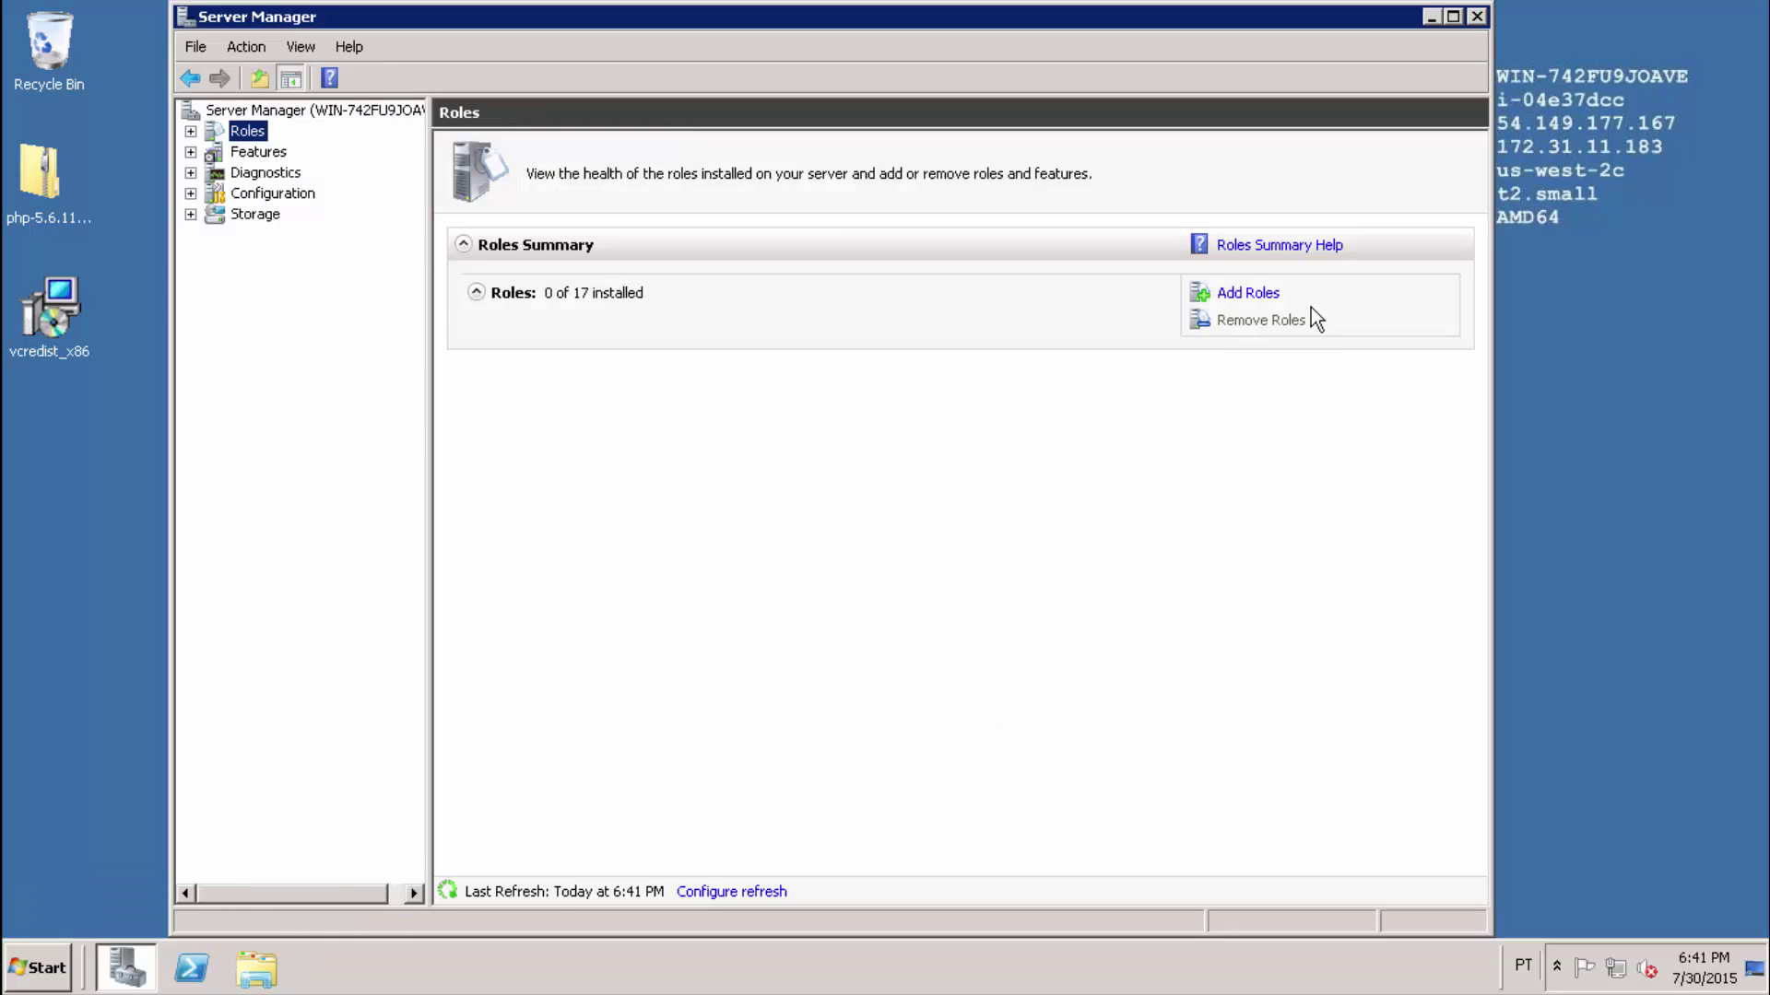
pyautogui.click(1246, 295)
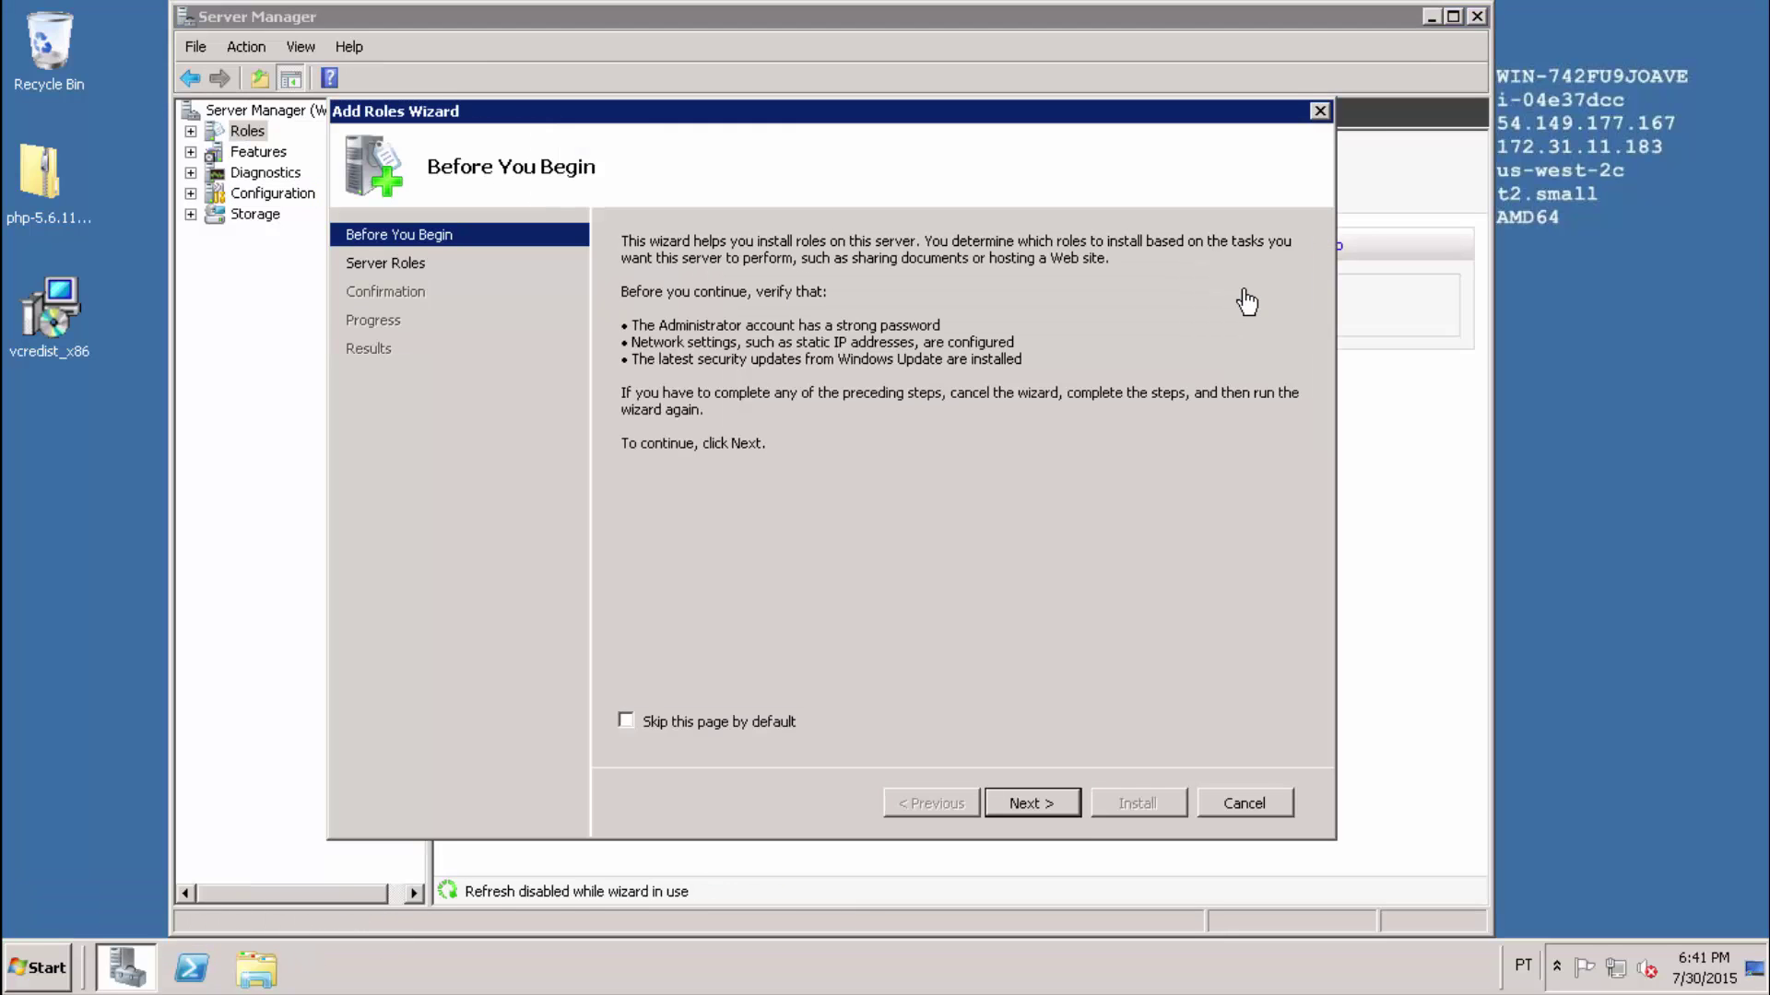
pyautogui.click(1027, 805)
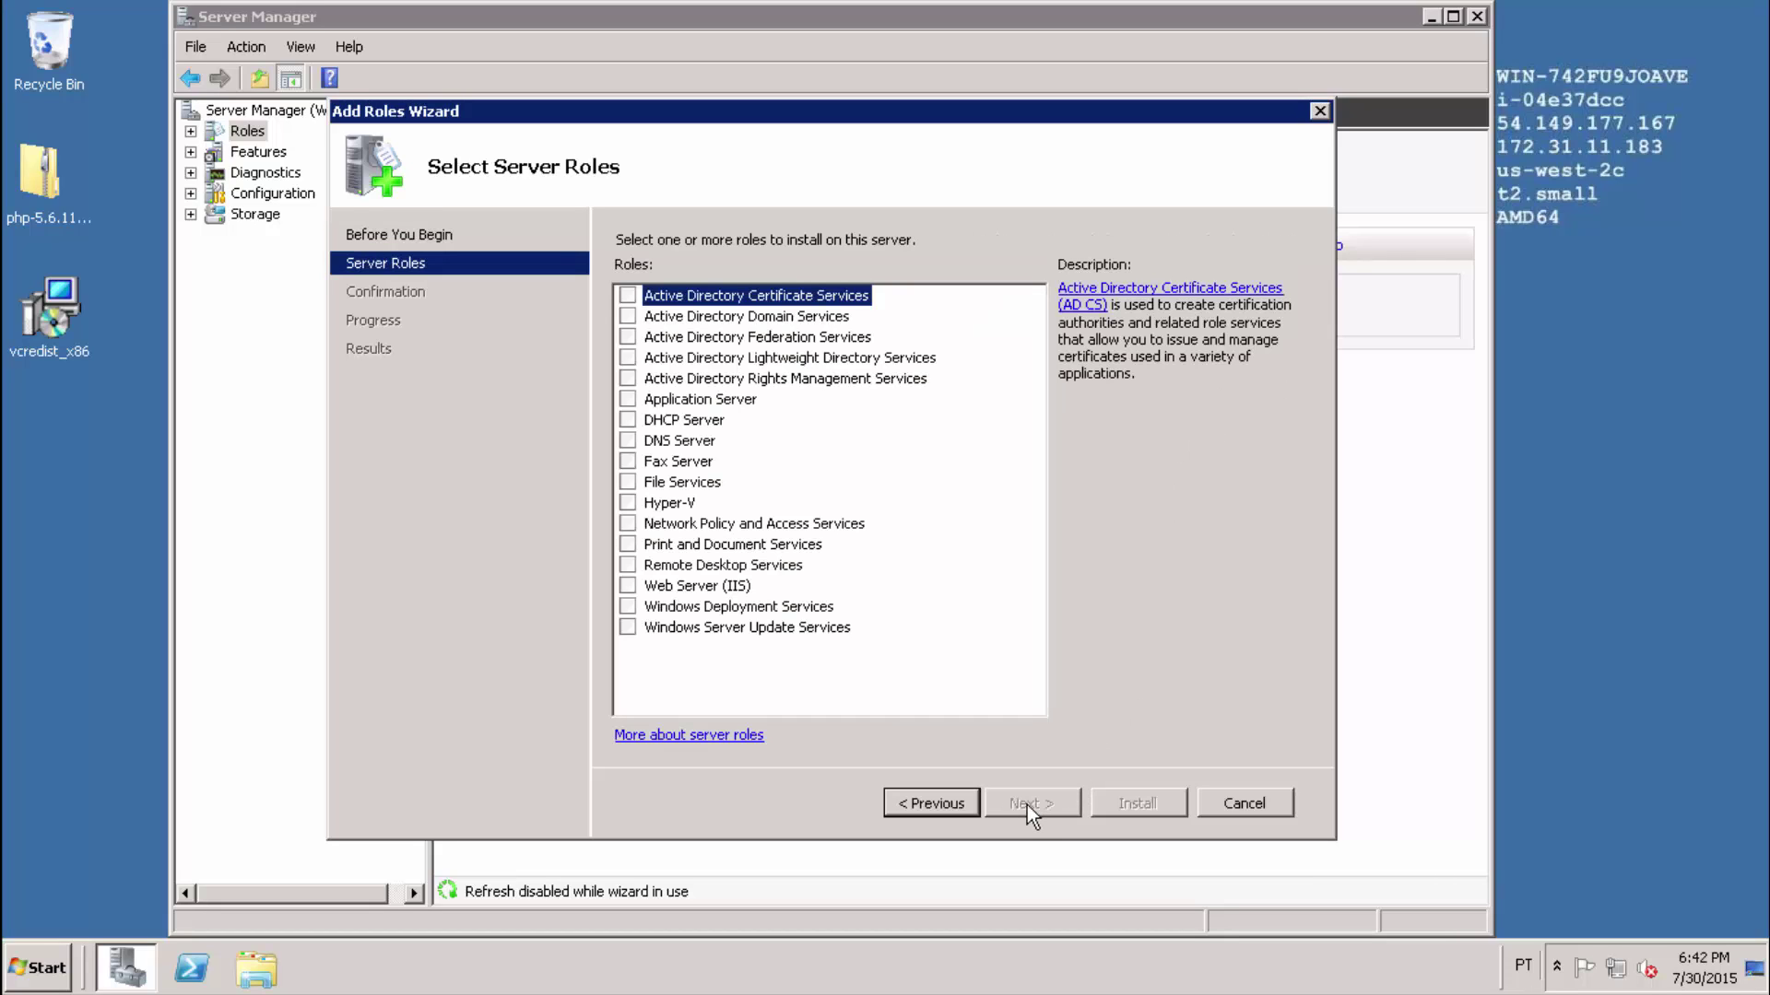
# Add the Web Server (IIS) role with the CGI role service under Application Development, reaching Confirm Installation Selections.
pyautogui.click(629, 587)
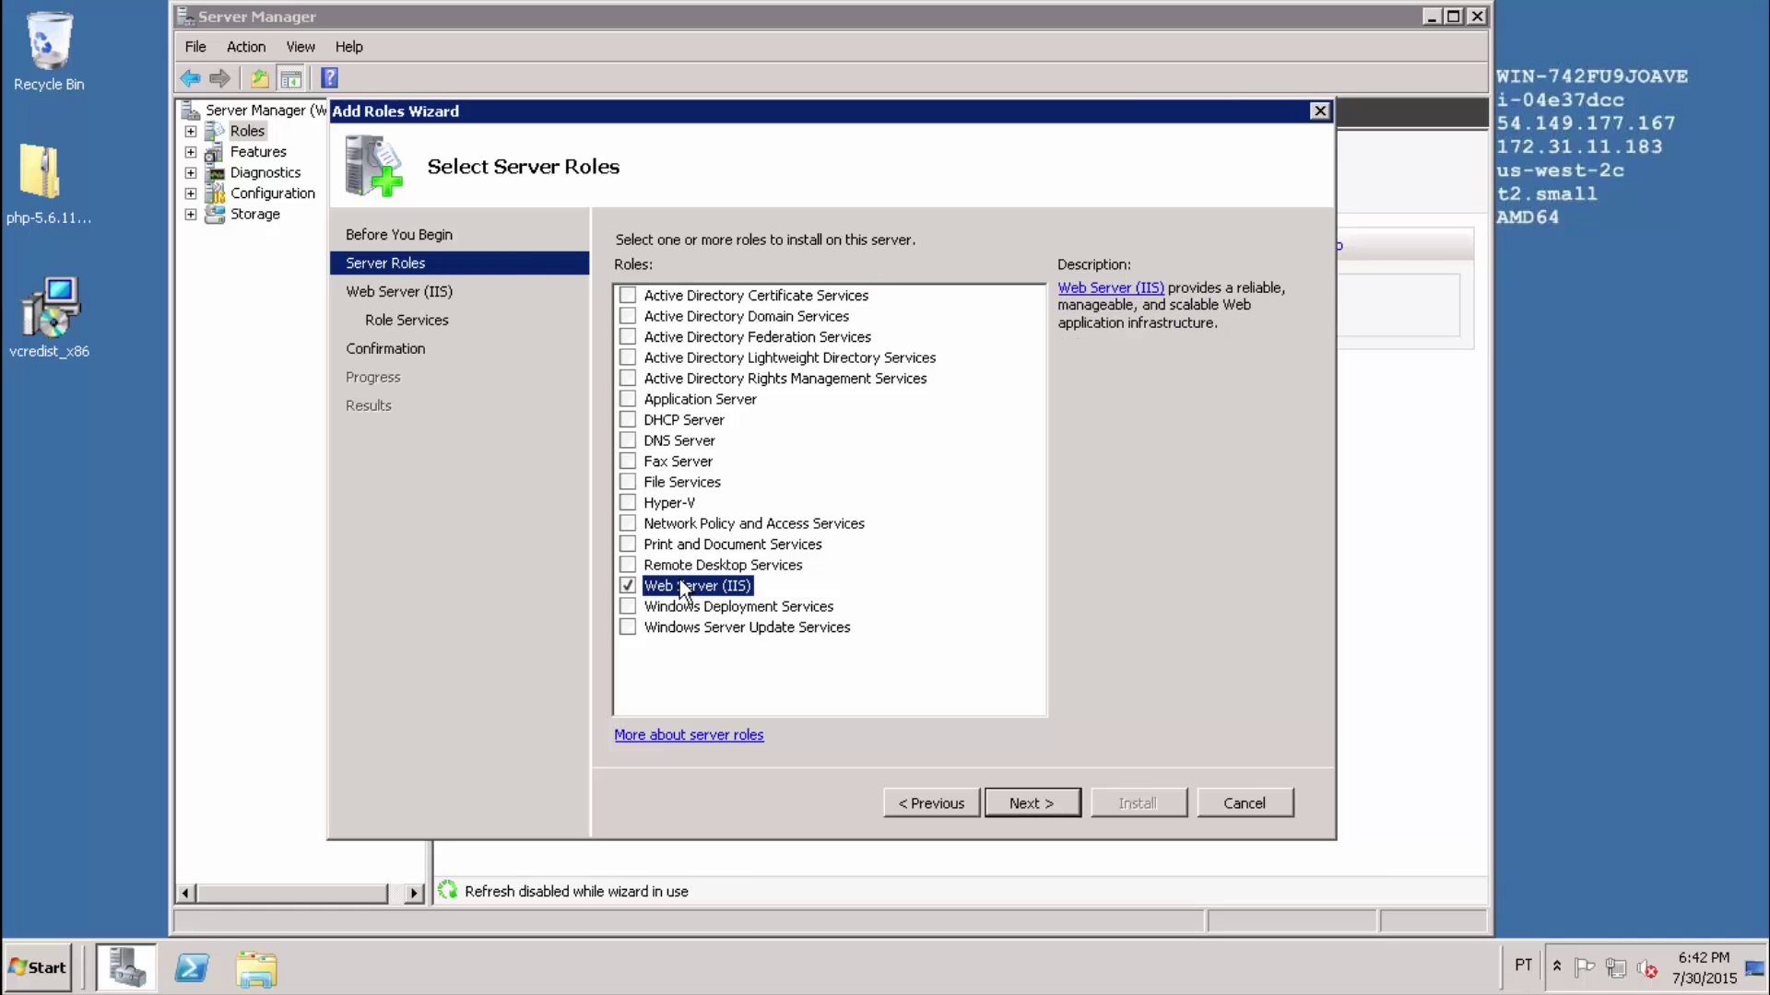
pyautogui.click(1027, 804)
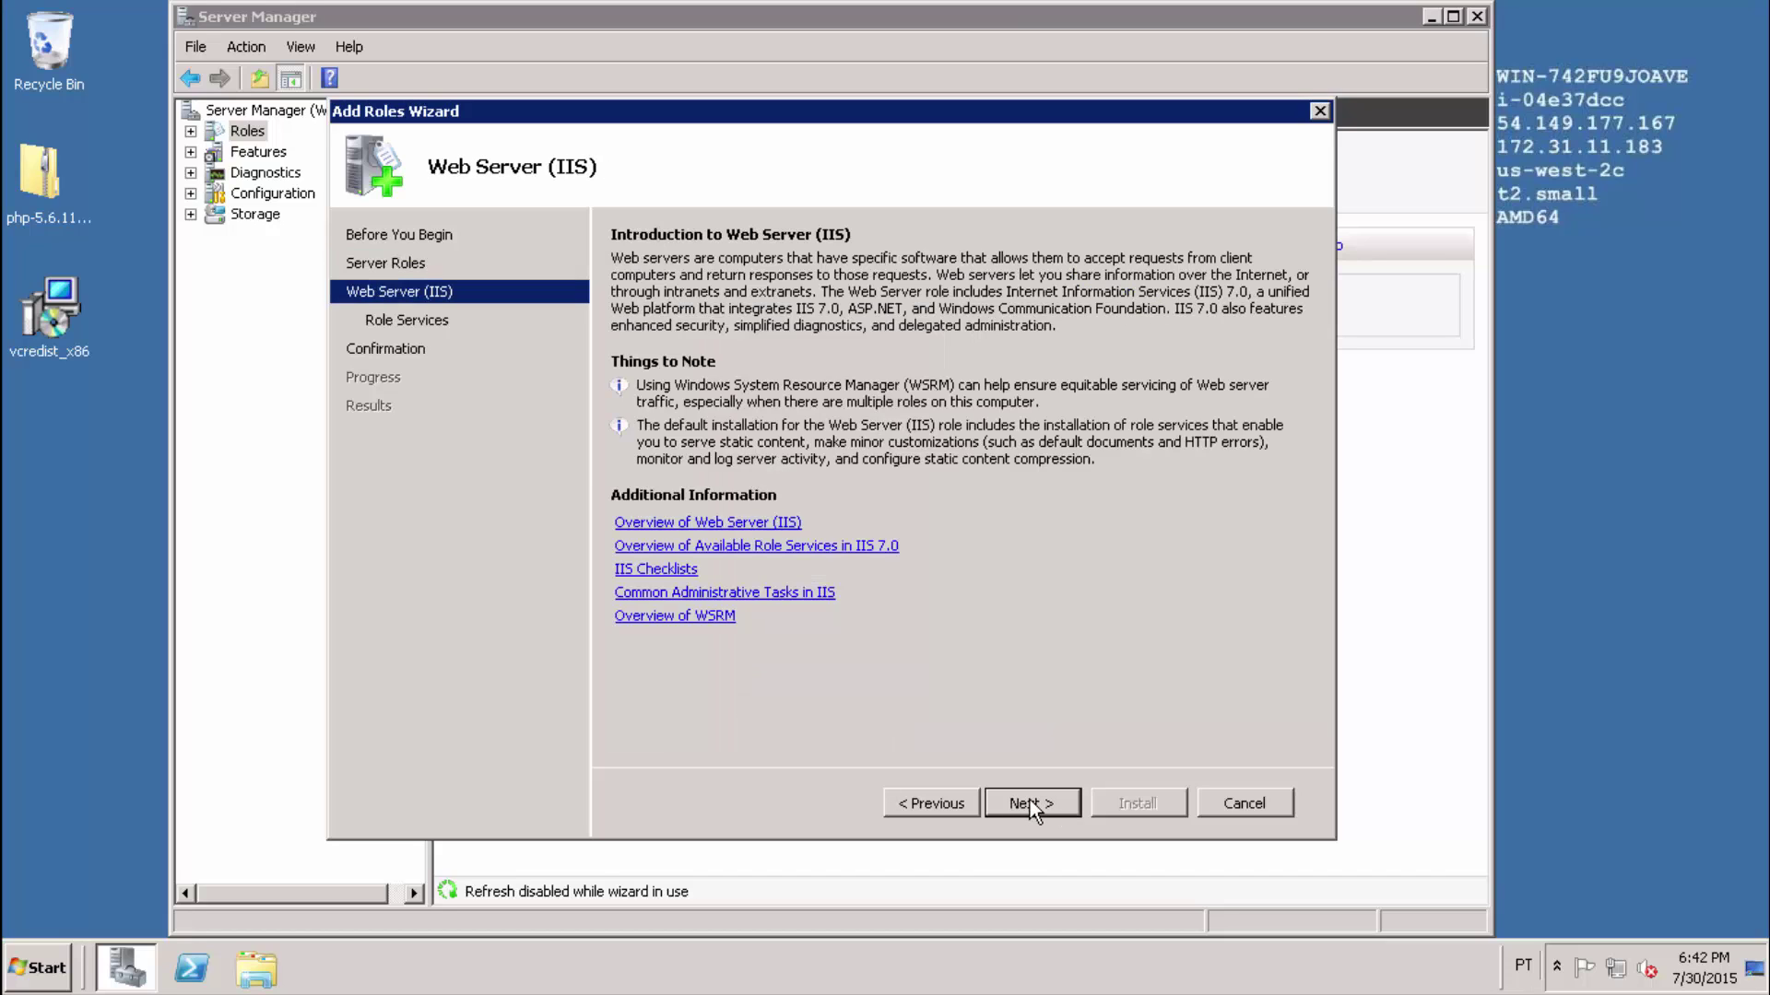
pyautogui.click(1030, 802)
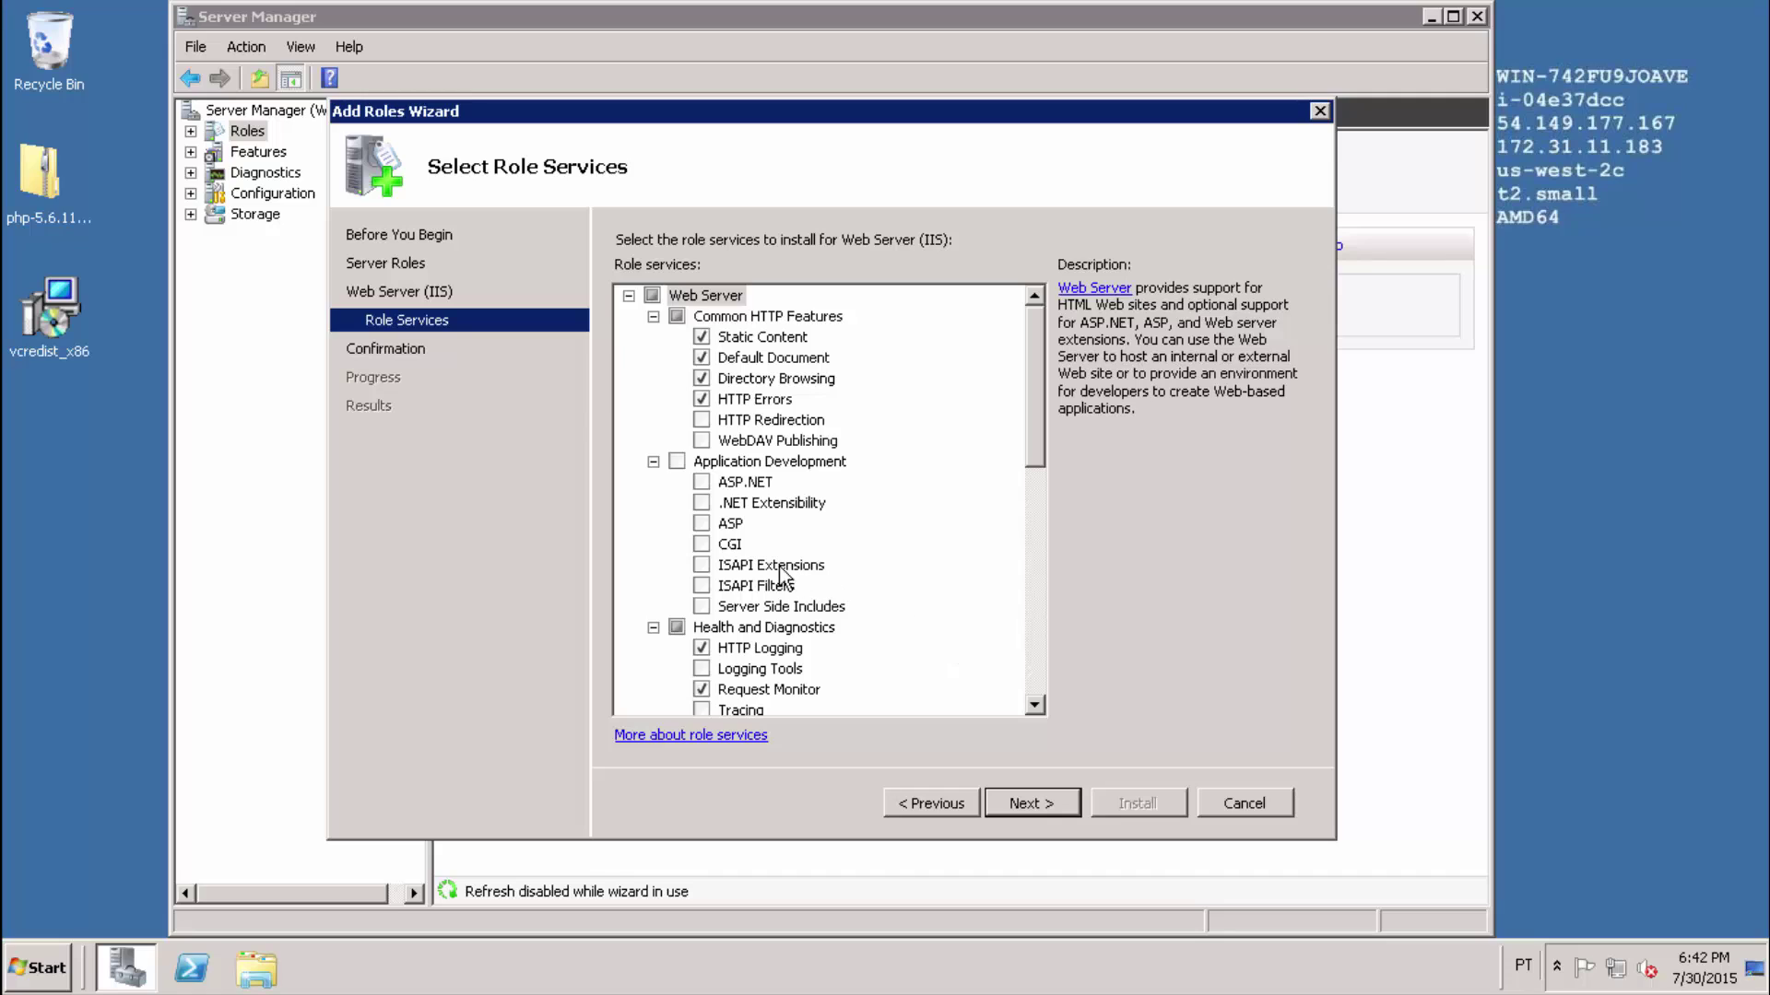
pyautogui.click(705, 545)
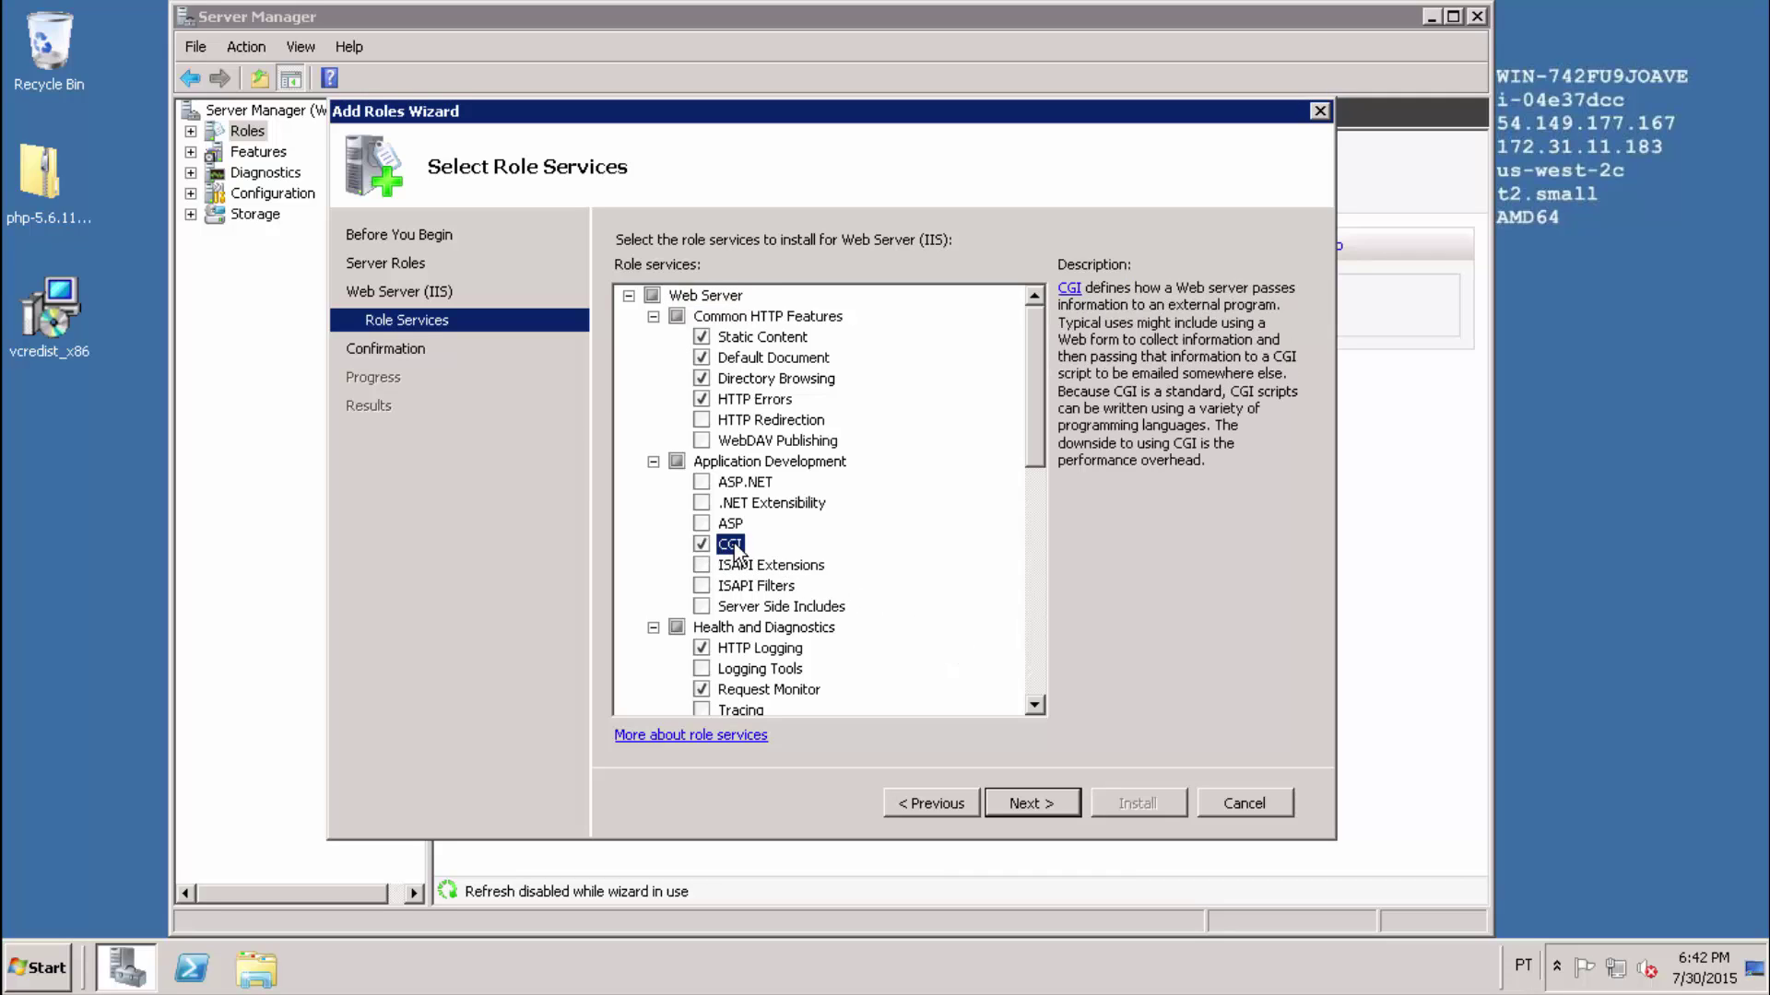
pyautogui.click(1025, 806)
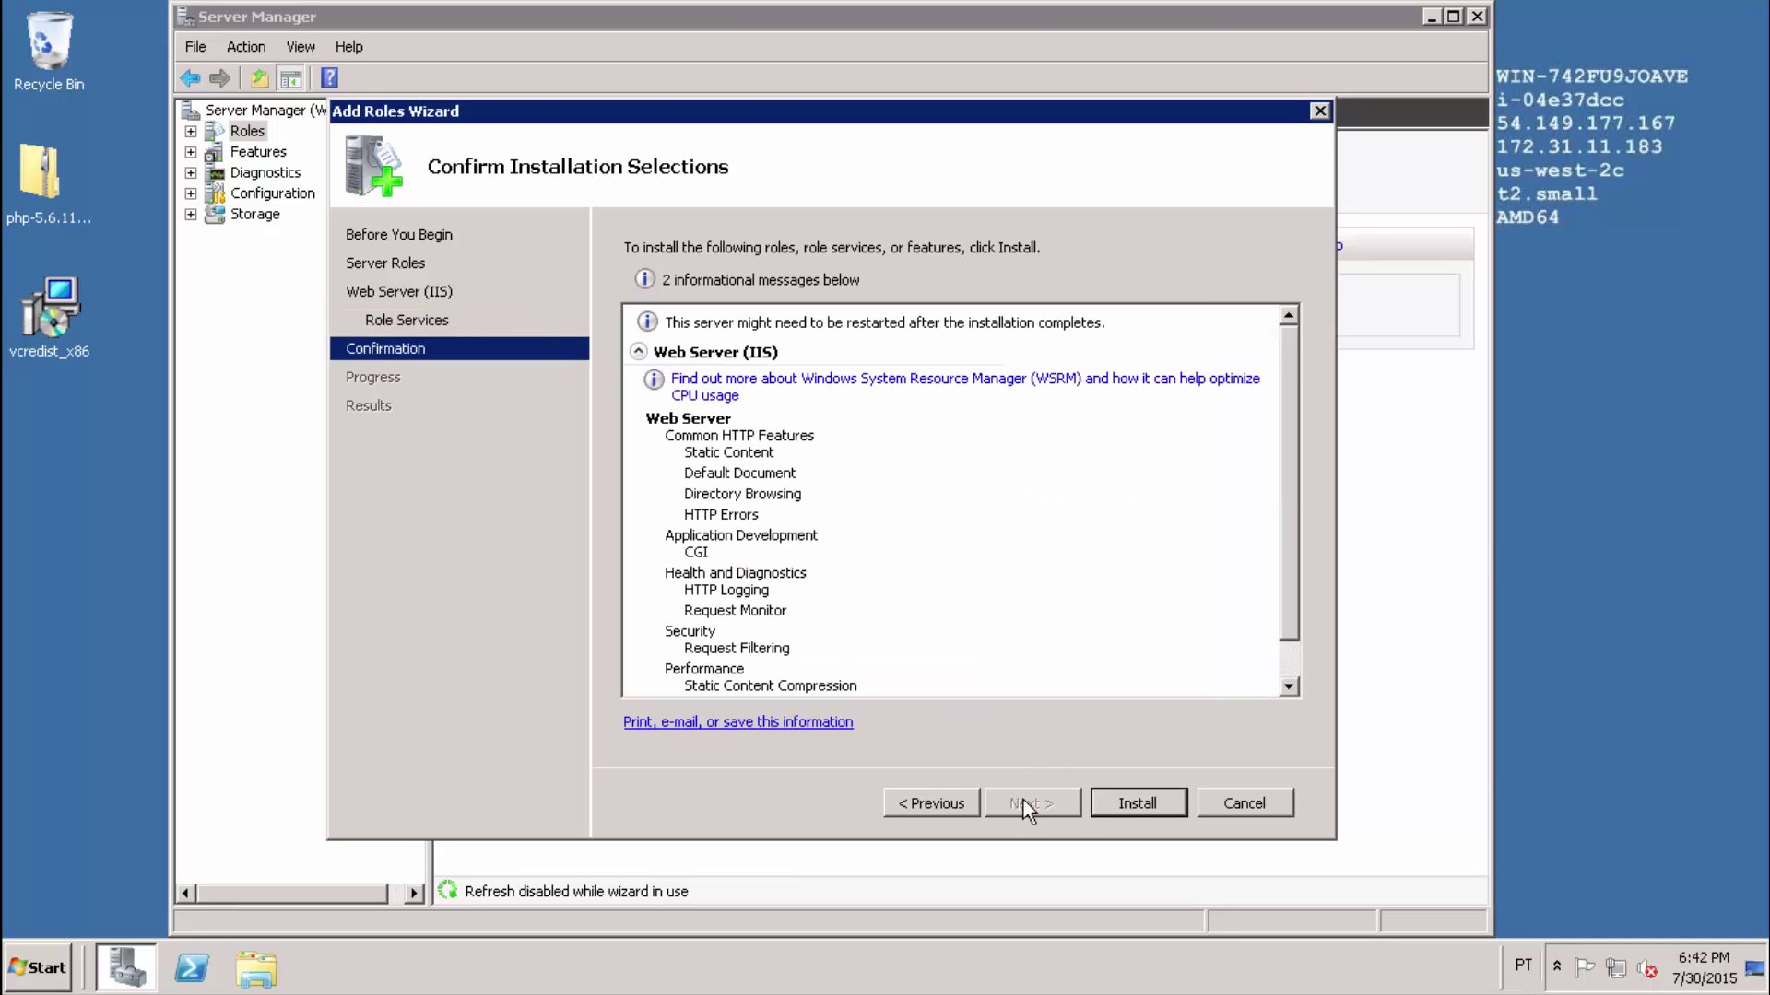
# Install Web Server (IIS) with CGI, close the finished wizard, and search the Start menu for cmd.
pyautogui.click(1135, 804)
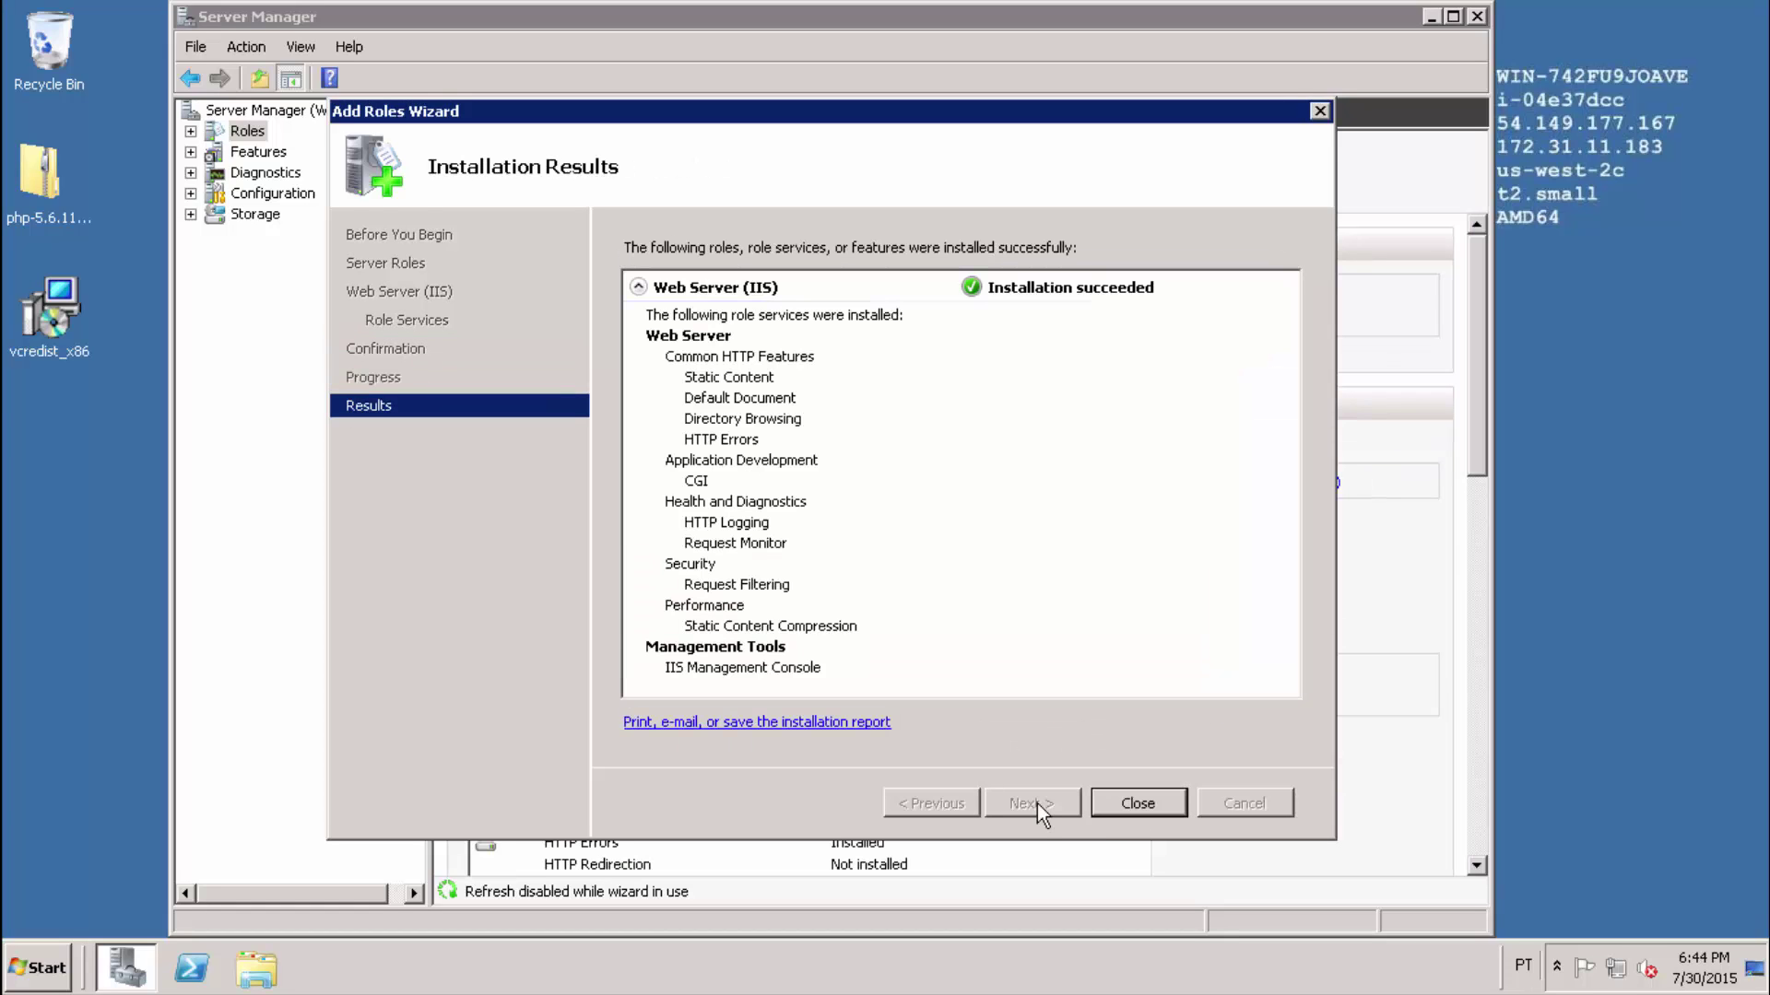
pyautogui.click(1139, 804)
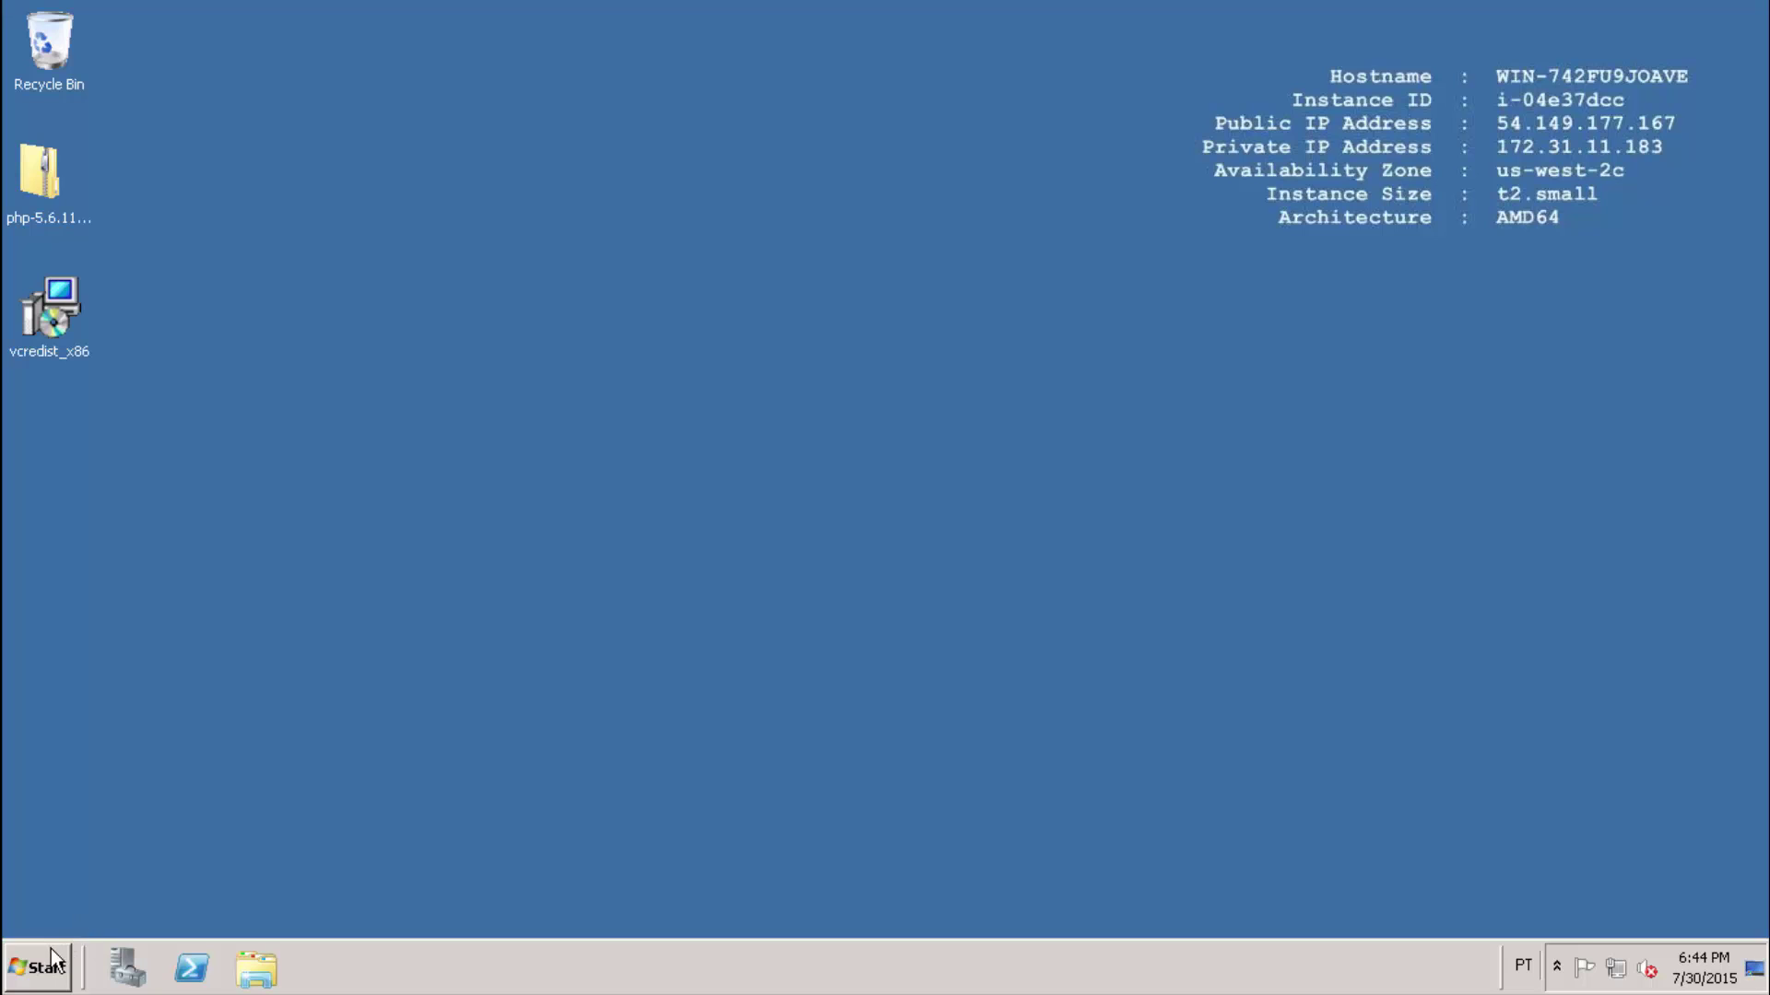
pyautogui.click(46, 965)
pyautogui.write('cmd')
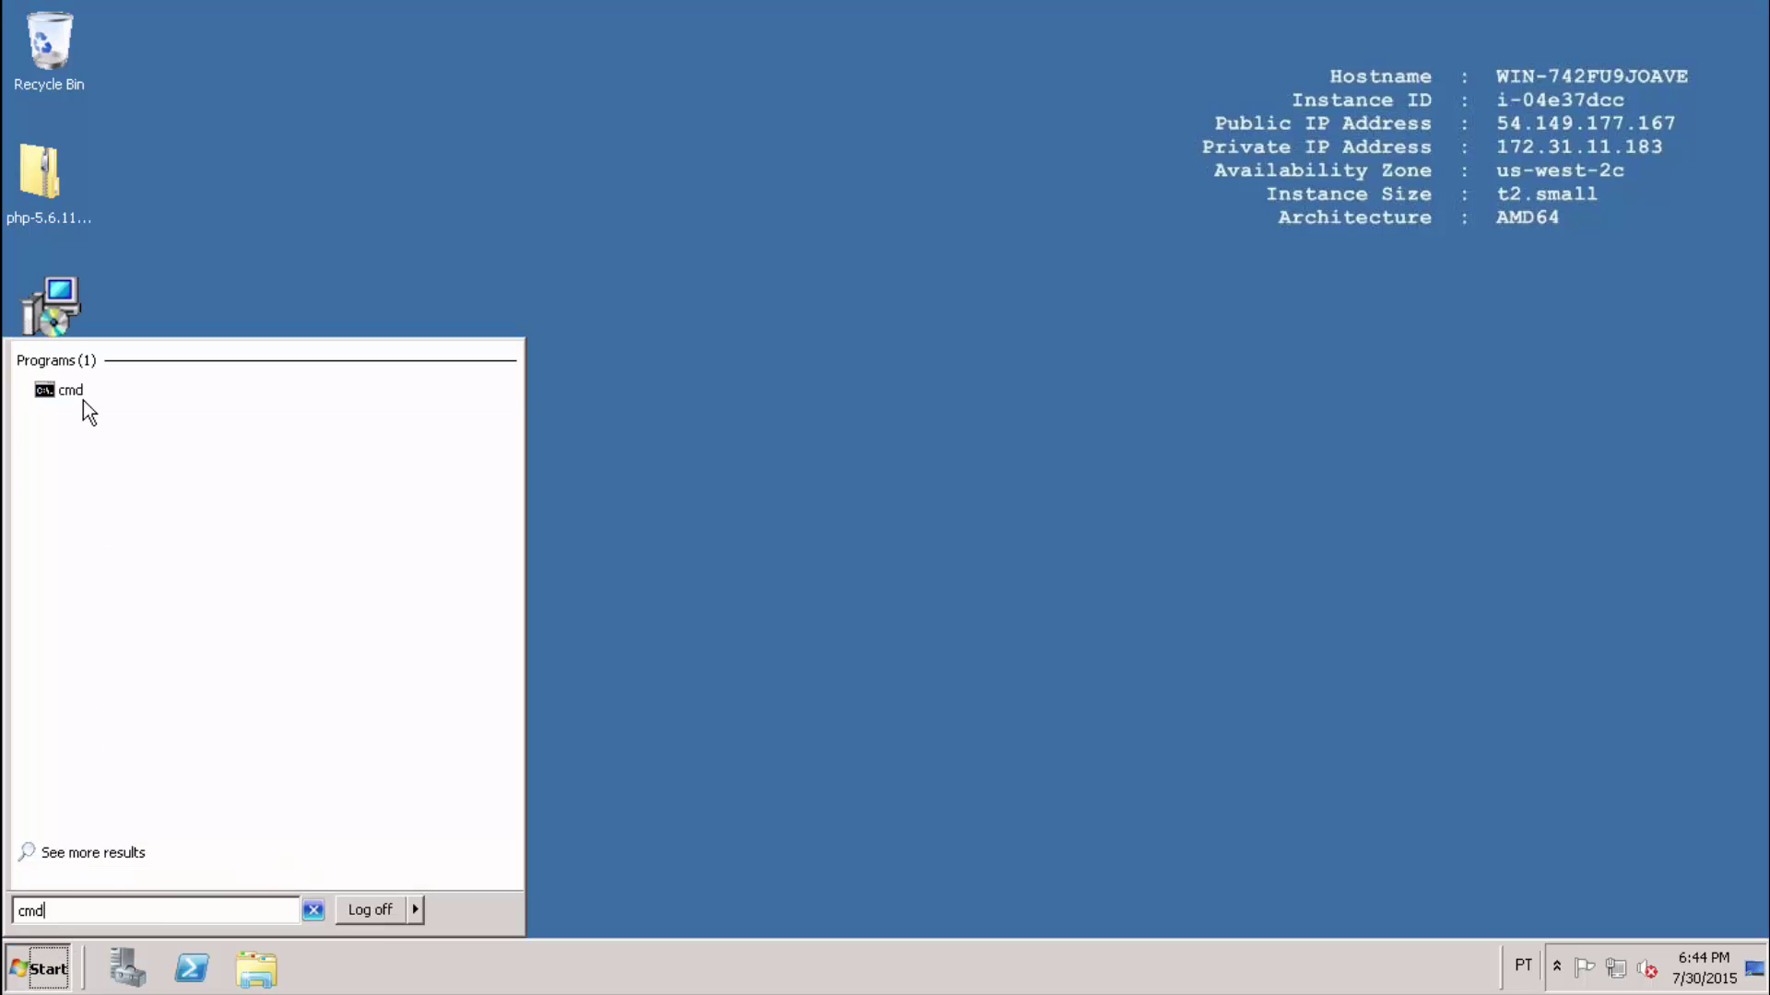
# Run netstat -na | find ":80" in Command Prompt and mark the first port-80 result row.
pyautogui.click(63, 394)
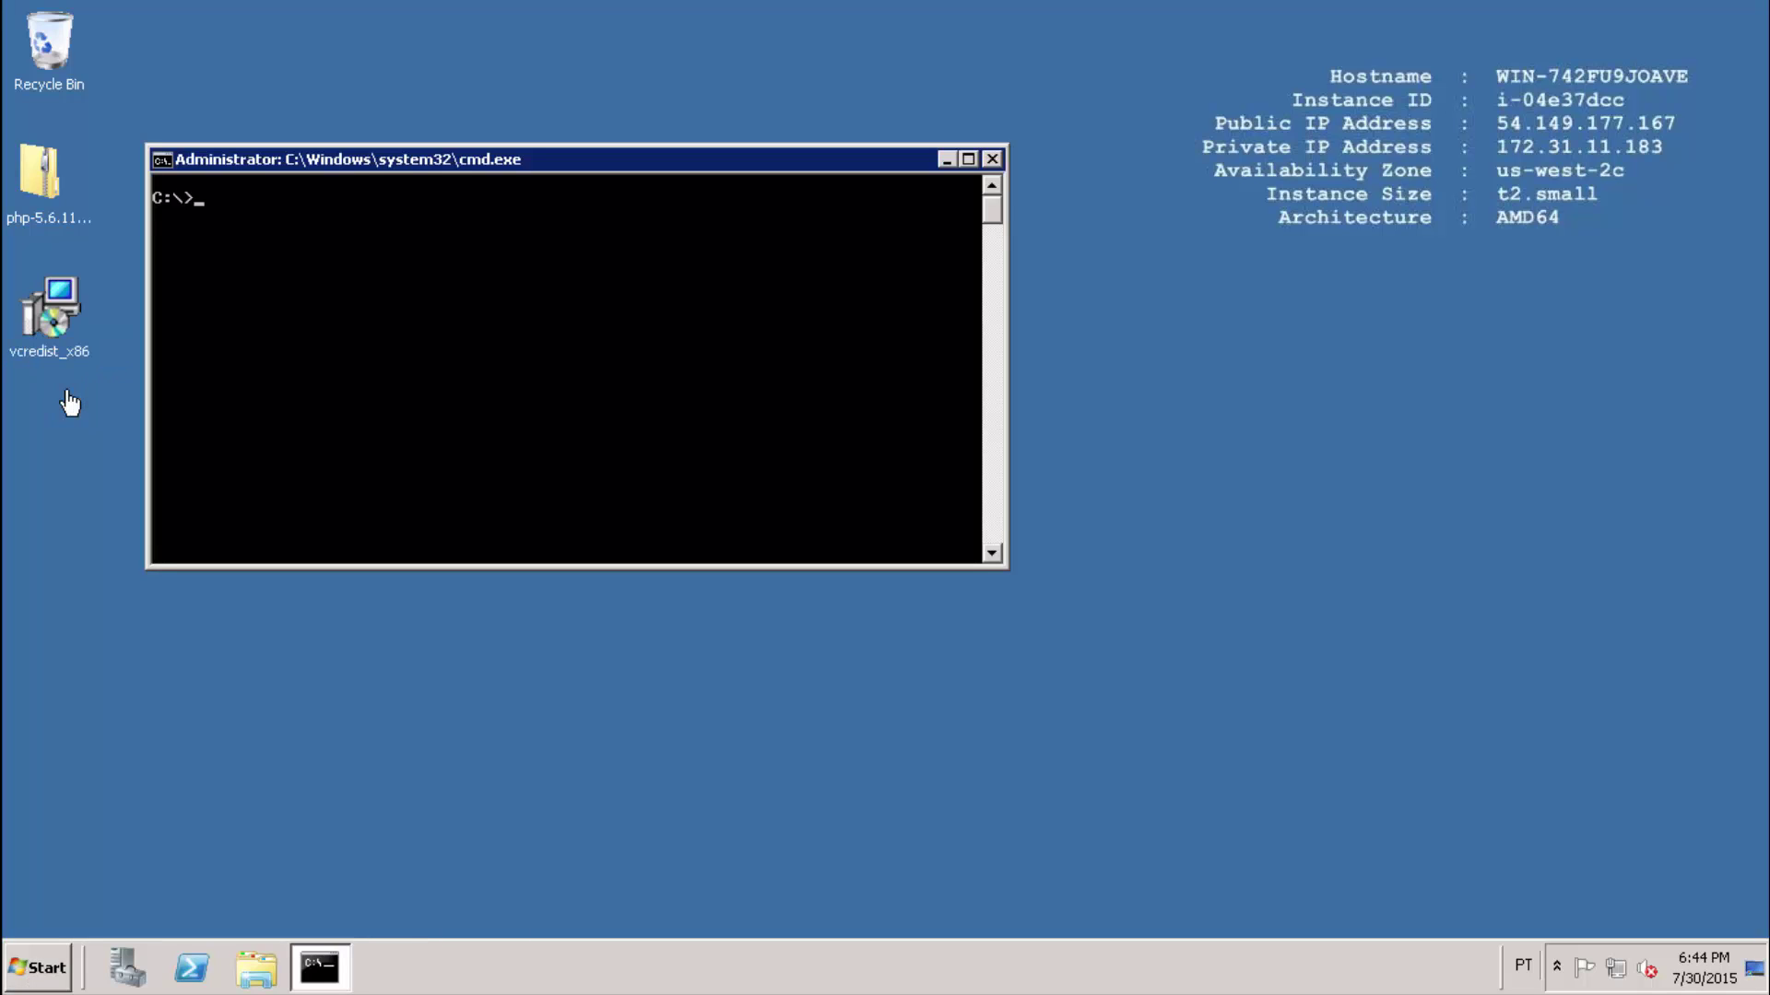
pyautogui.write('netstat -na | find ":80')
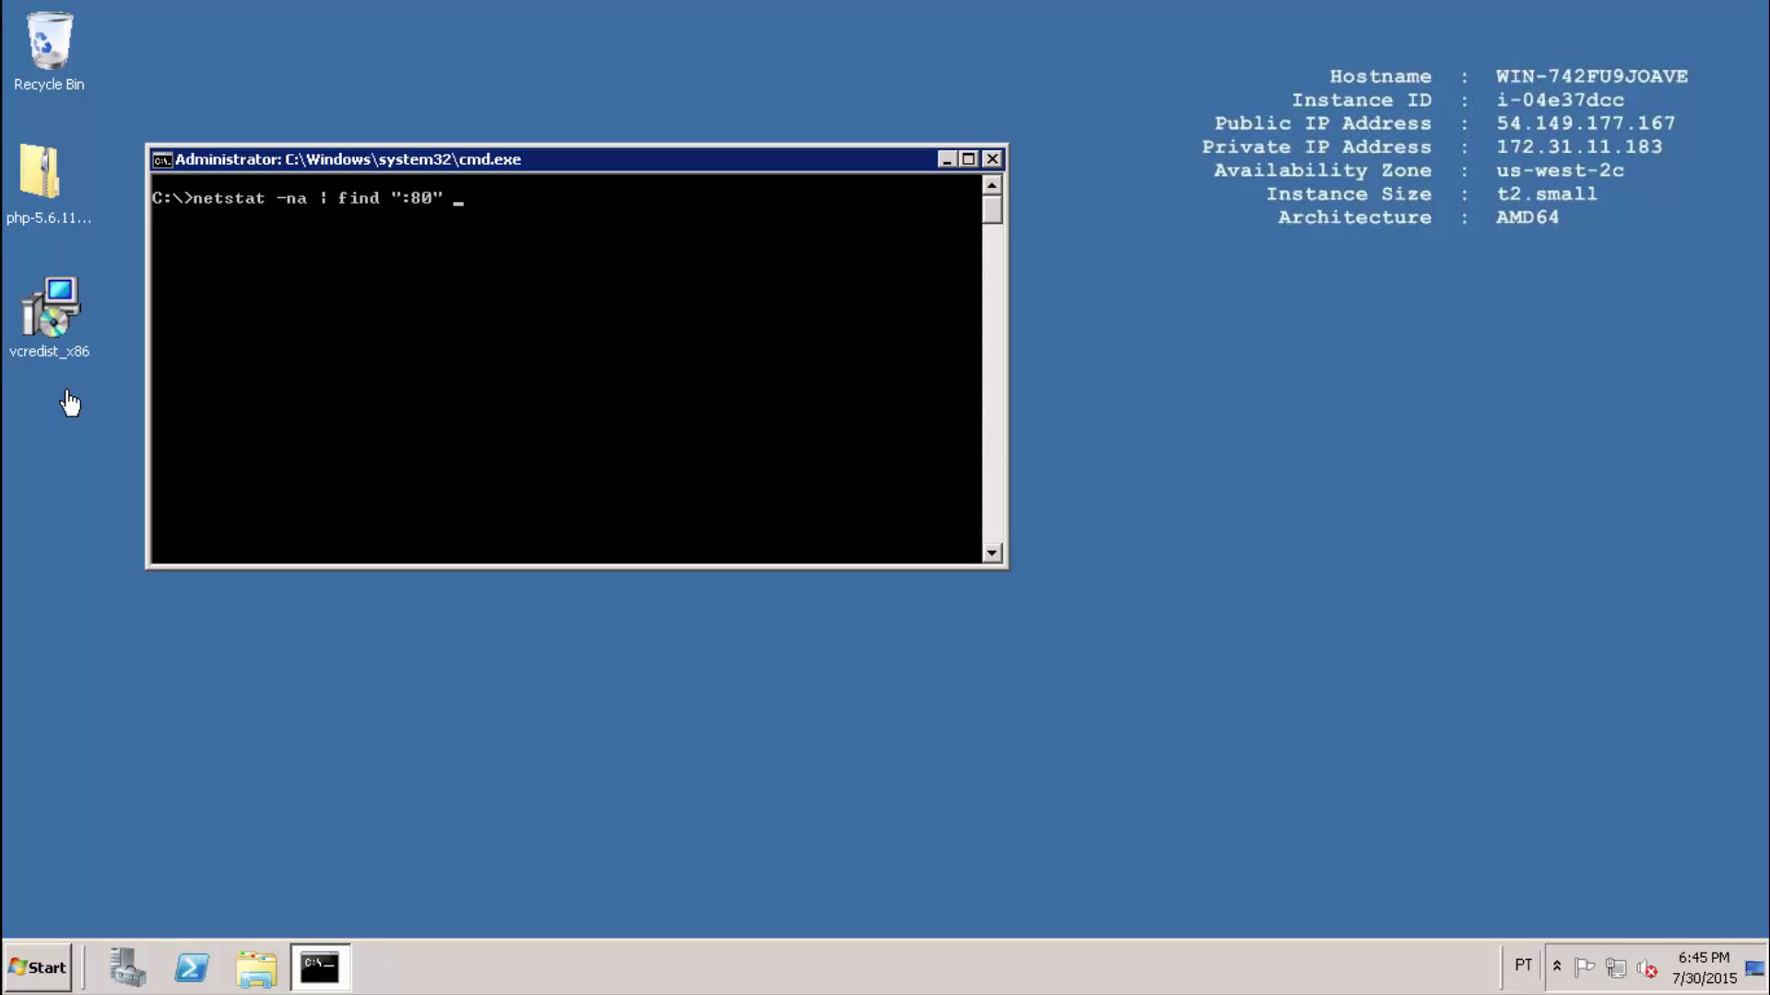
pyautogui.write('"')
pyautogui.press('Return')
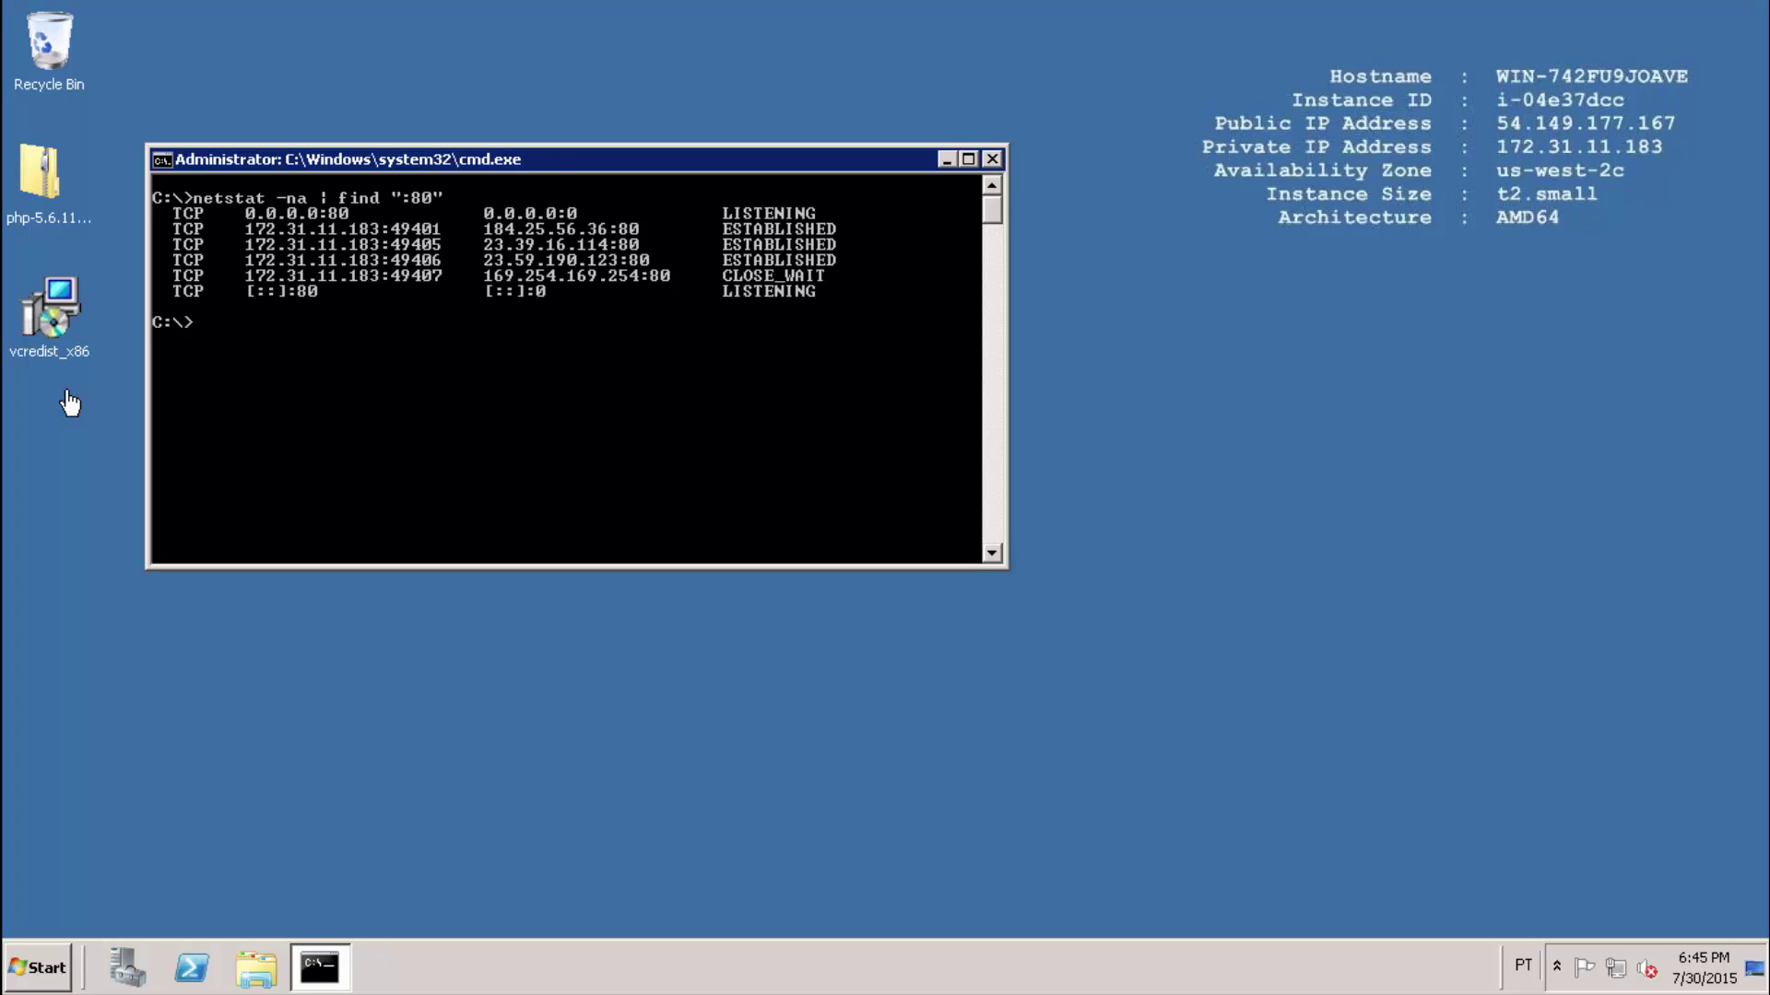
pyautogui.rightClick(291, 304)
pyautogui.click(297, 314)
pyautogui.moveTo(177, 213); pyautogui.dragTo(353, 213)
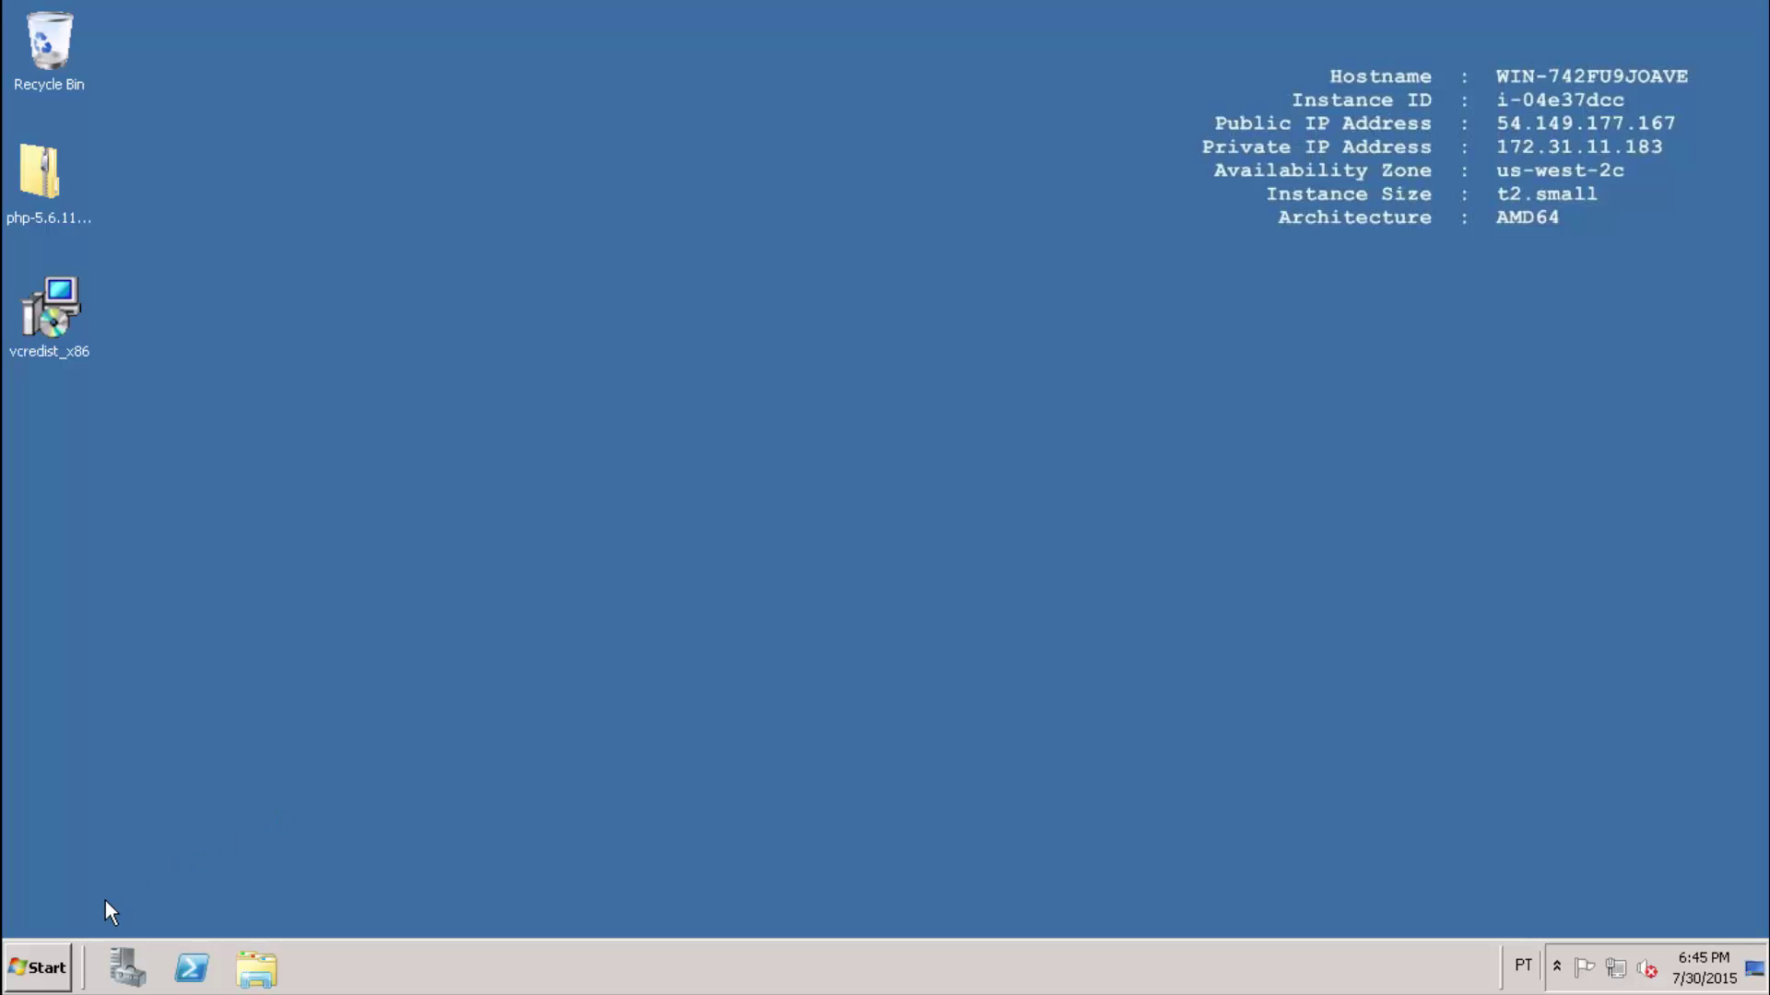
# Launch Internet Information Services (IIS) Manager from Start > Administrative Tools.
pyautogui.click(45, 969)
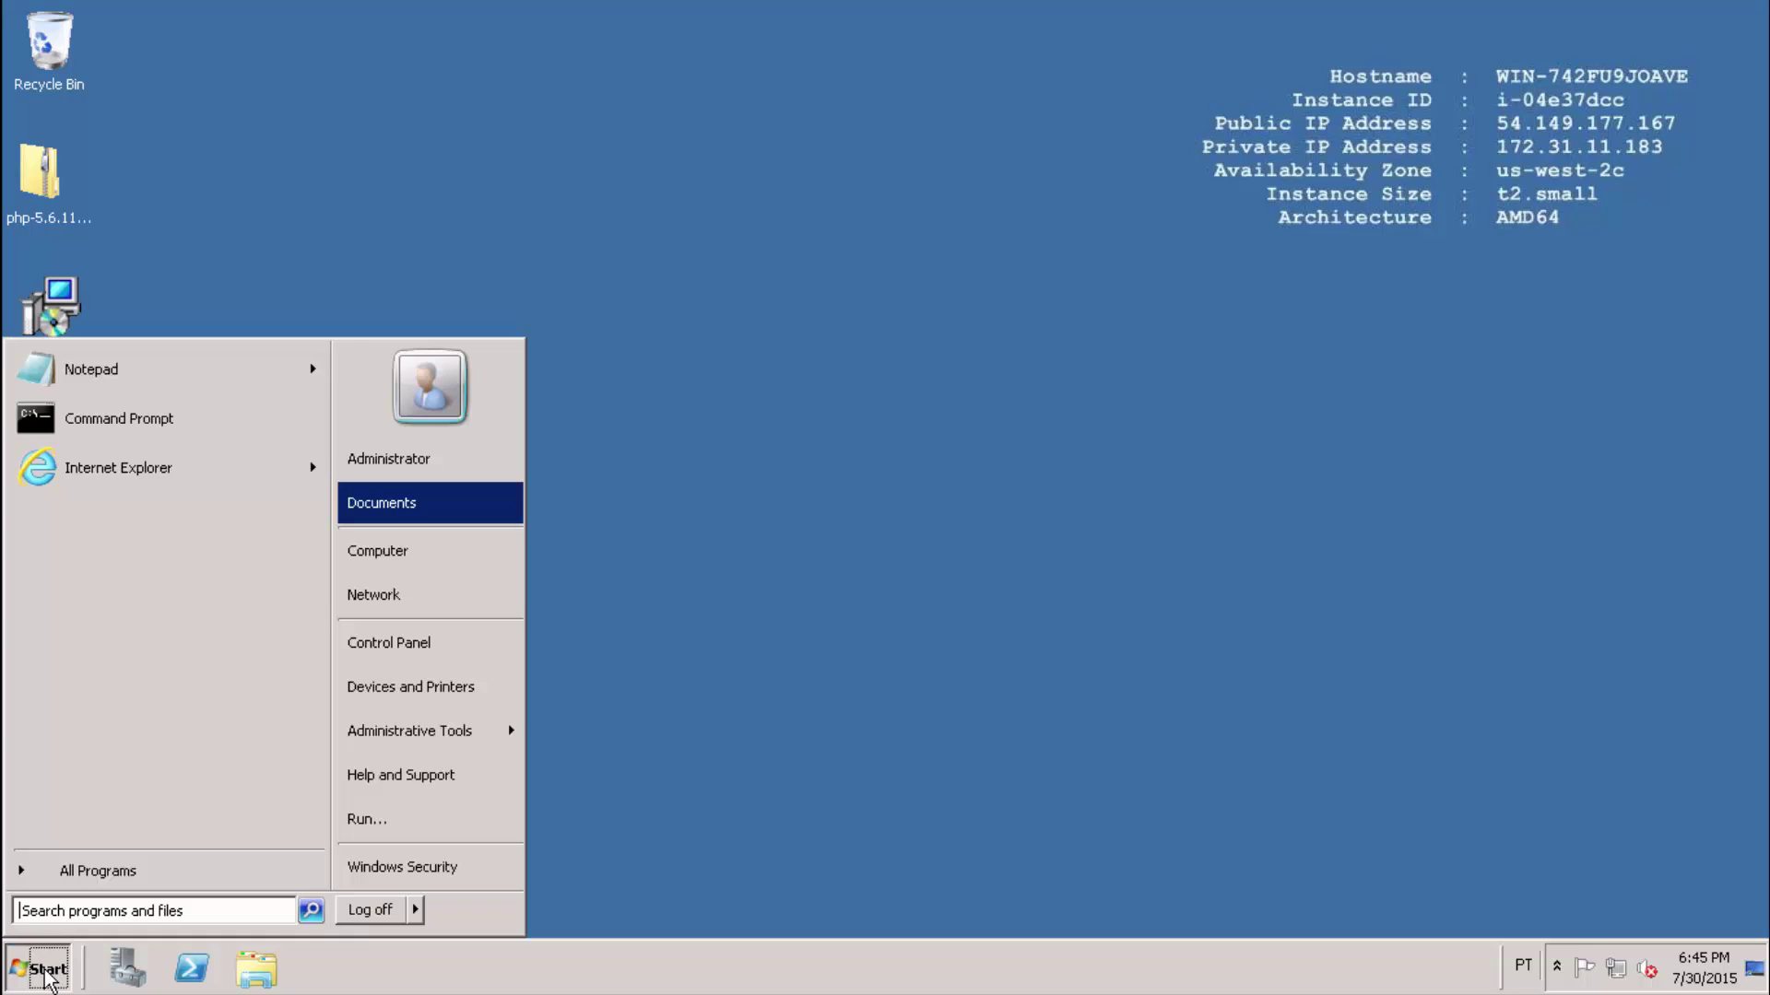
pyautogui.click(447, 732)
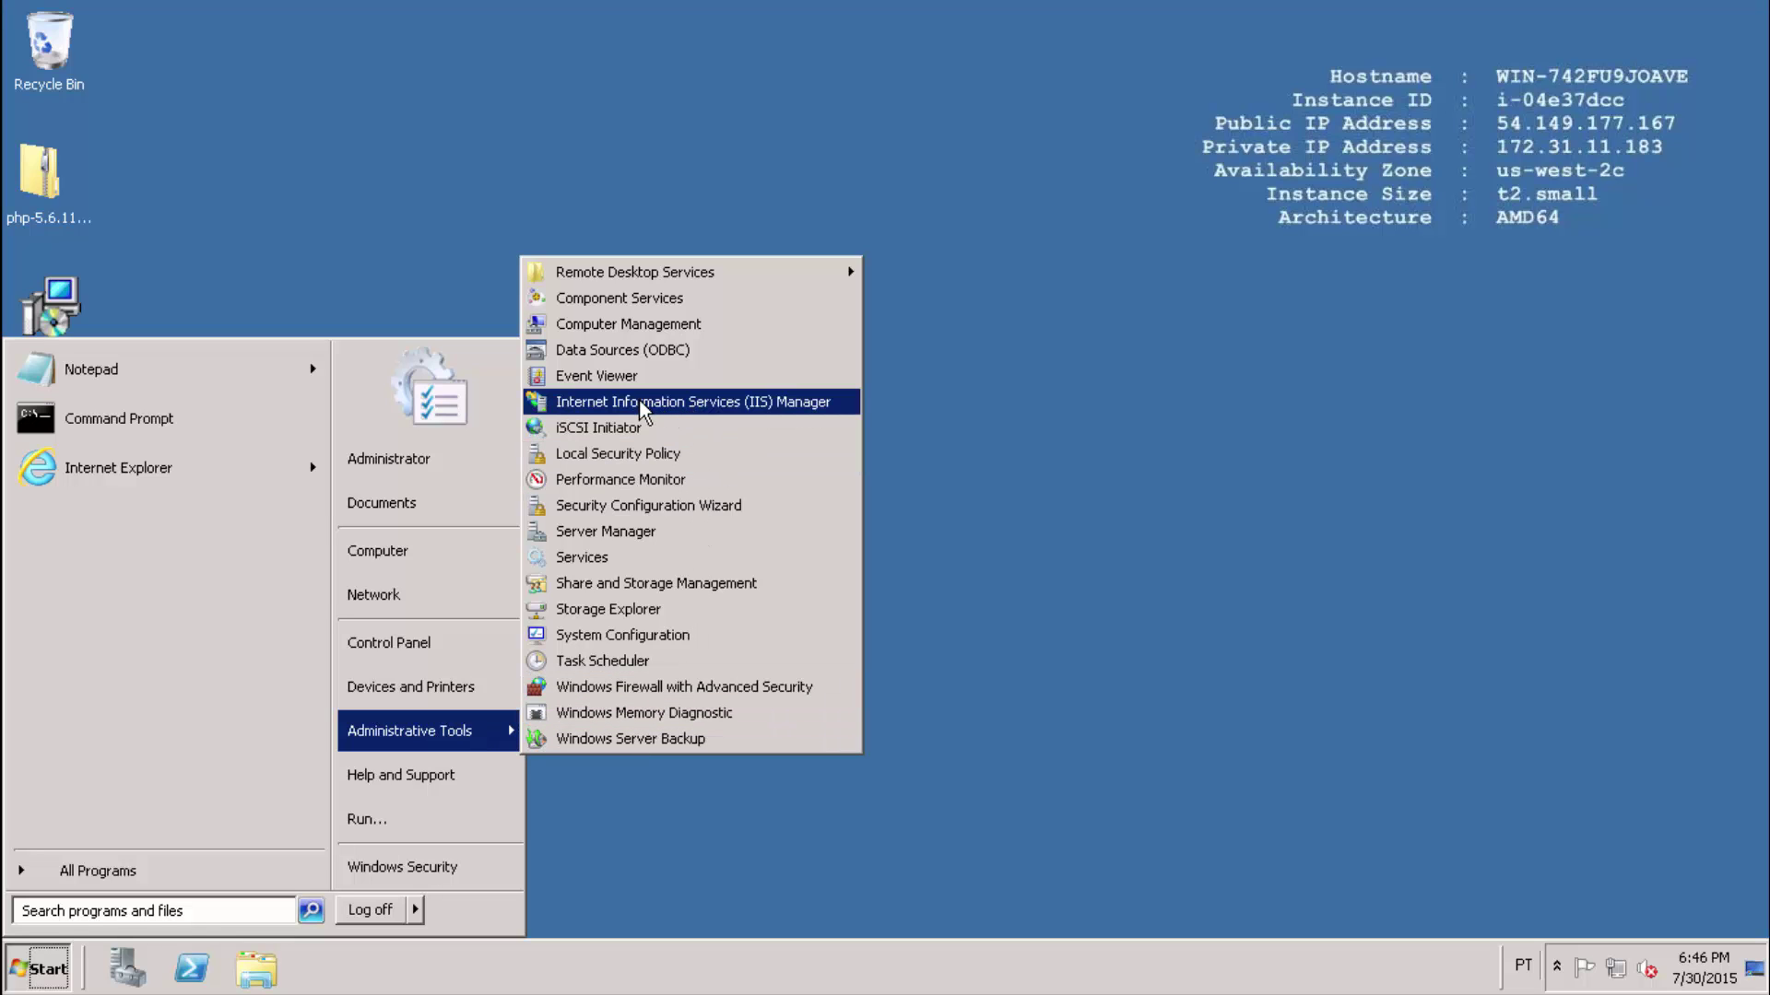
pyautogui.click(700, 402)
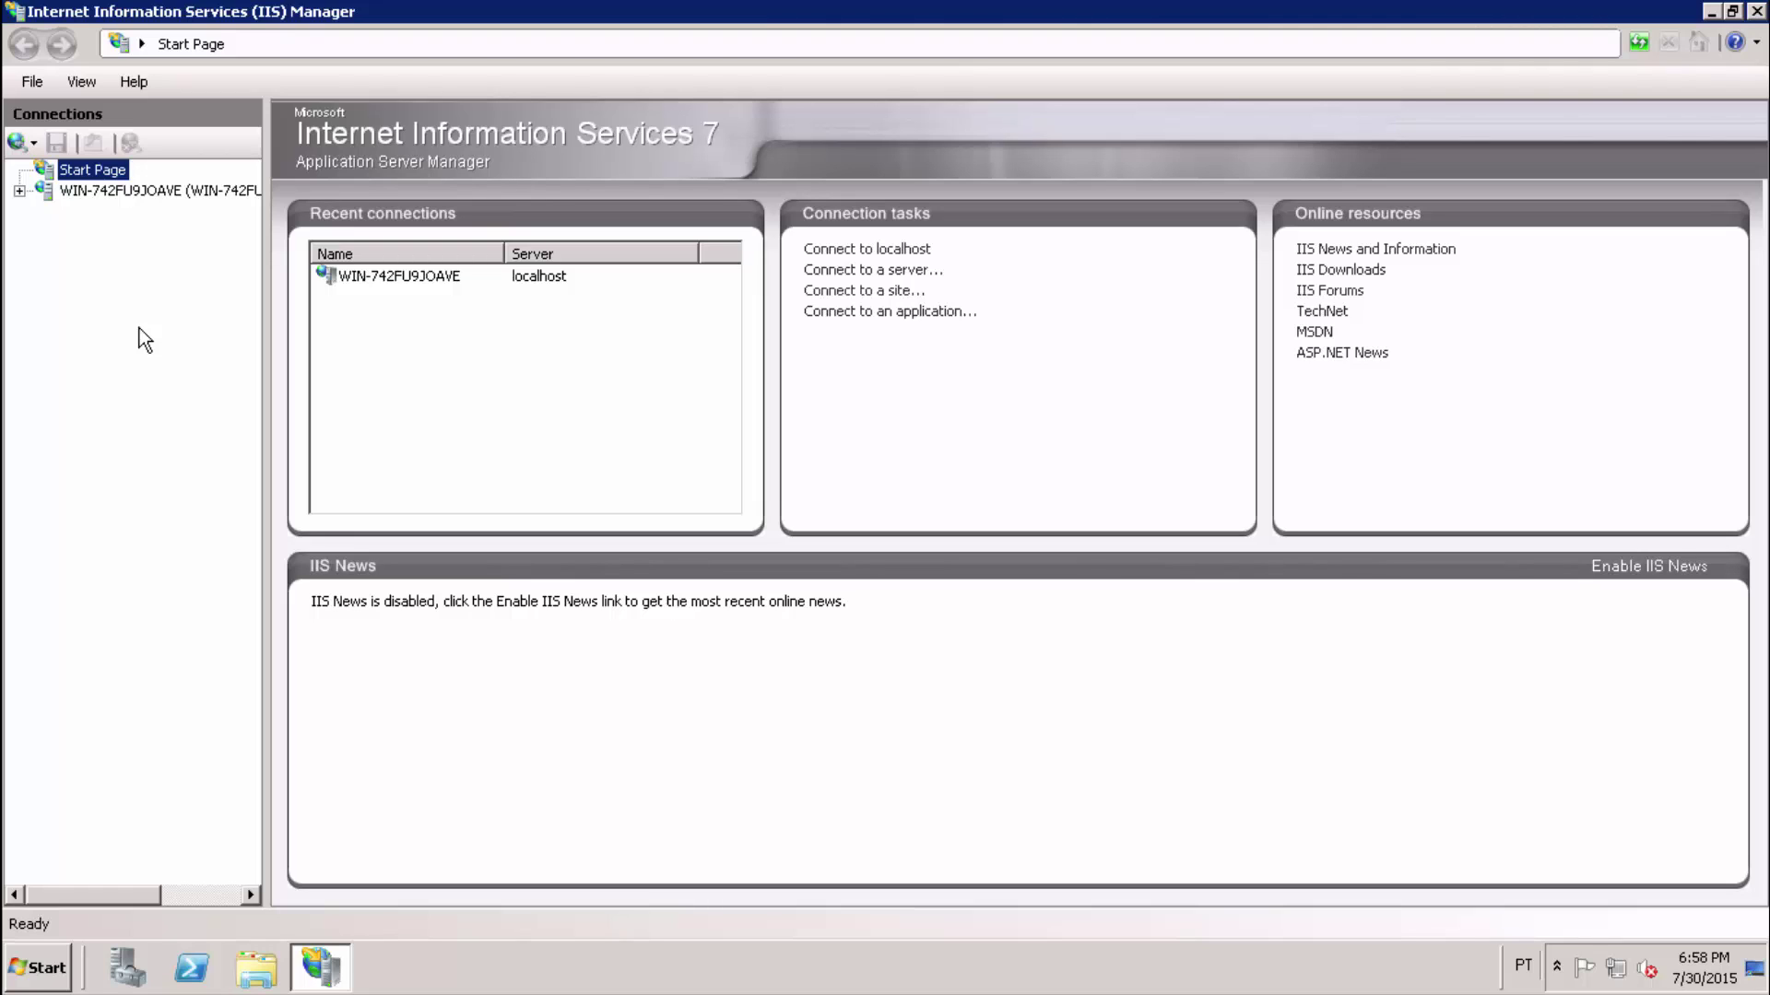
# Open the server's Handler Mappings and begin a module mapping for *.php using FastCgiModule.
pyautogui.click(150, 195)
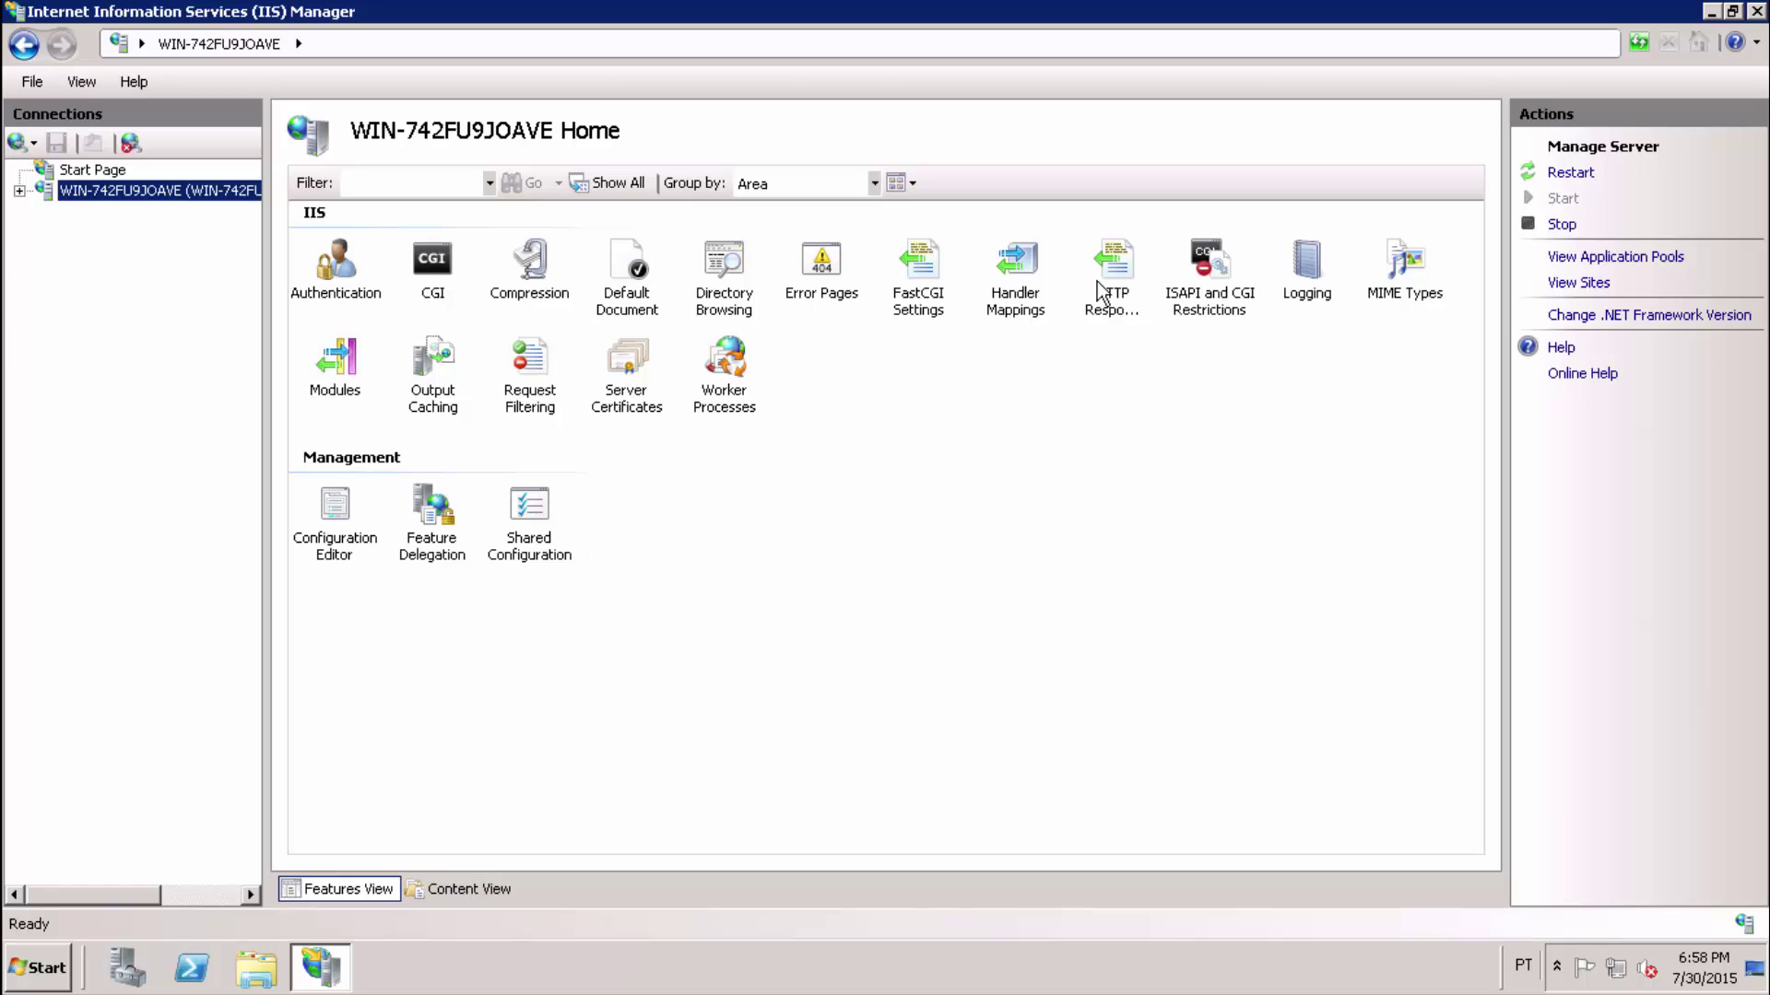
pyautogui.click(1023, 277)
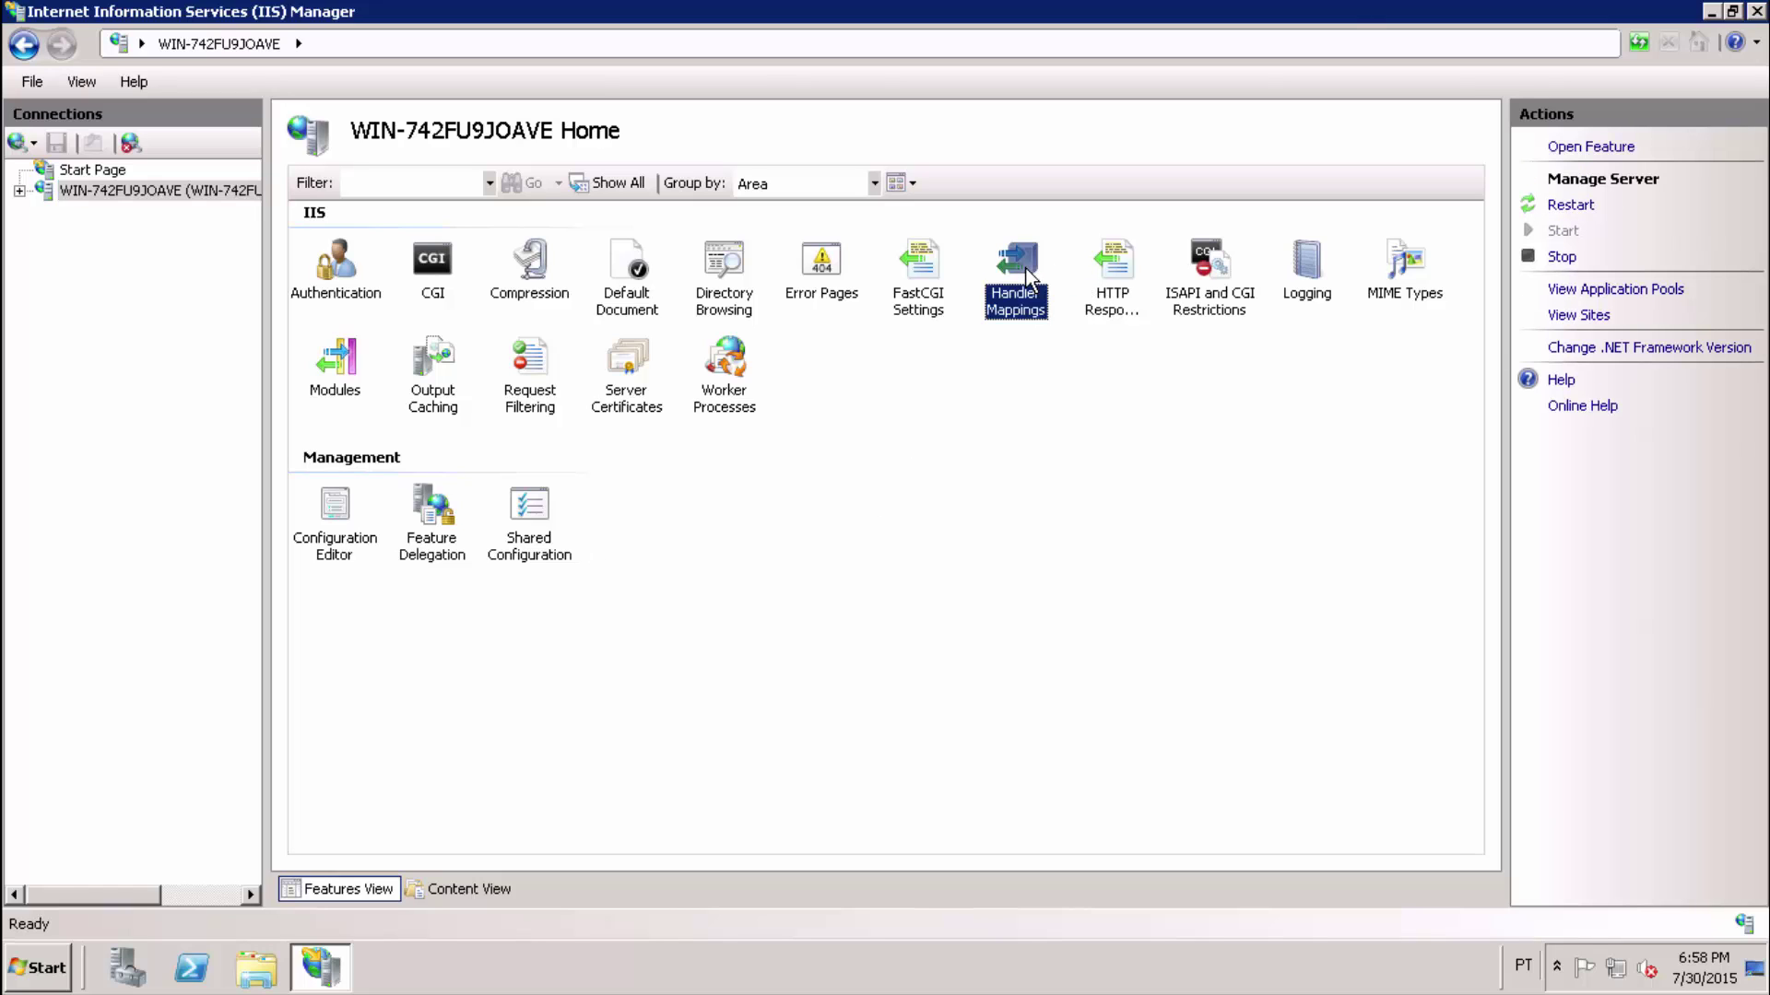
pyautogui.doubleClick(1028, 277)
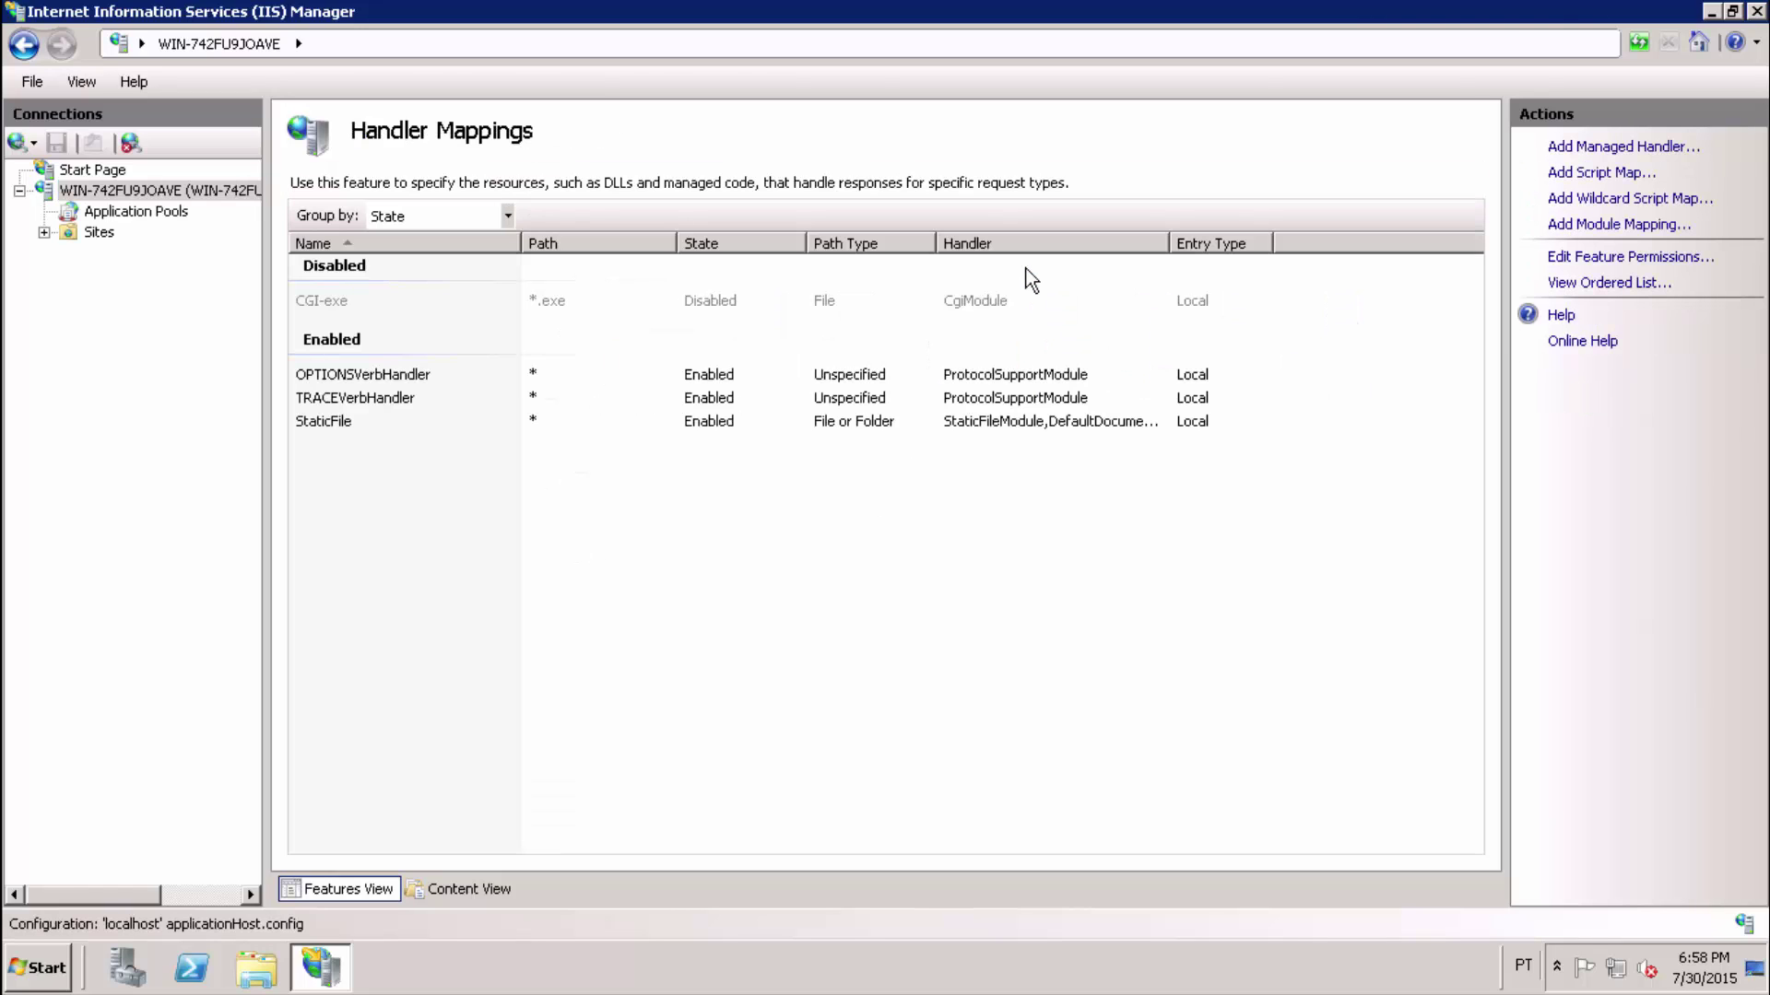
pyautogui.click(1619, 226)
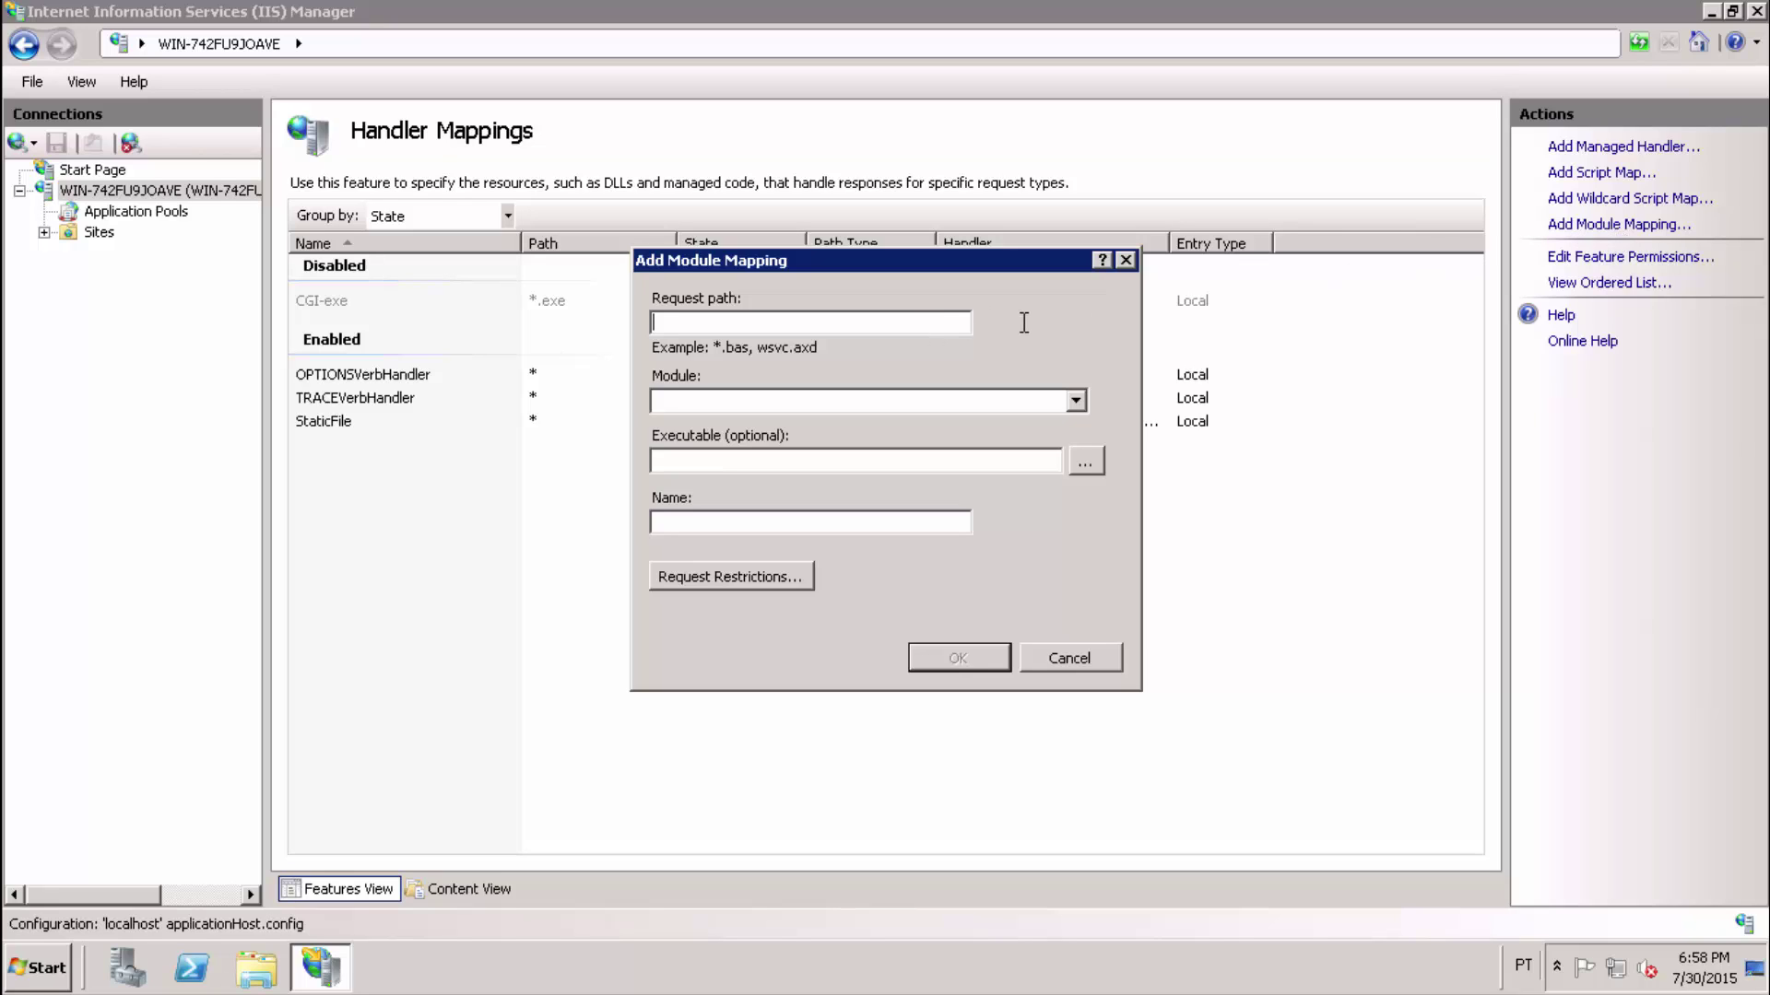
pyautogui.write('*.php')
pyautogui.click(1077, 402)
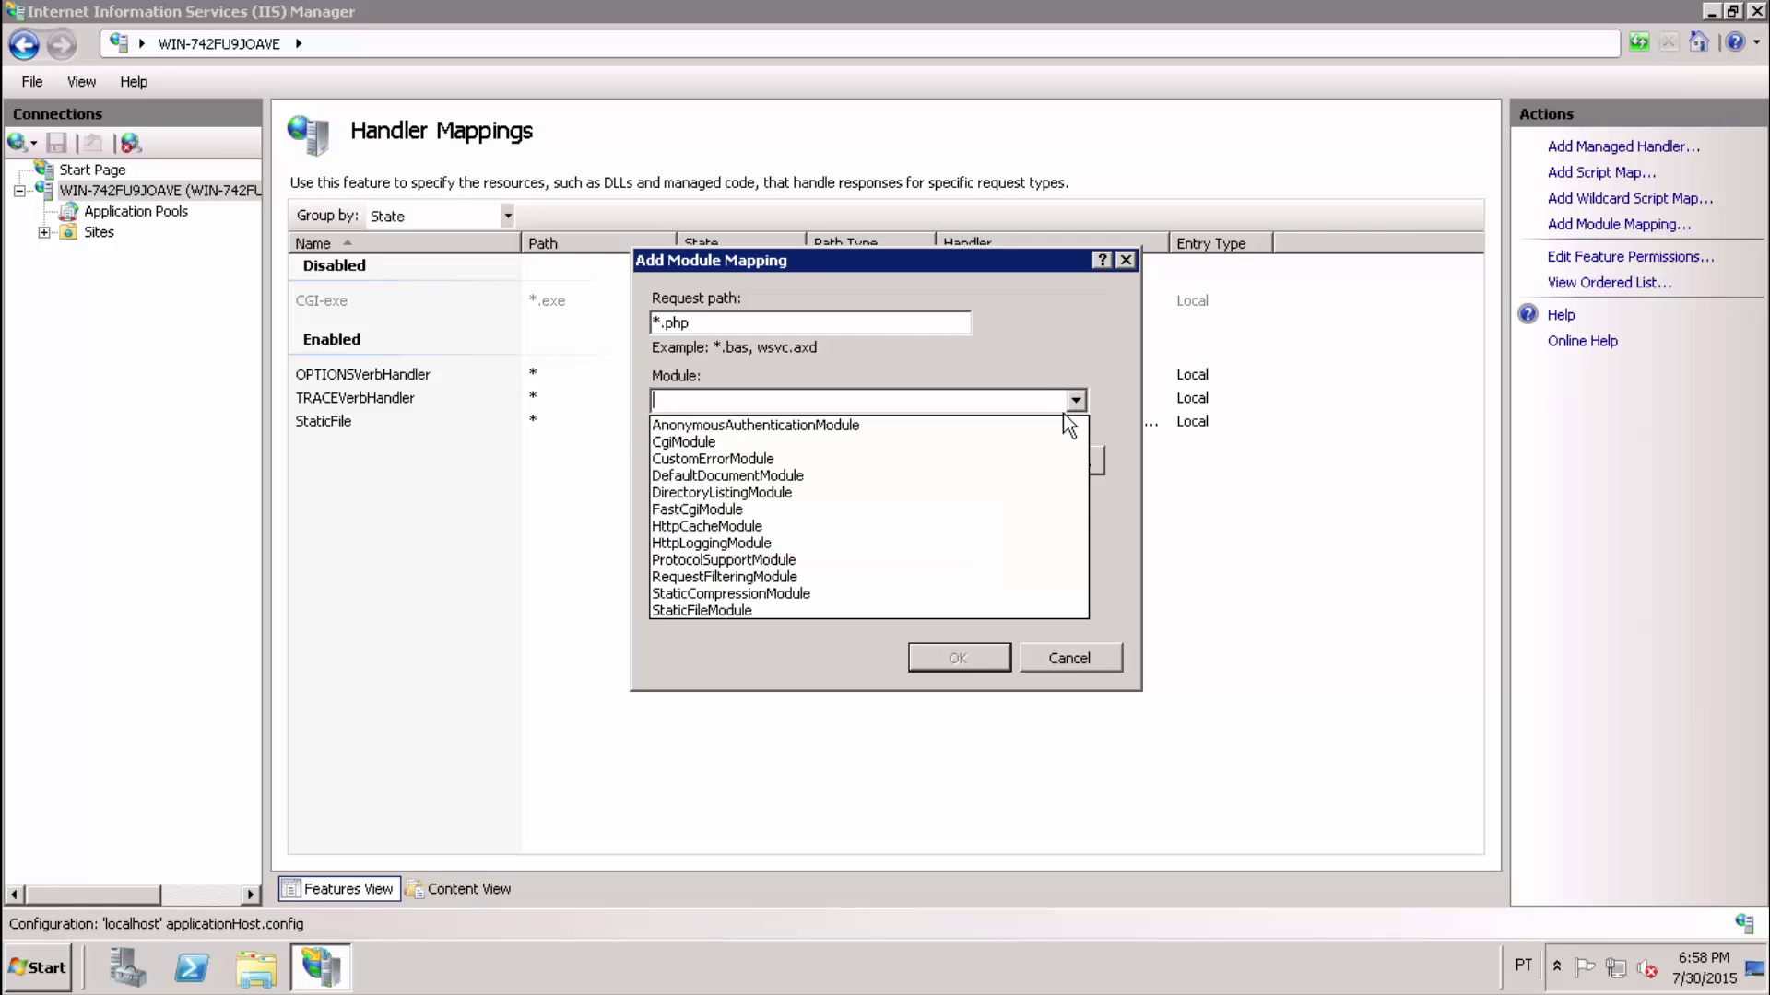
pyautogui.click(712, 510)
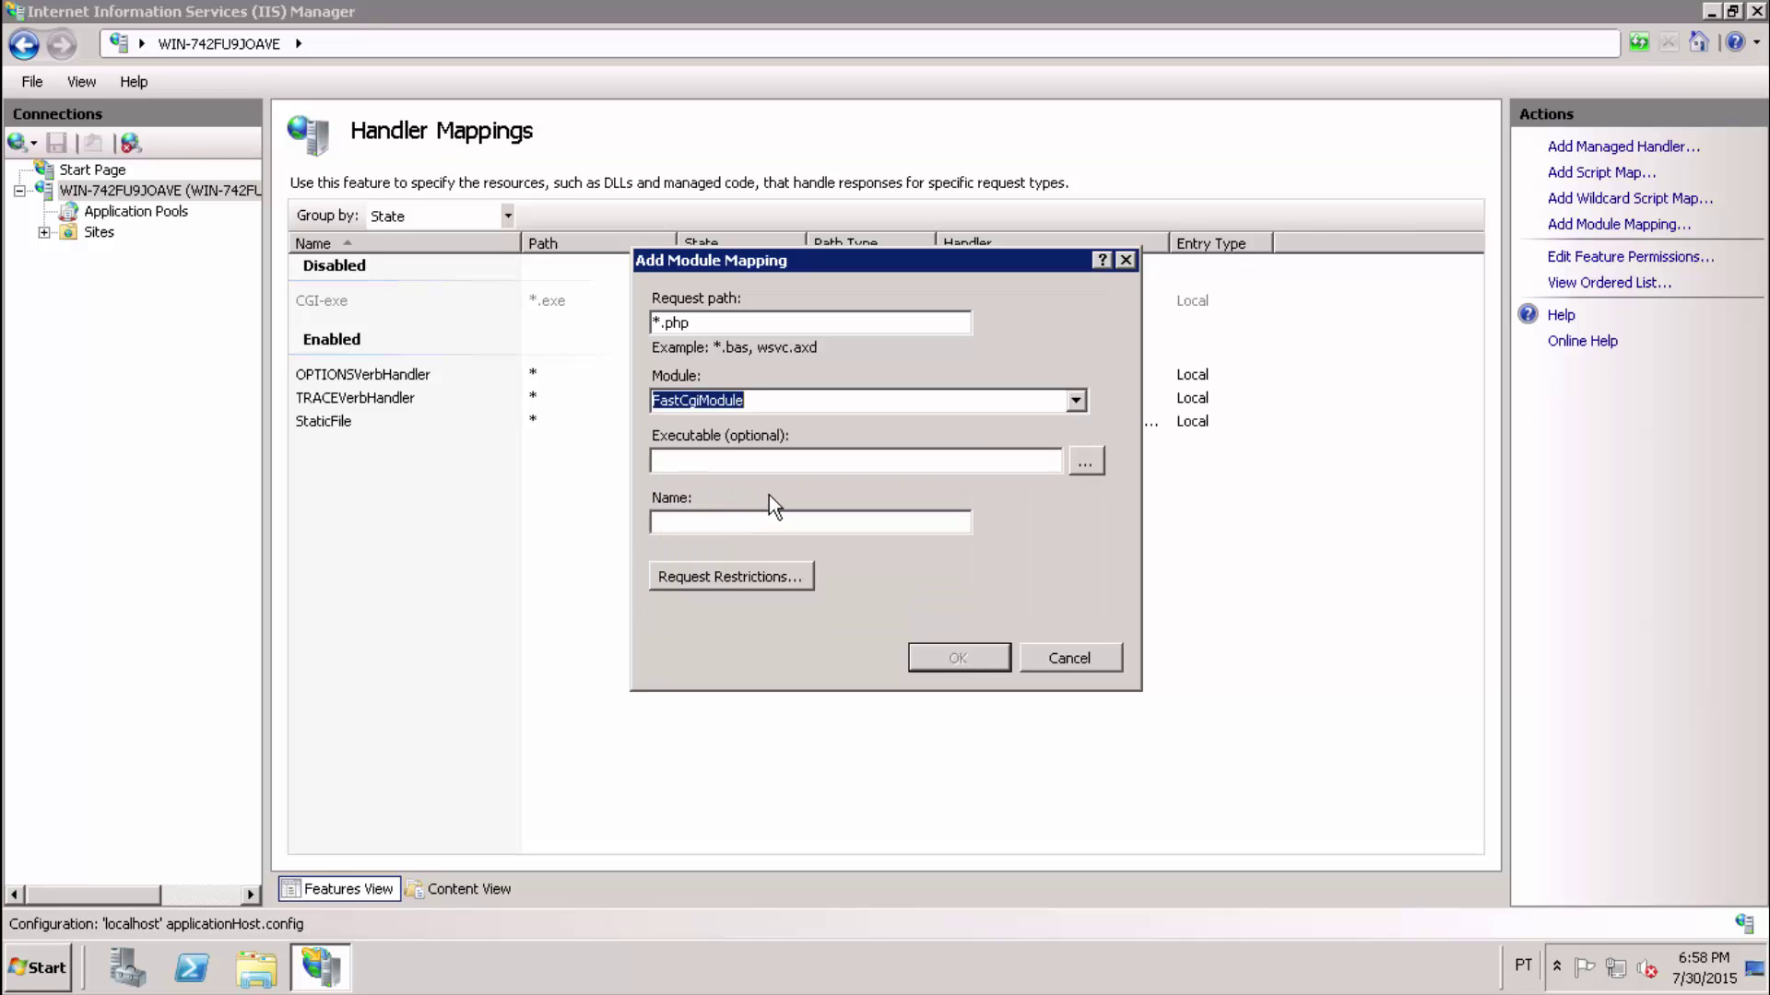
# Set executable C:\php\php-cgi.exe, name PHP5, file-or-folder restriction, and confirm creating the FastCGI application.
pyautogui.click(810, 460)
pyautogui.write('C:\\php\\php-cgi.exe')
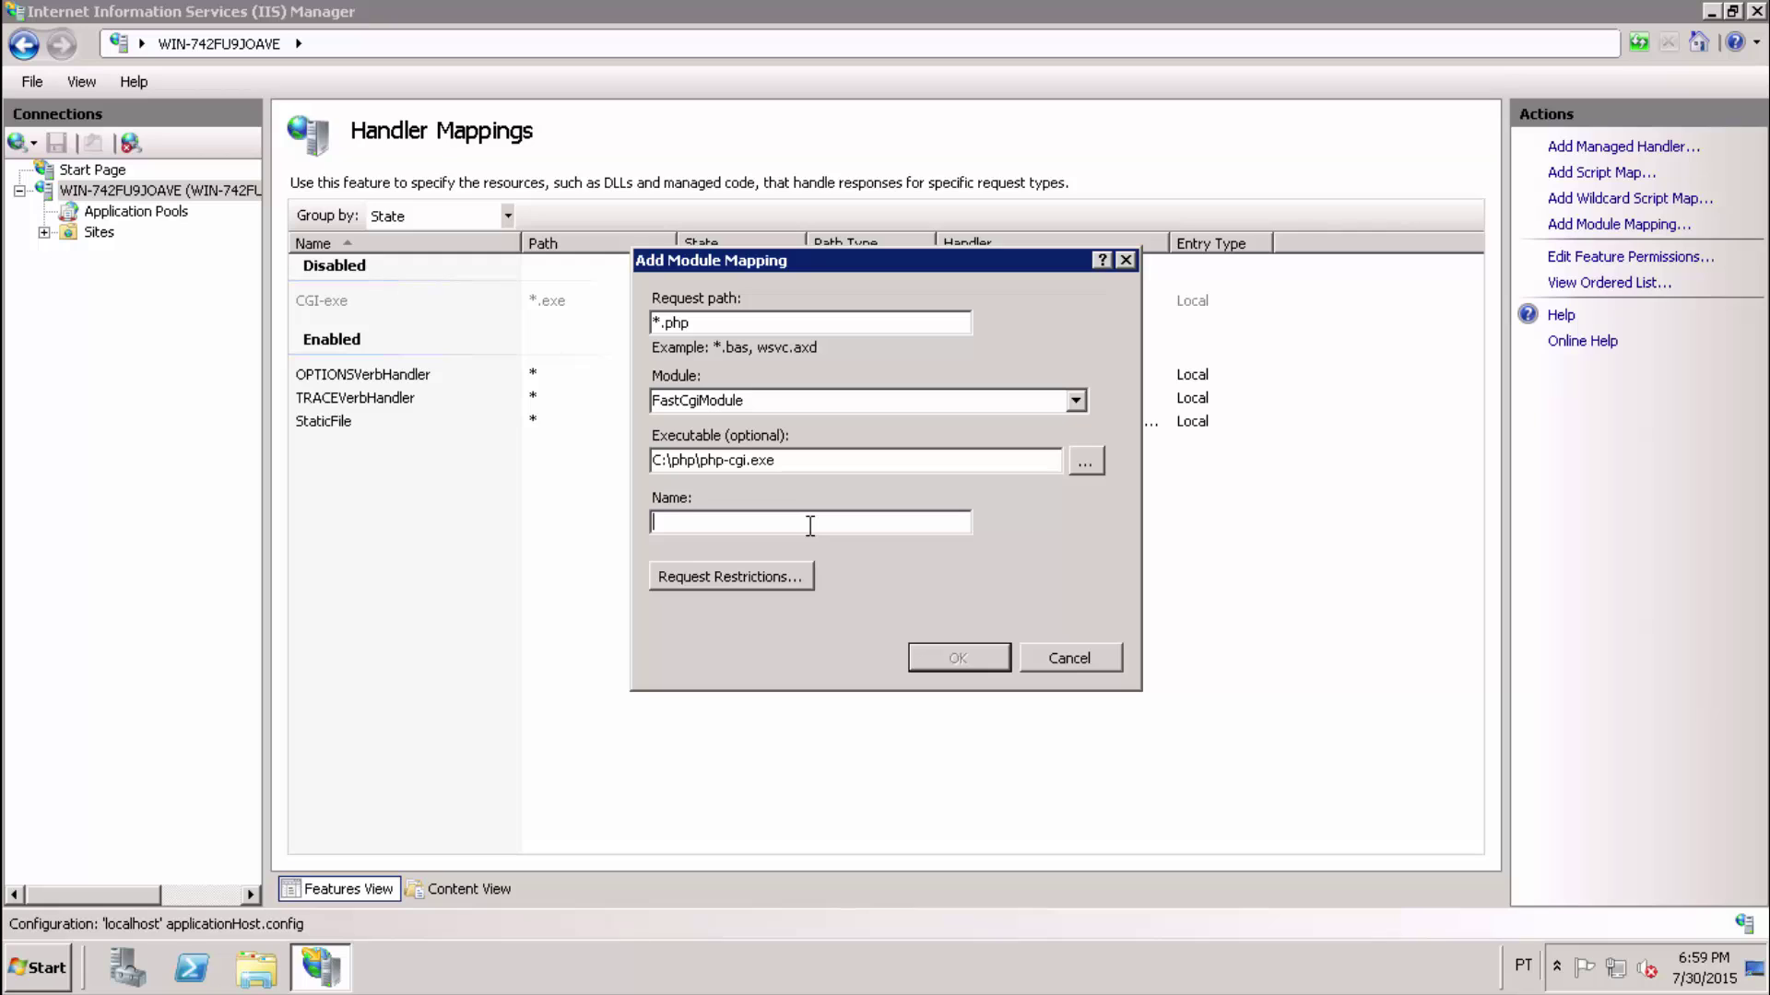
pyautogui.write('PHP5')
pyautogui.click(747, 578)
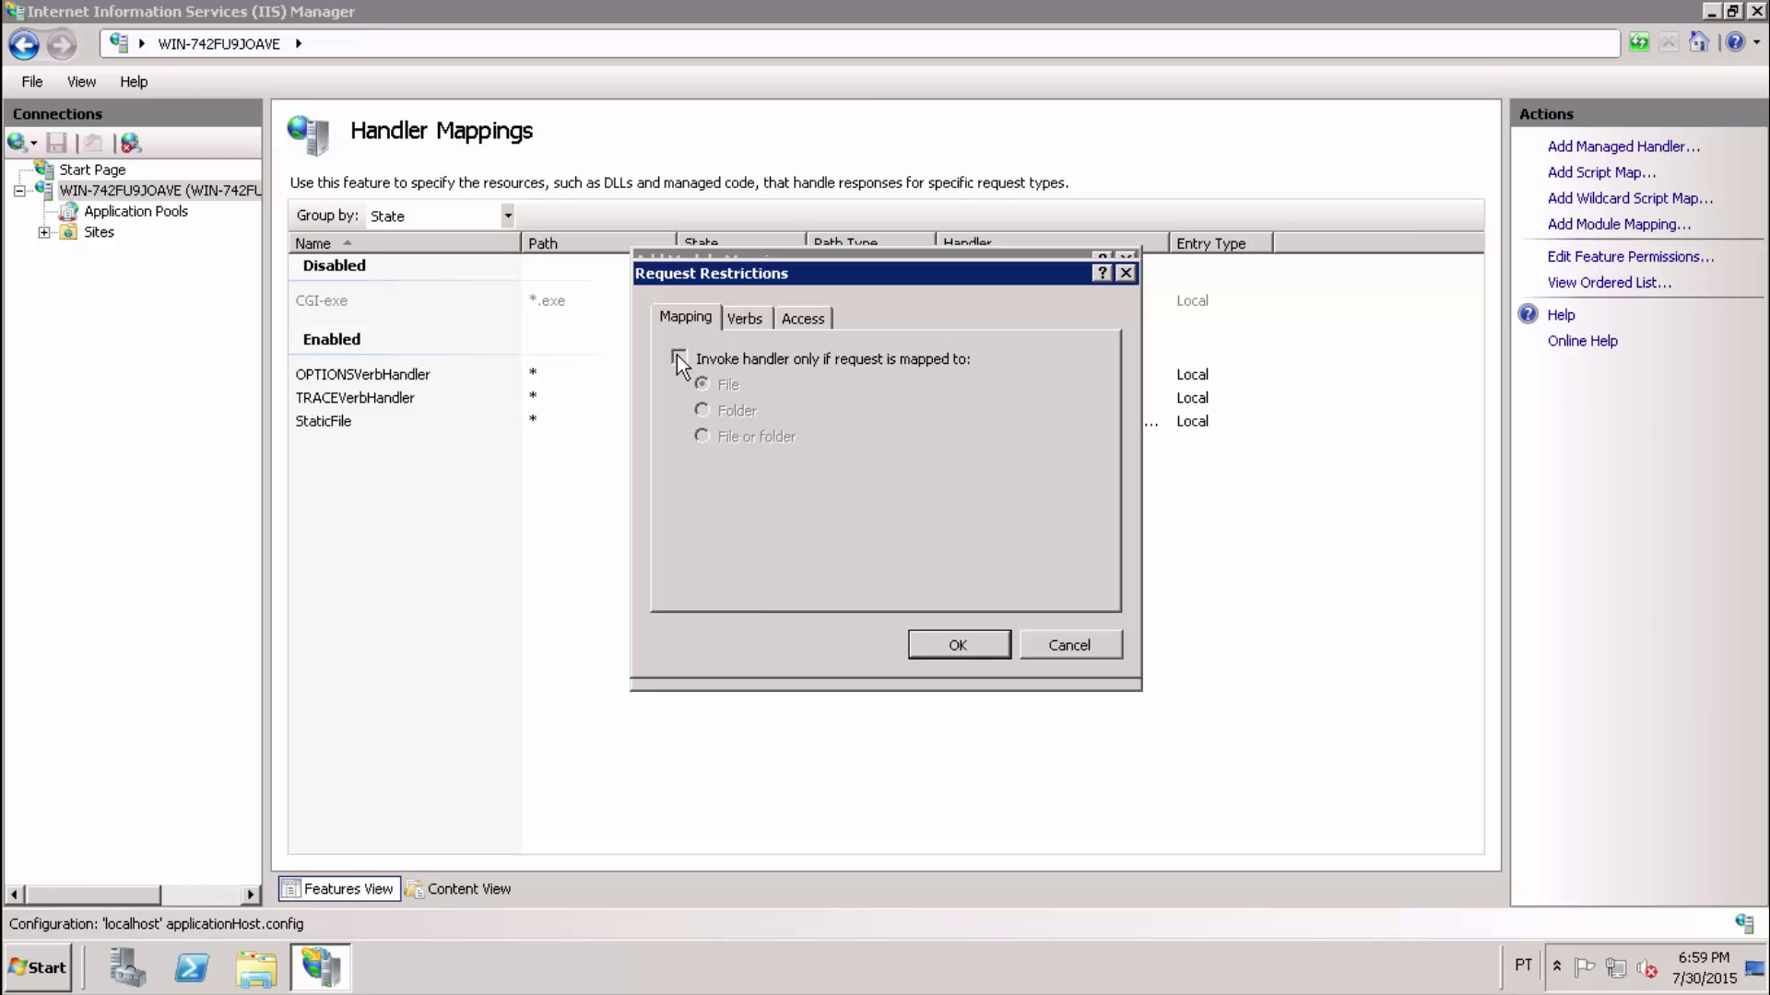
pyautogui.click(679, 357)
pyautogui.click(957, 645)
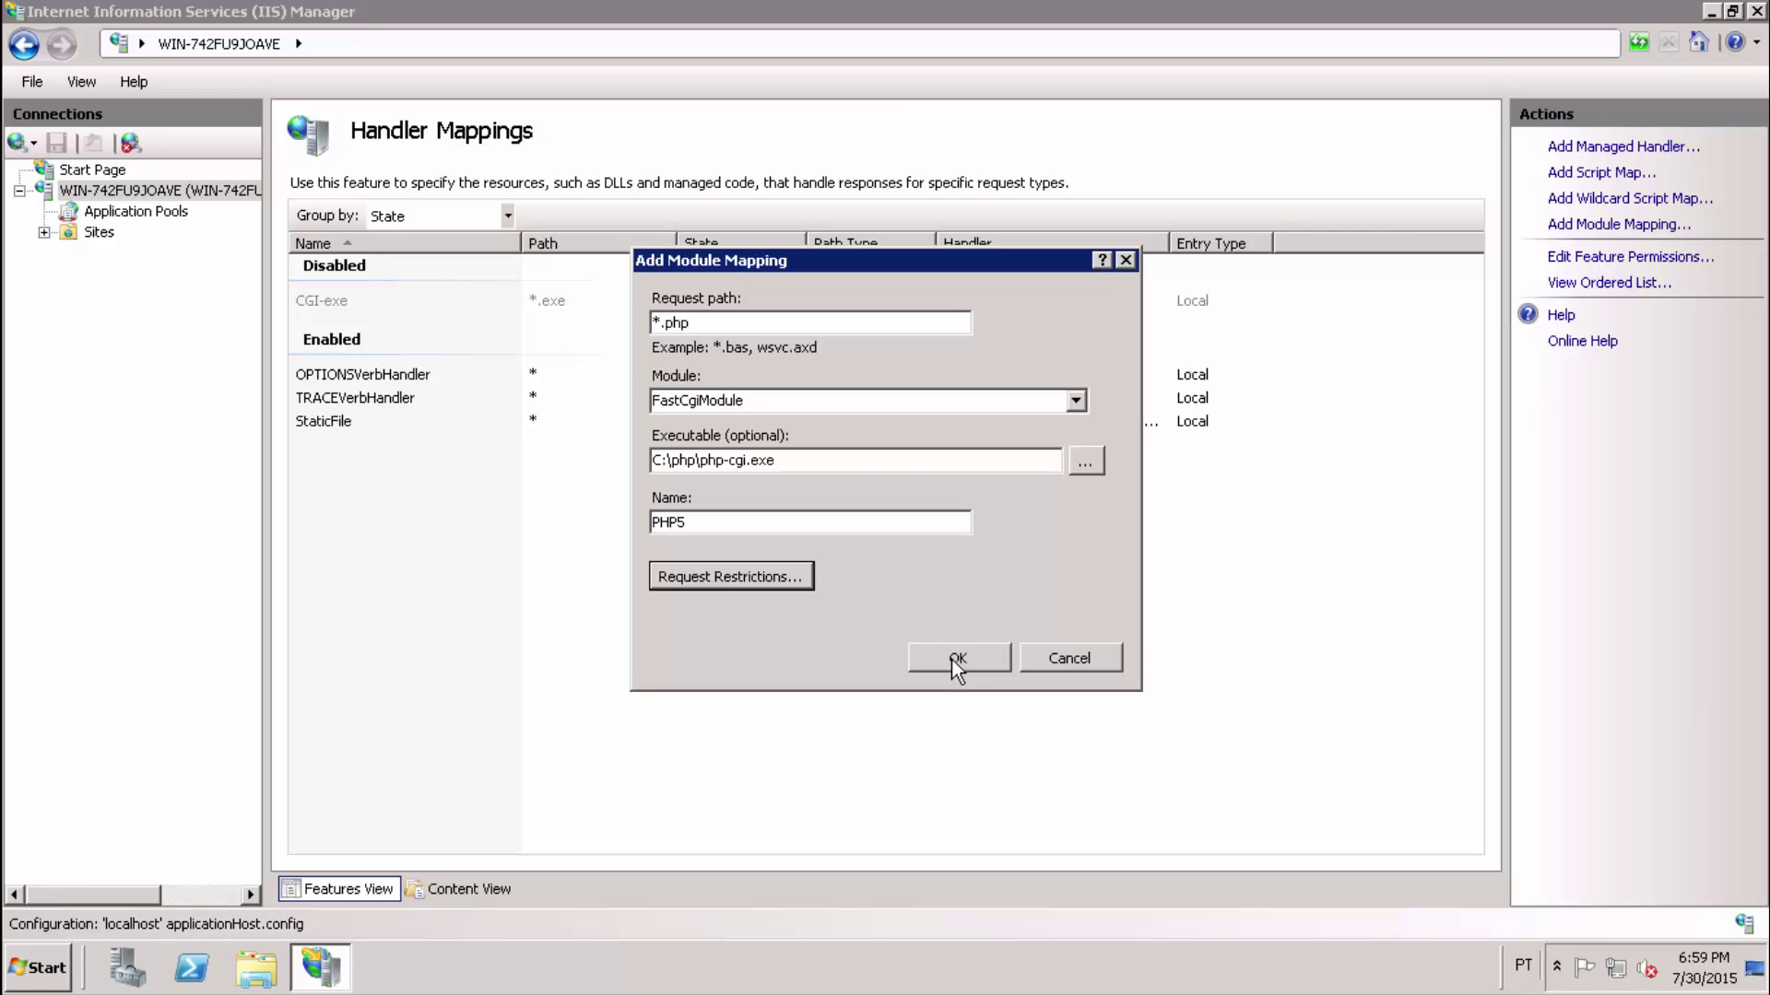
pyautogui.click(957, 660)
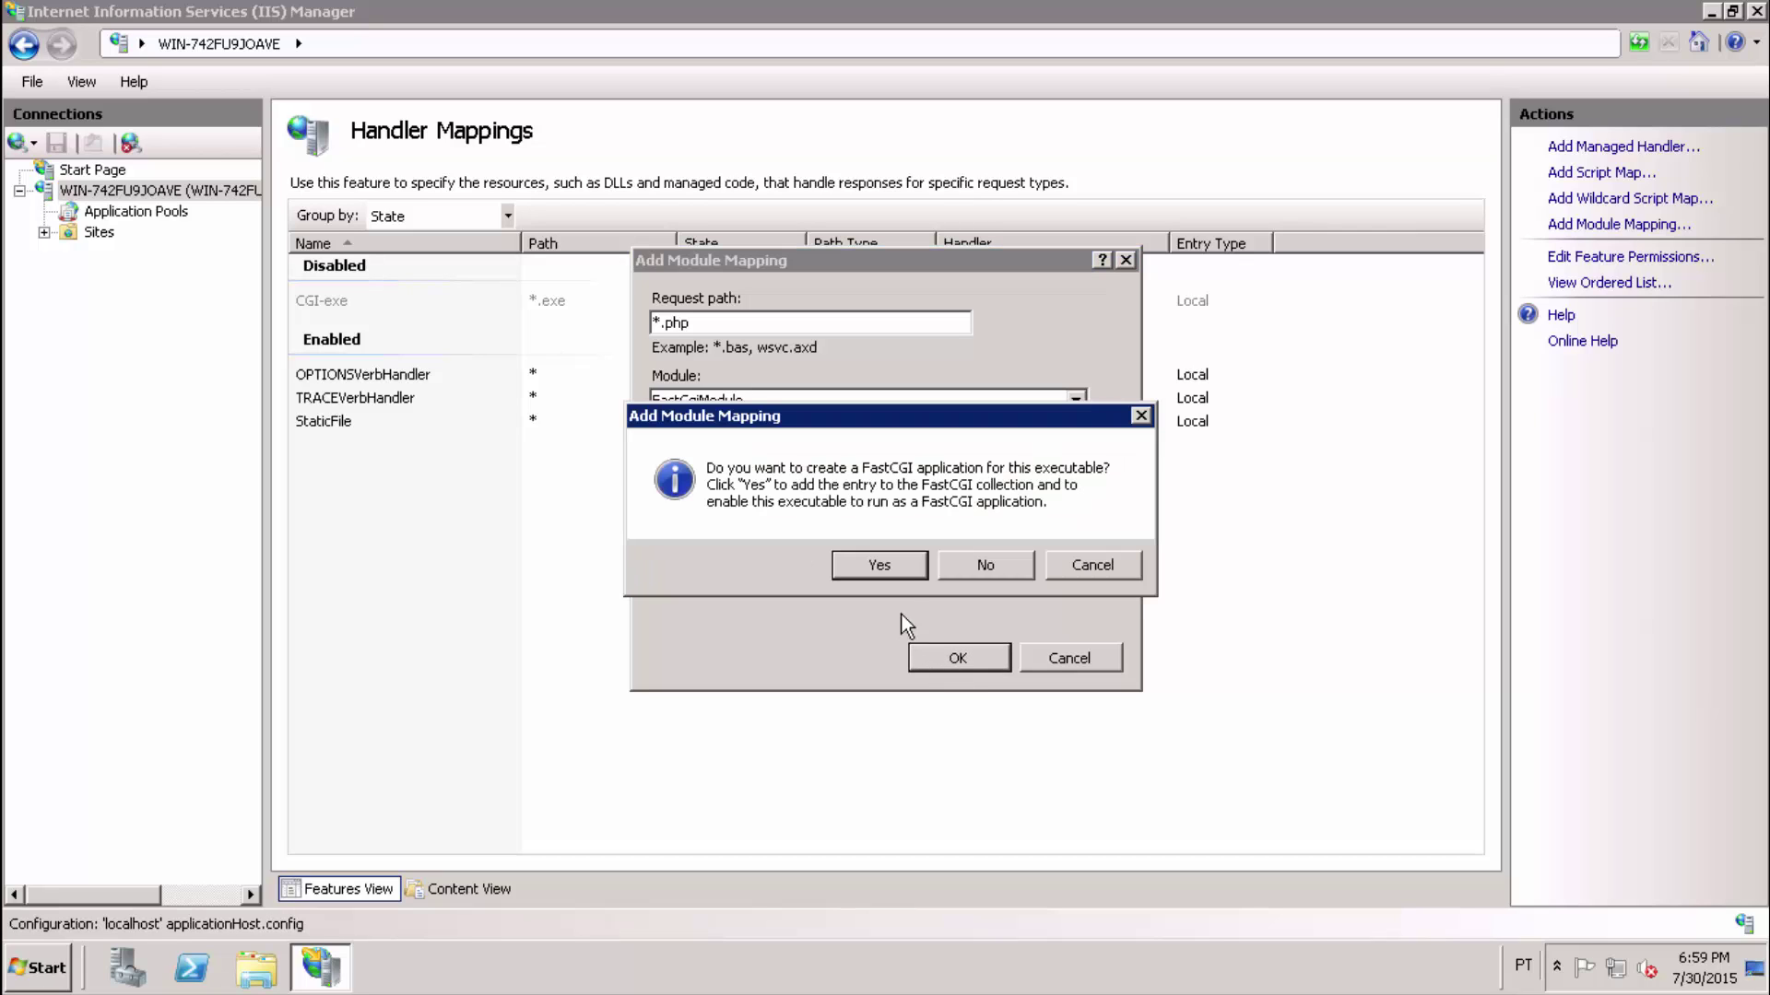
pyautogui.click(880, 565)
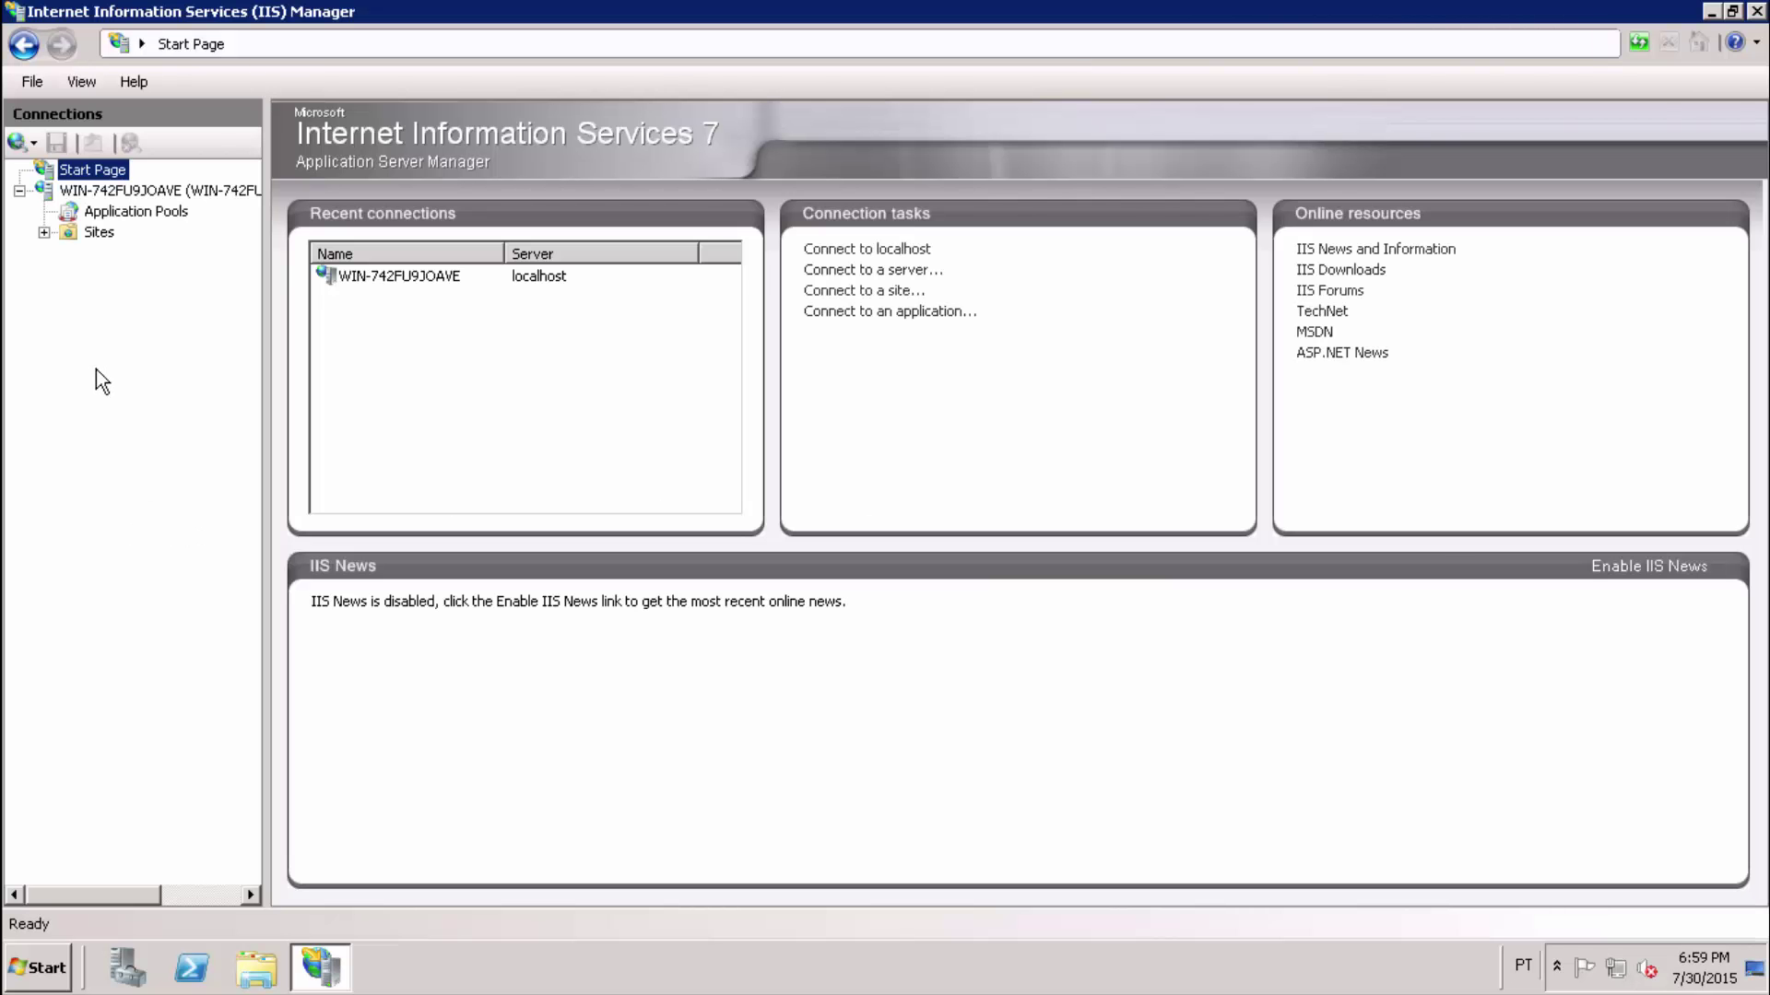
# Add index.php to the server's Default Document list, placing it above Default.htm.
pyautogui.click(118, 192)
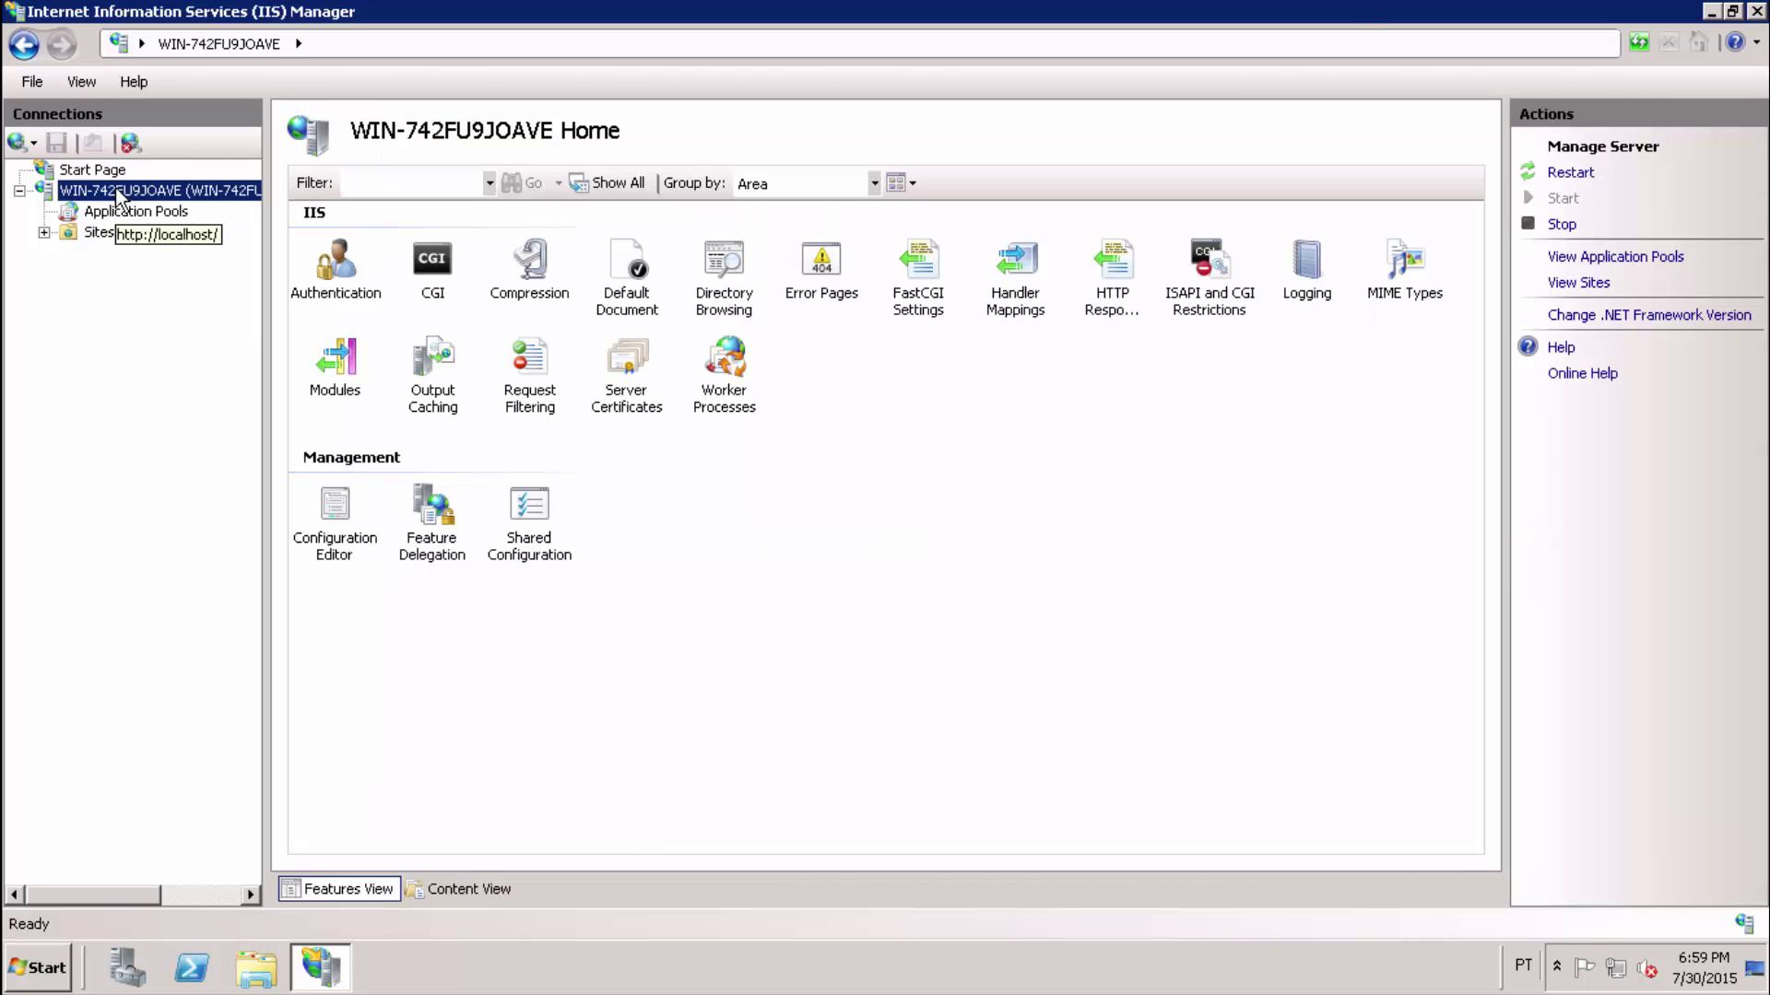
pyautogui.click(633, 267)
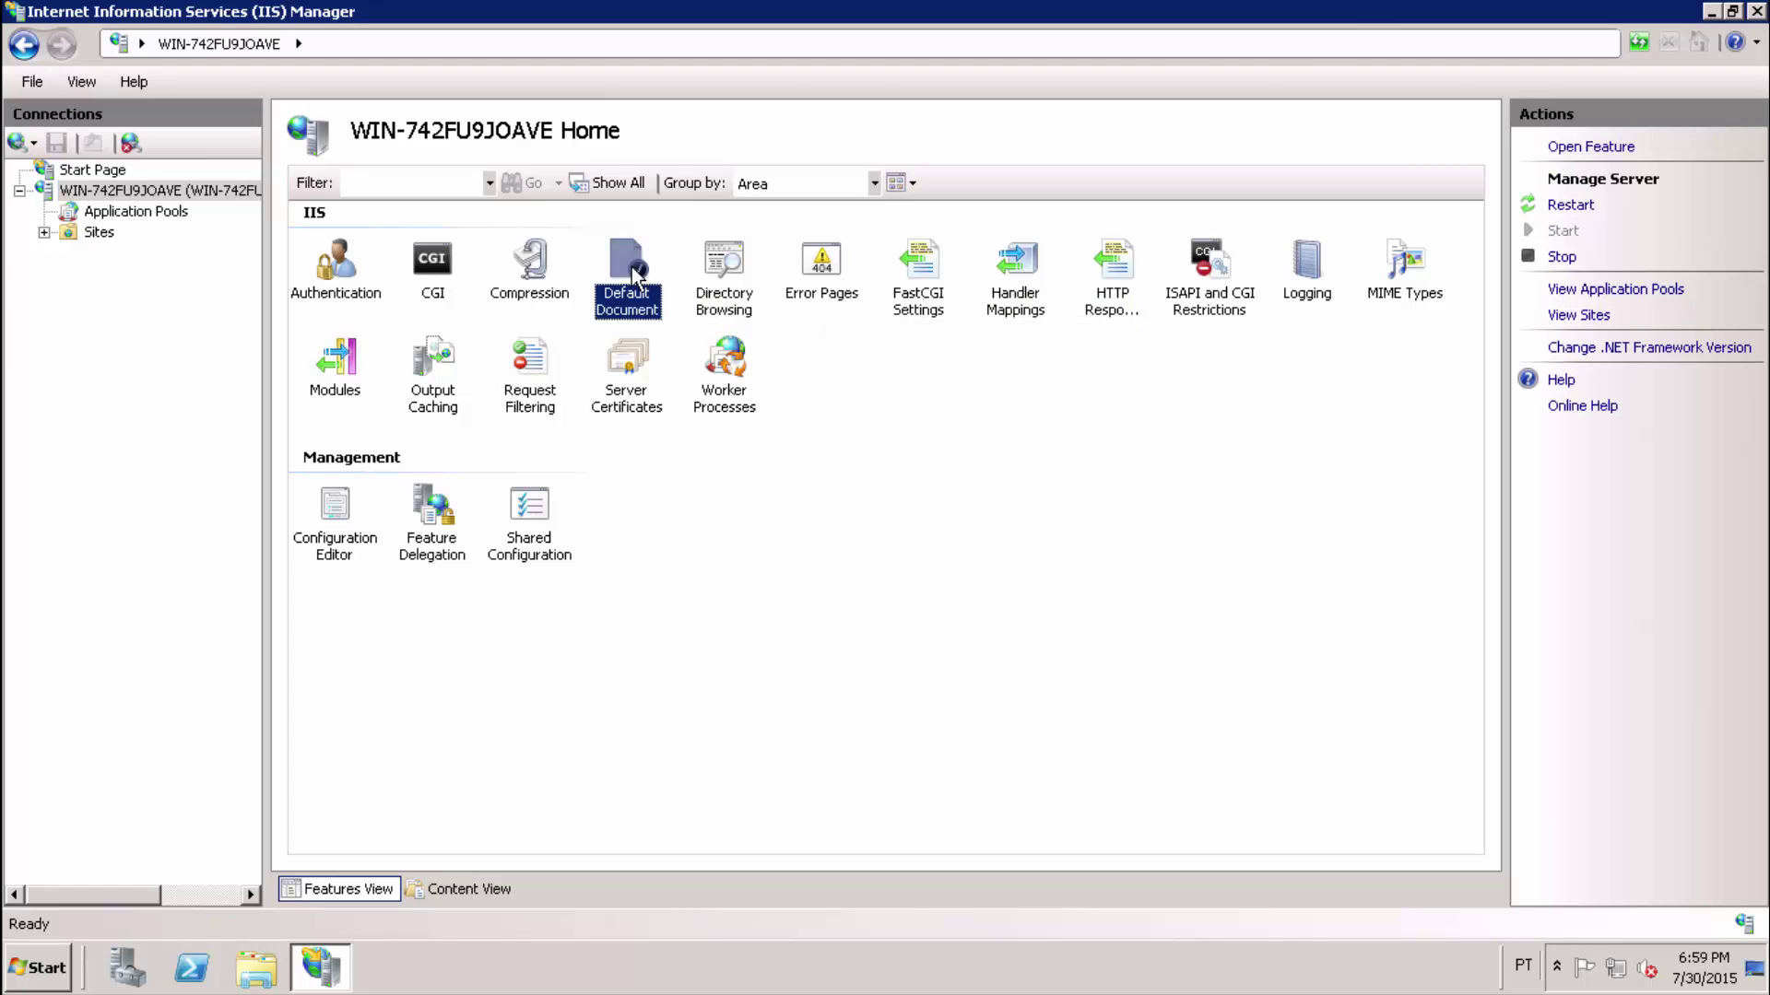
pyautogui.doubleClick(633, 267)
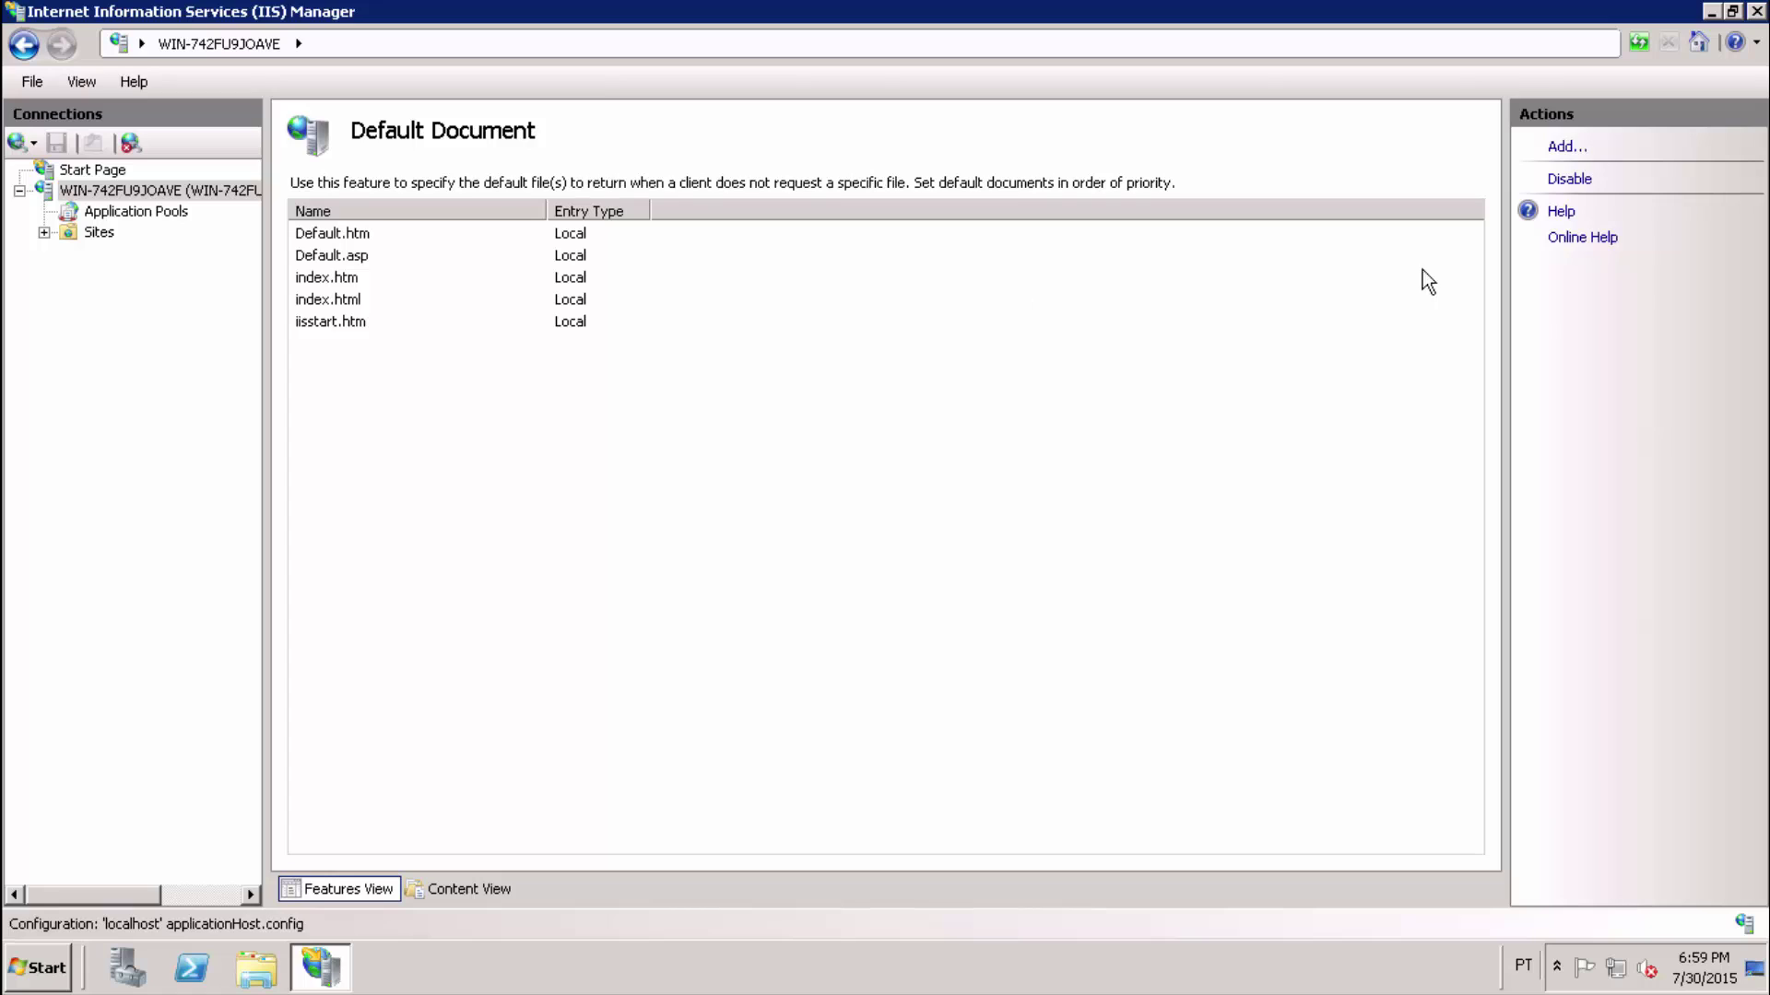
pyautogui.click(1567, 148)
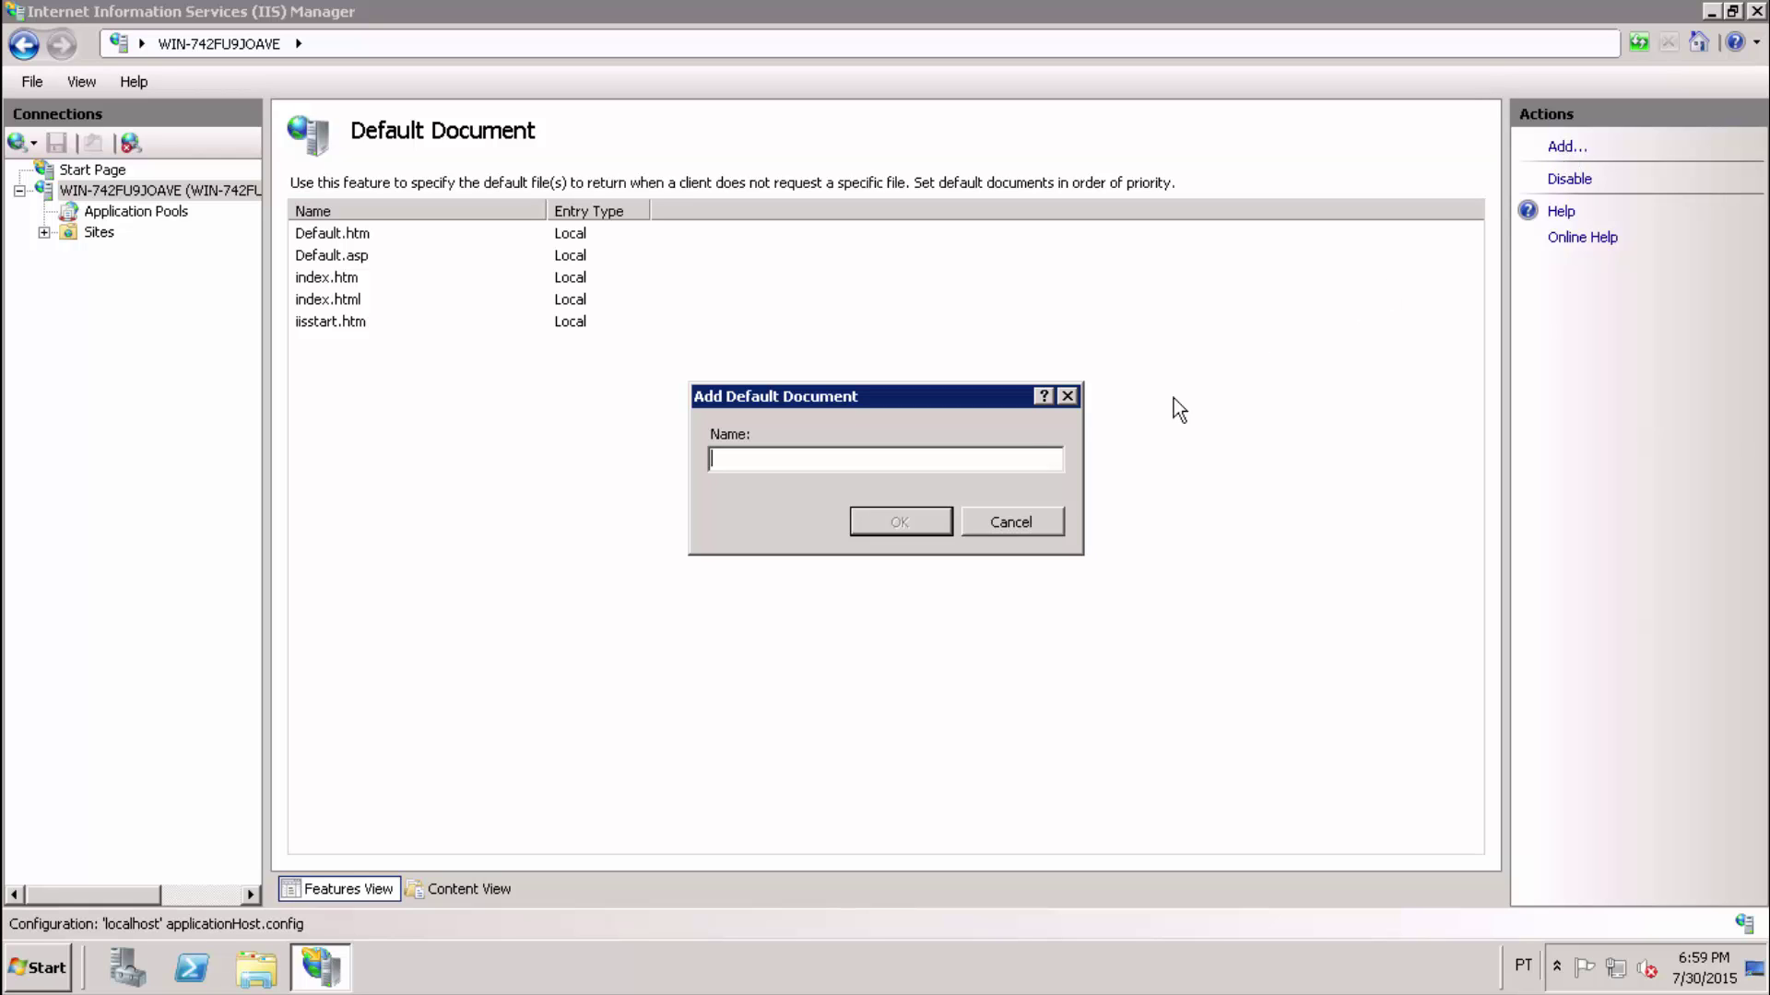
pyautogui.write('index.php')
pyautogui.click(900, 518)
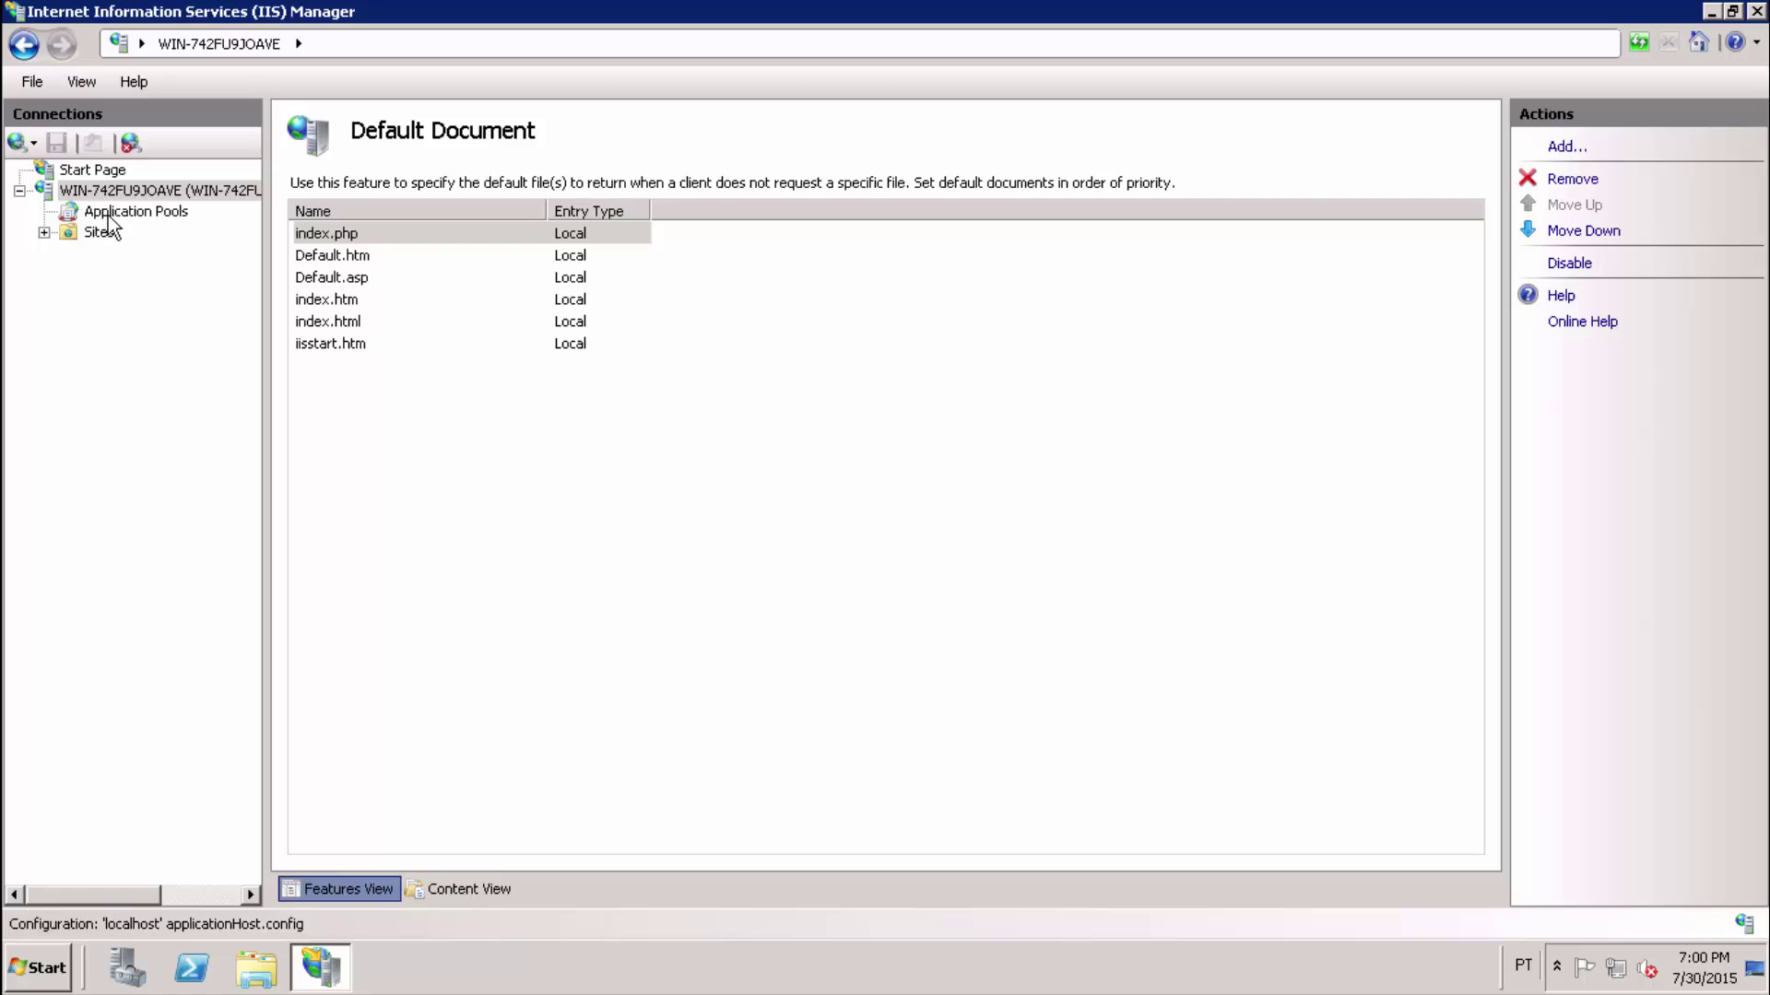
# Stop the IIS web server from the server node's menu, then bring the menu up again to start it.
pyautogui.rightClick(113, 192)
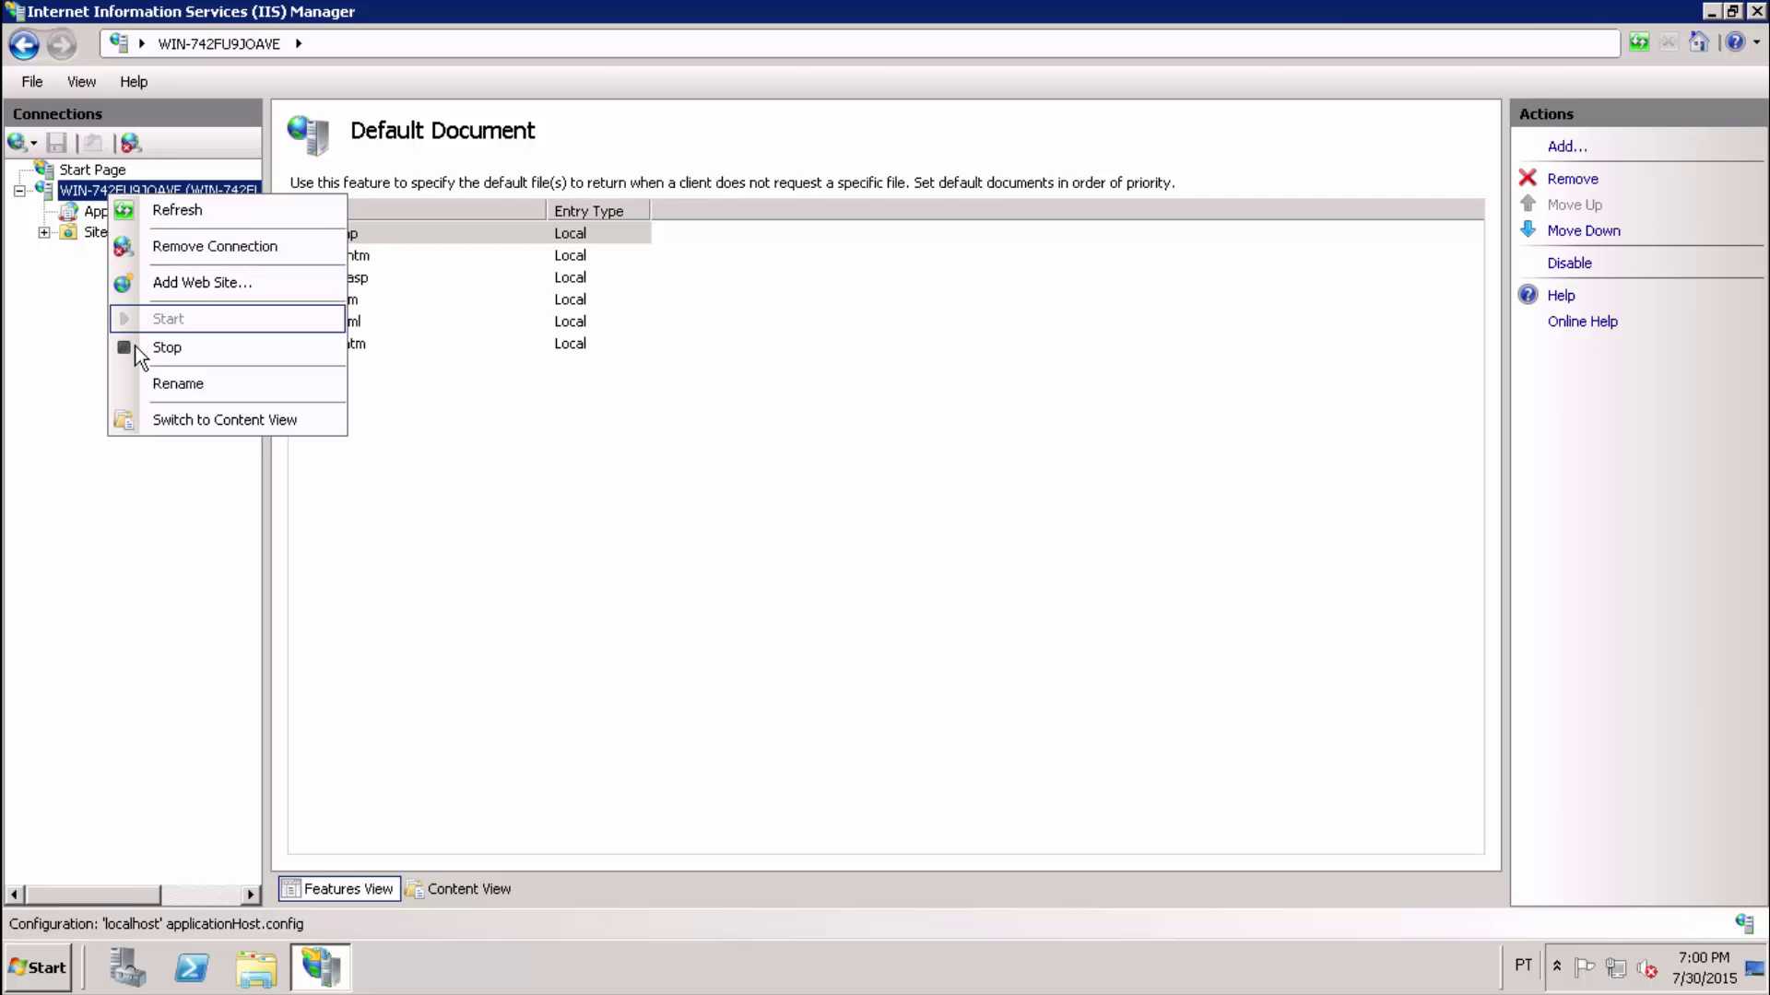
pyautogui.click(195, 353)
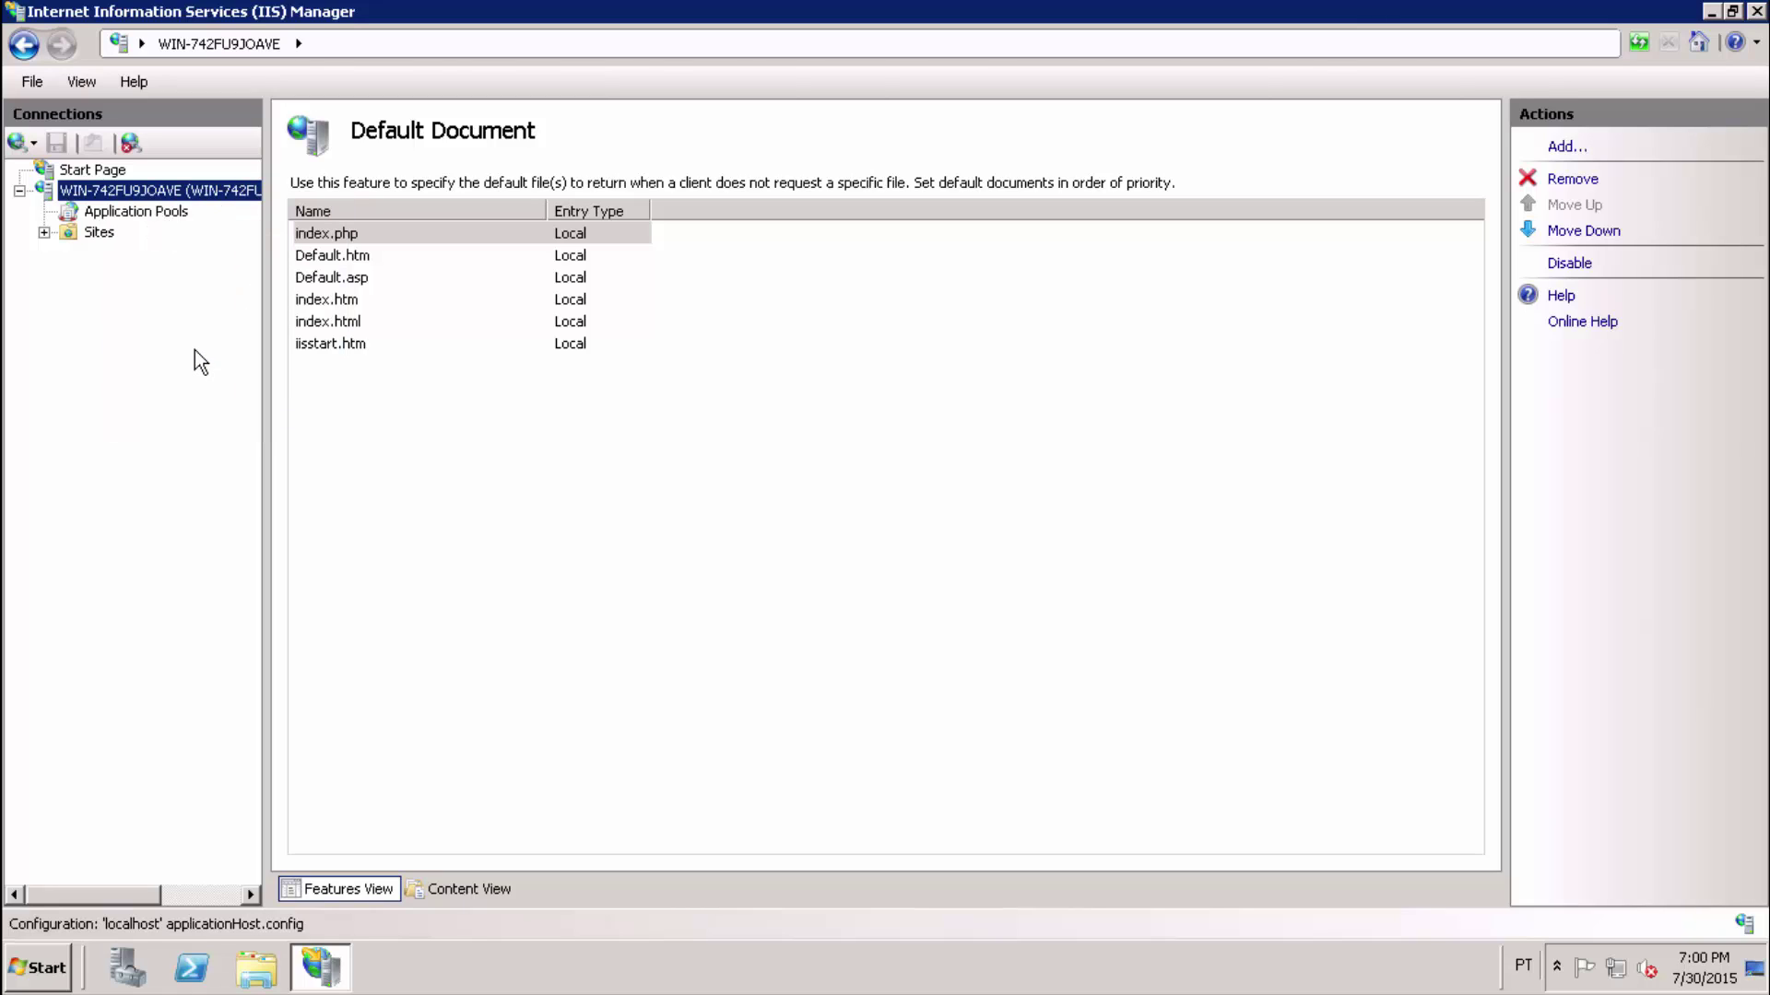
pyautogui.rightClick(134, 192)
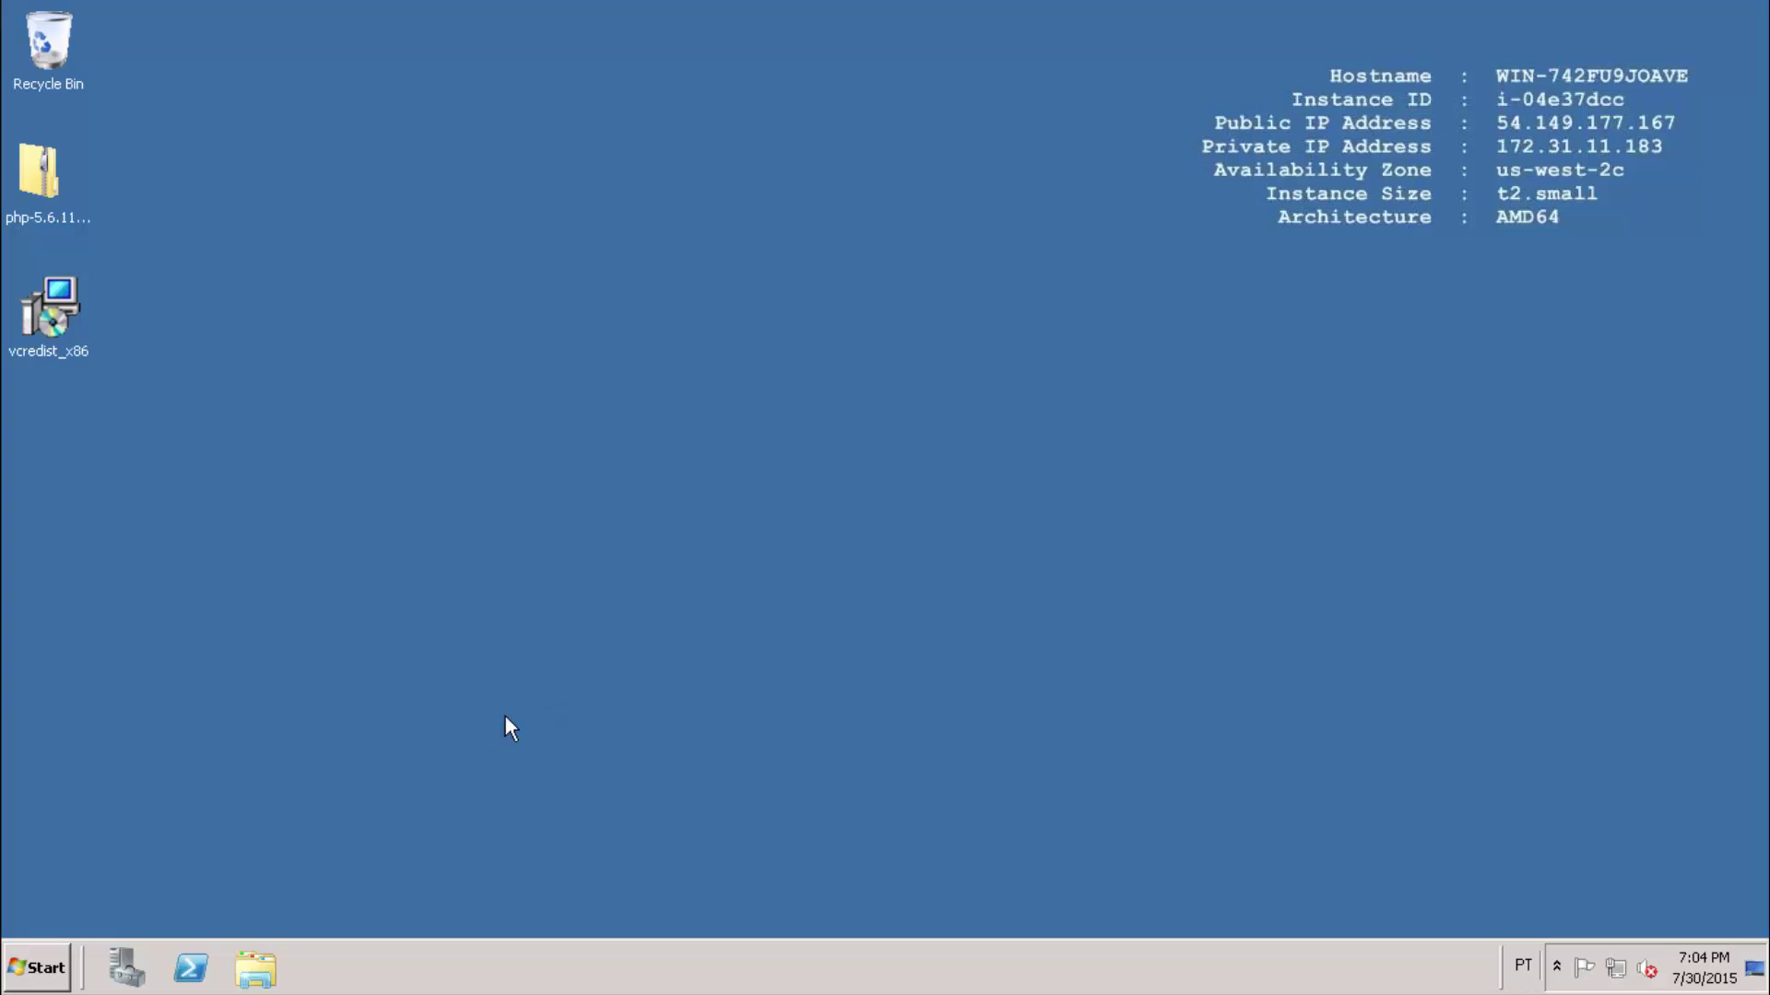
# Launch Notepad from Start > All Programs > Accessories.
pyautogui.click(36, 968)
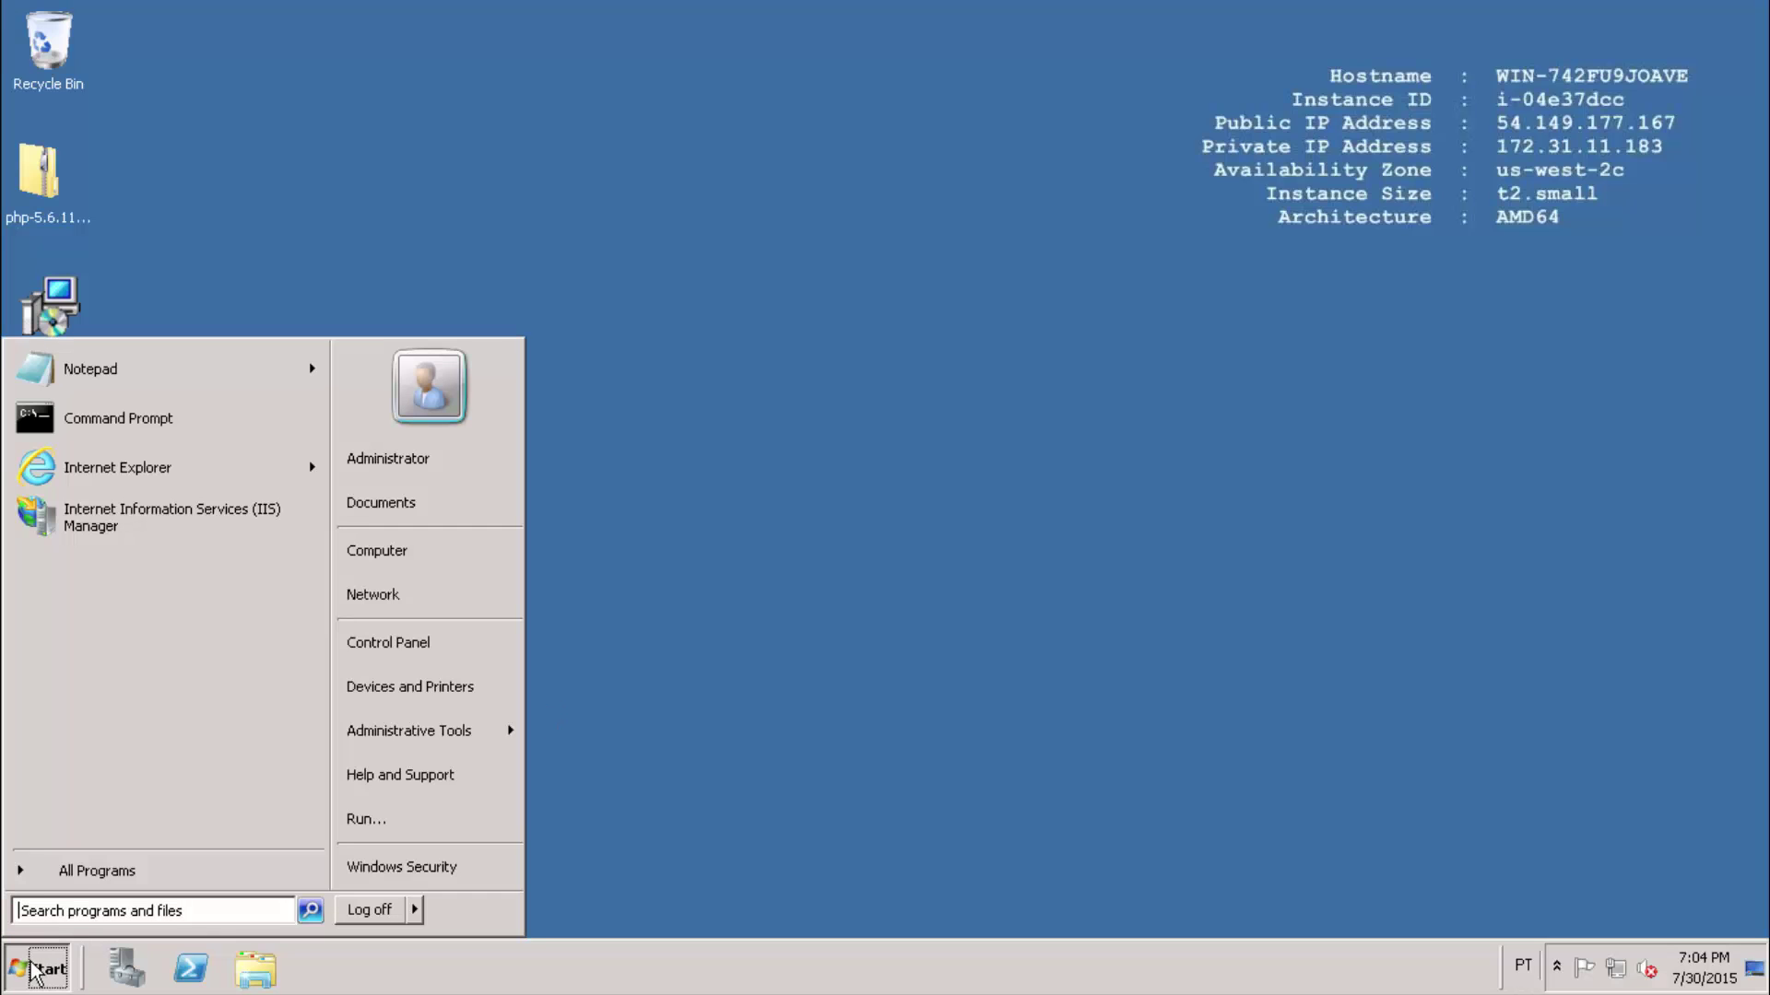
pyautogui.click(75, 870)
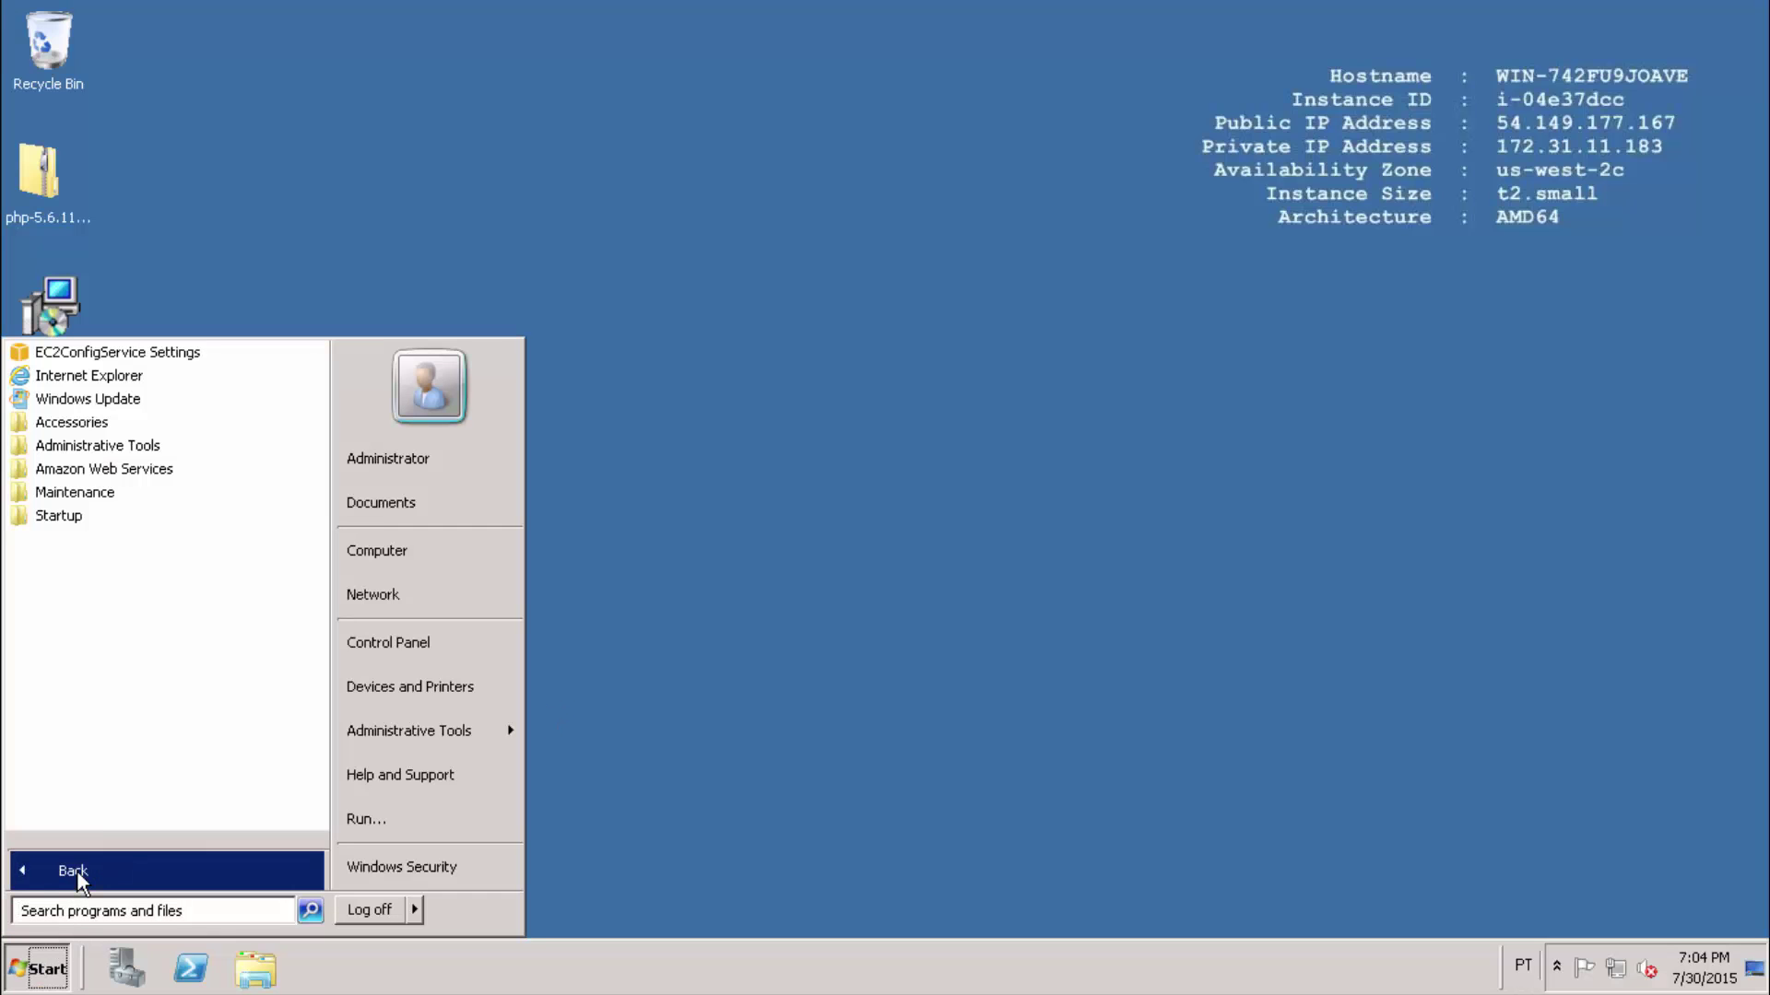
pyautogui.click(76, 427)
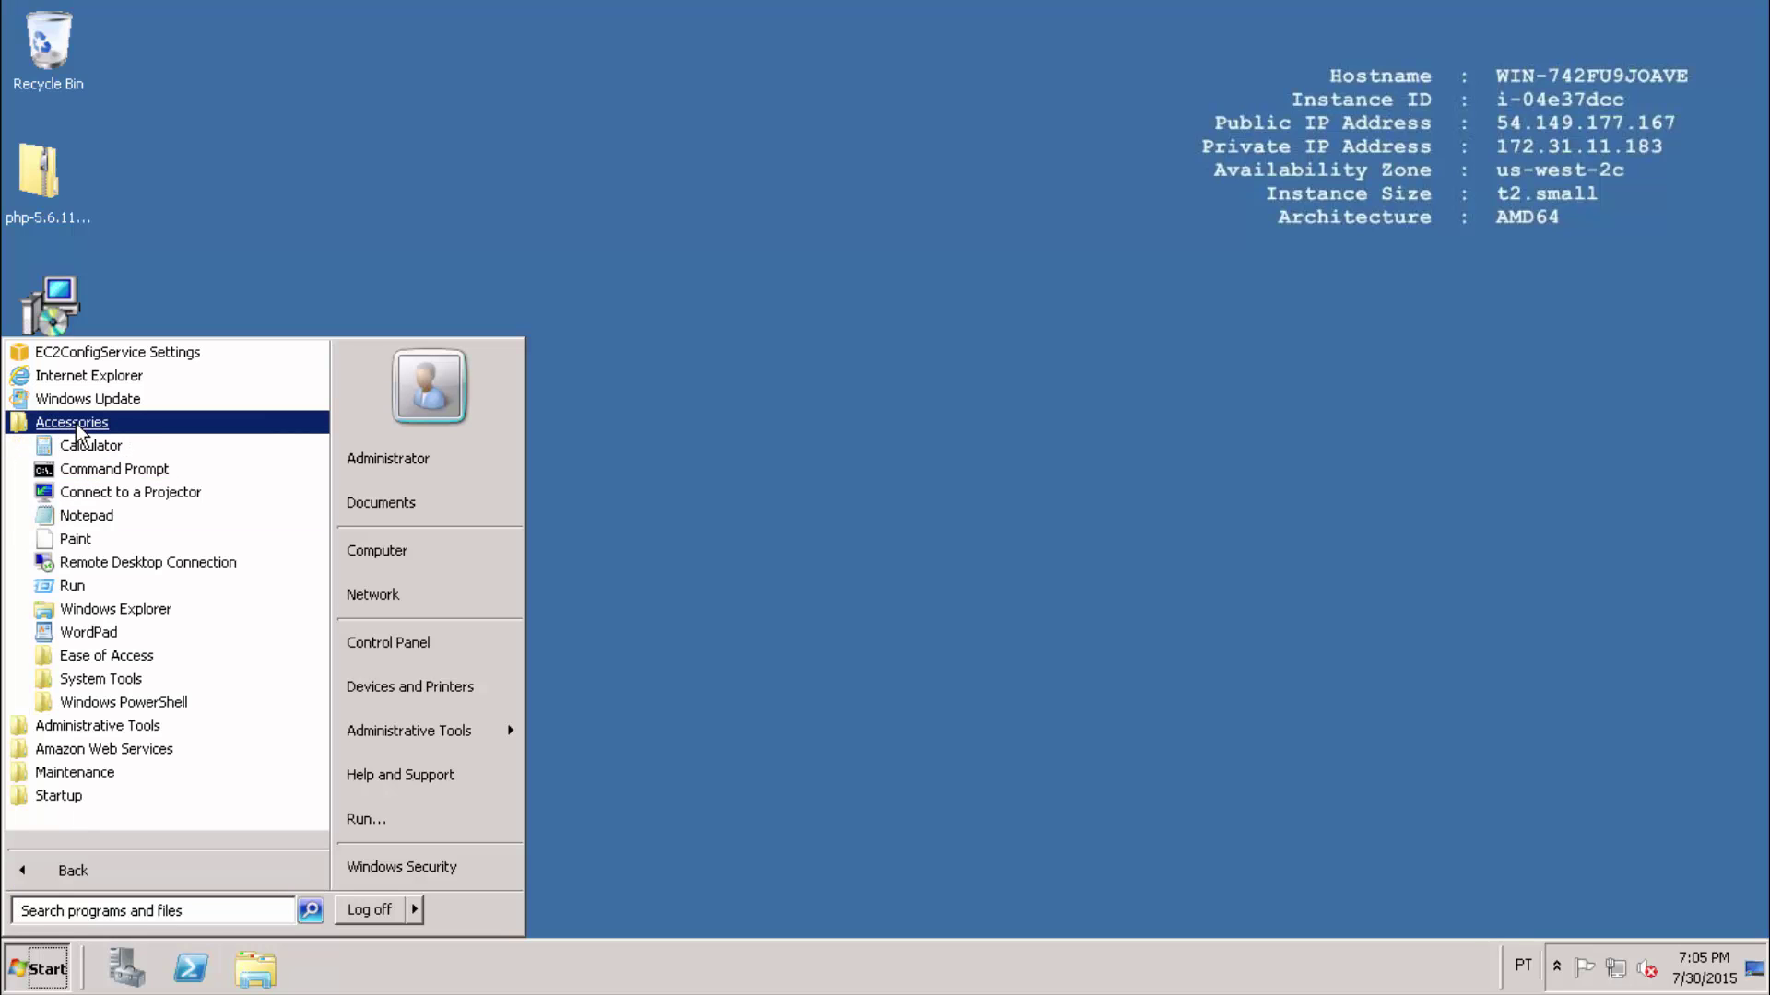
pyautogui.click(81, 519)
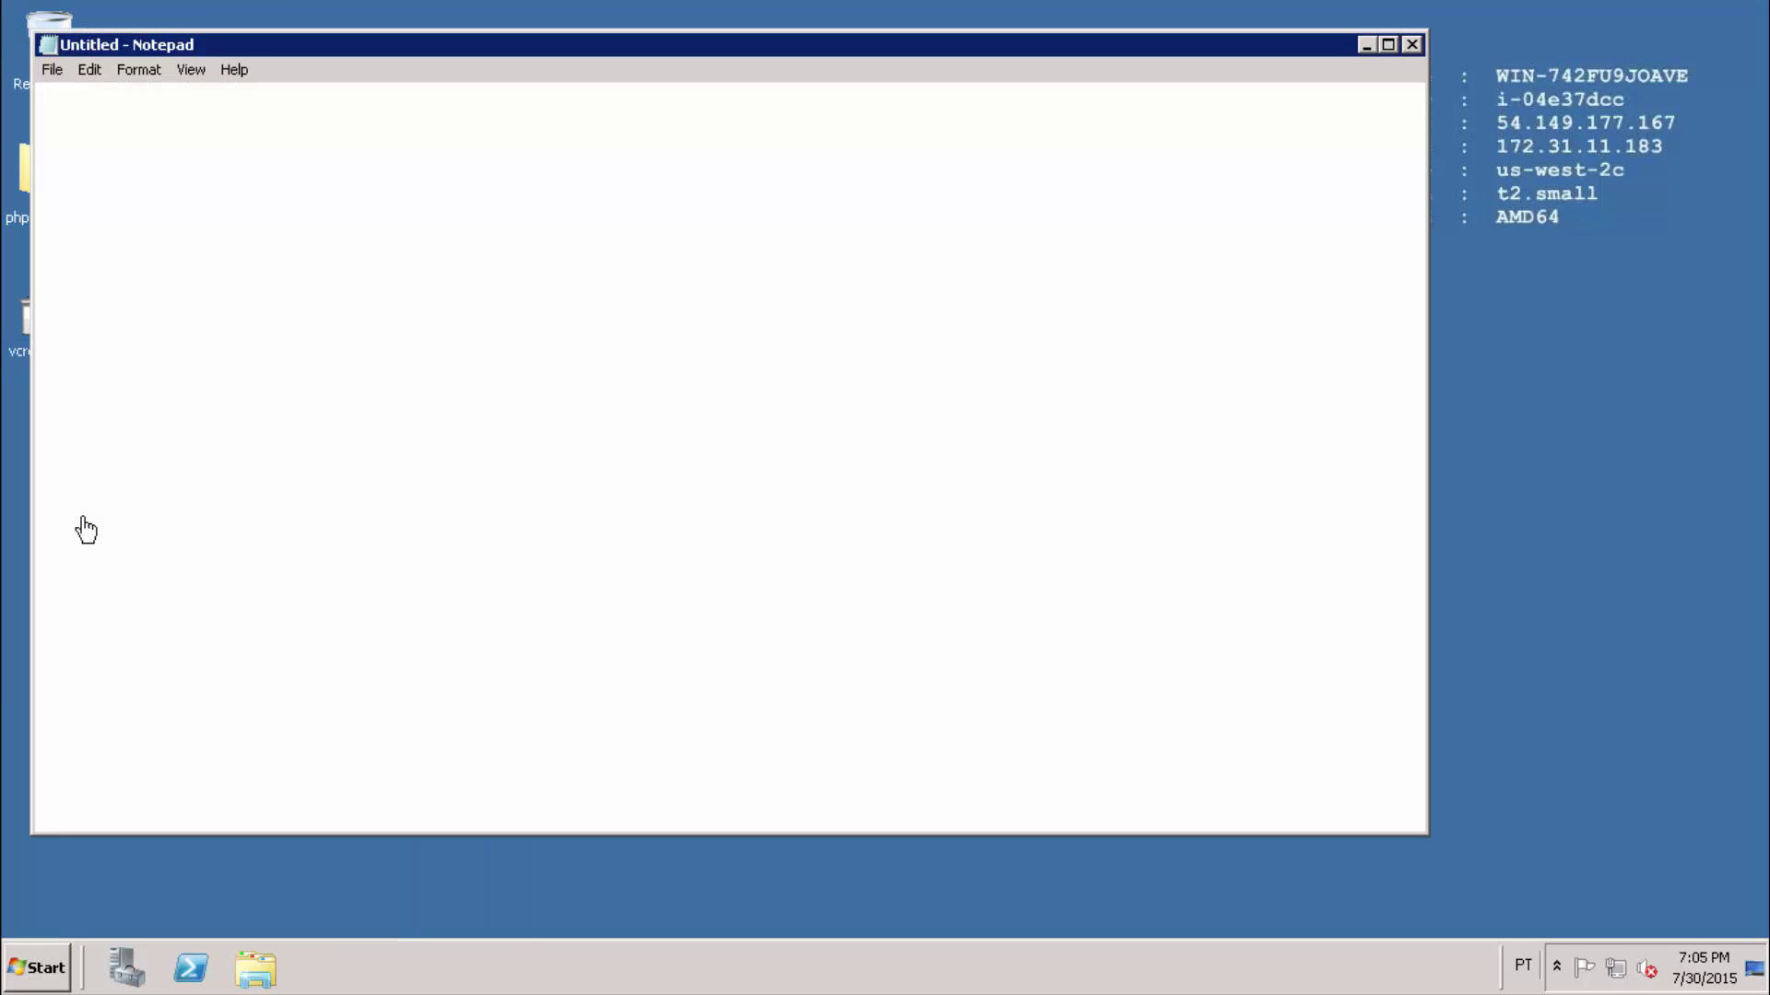
# Write a three-line PHP script: <?php, phpinfo(); and ?>.
pyautogui.write('<?php')
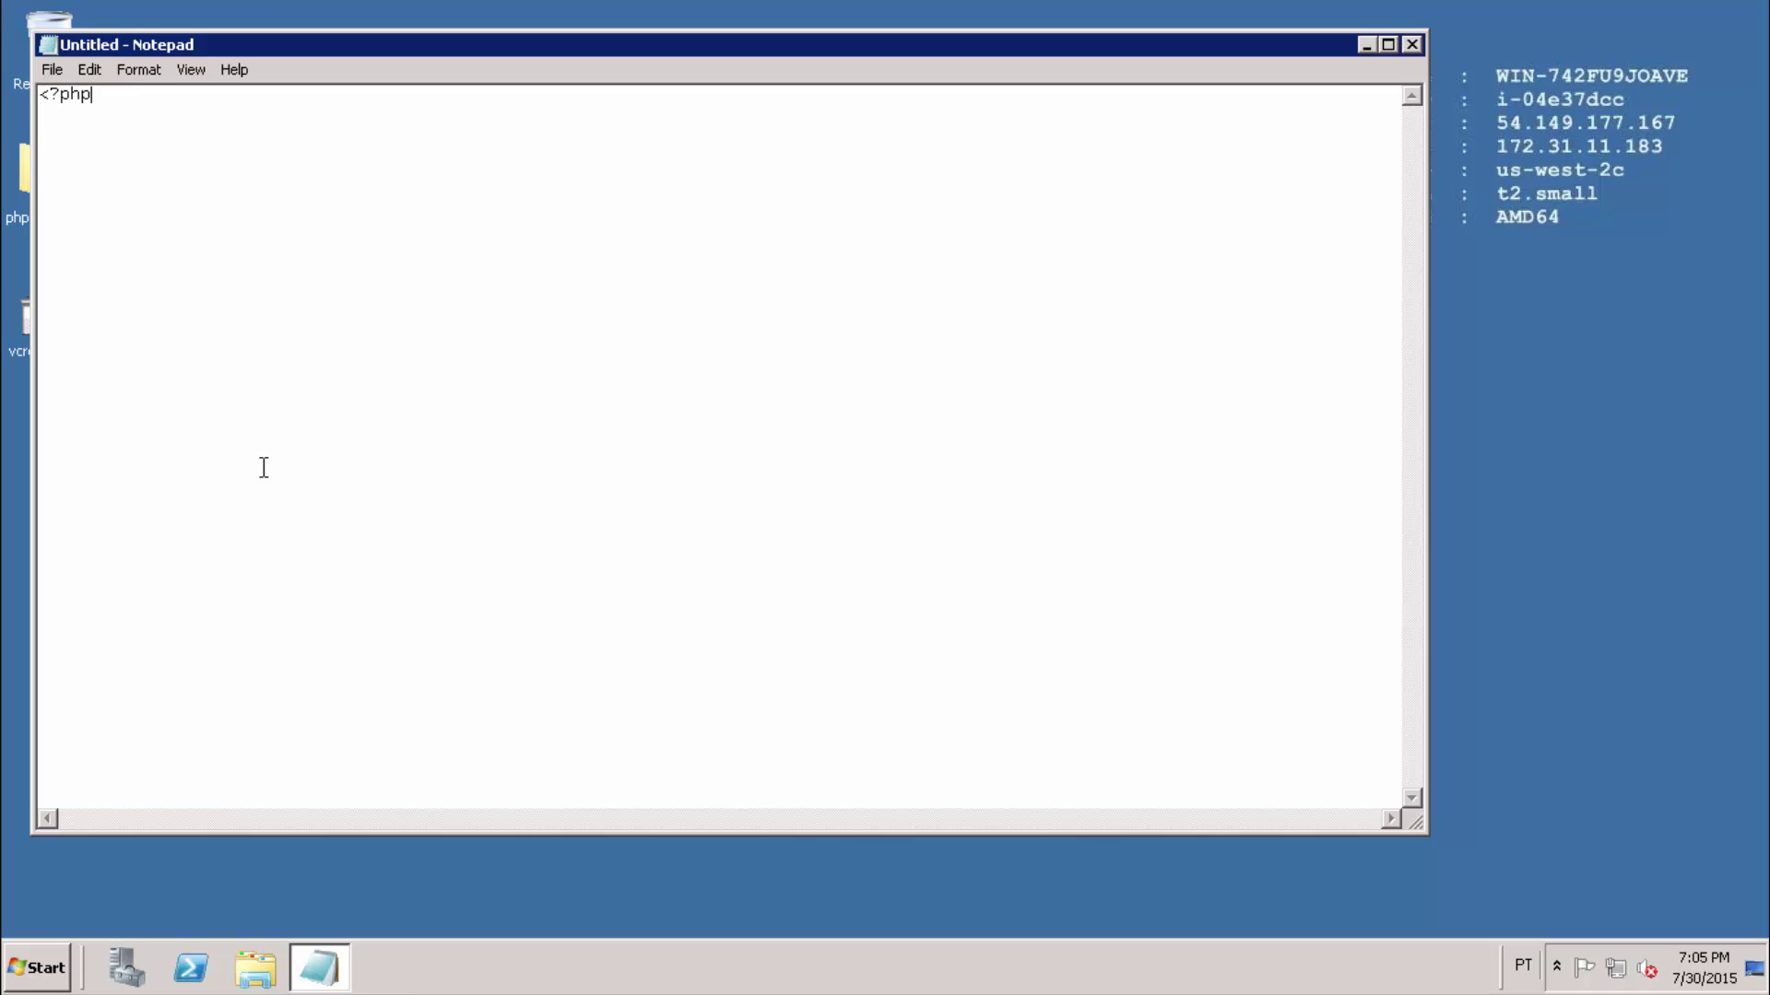
pyautogui.press('Return')
pyautogui.press('Return')
pyautogui.write('?>')
pyautogui.press('Up')
pyautogui.write('phpinfo();')
# Start Save As and browse to the inetpub folder on Local Disk (C:).
pyautogui.click(55, 70)
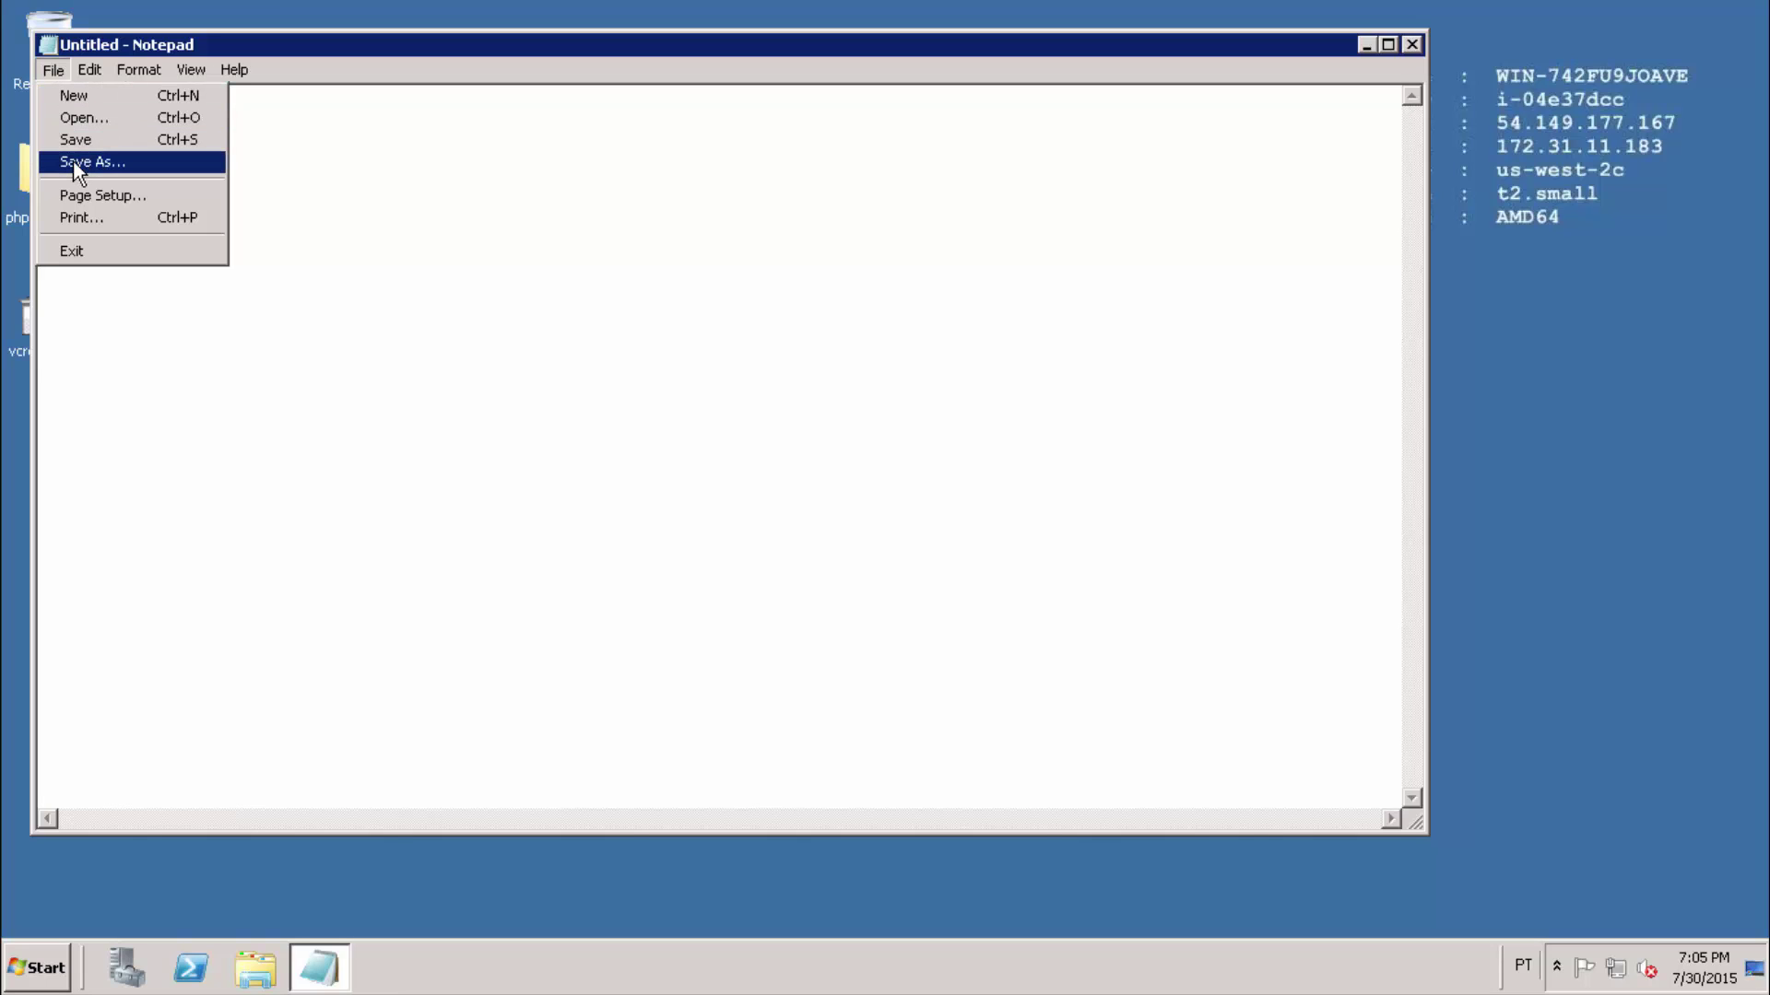
pyautogui.click(103, 160)
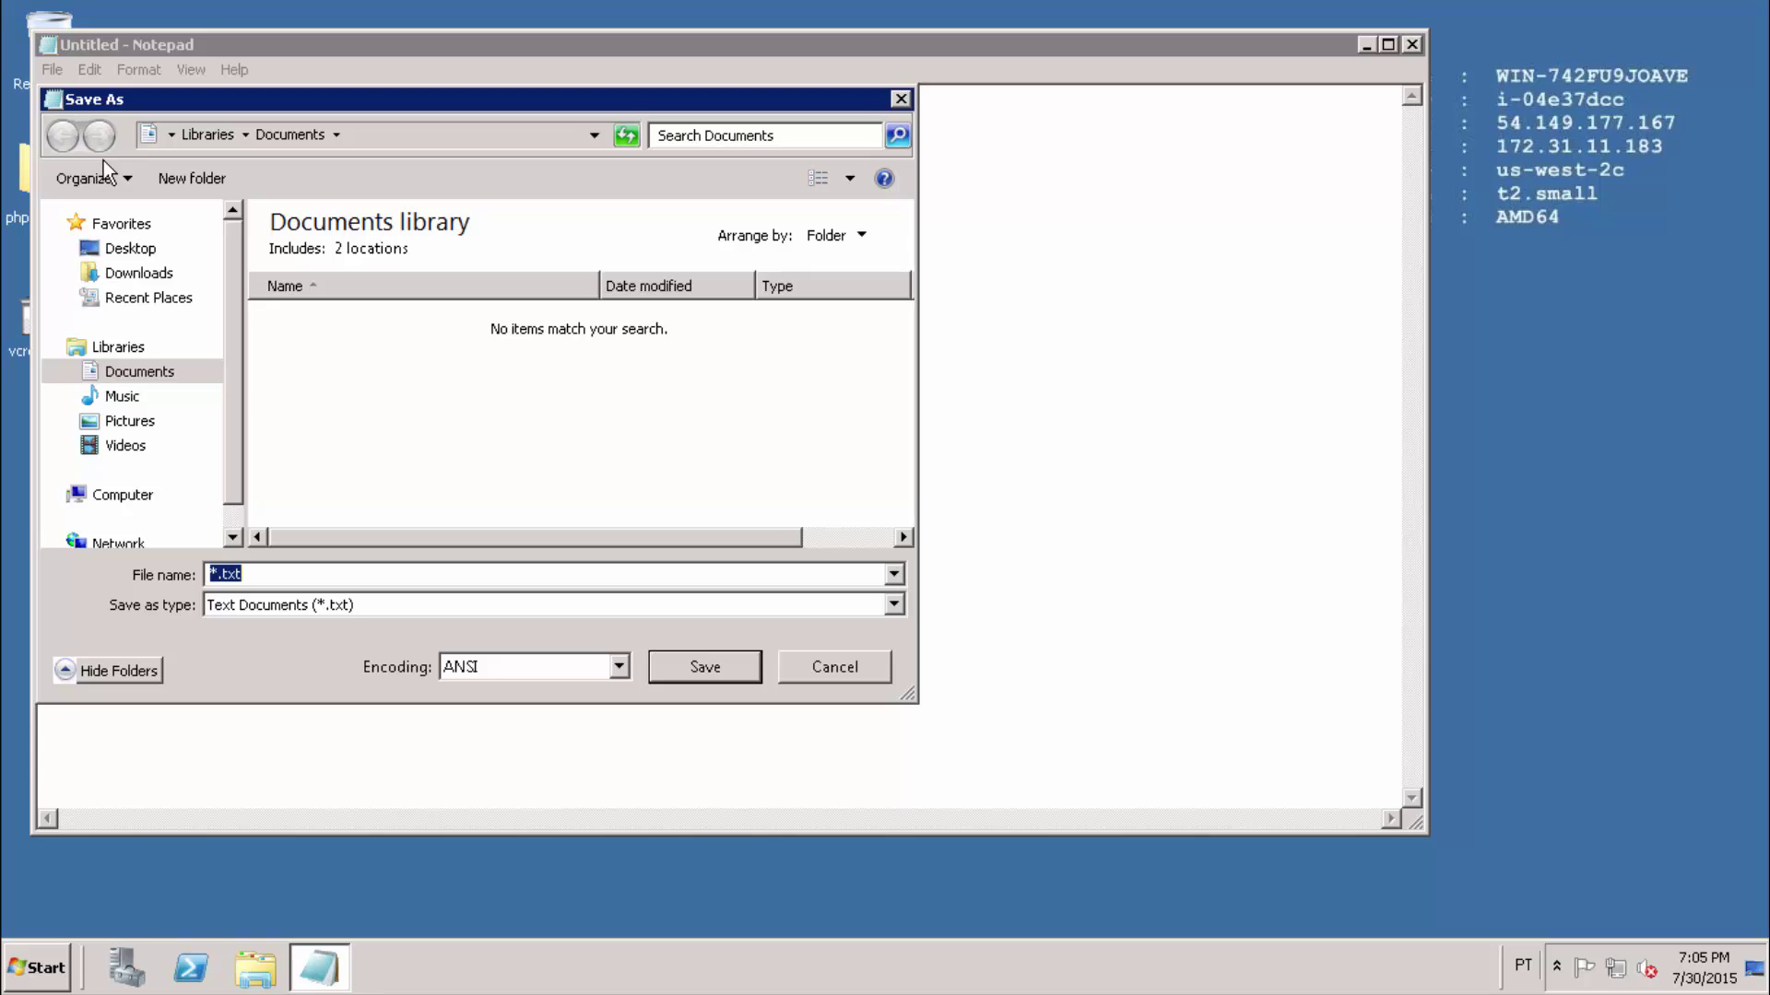
pyautogui.click(132, 498)
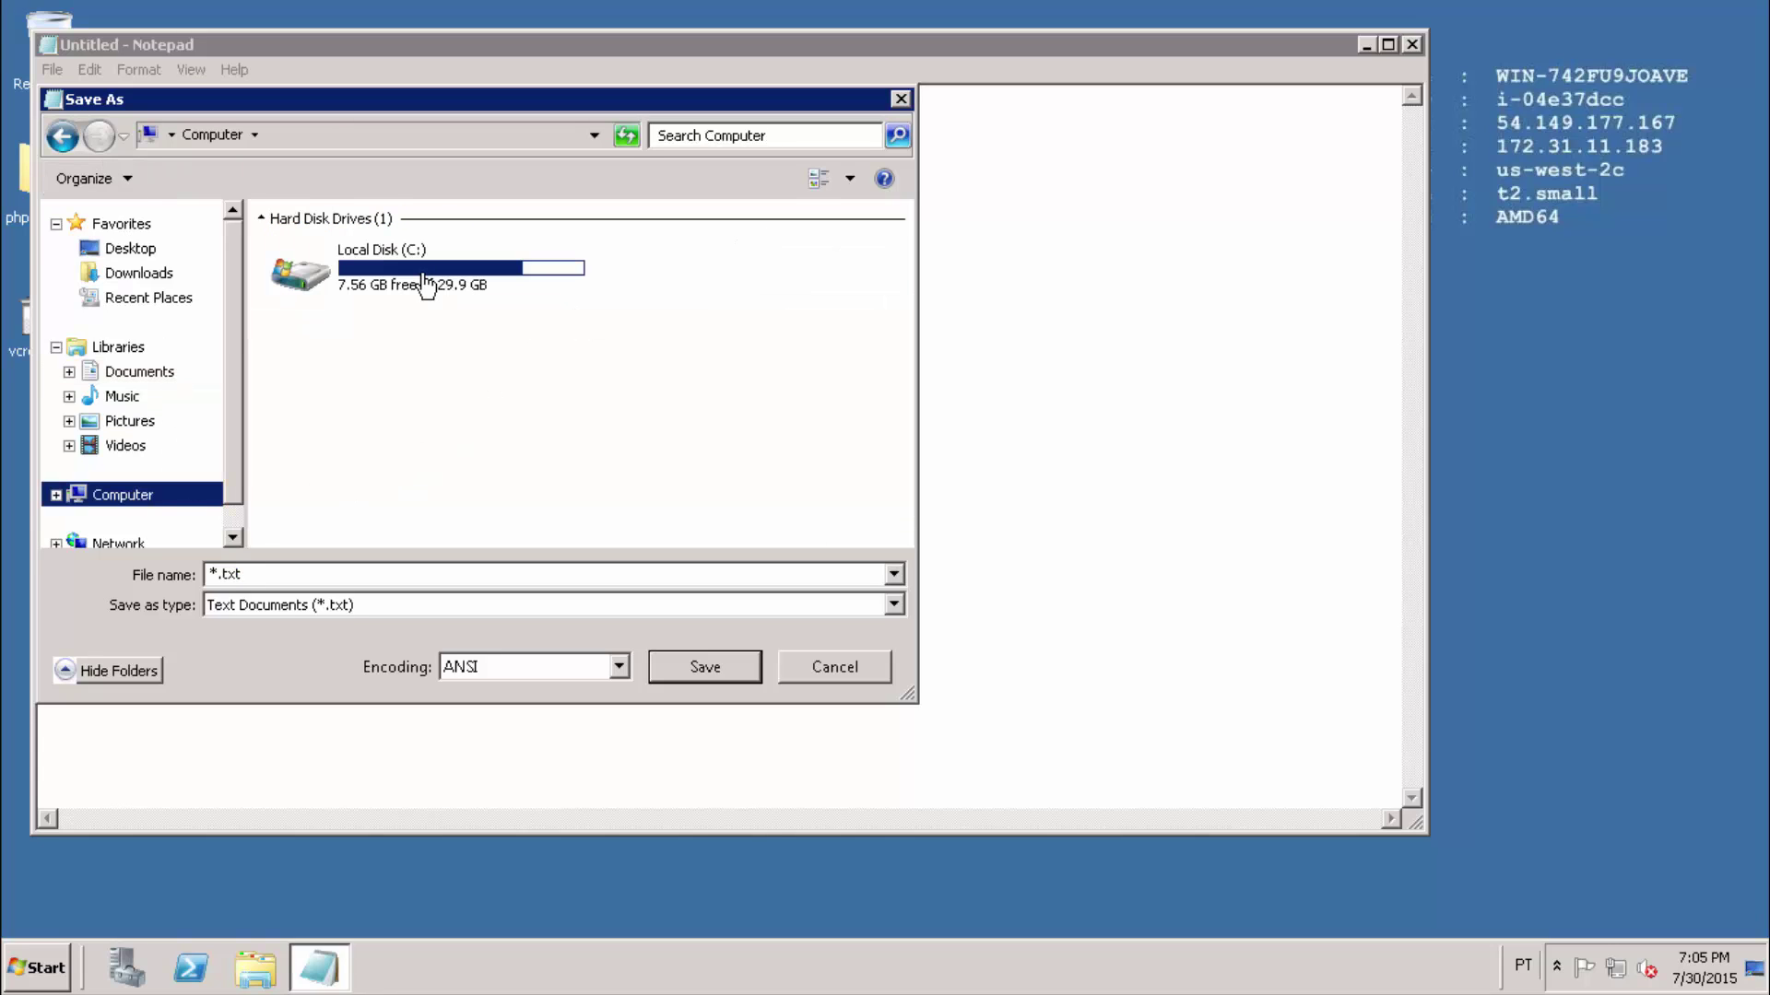
pyautogui.doubleClick(423, 275)
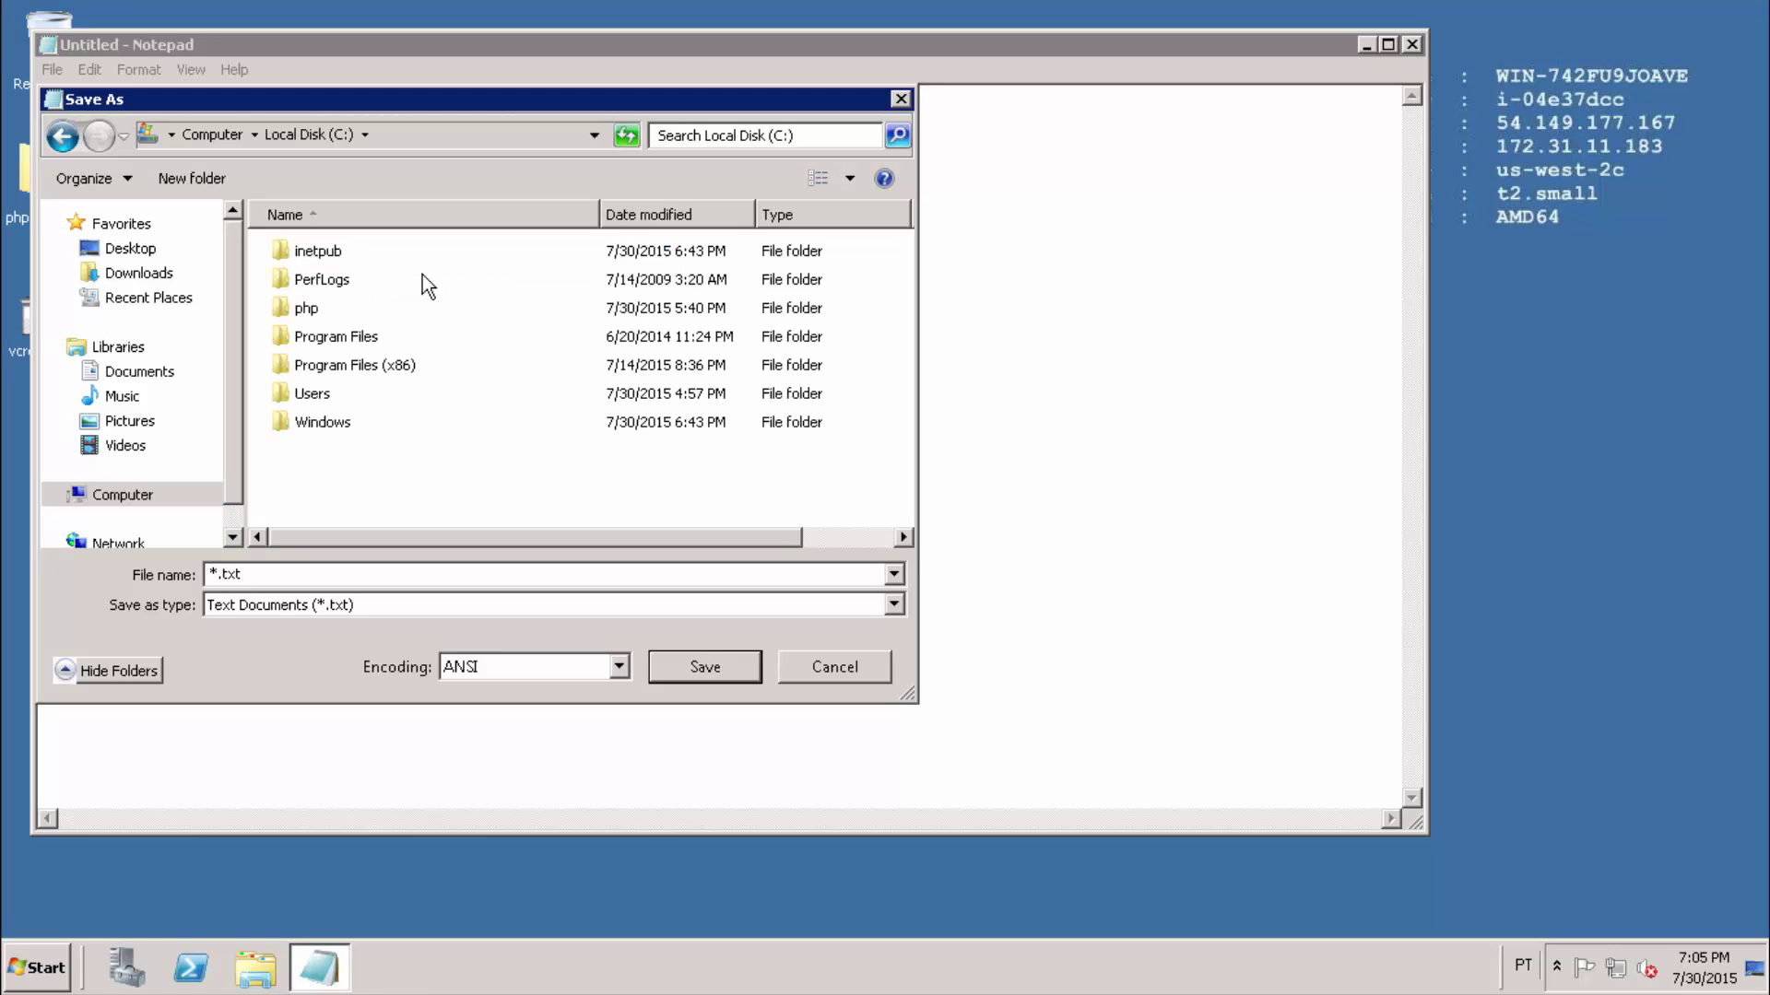
pyautogui.click(332, 251)
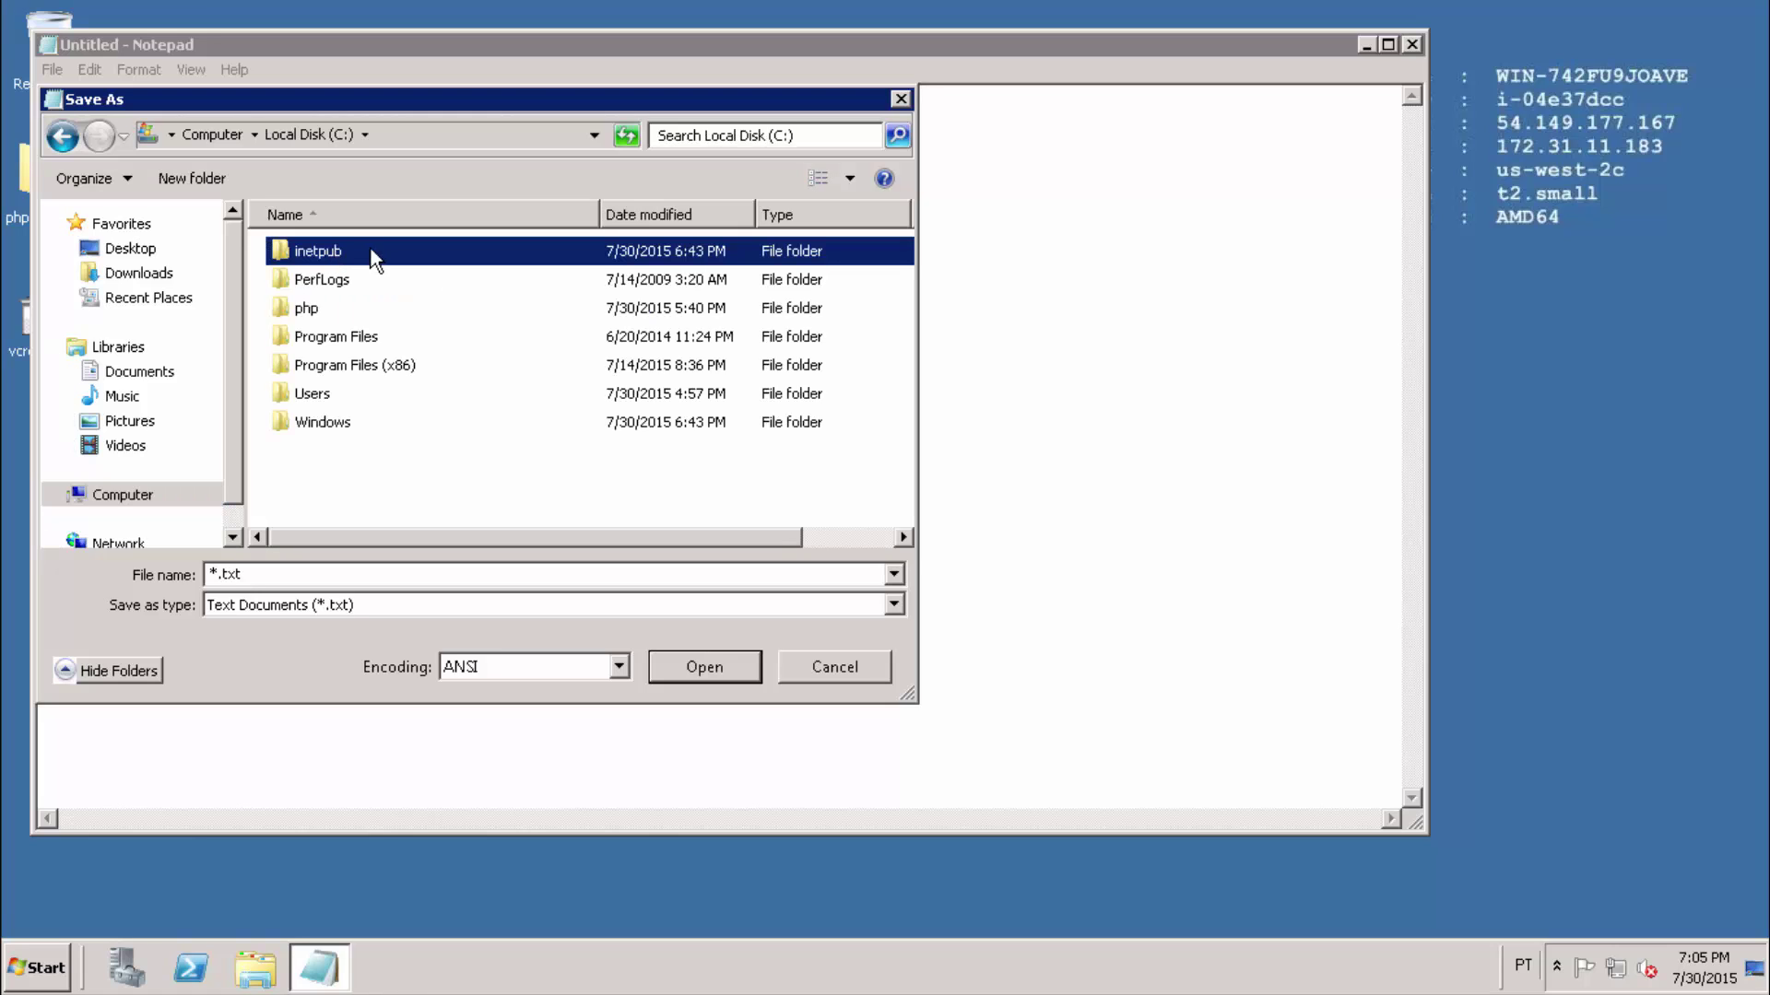